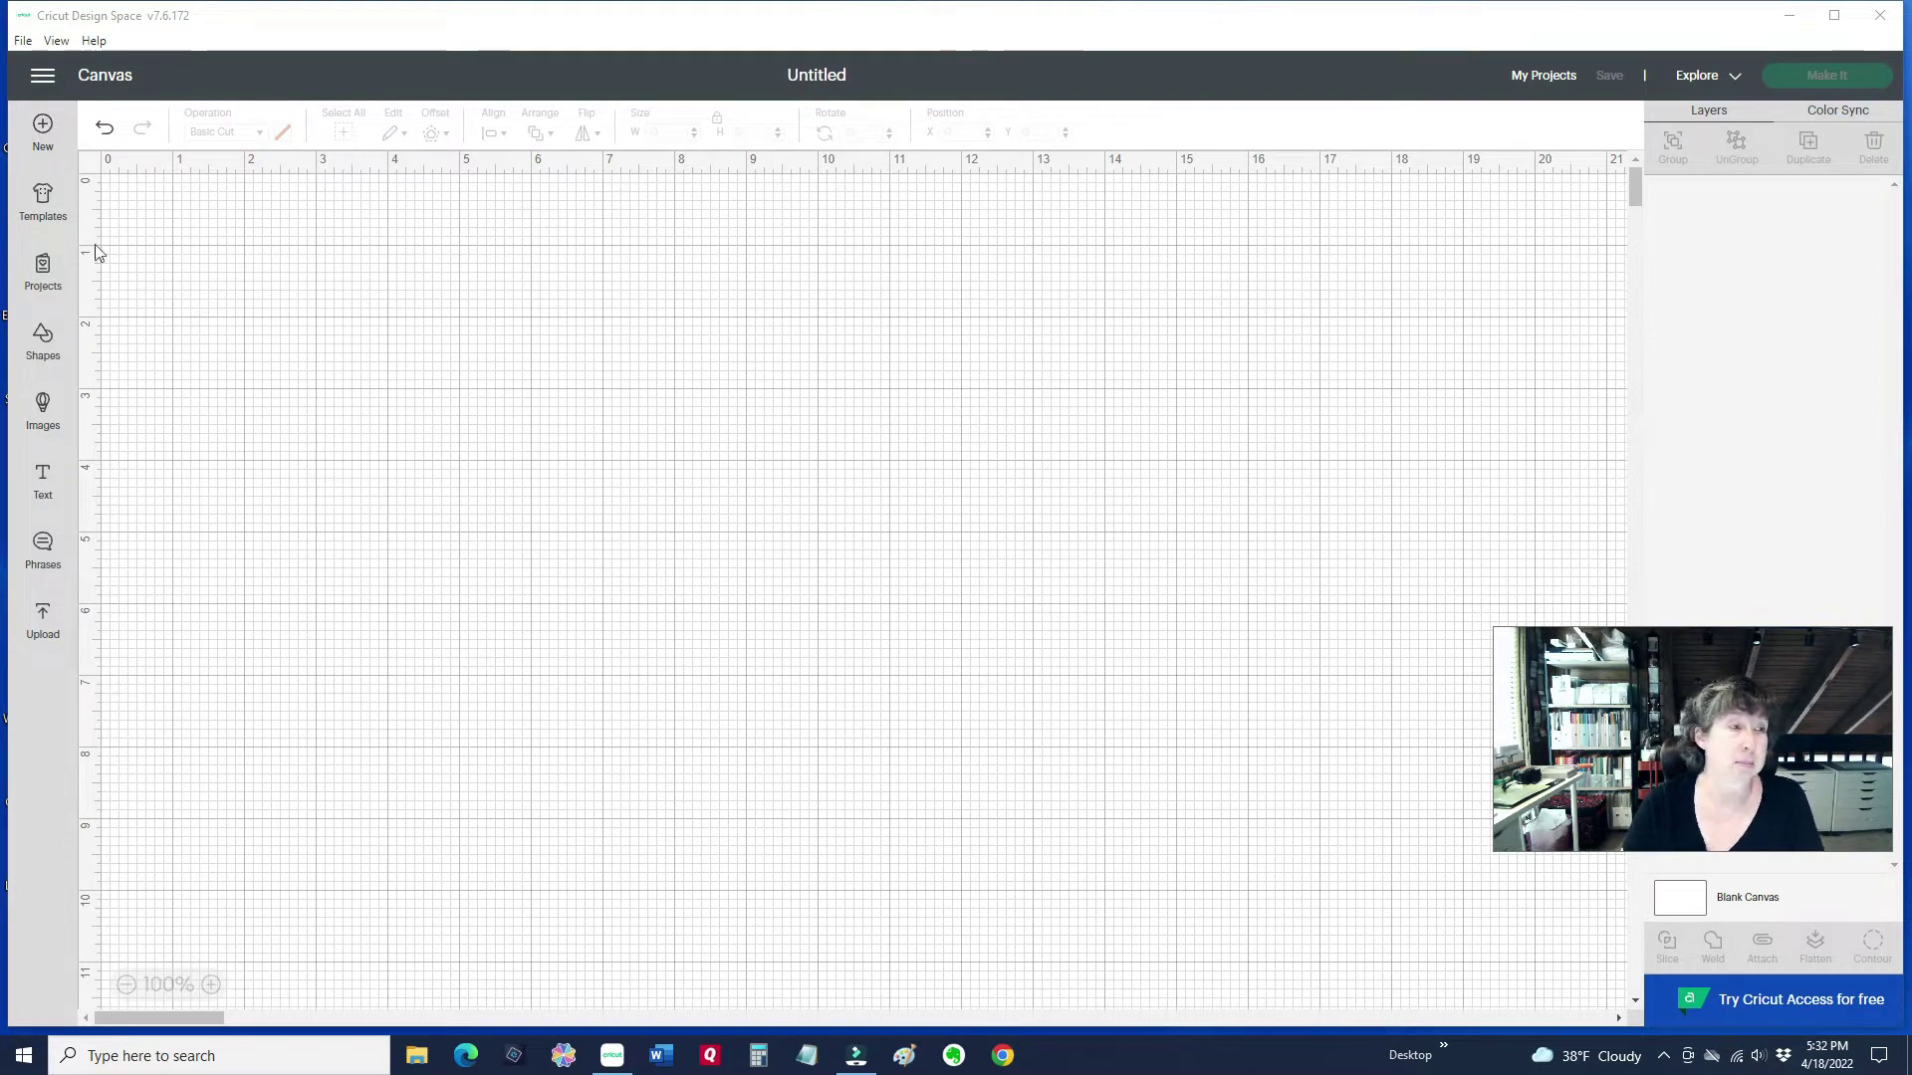
Add a text layer reading 'offset' and set it in the Impact system font.
click(43, 478)
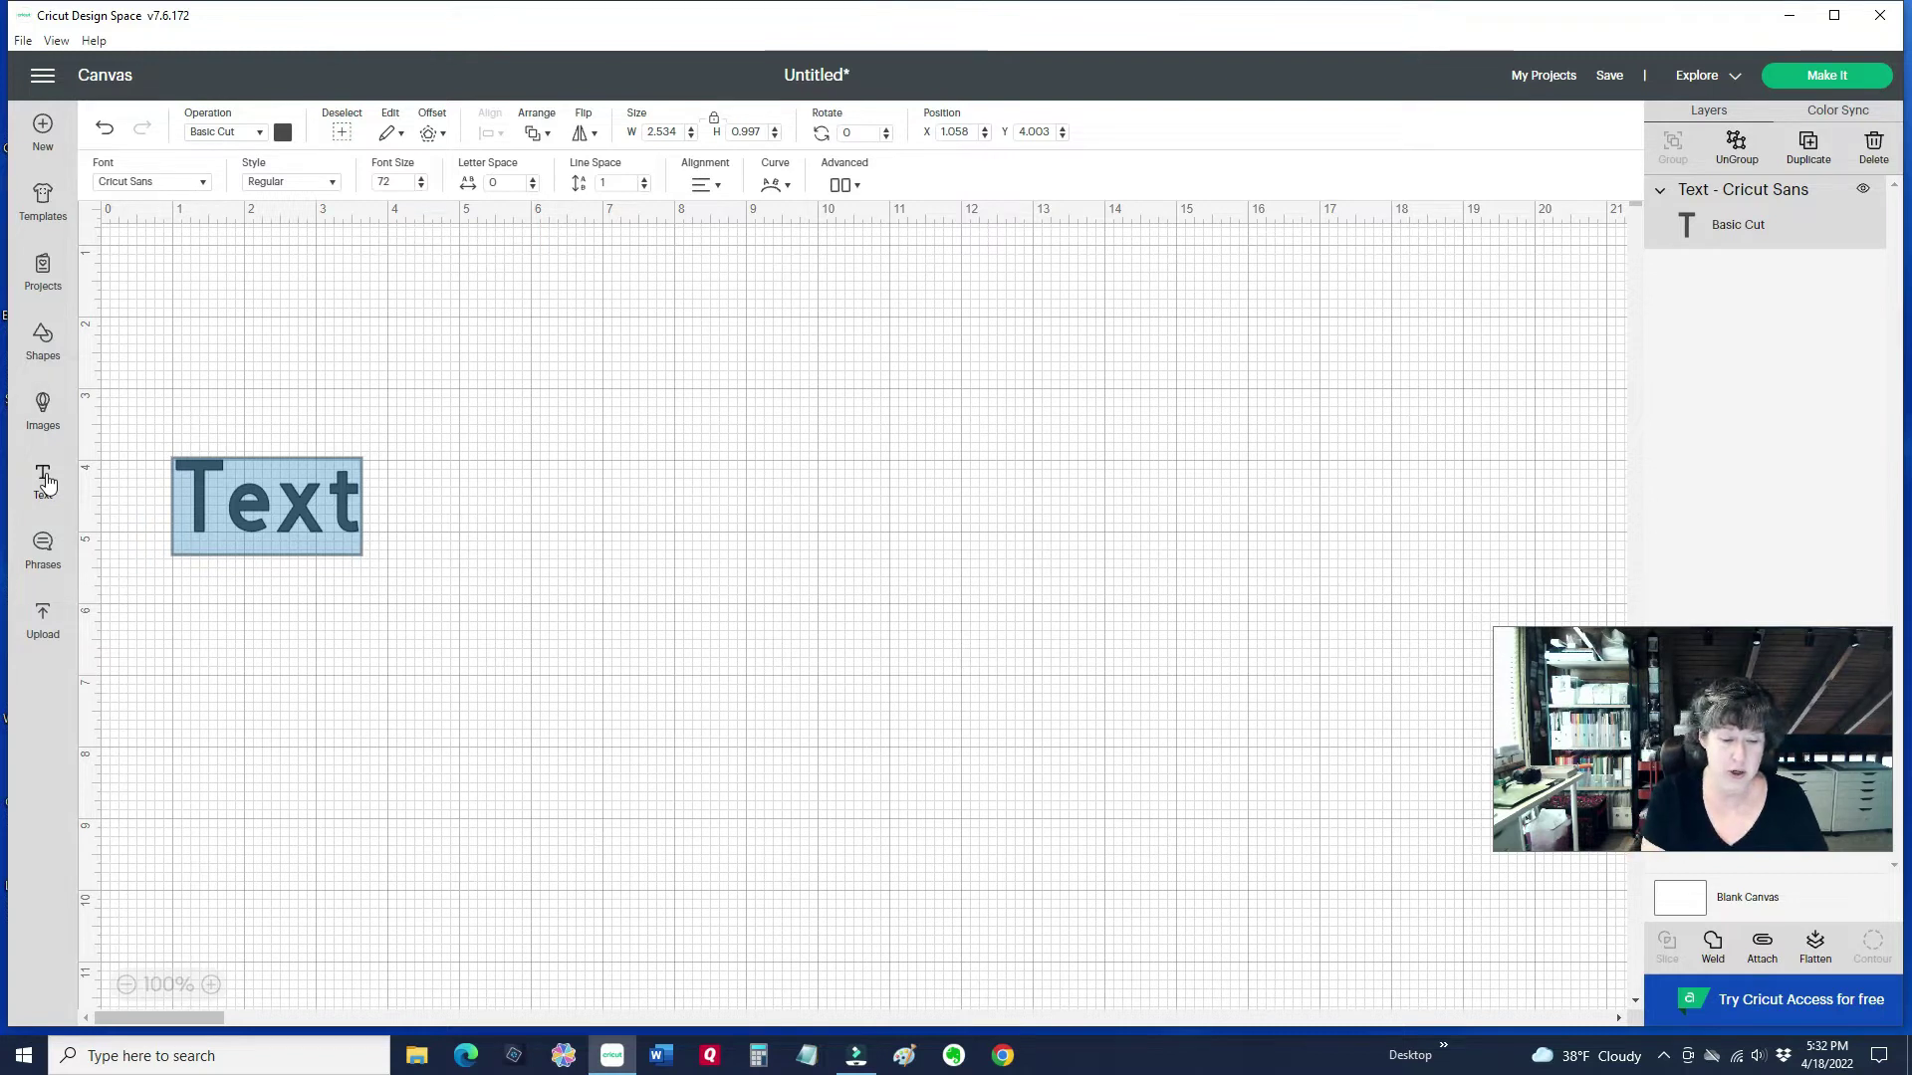
text(offset)
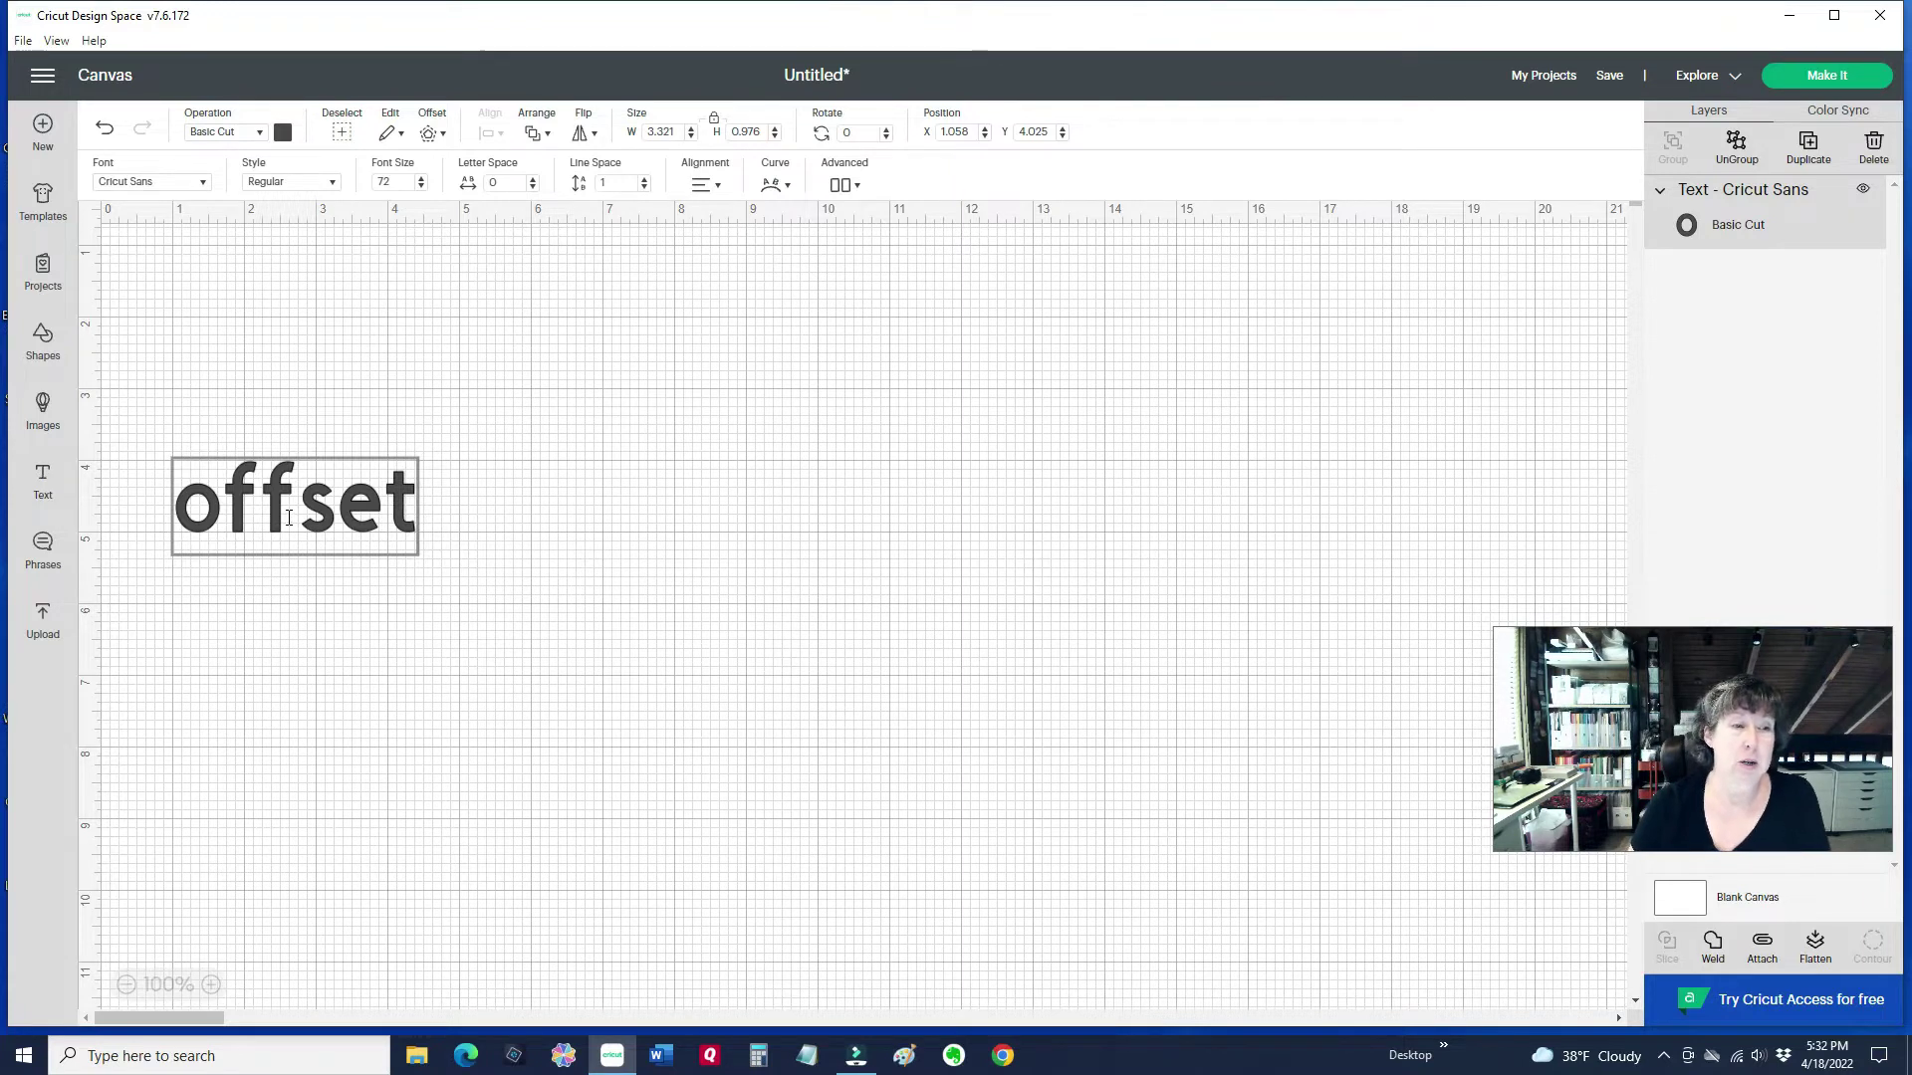
click(199, 185)
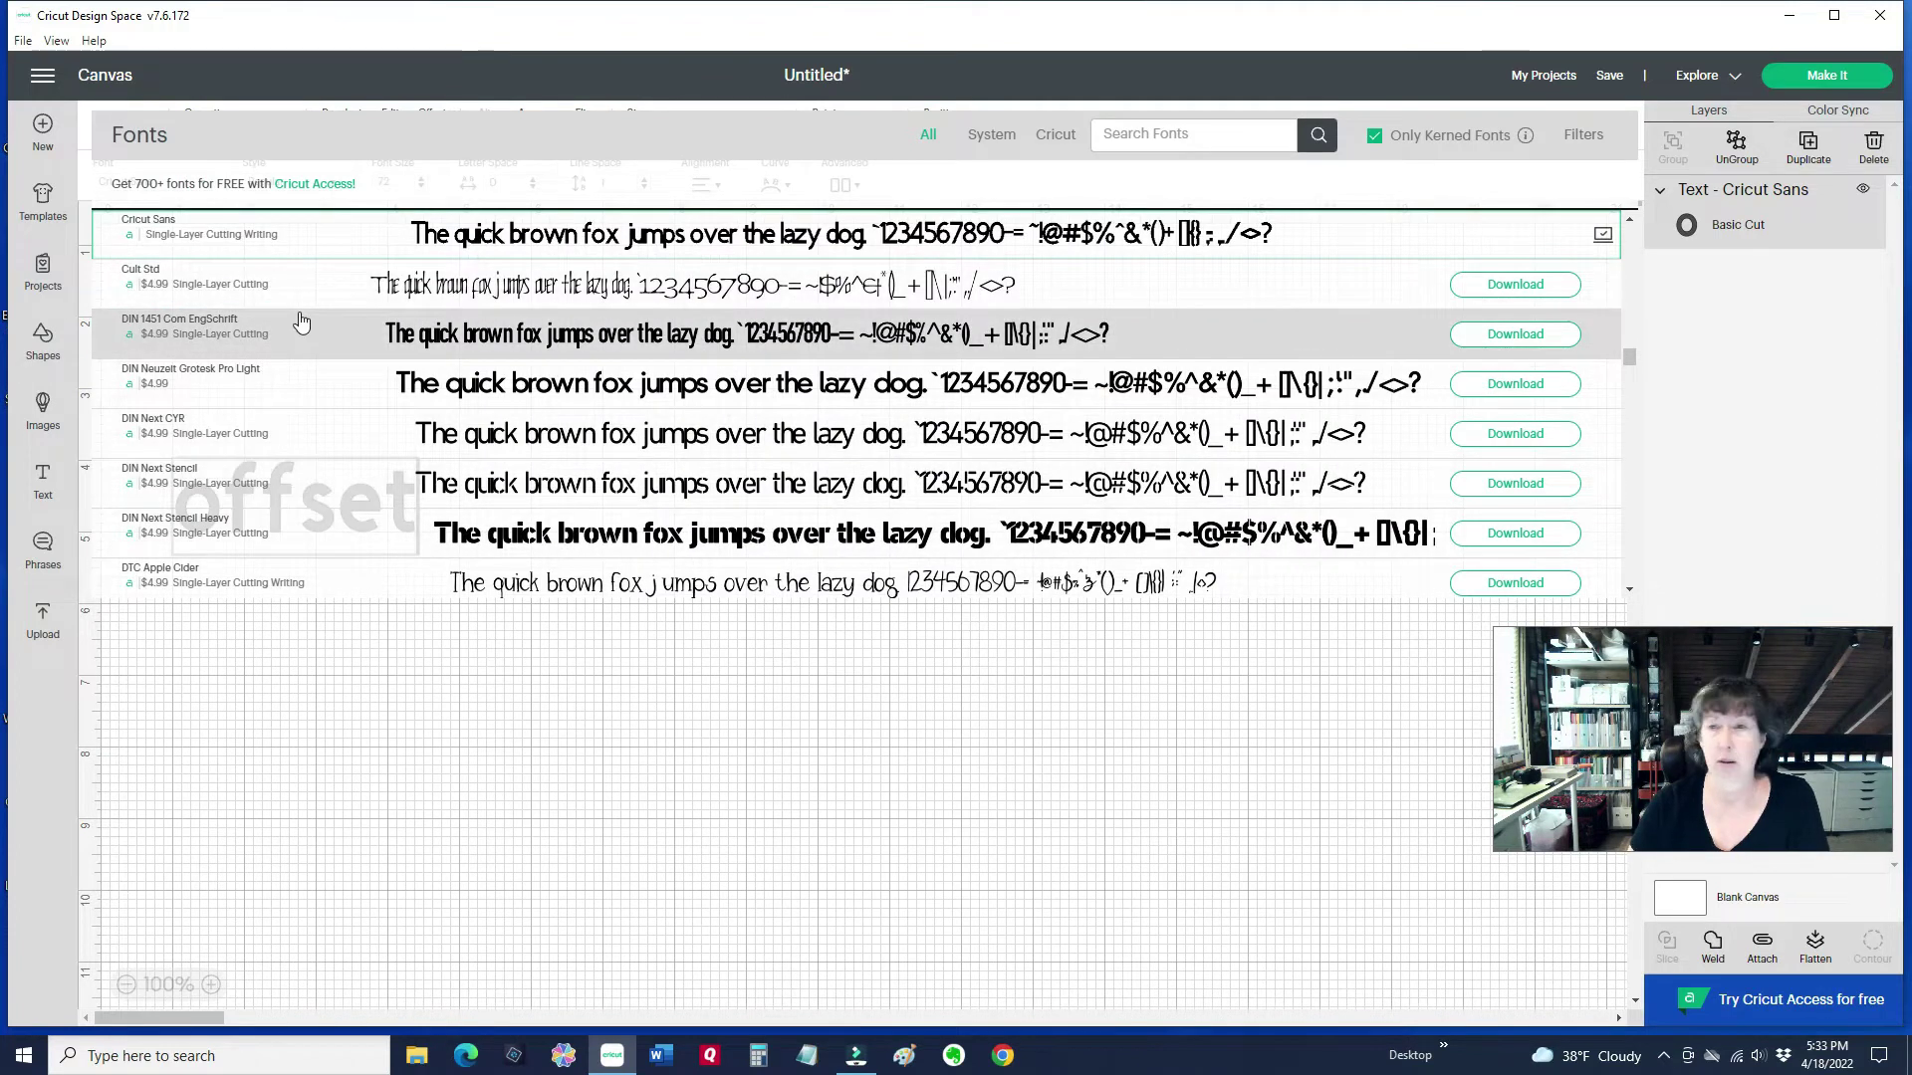
click(983, 143)
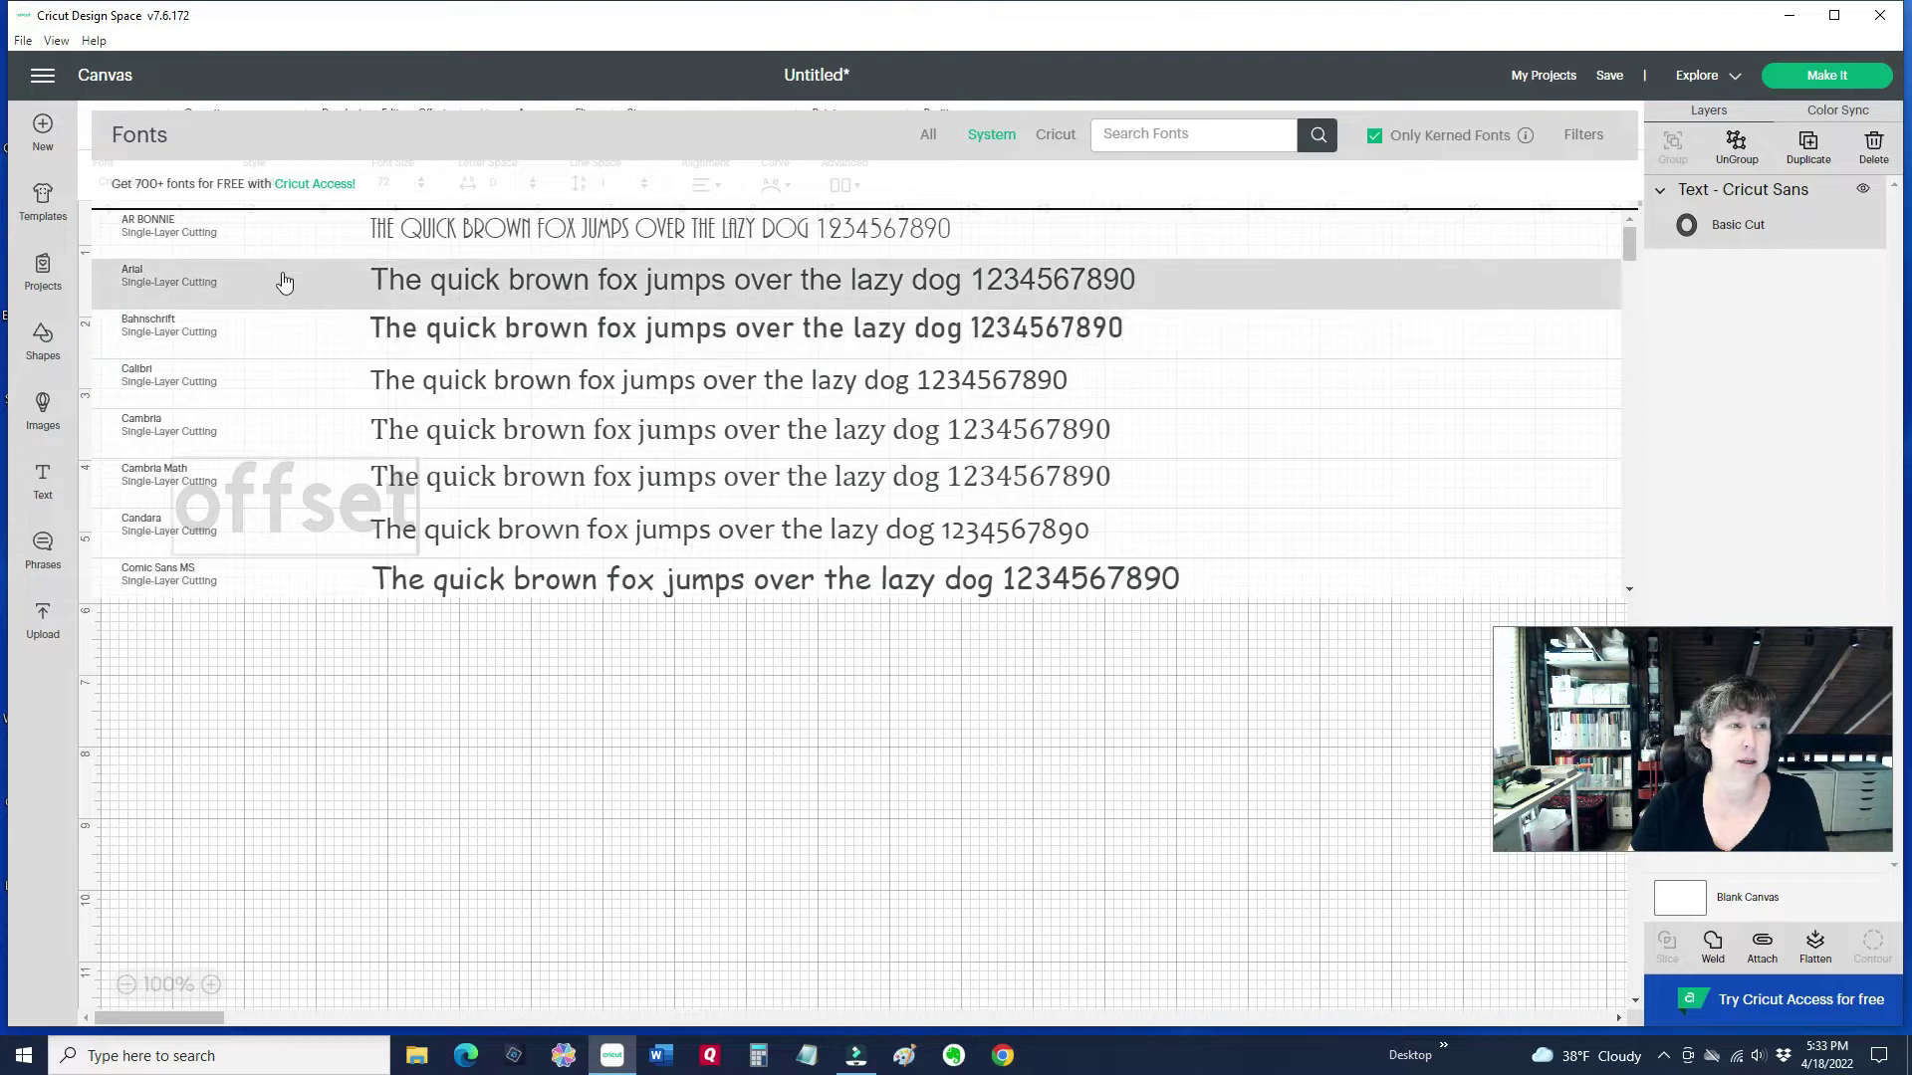
scroll(285, 283, down, 2)
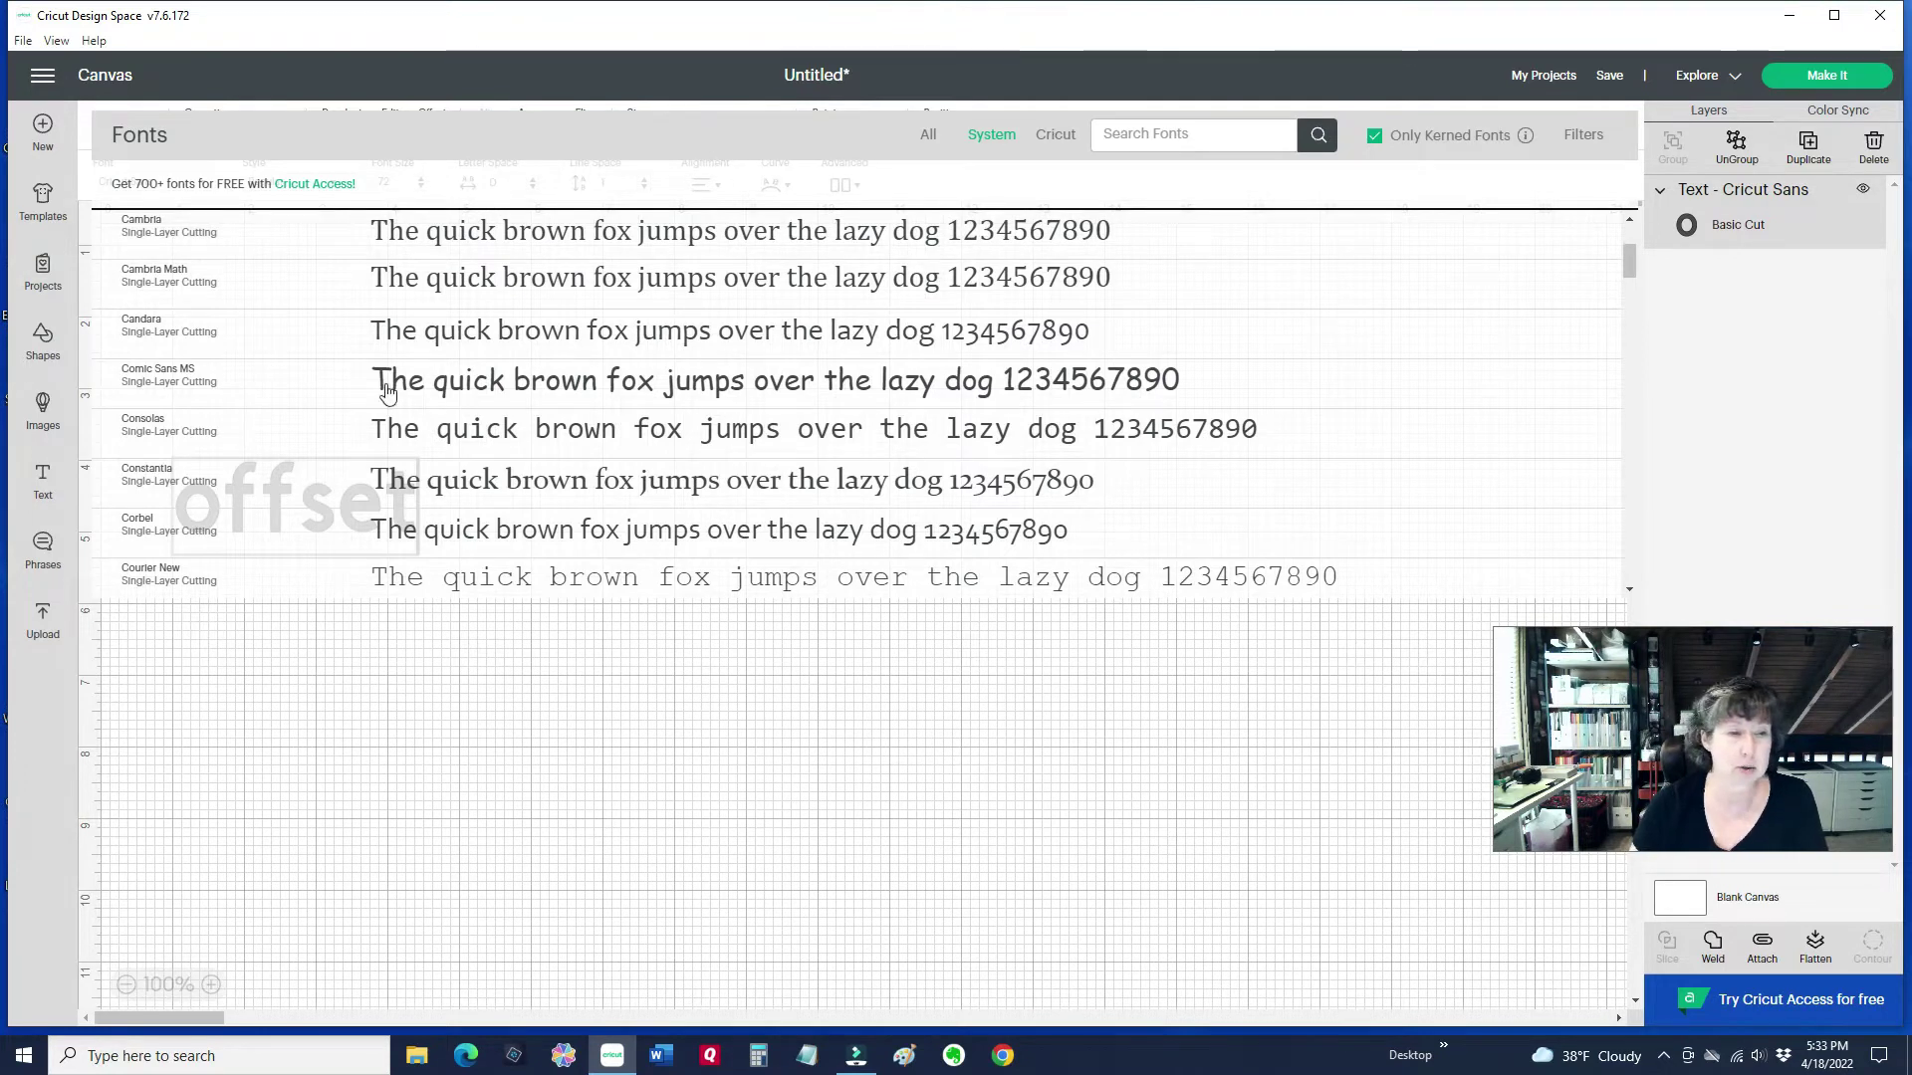
scroll(373, 349, down, 10)
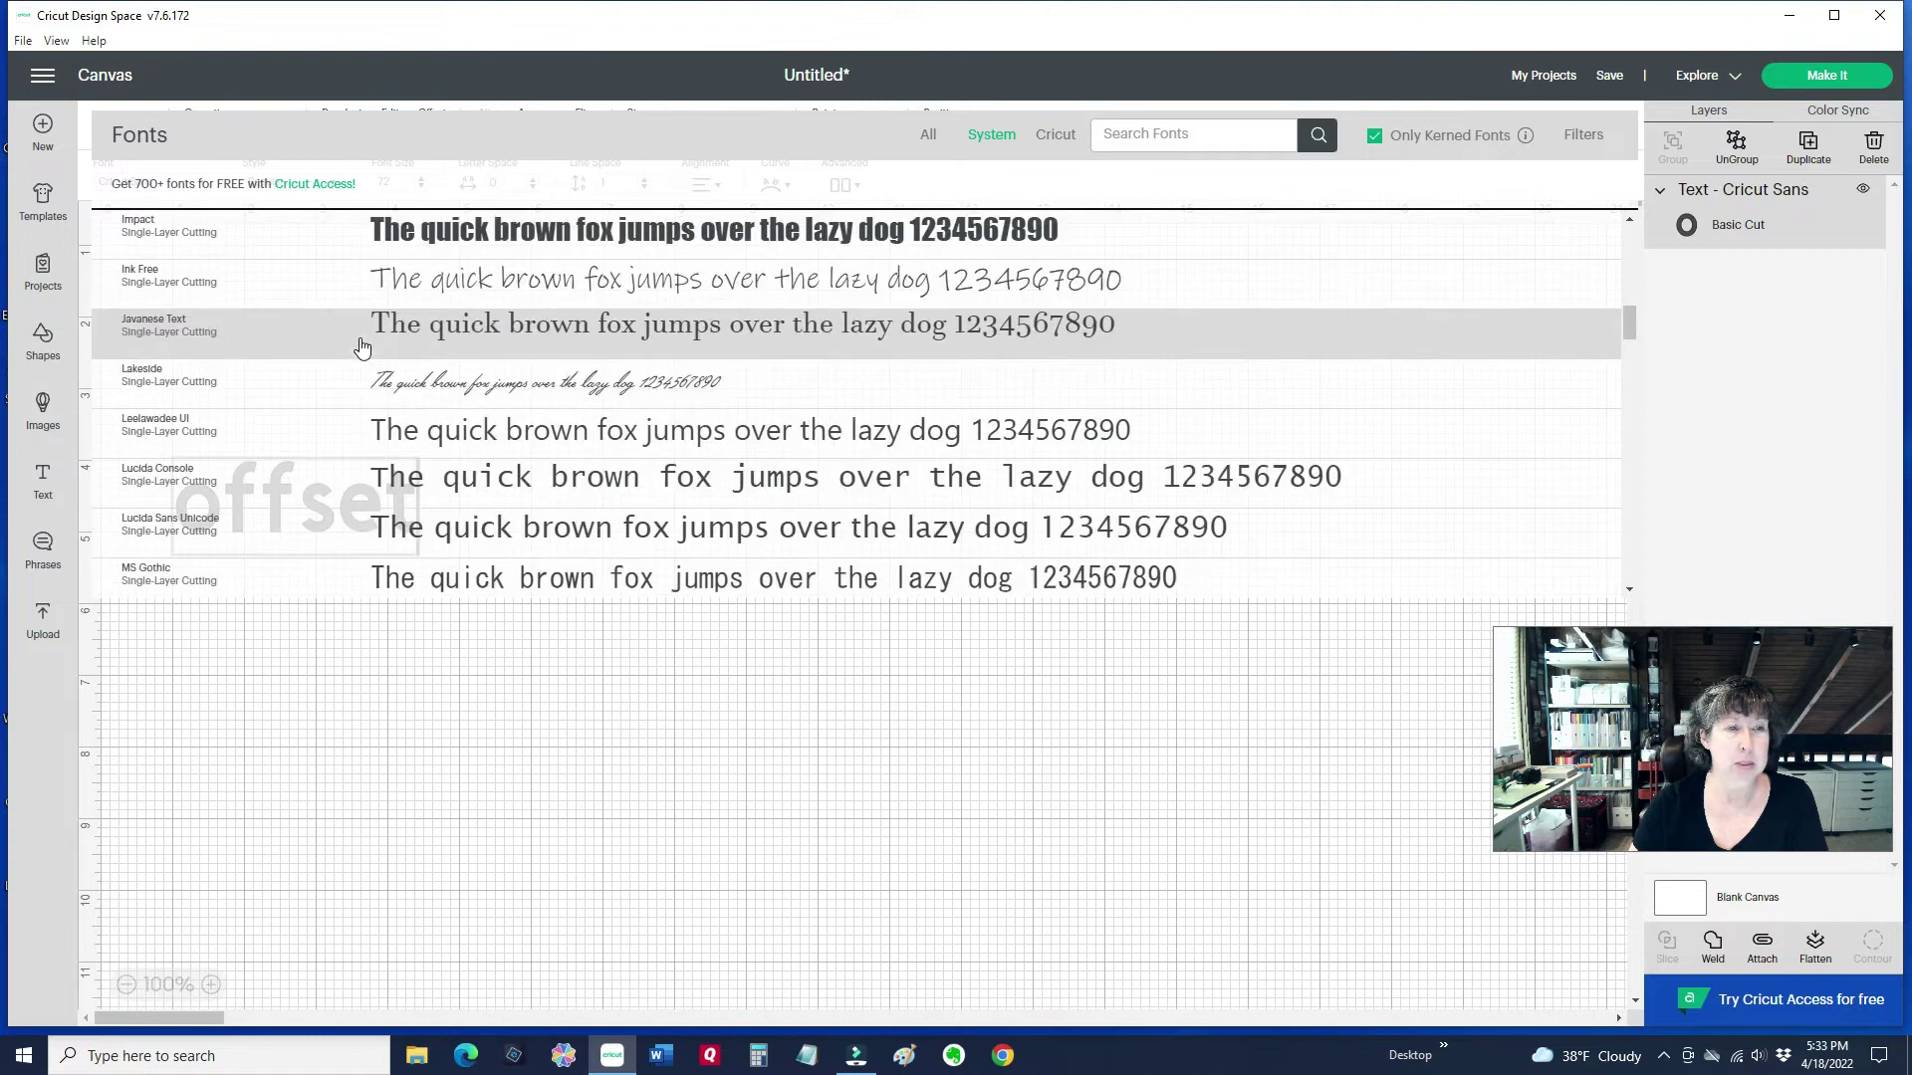
click(554, 255)
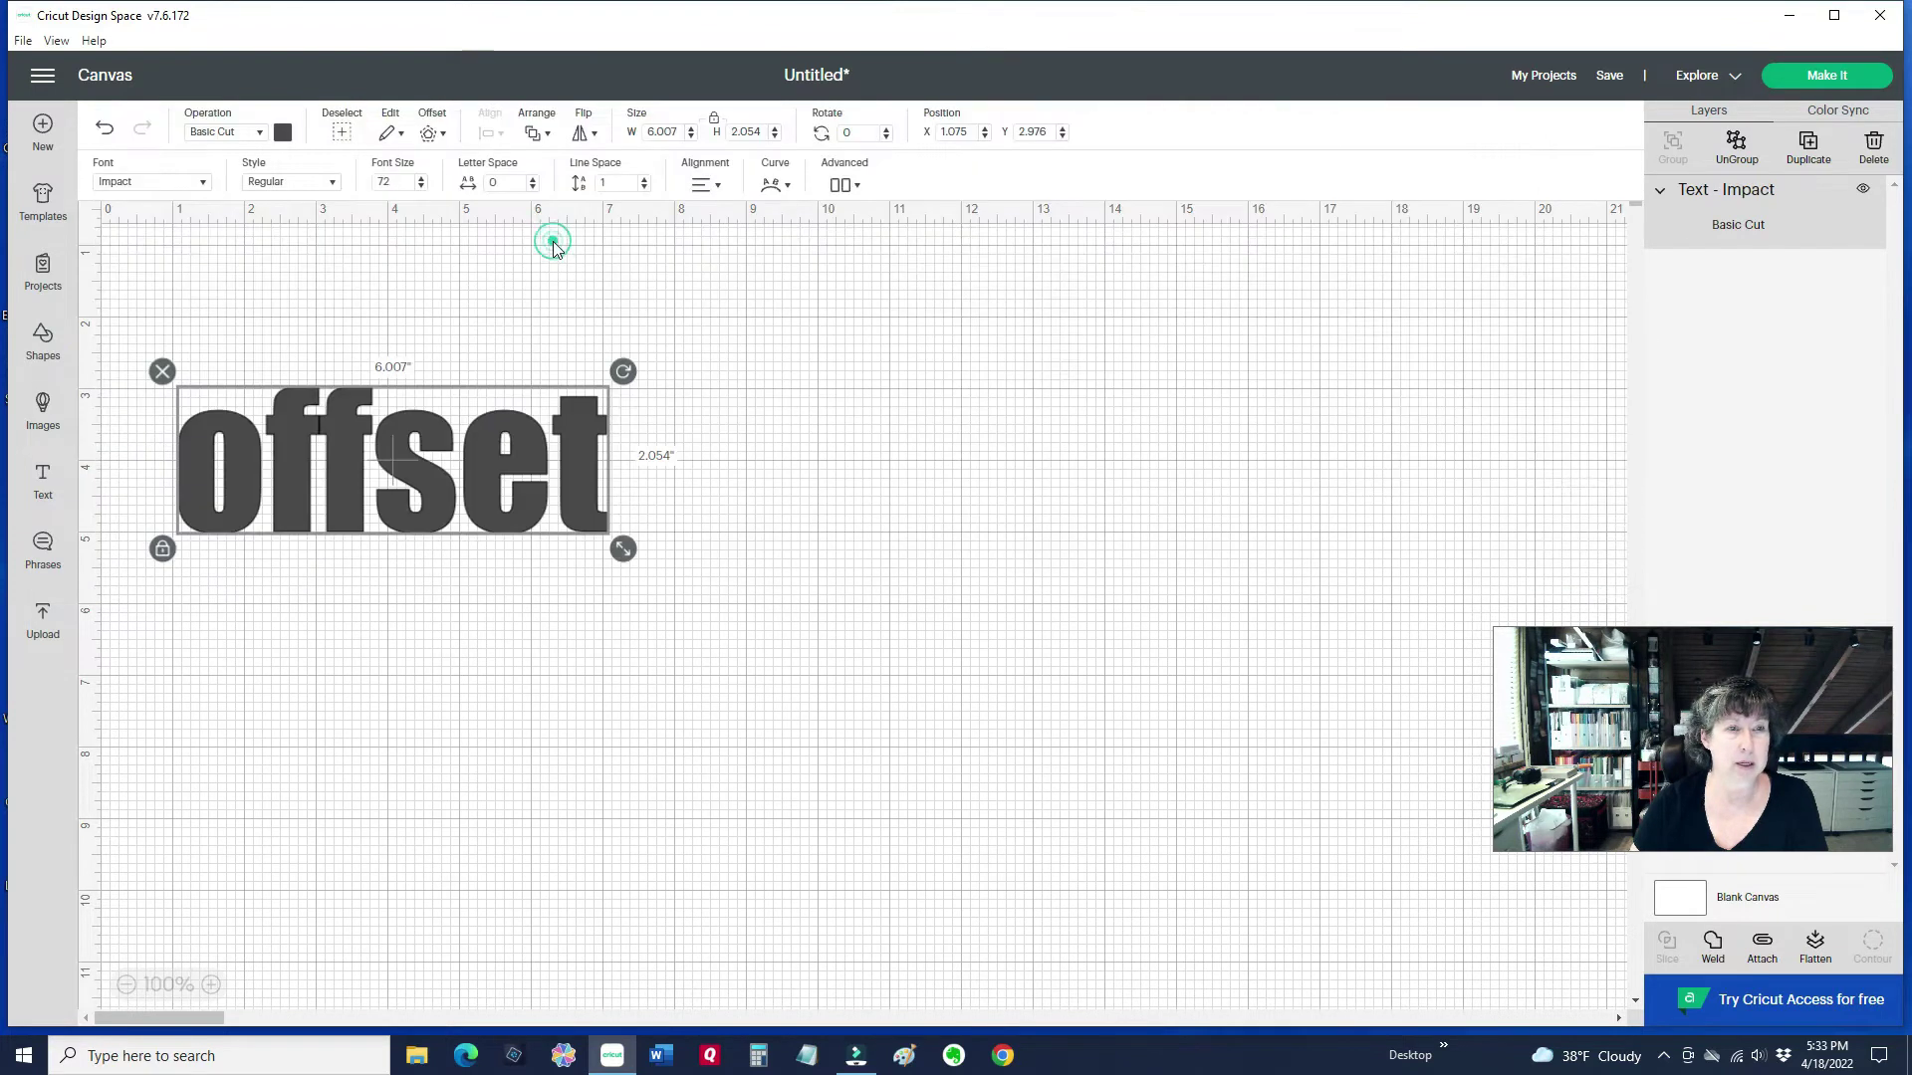
Move the text to the top centre and preview a 0.25 in rounded, welded offset.
drag(398, 441, 827, 334)
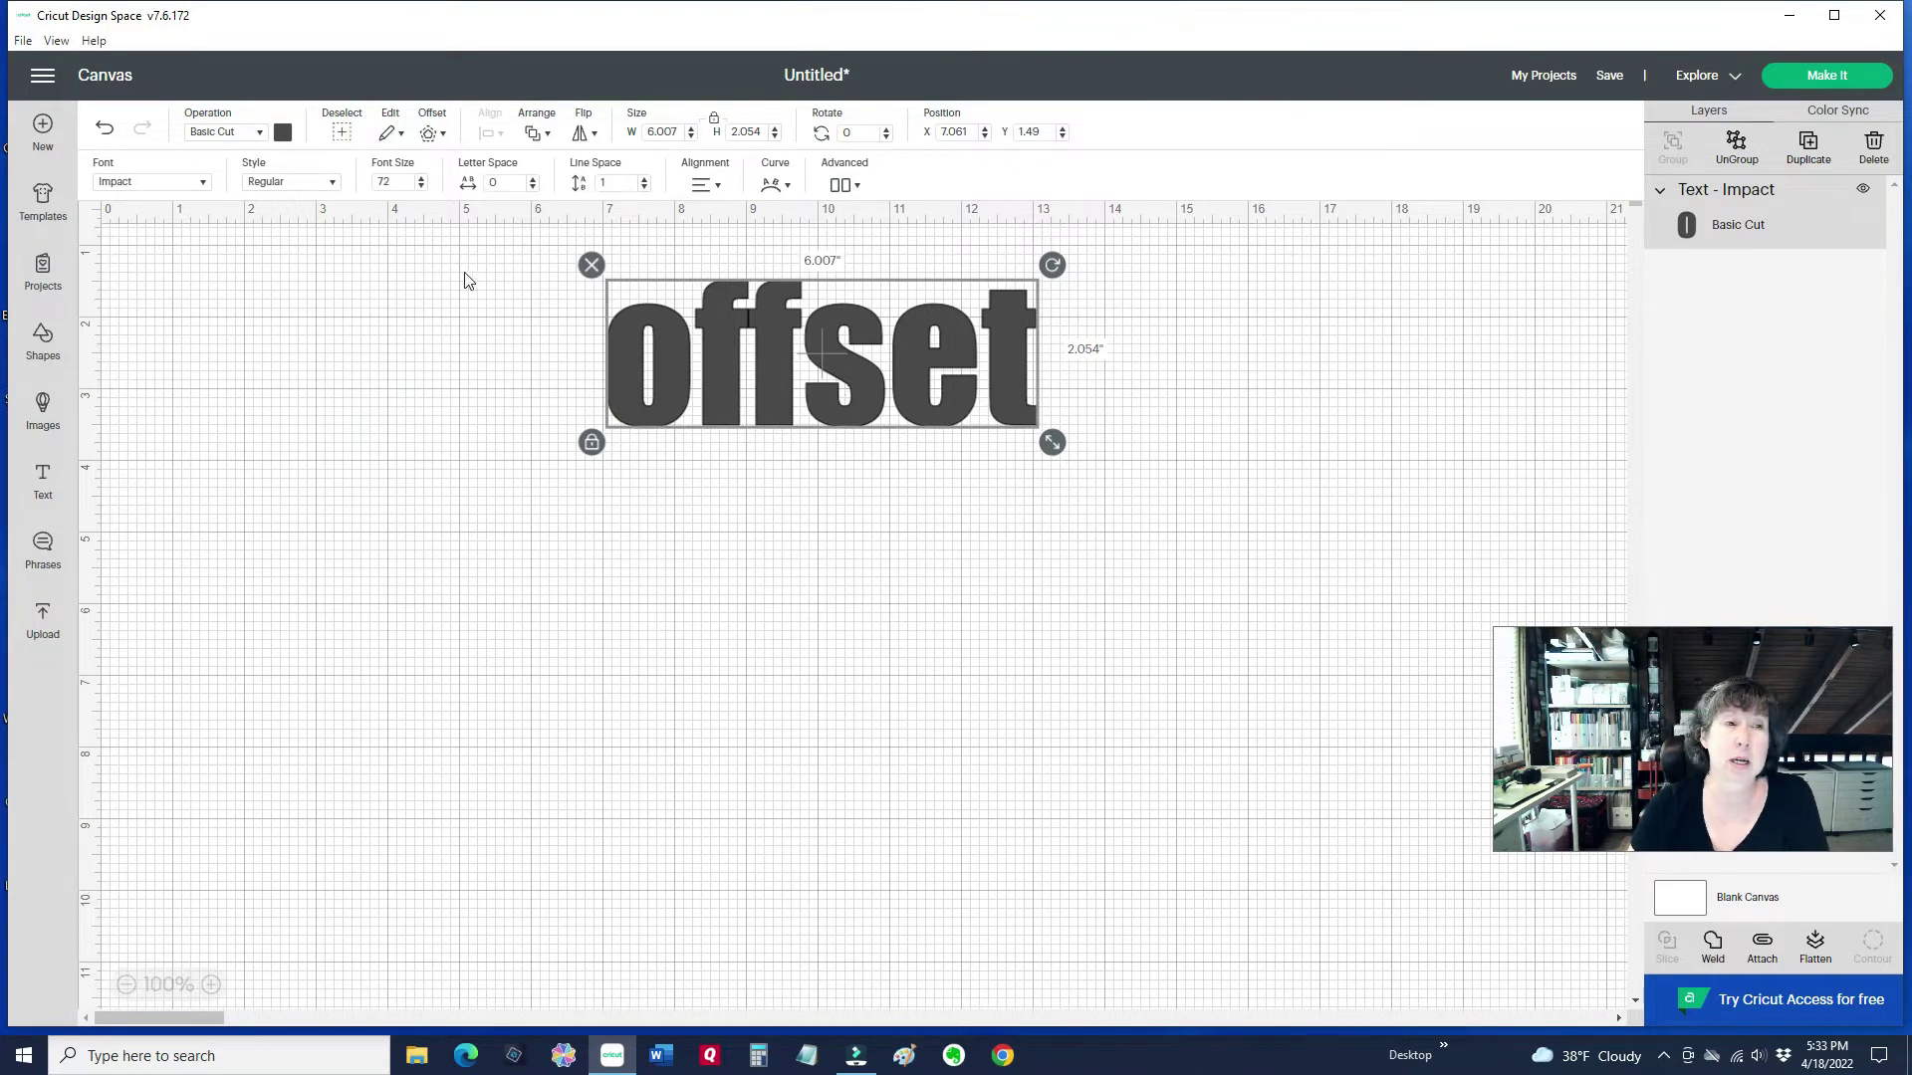
click(430, 135)
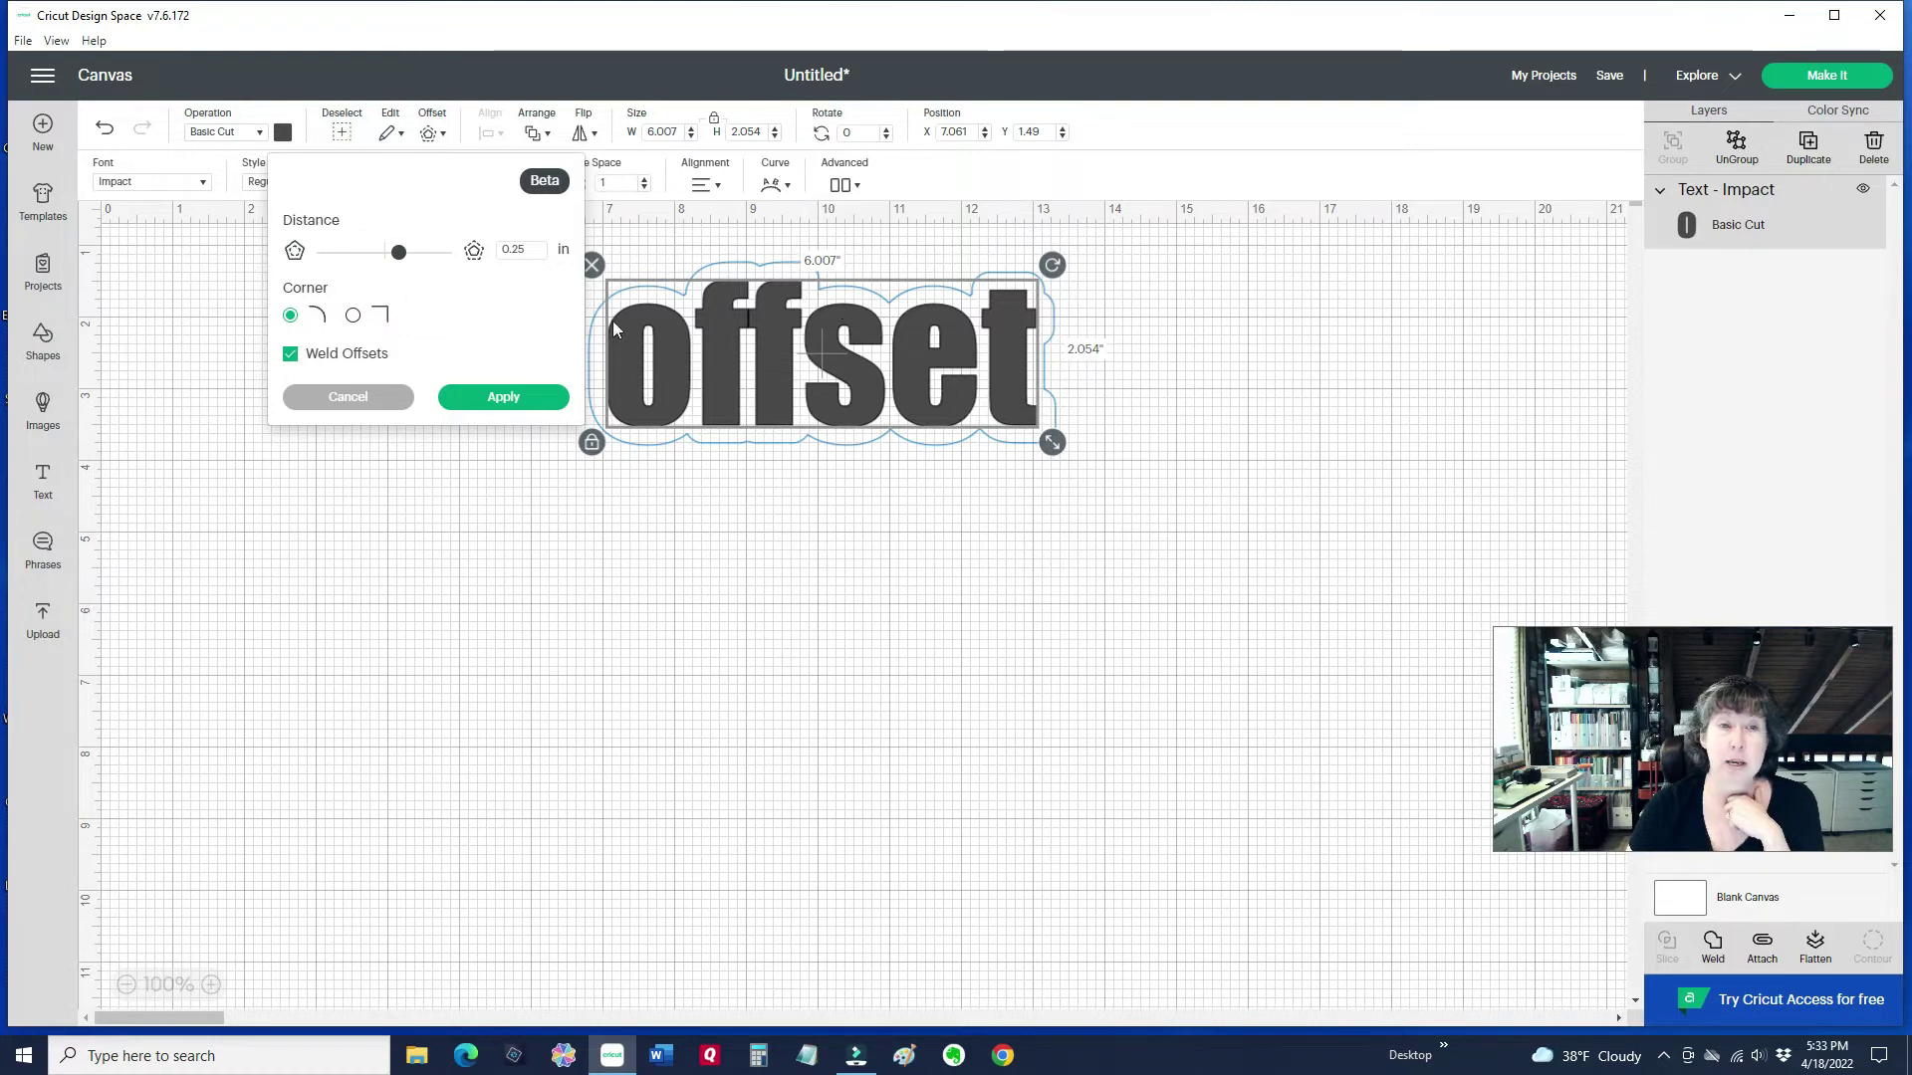
click(353, 316)
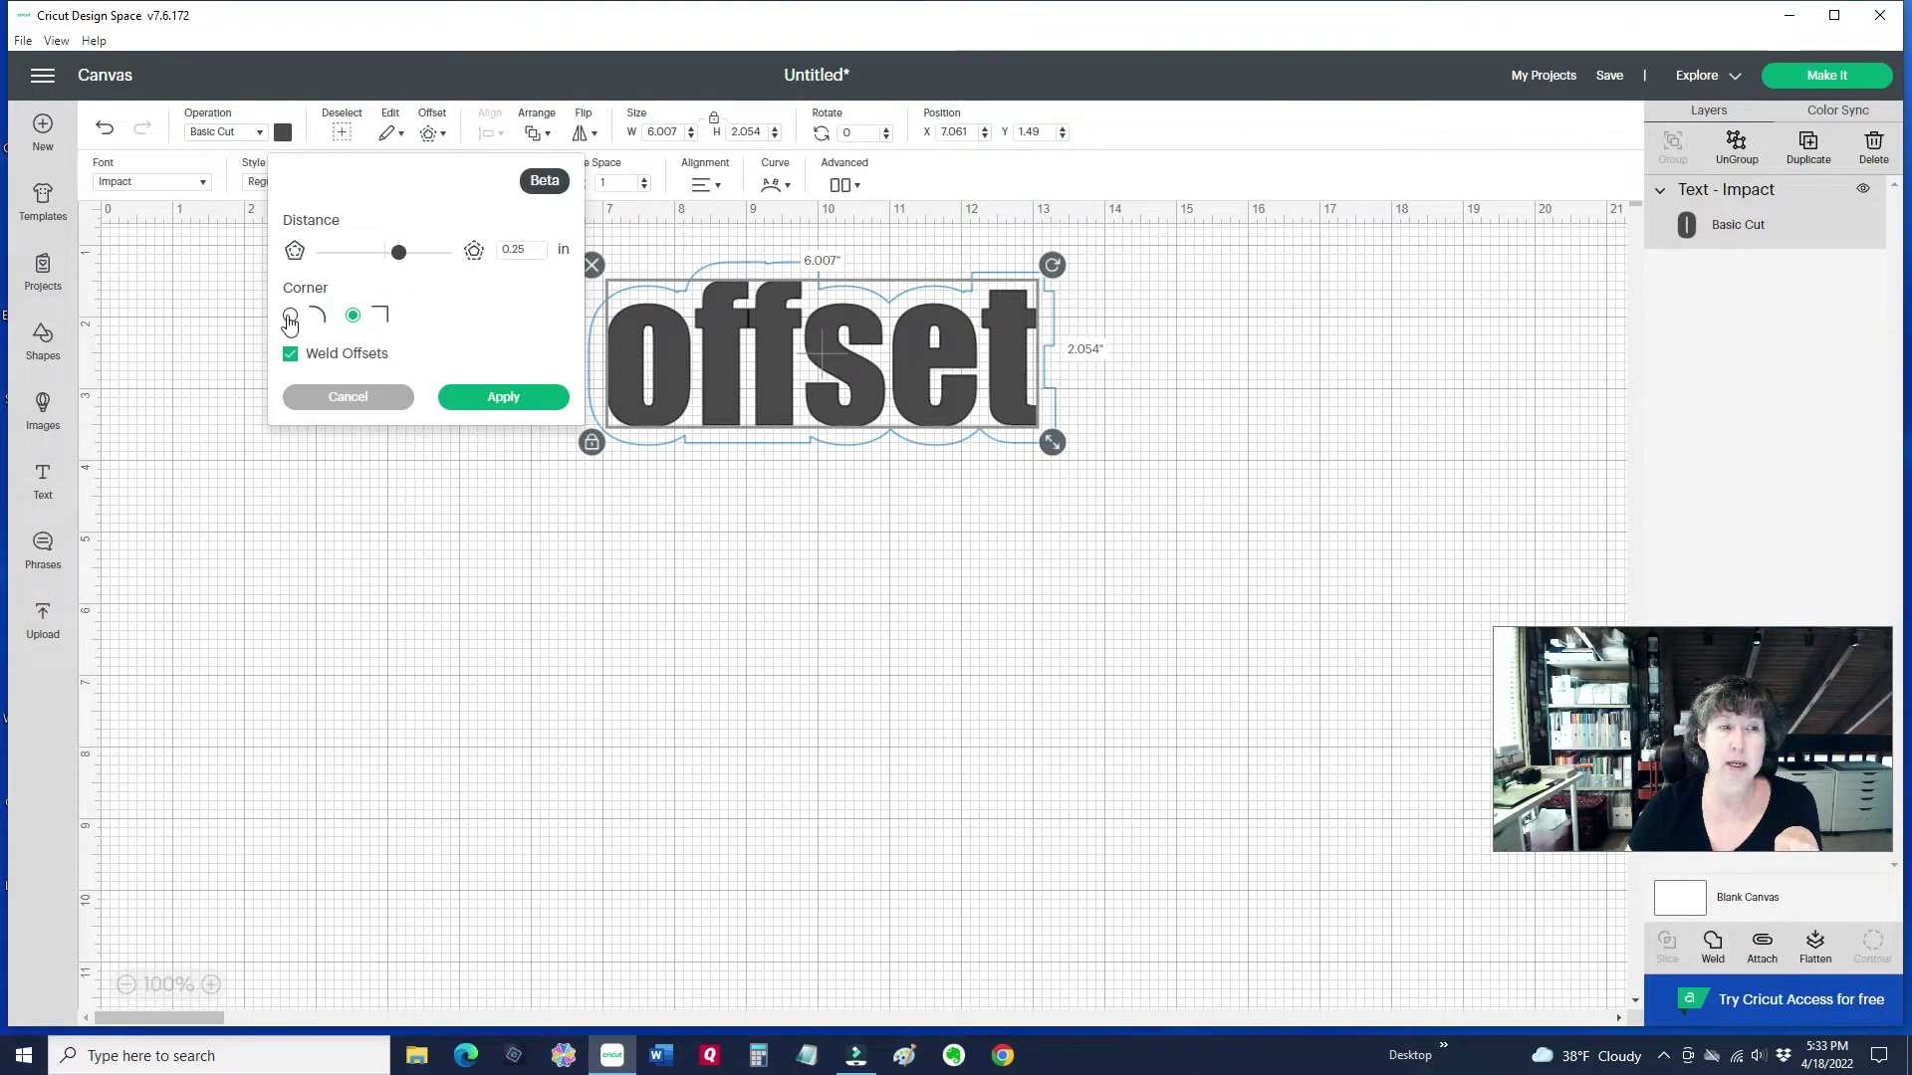
click(291, 317)
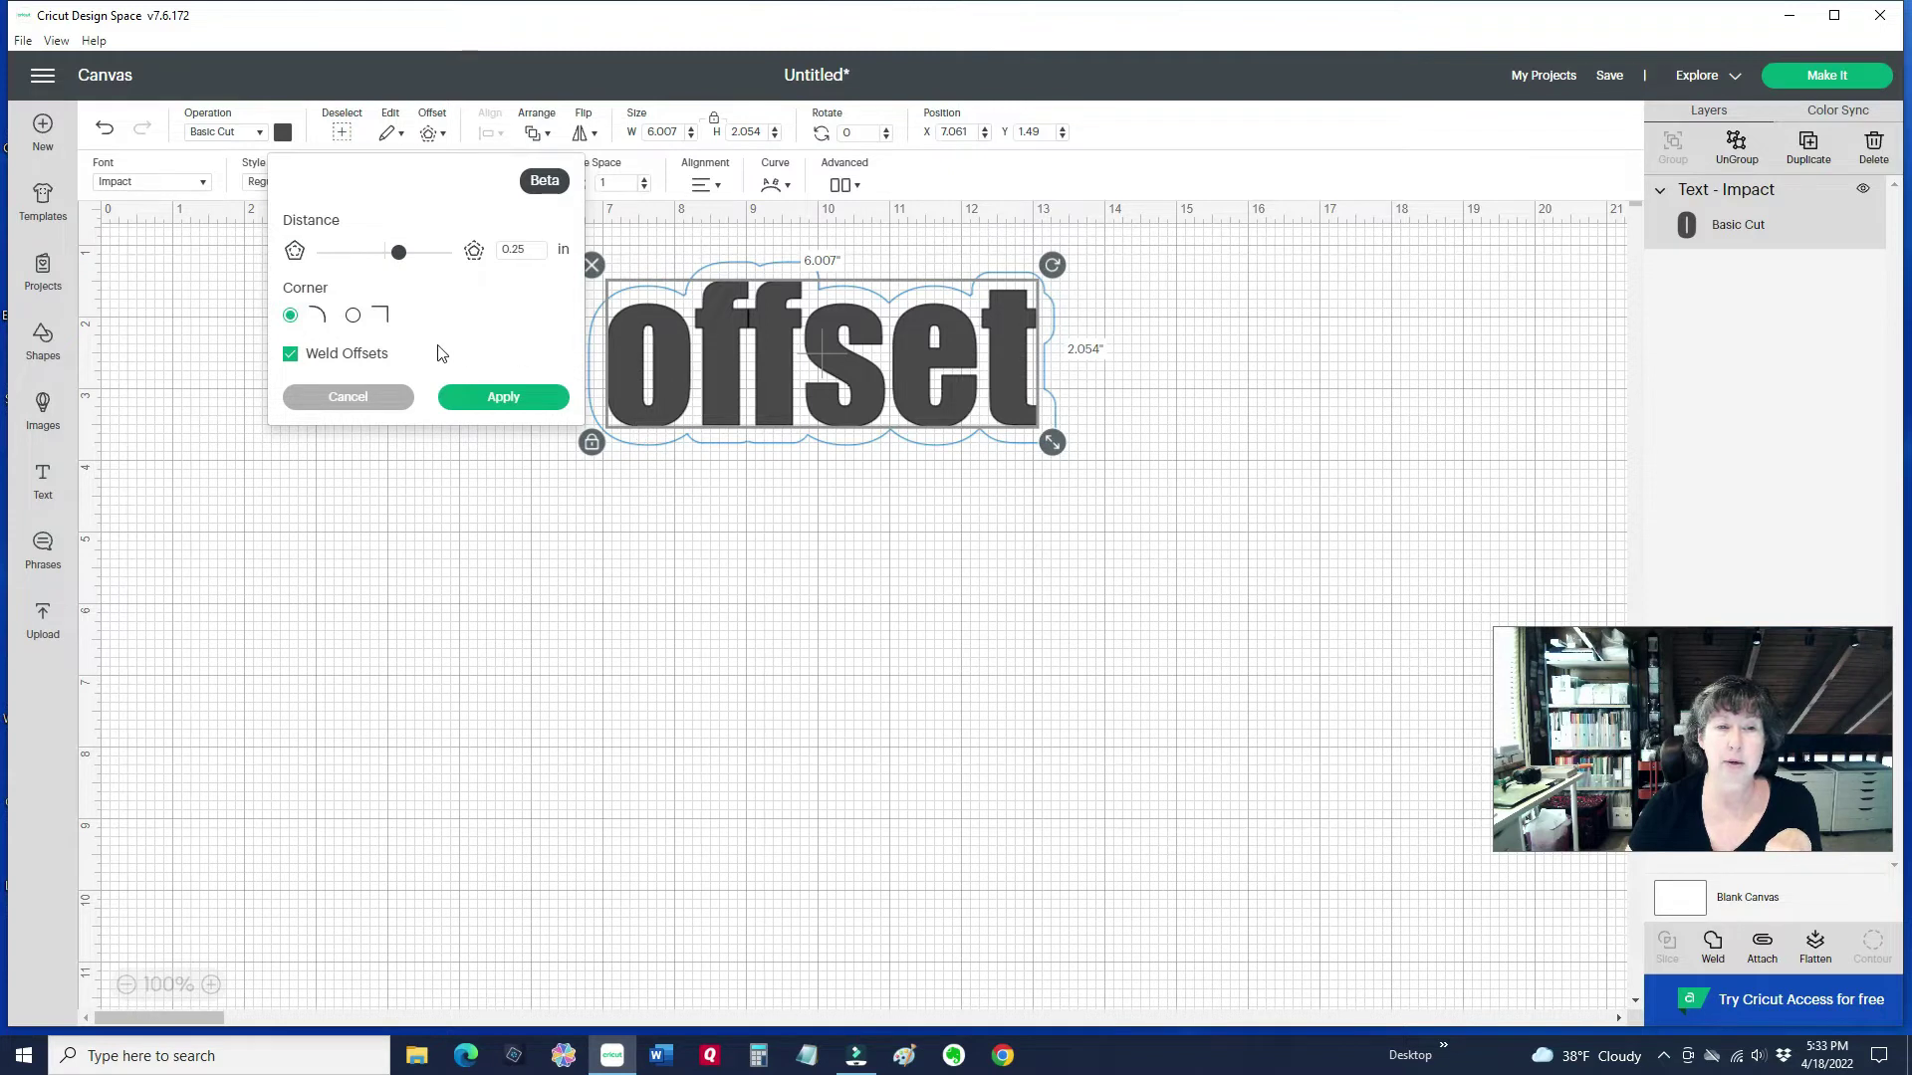
click(352, 315)
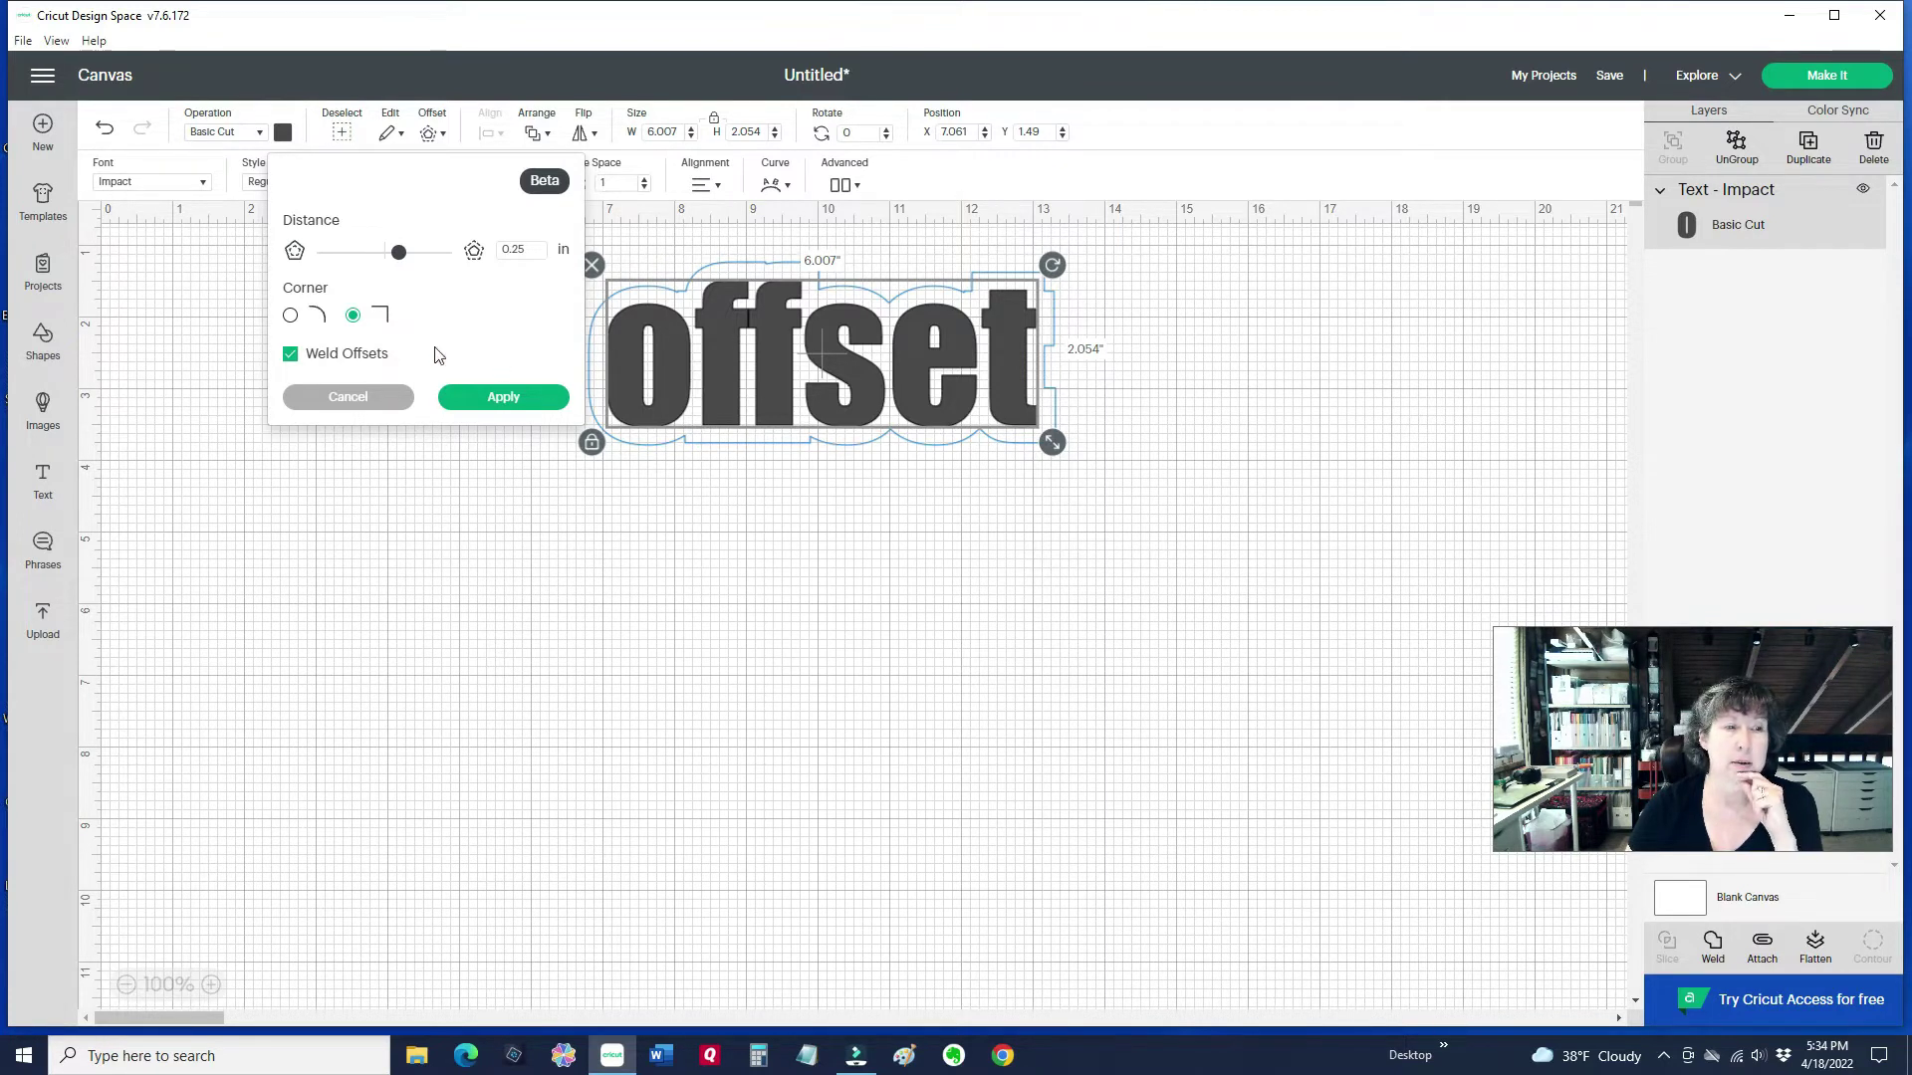
click(291, 316)
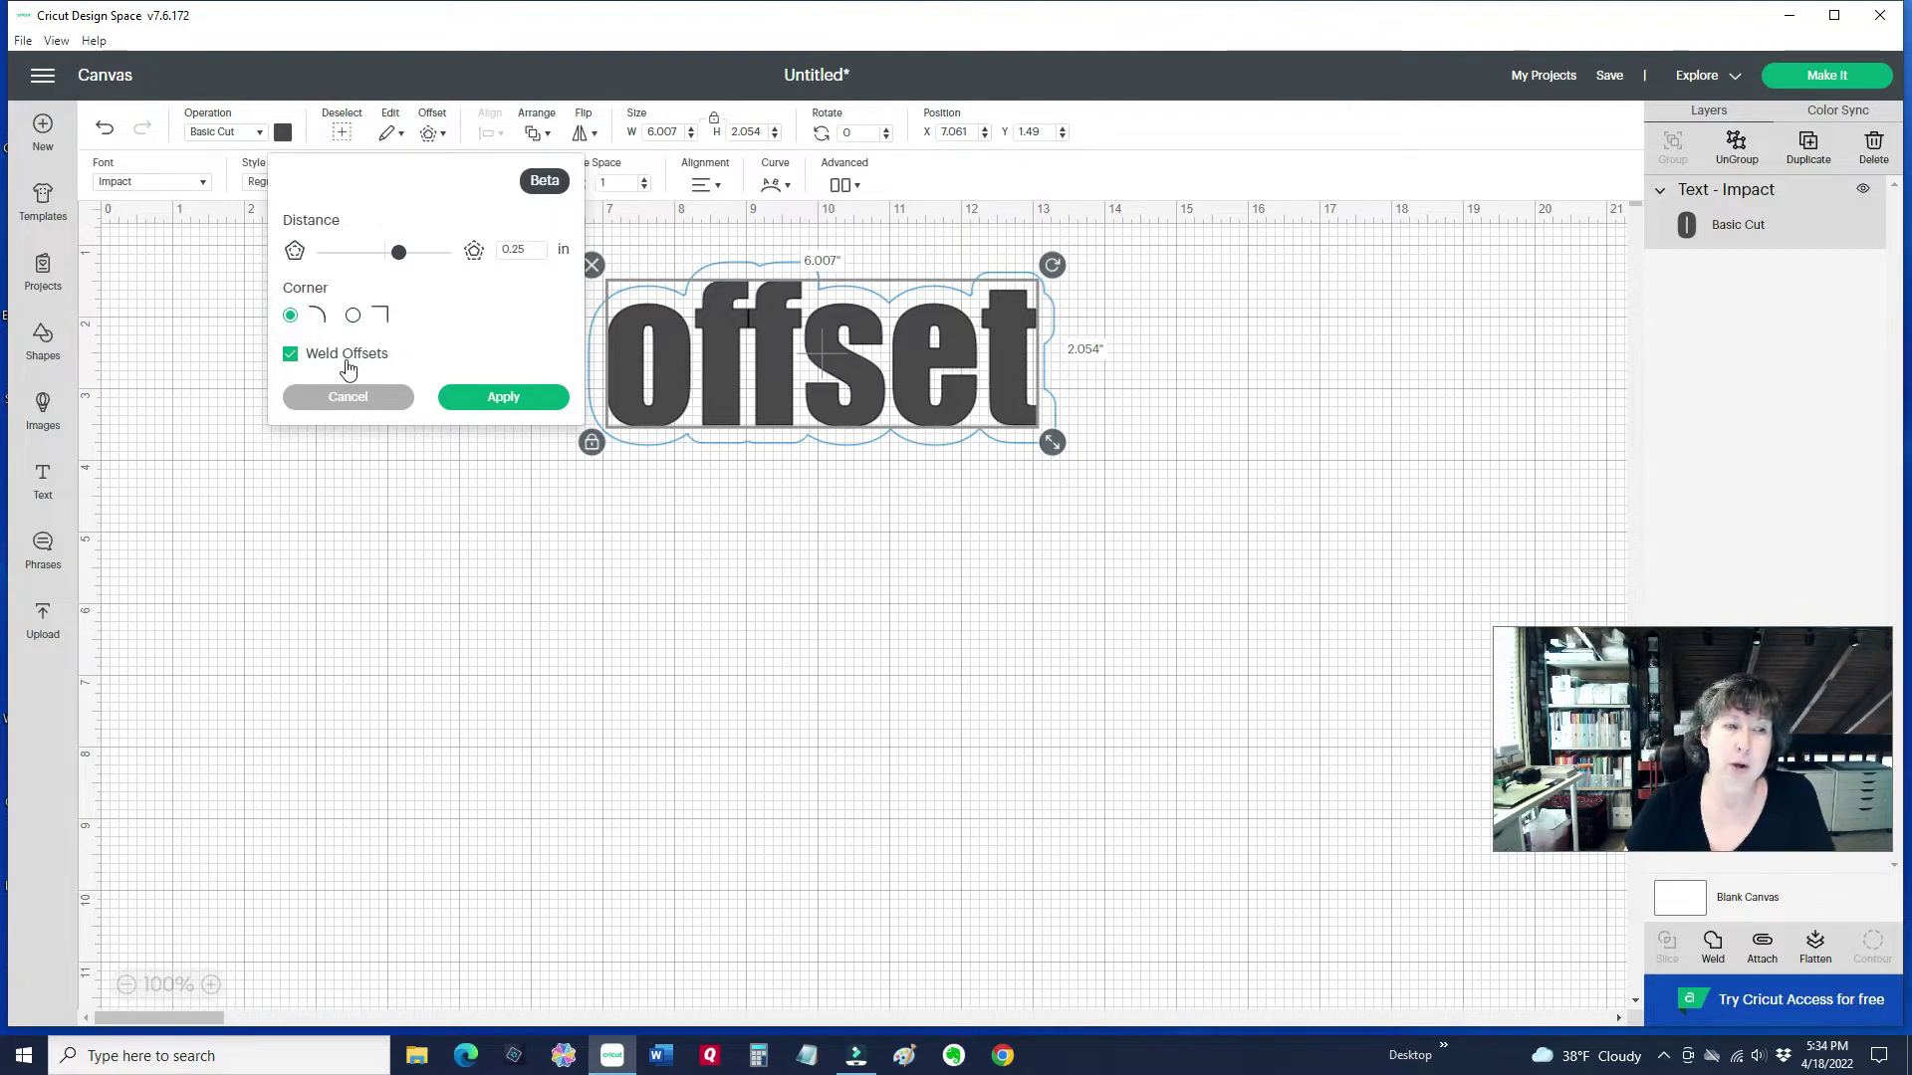
click(291, 355)
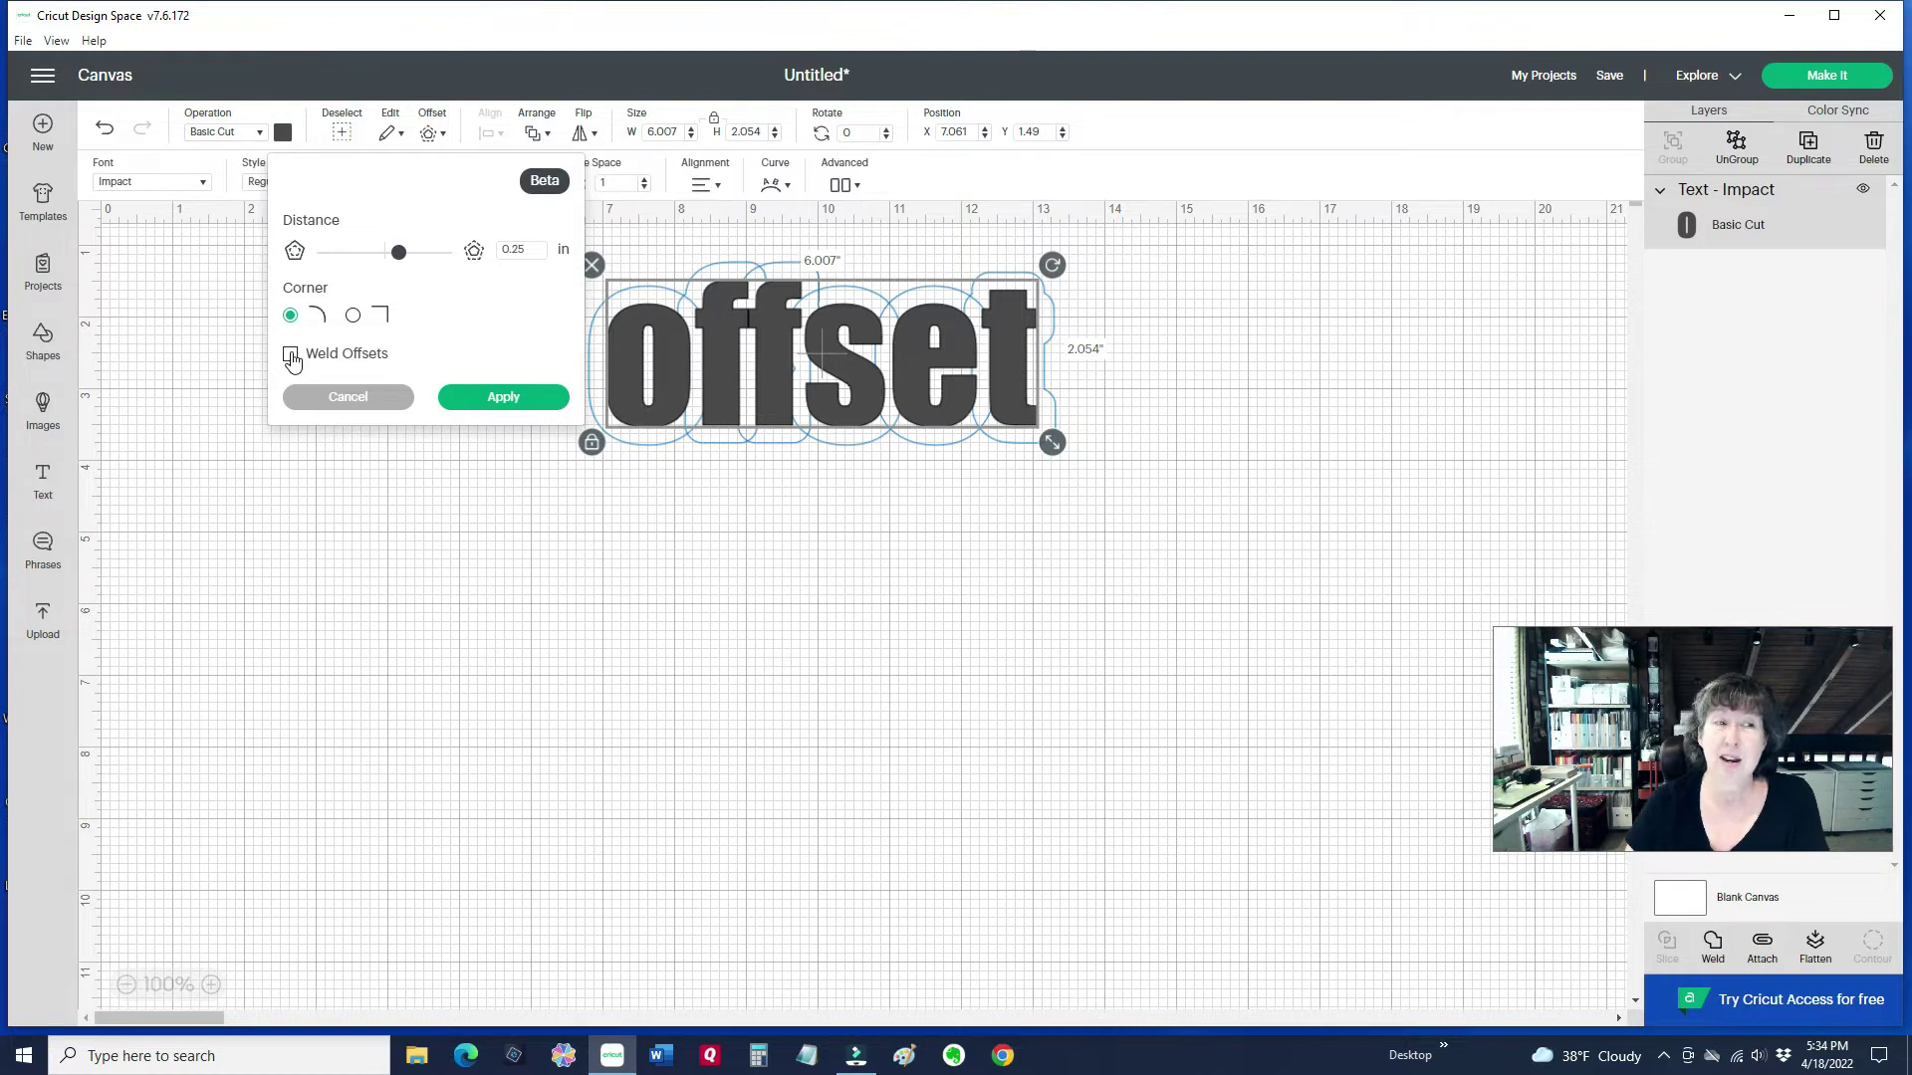
click(290, 356)
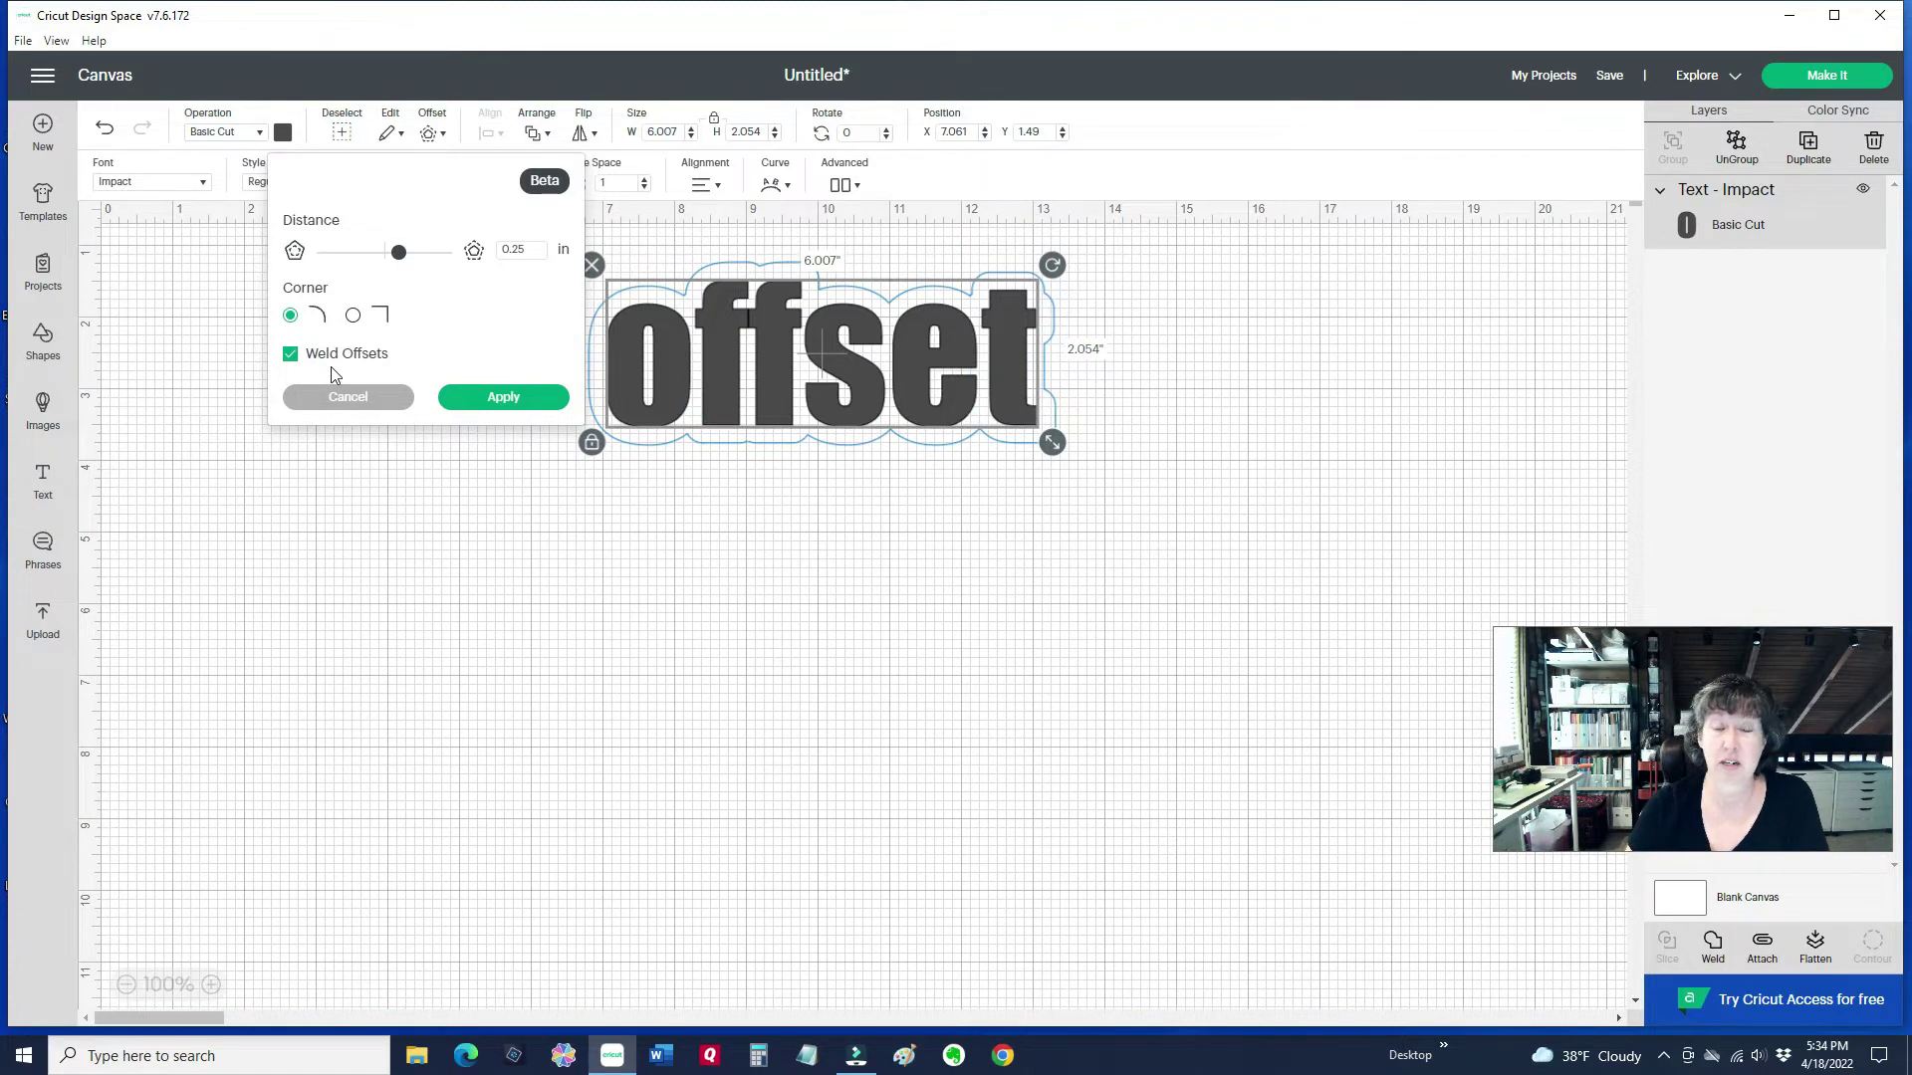
Apply the black offset behind the text and colour the 'offset' letters green.
click(505, 397)
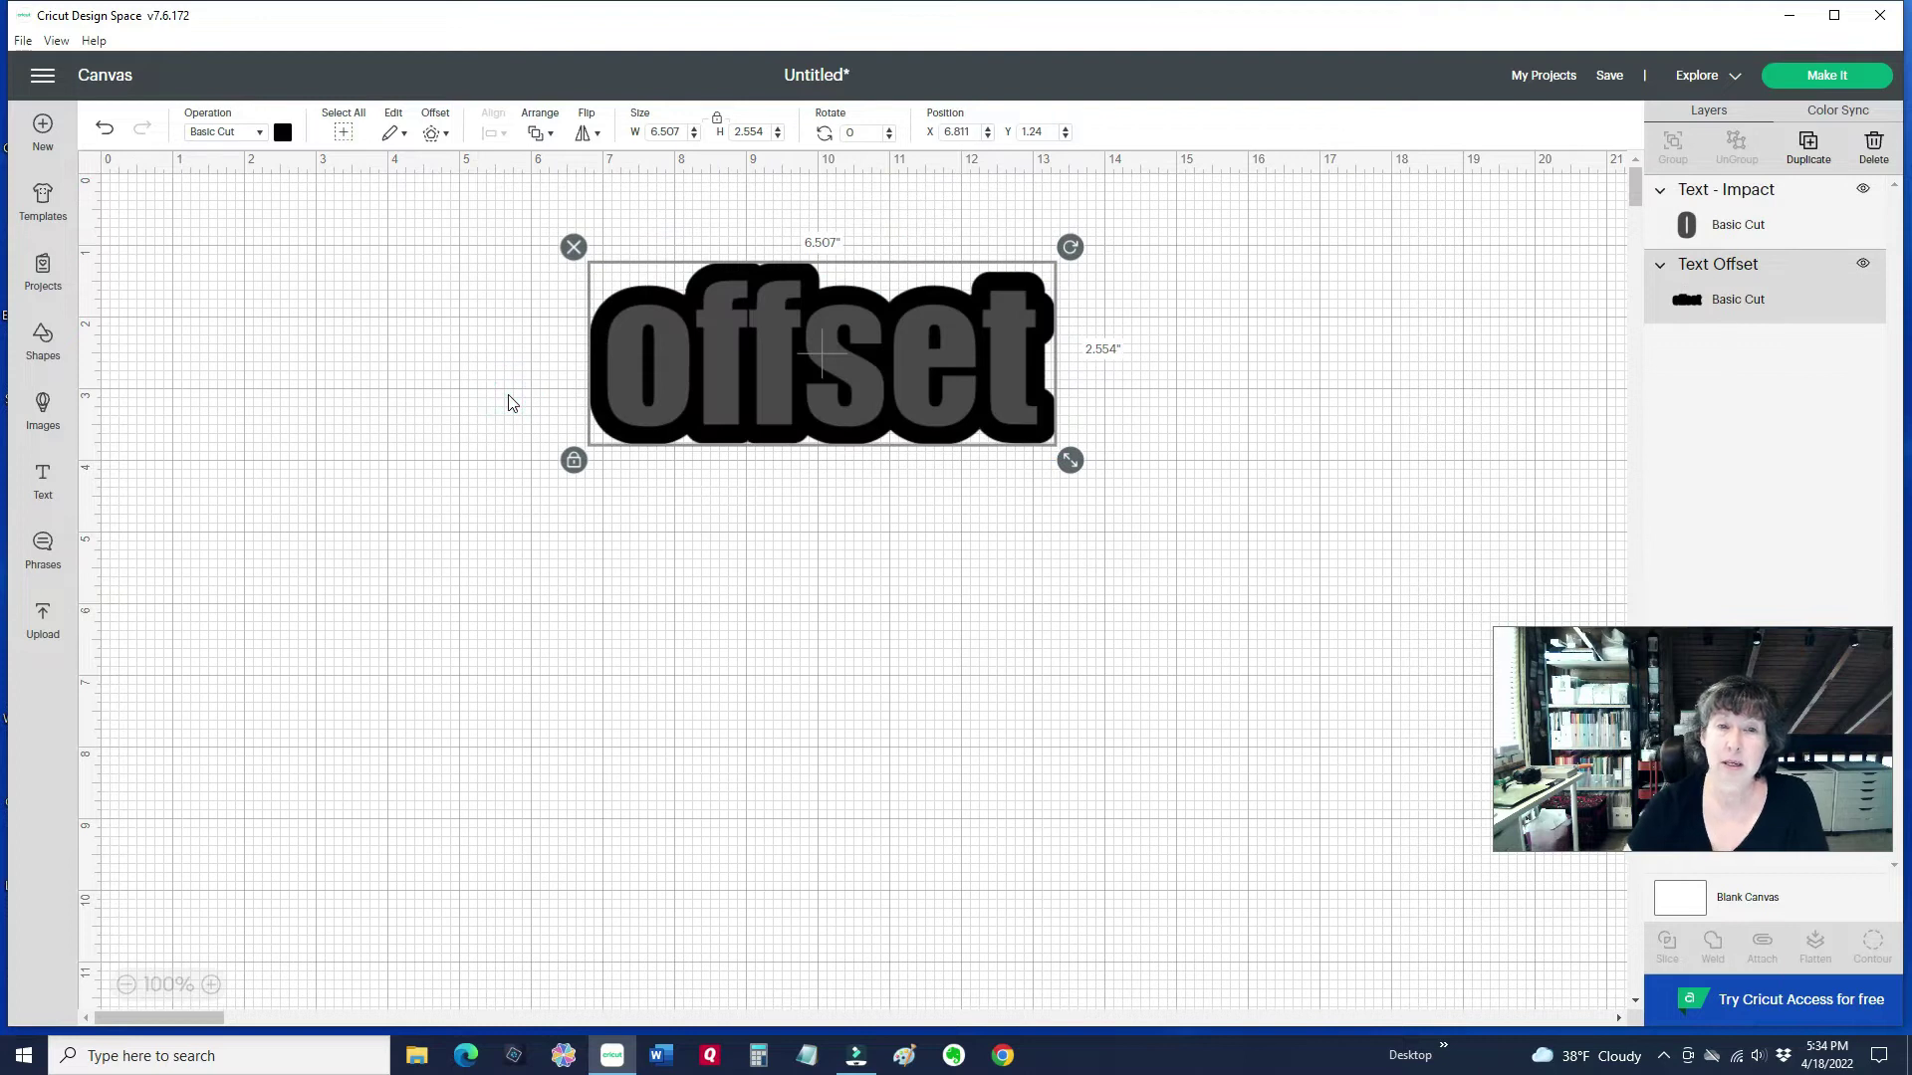
click(863, 325)
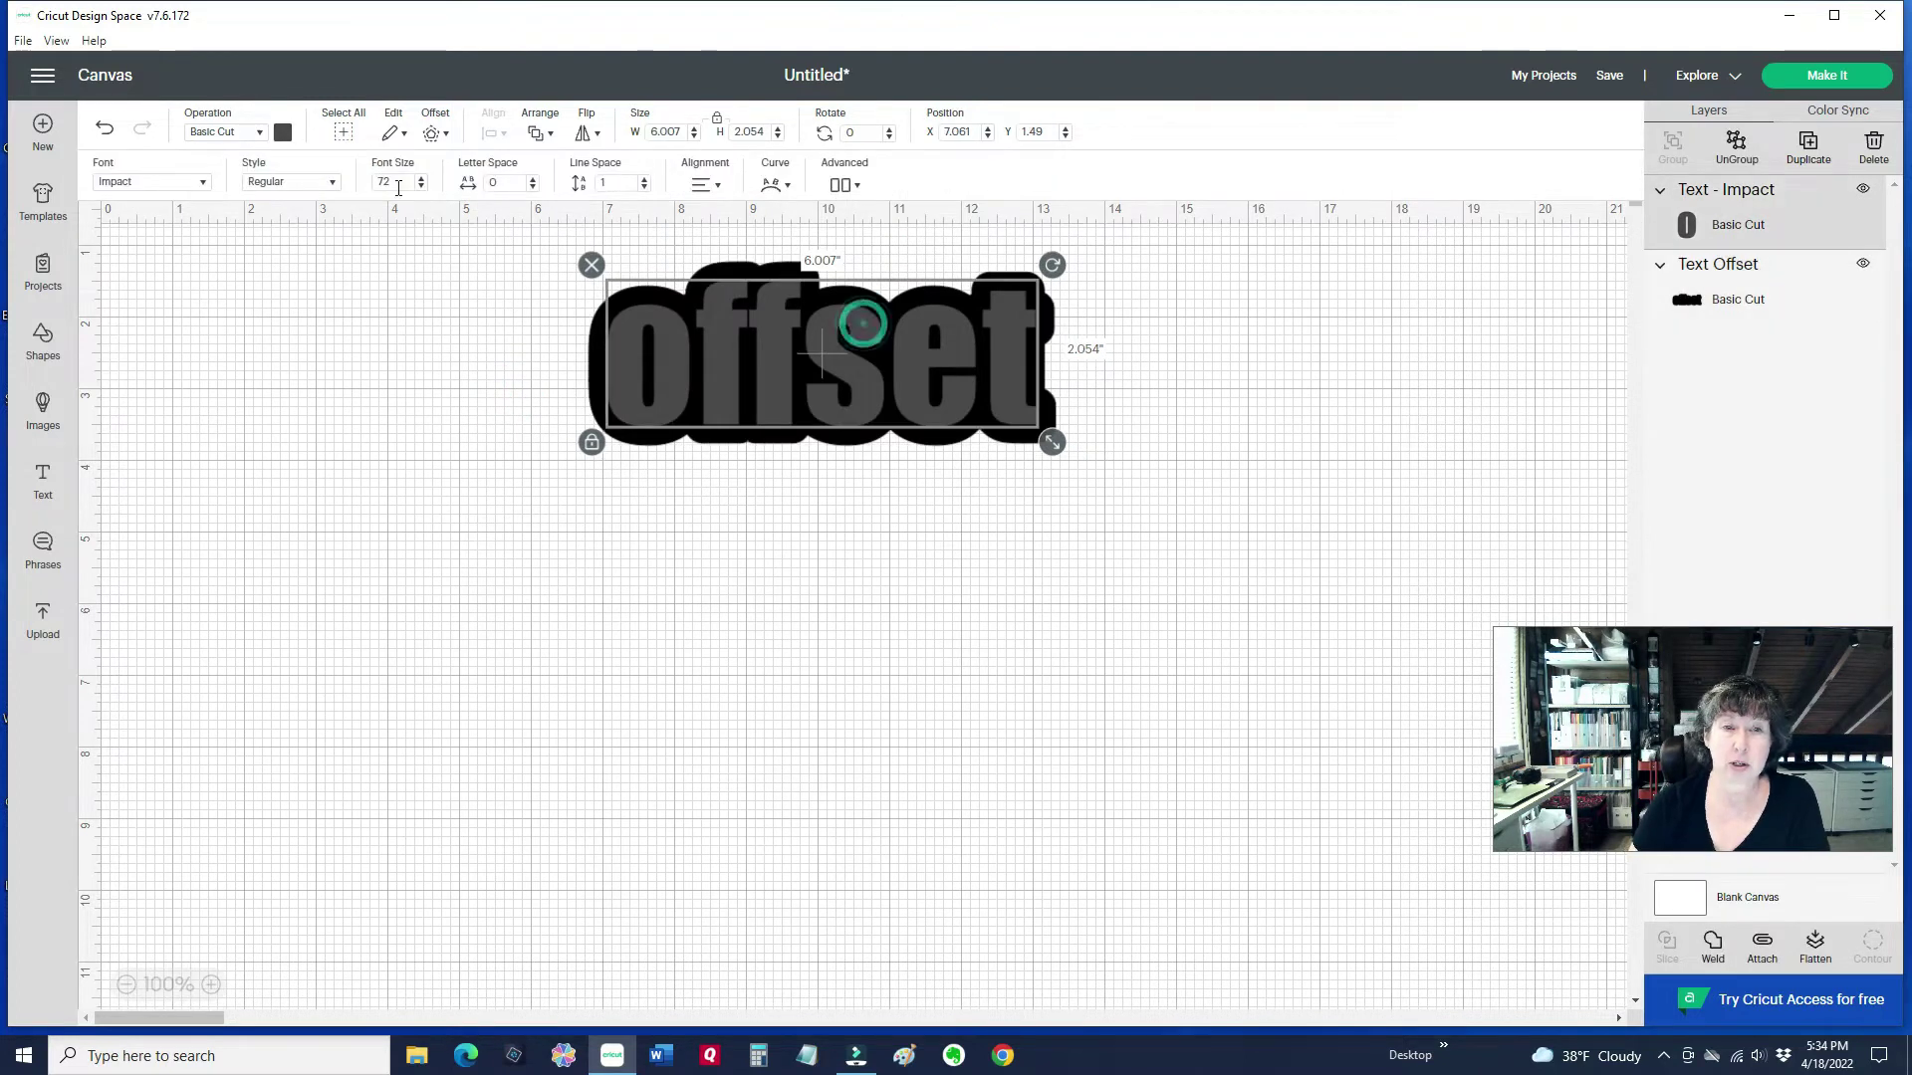
click(283, 133)
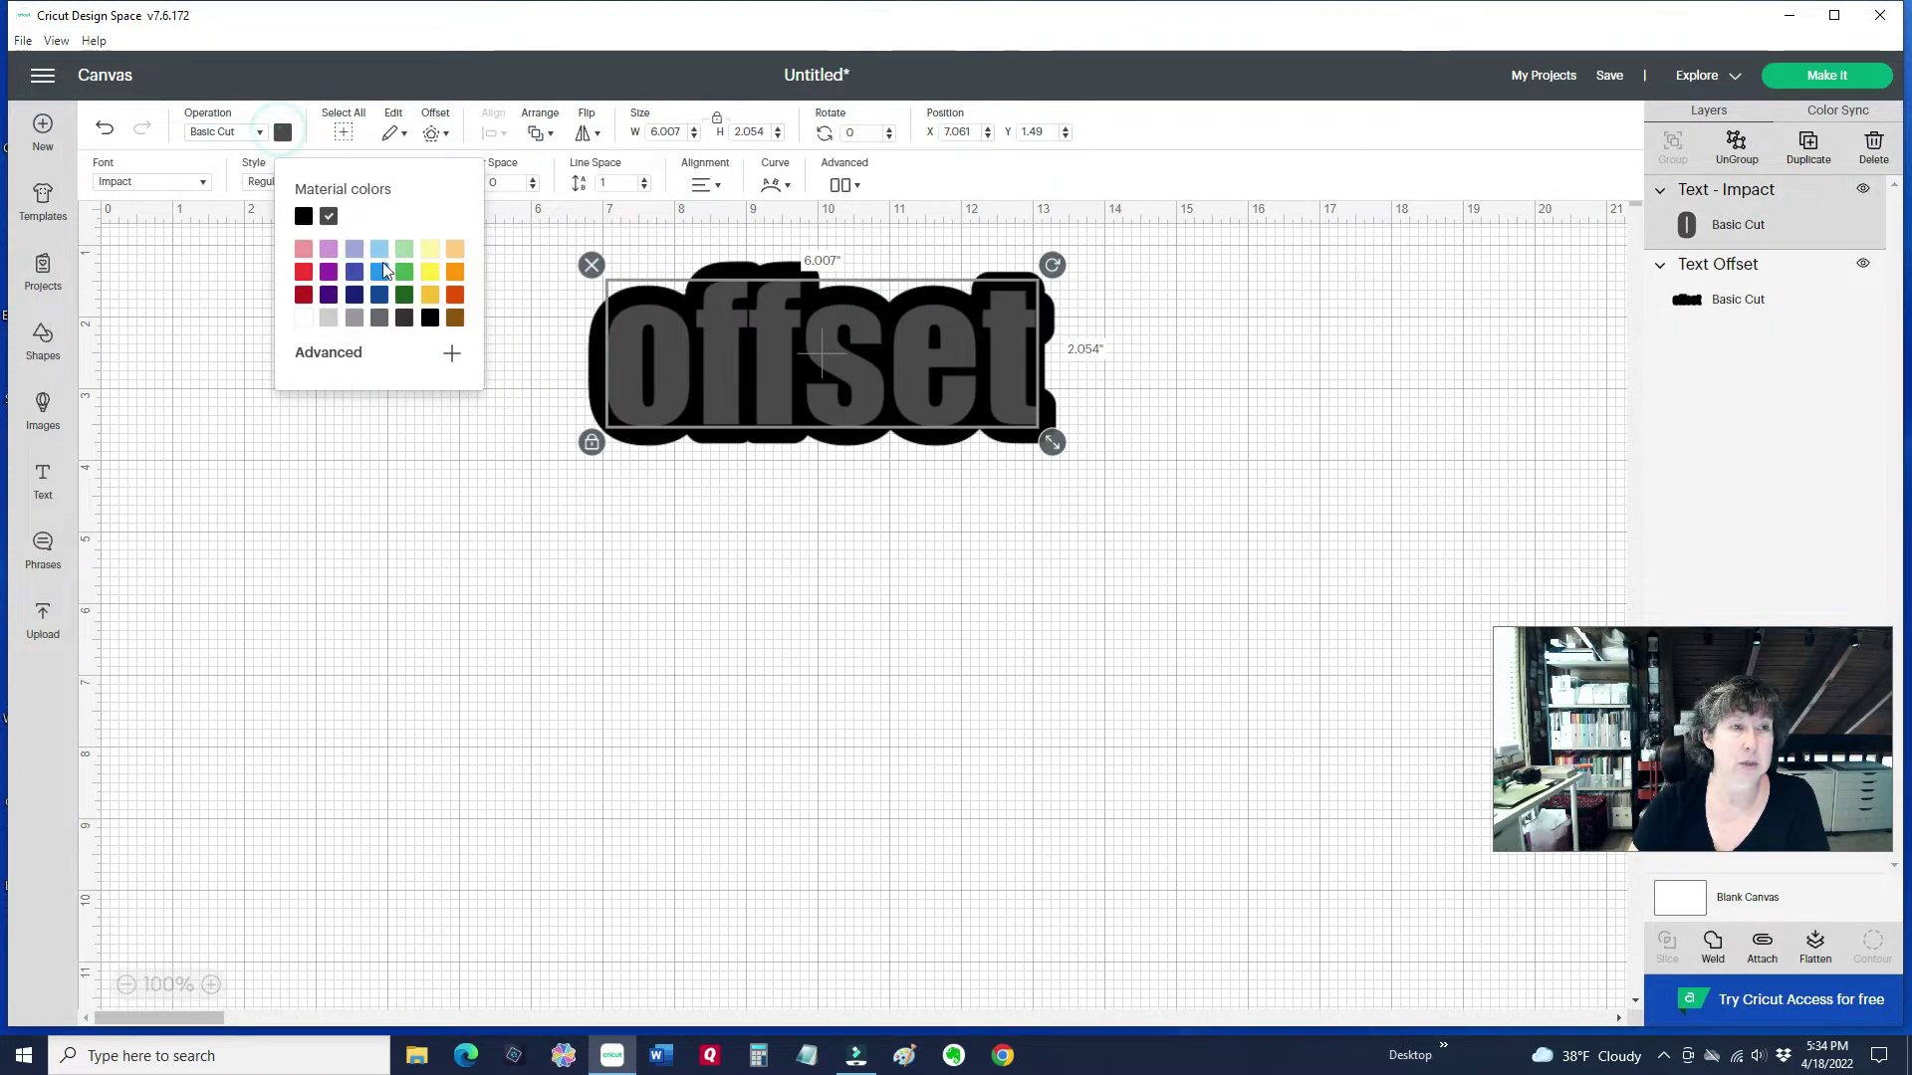
click(405, 271)
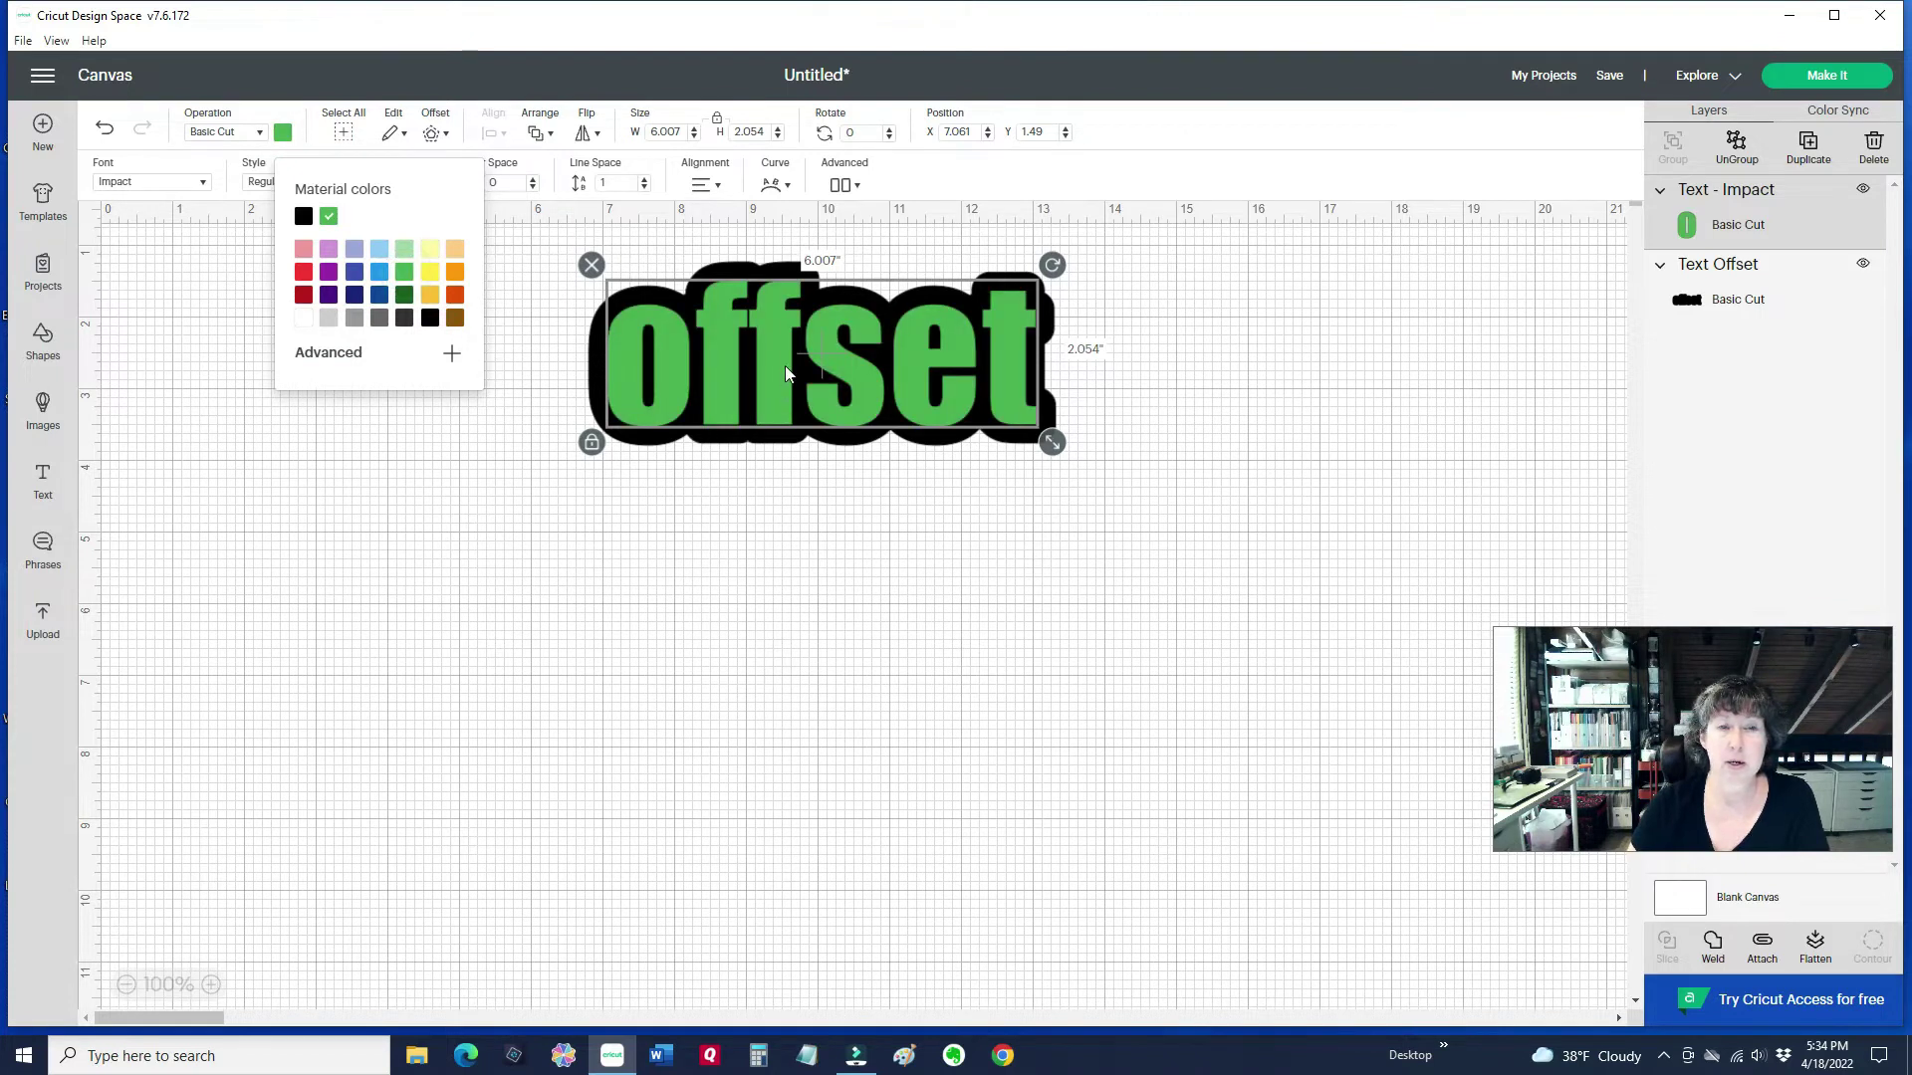
mouse_move(783, 363)
mouse_down()
mouse_move(1263, 356)
mouse_move(768, 344)
mouse_up()
Marquee-select the green text together with its black offset.
click(873, 251)
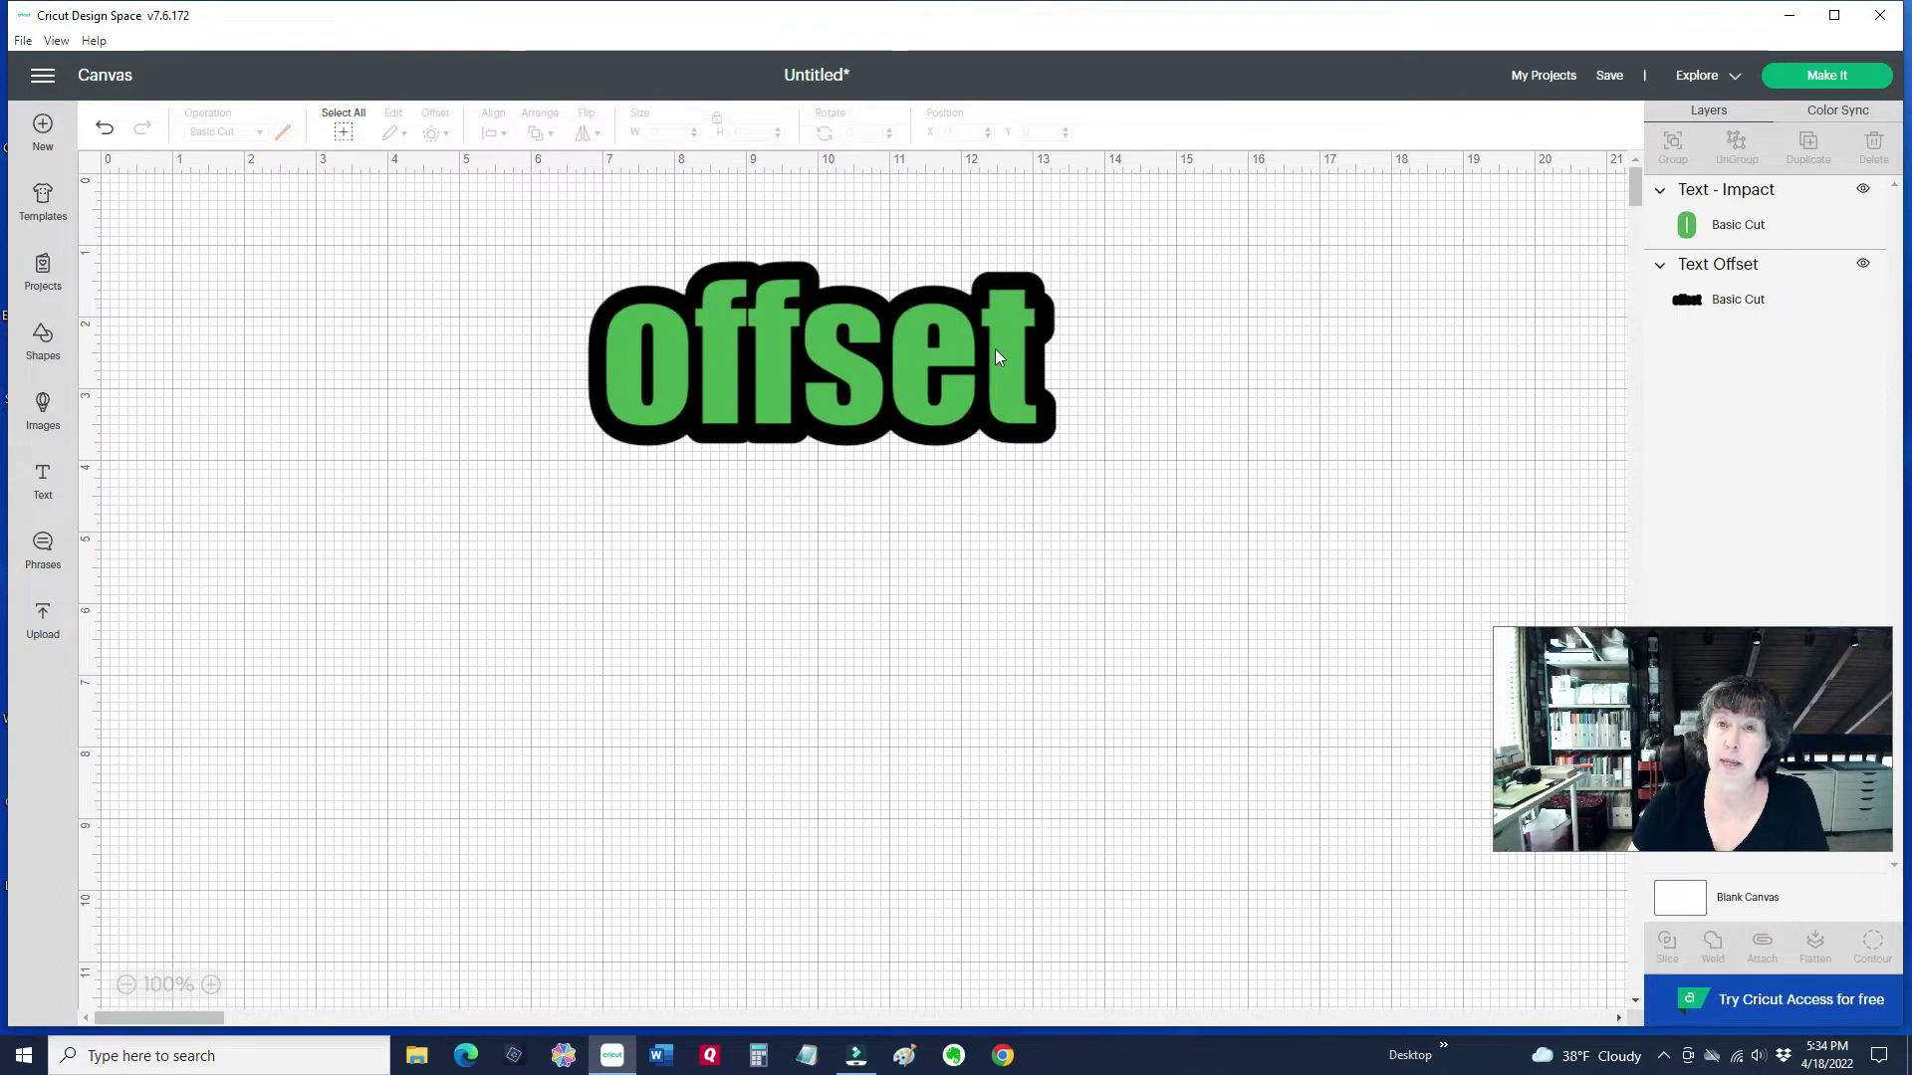
click(663, 301)
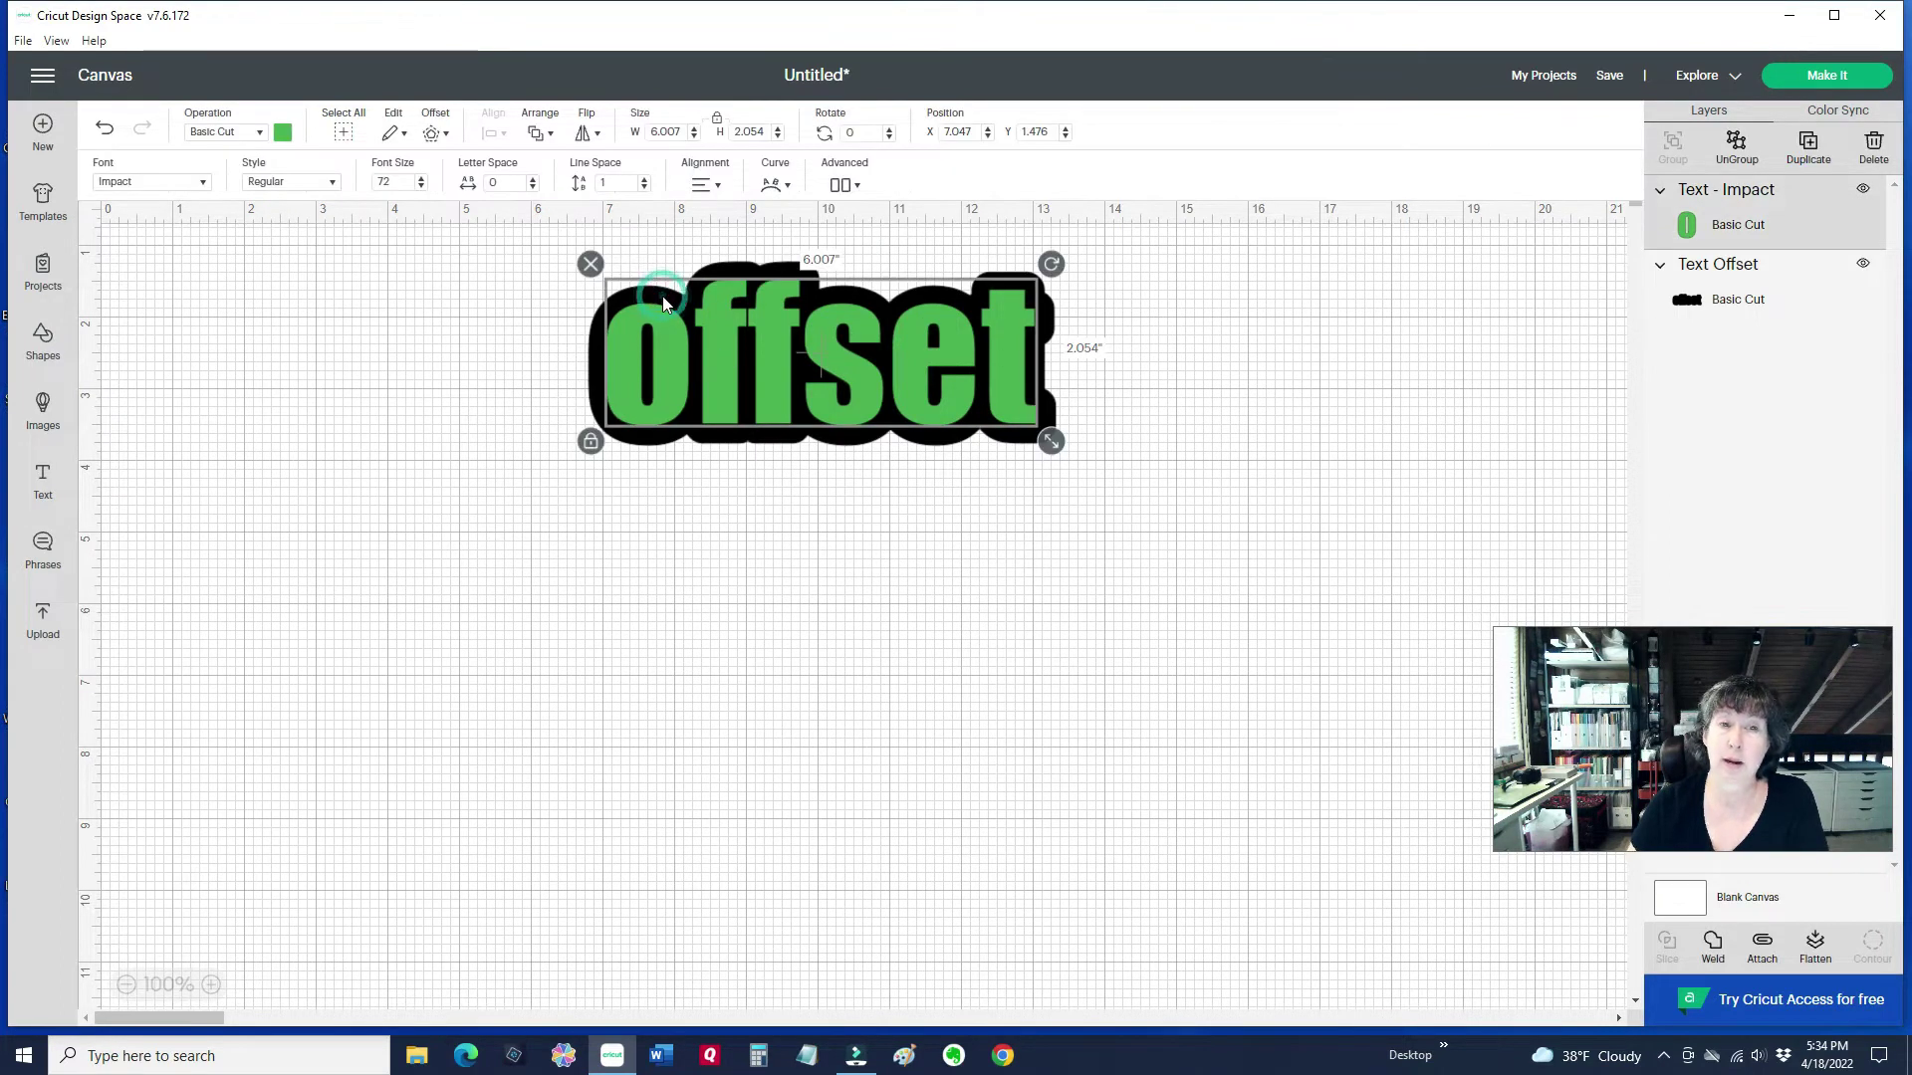
click(570, 343)
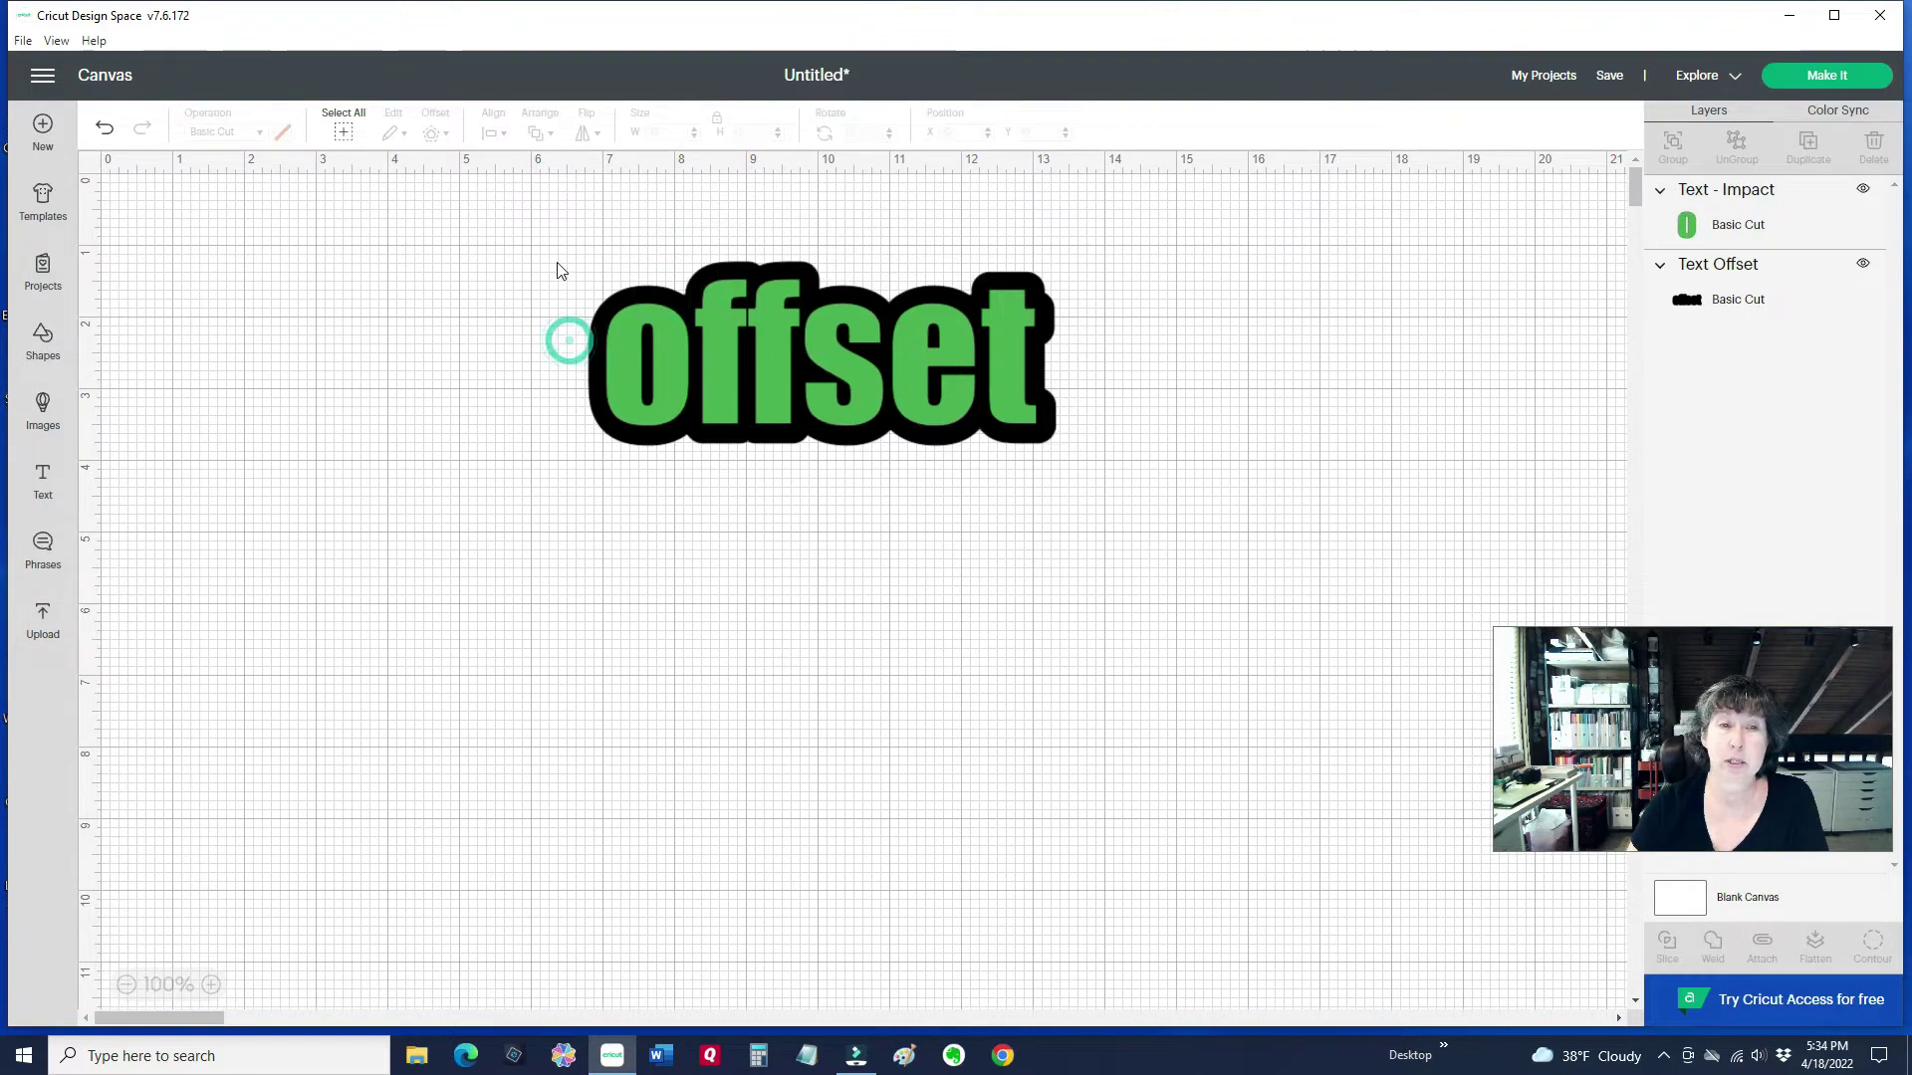
drag(534, 225, 1127, 469)
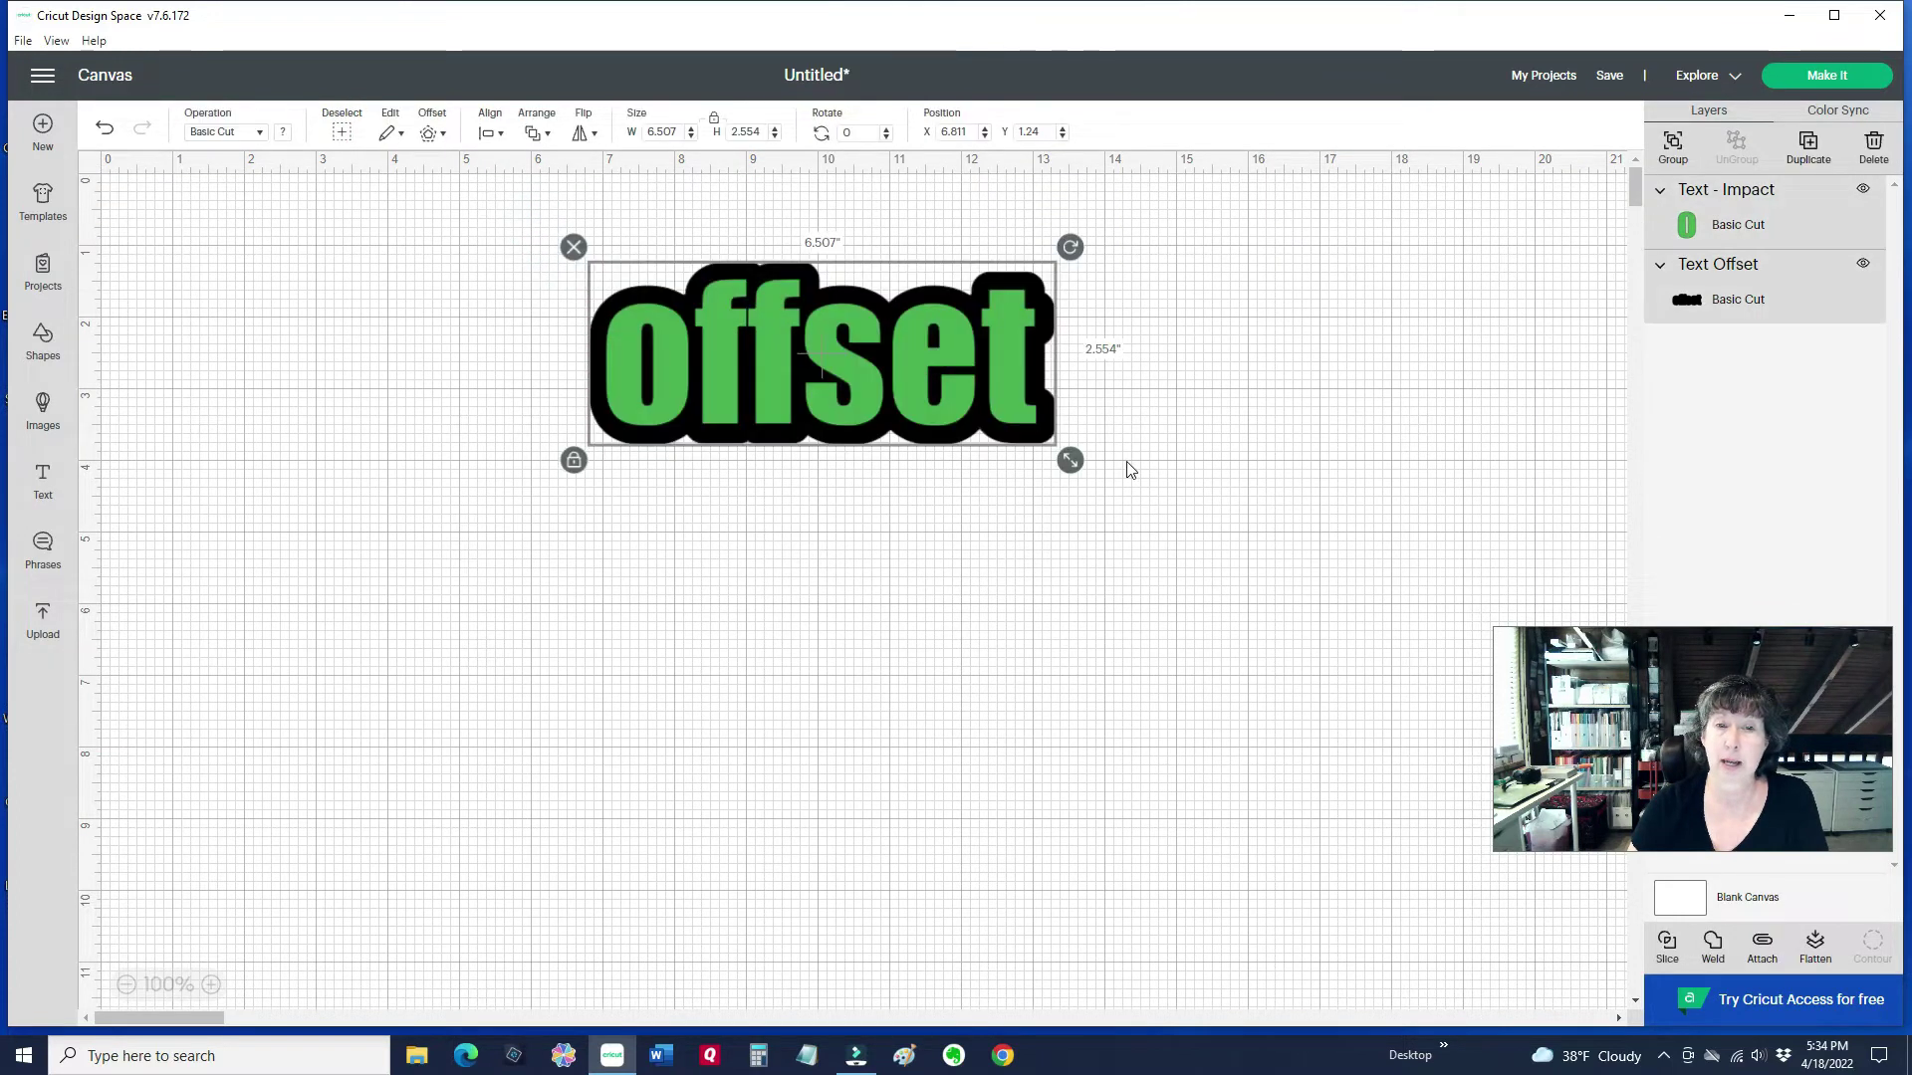
Add a second 7.007 by 3.054 in offset around the design and colour it pale yellow.
click(430, 133)
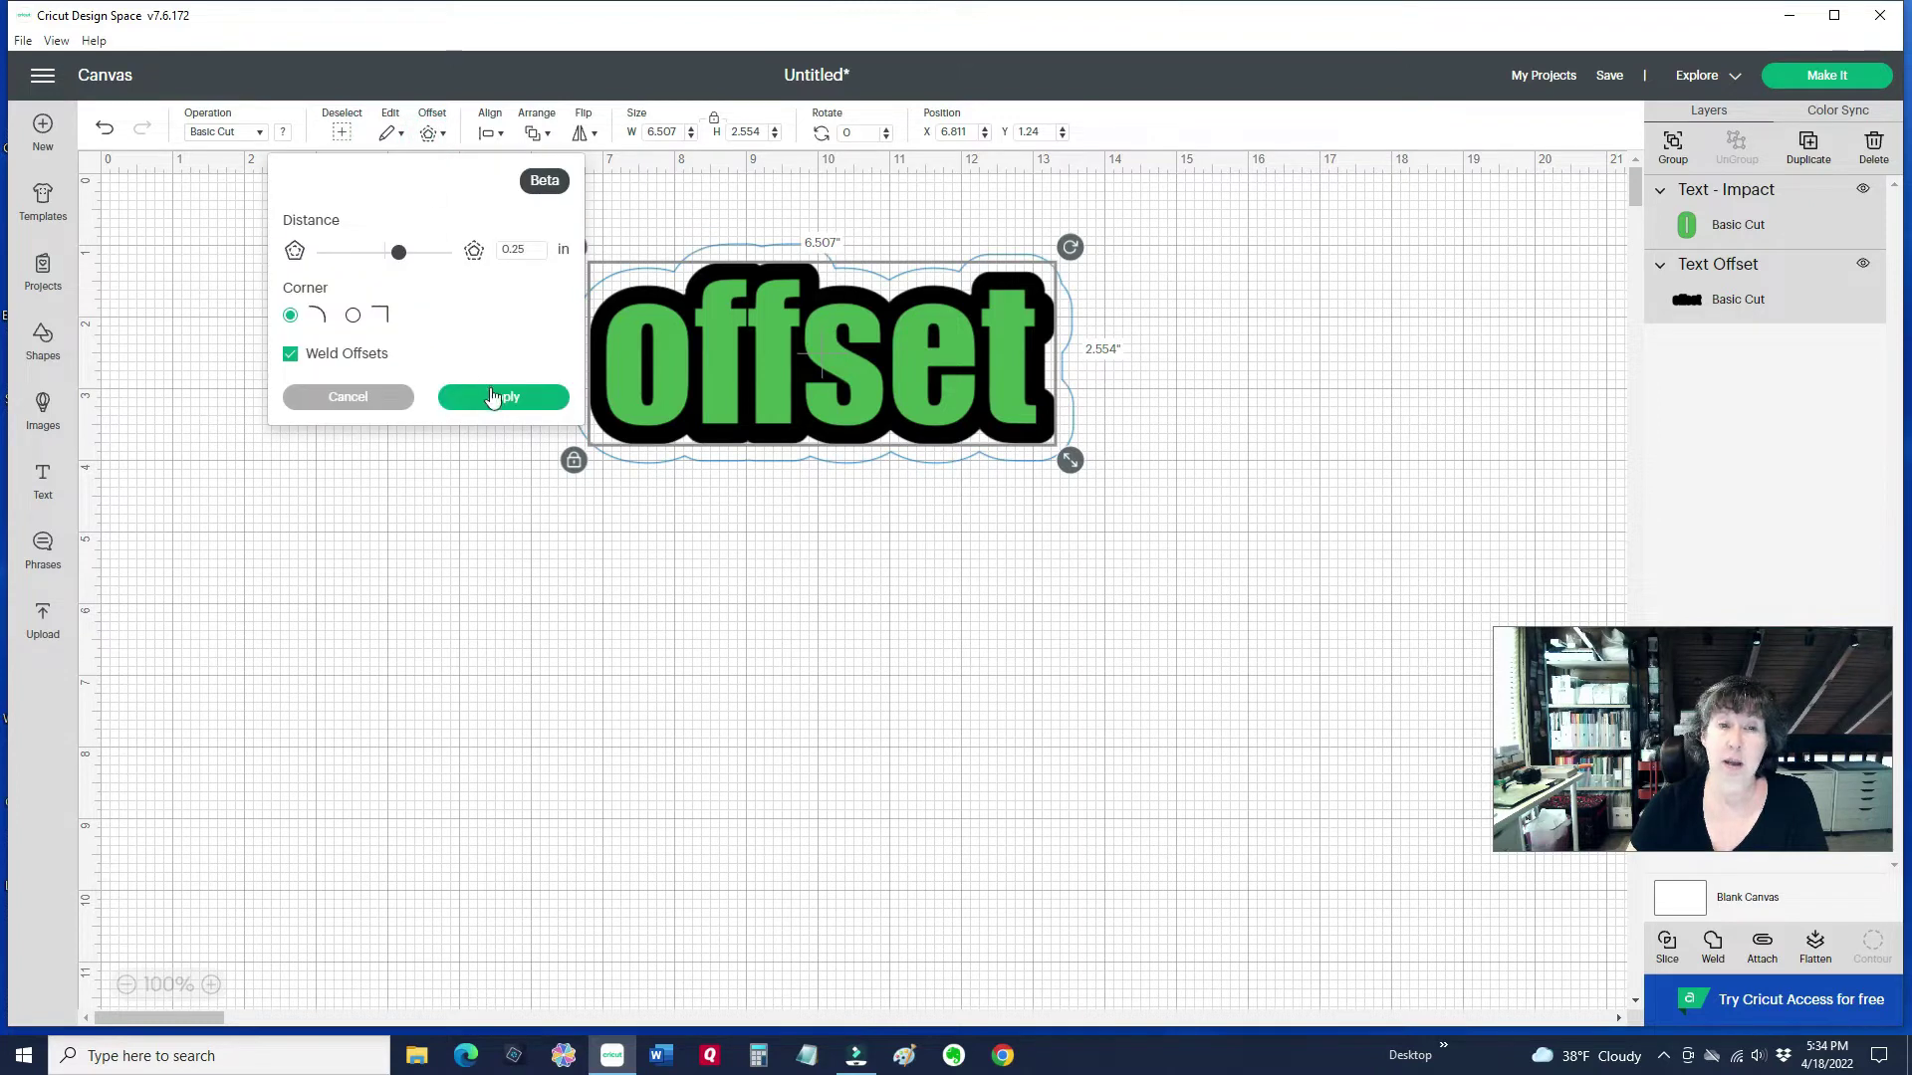
click(491, 397)
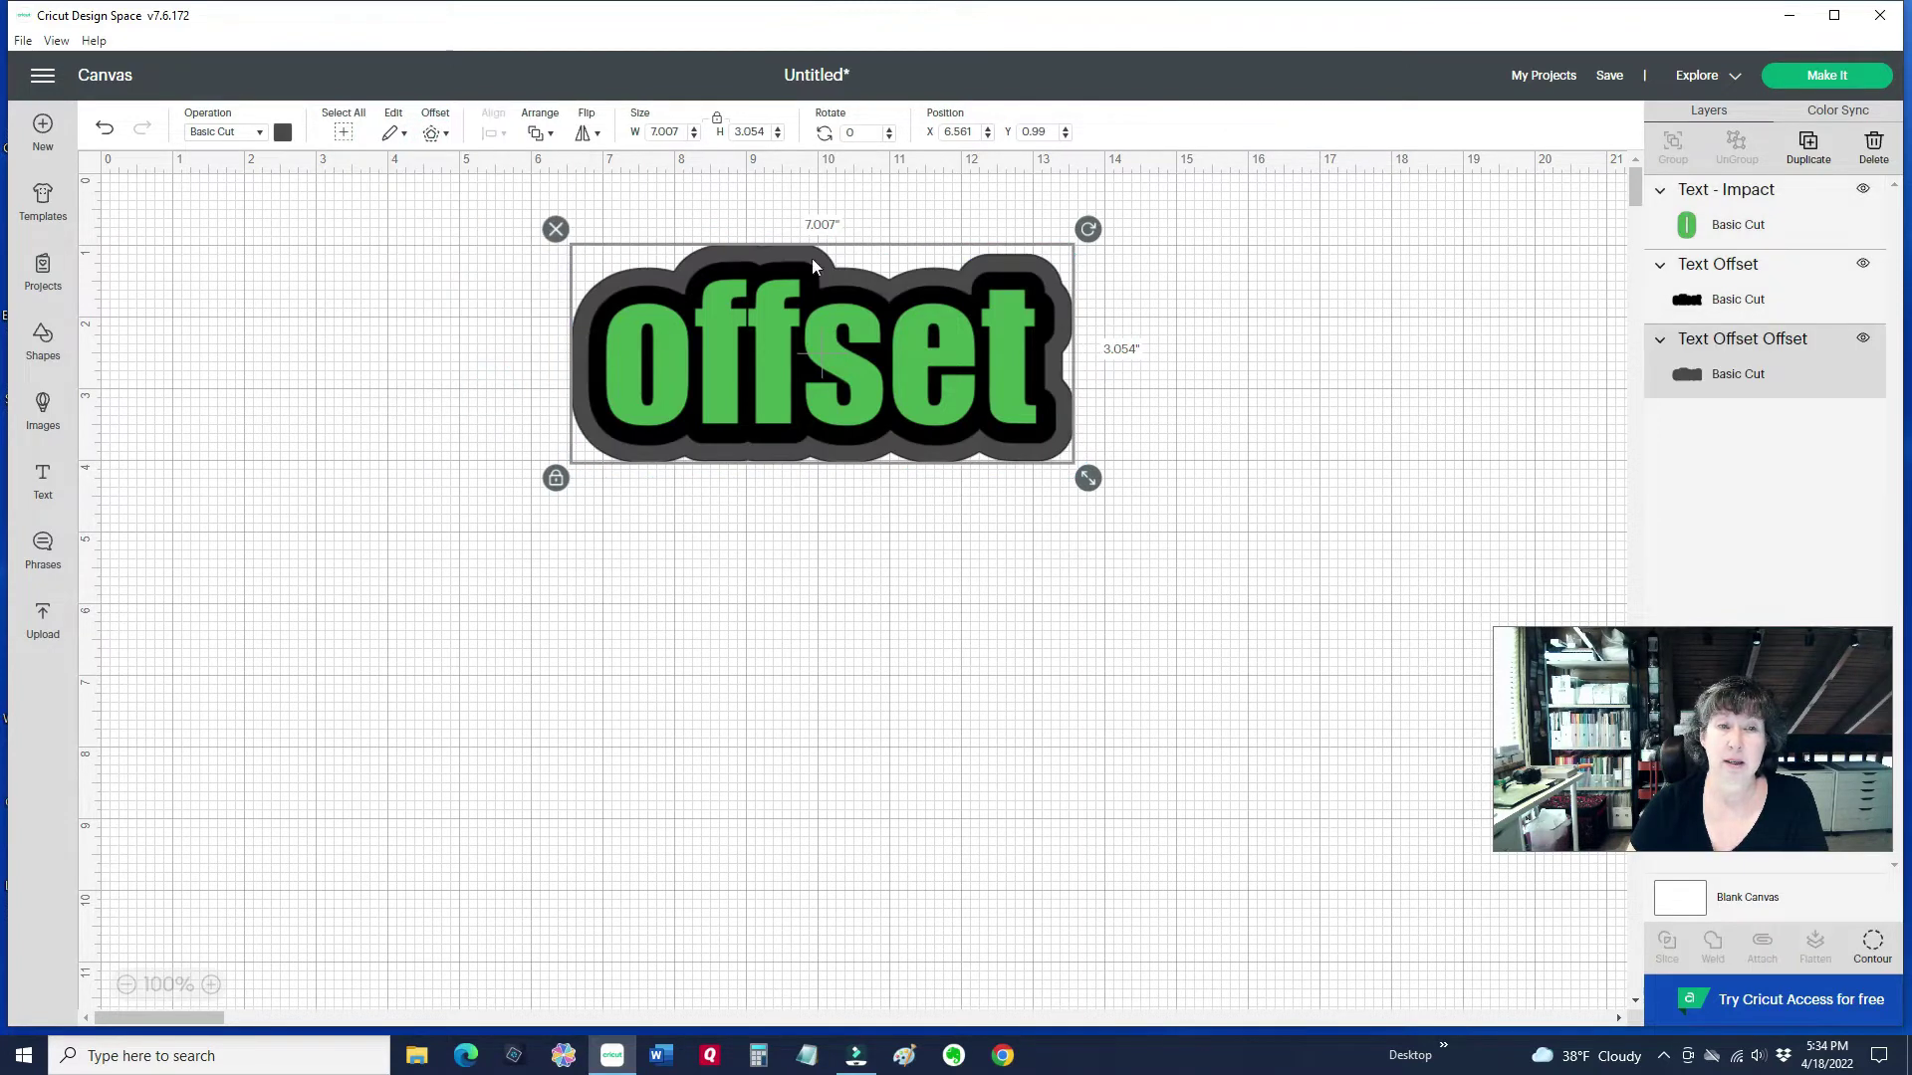
click(595, 301)
click(573, 326)
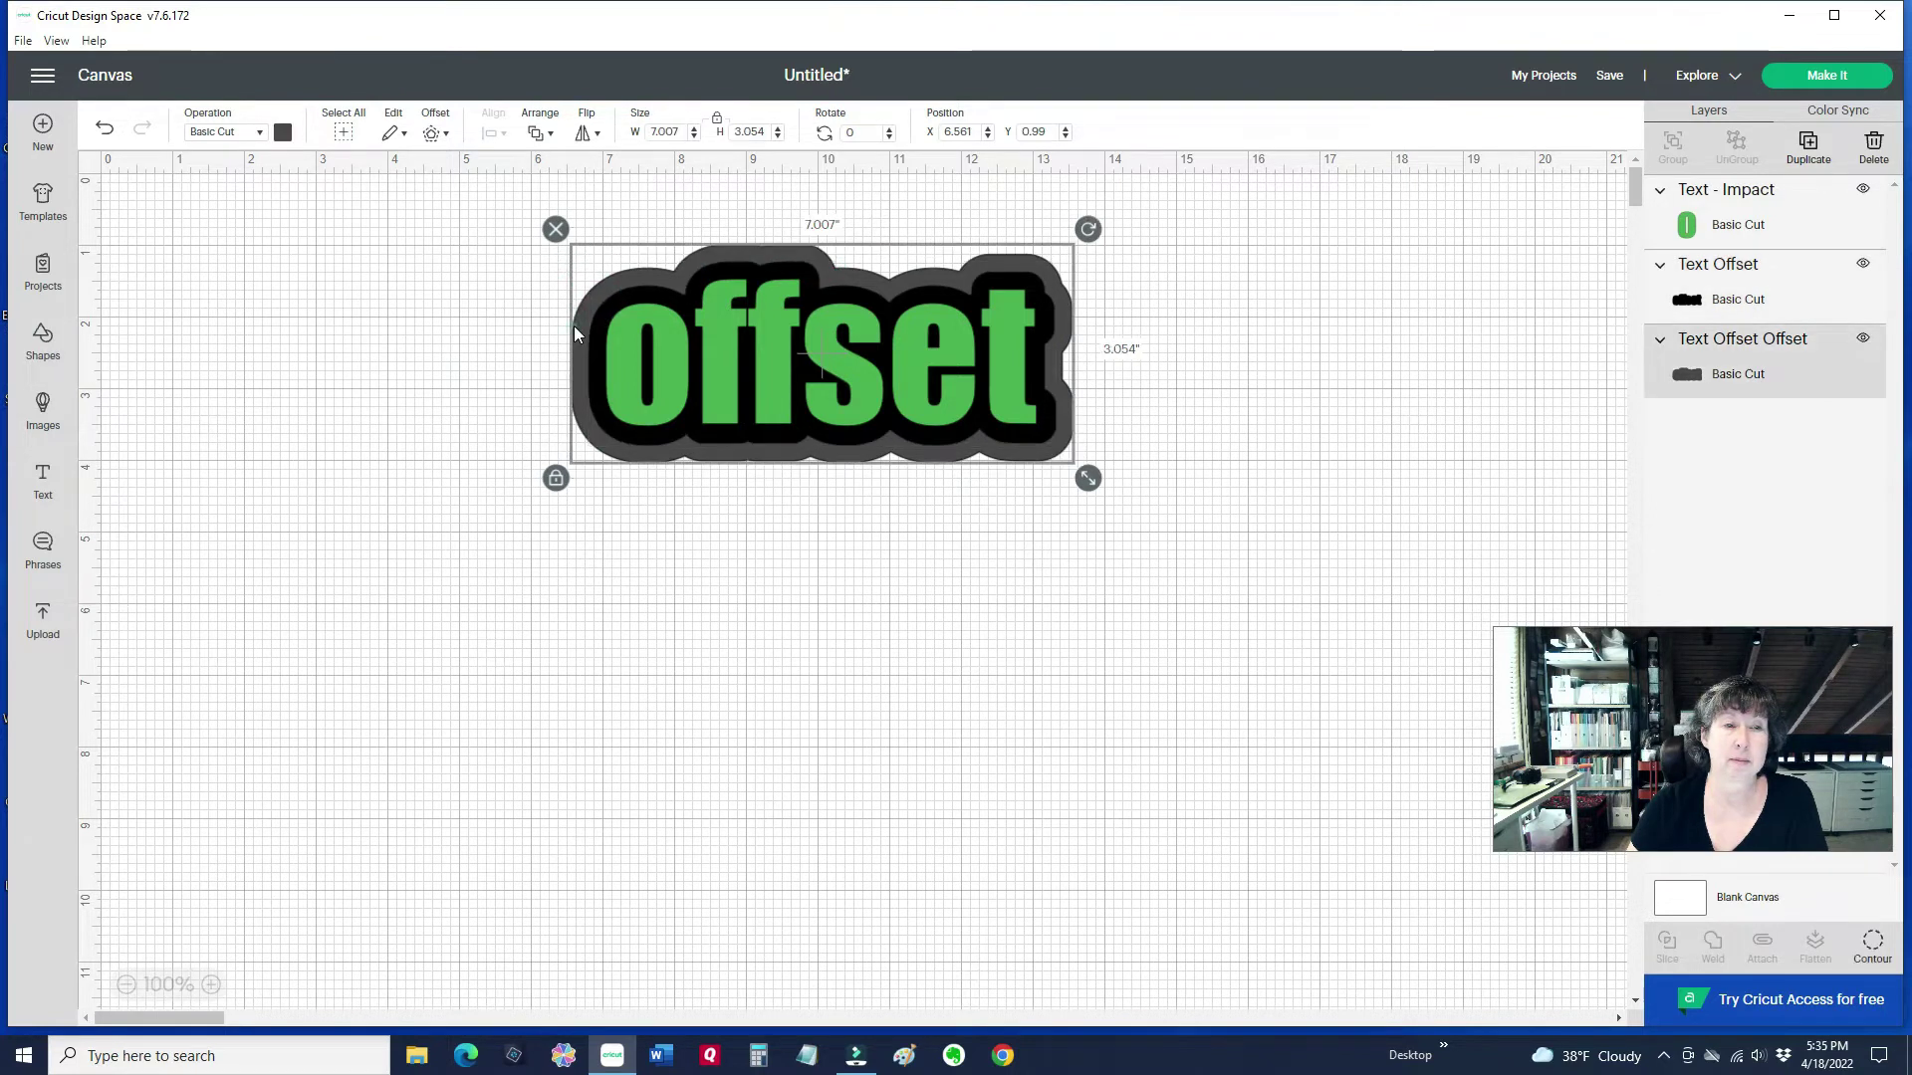
click(283, 132)
click(429, 248)
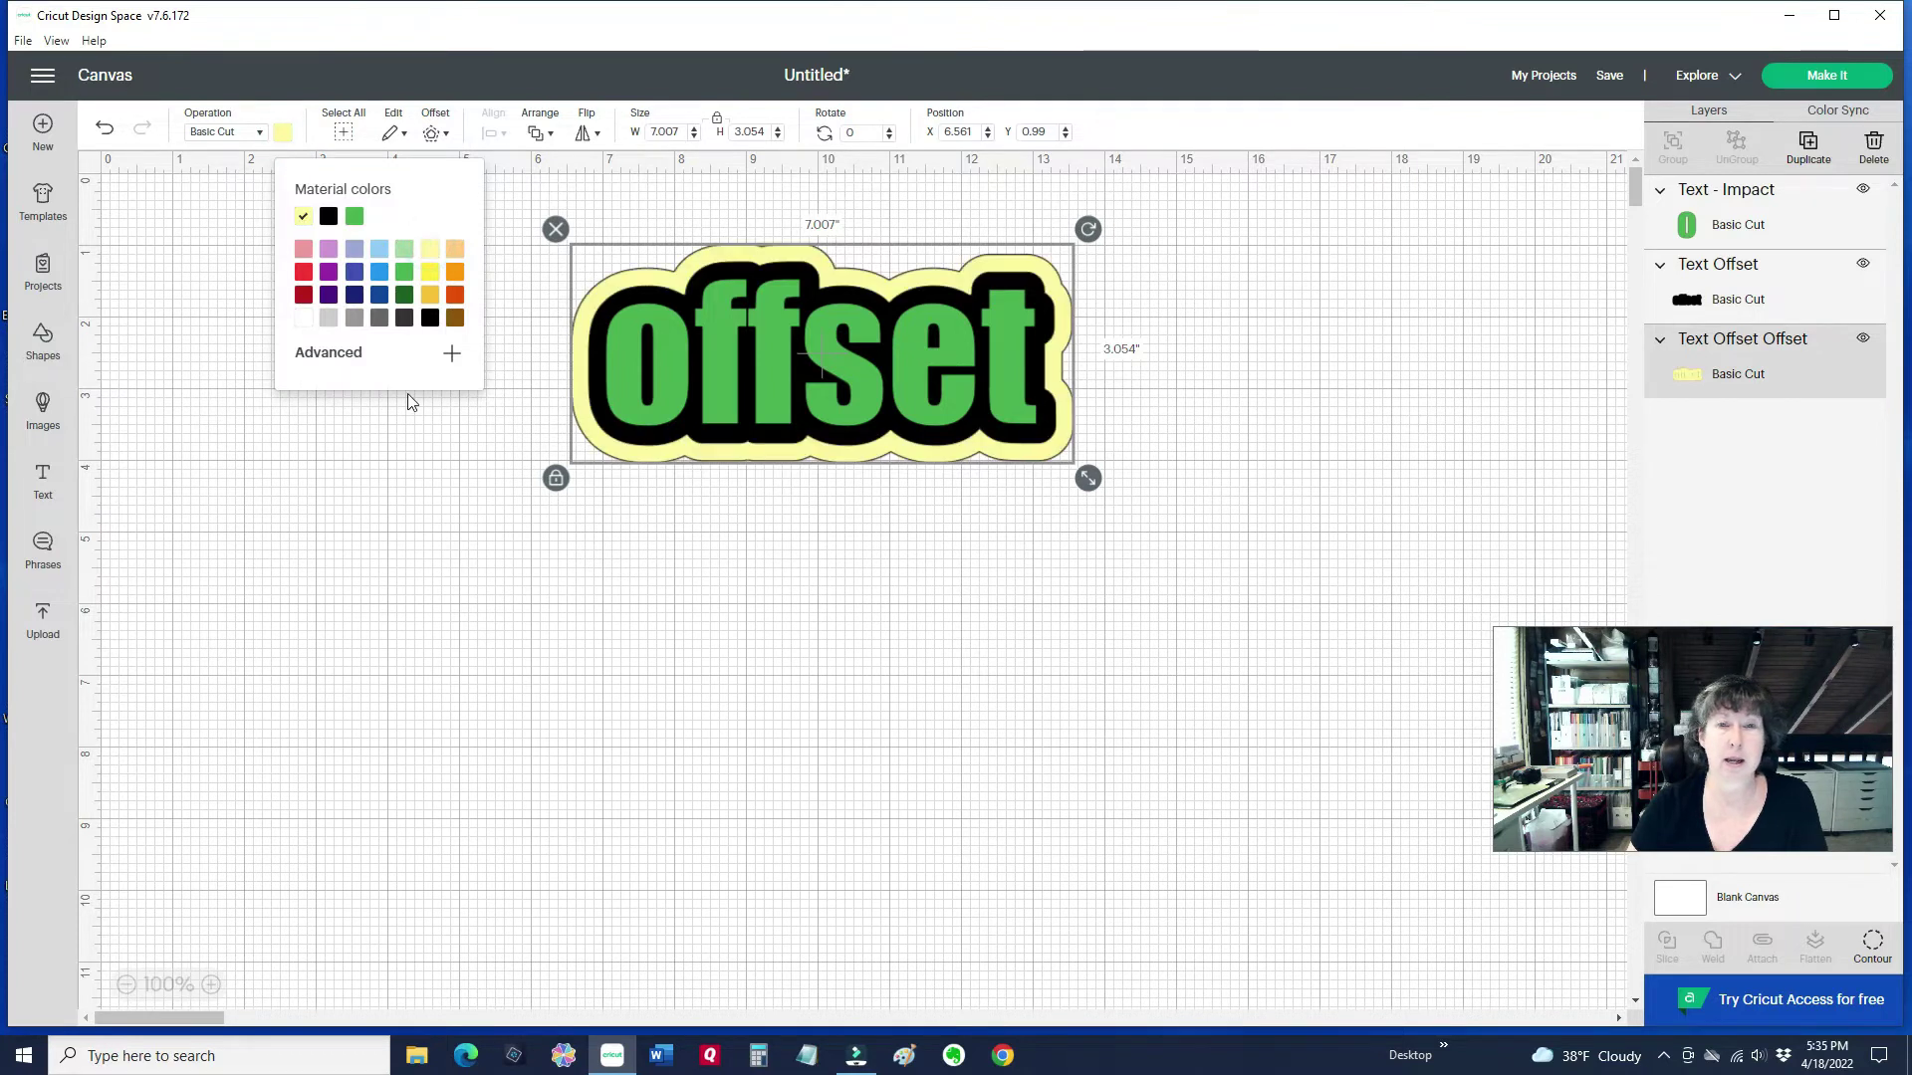
click(1215, 256)
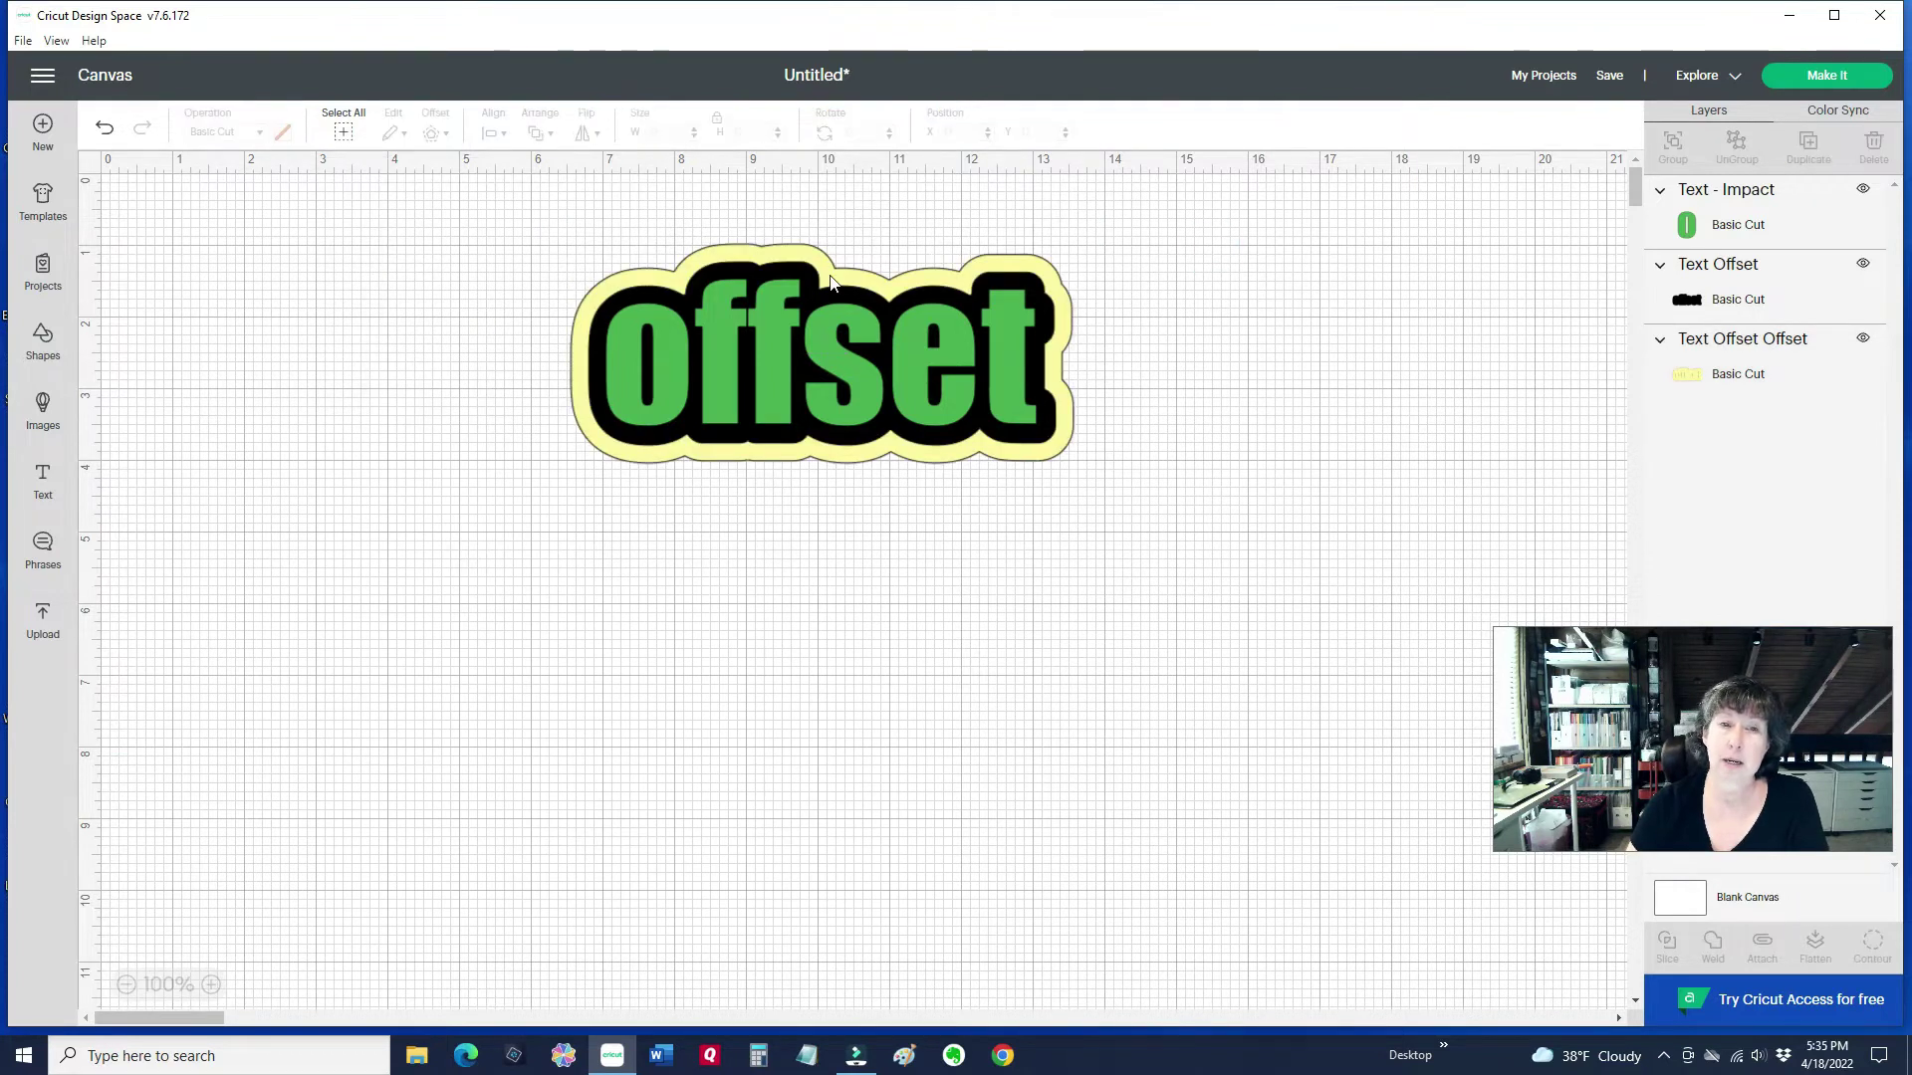
mouse_move(831, 283)
mouse_down()
mouse_move(1215, 286)
mouse_move(805, 274)
mouse_move(832, 281)
mouse_up()
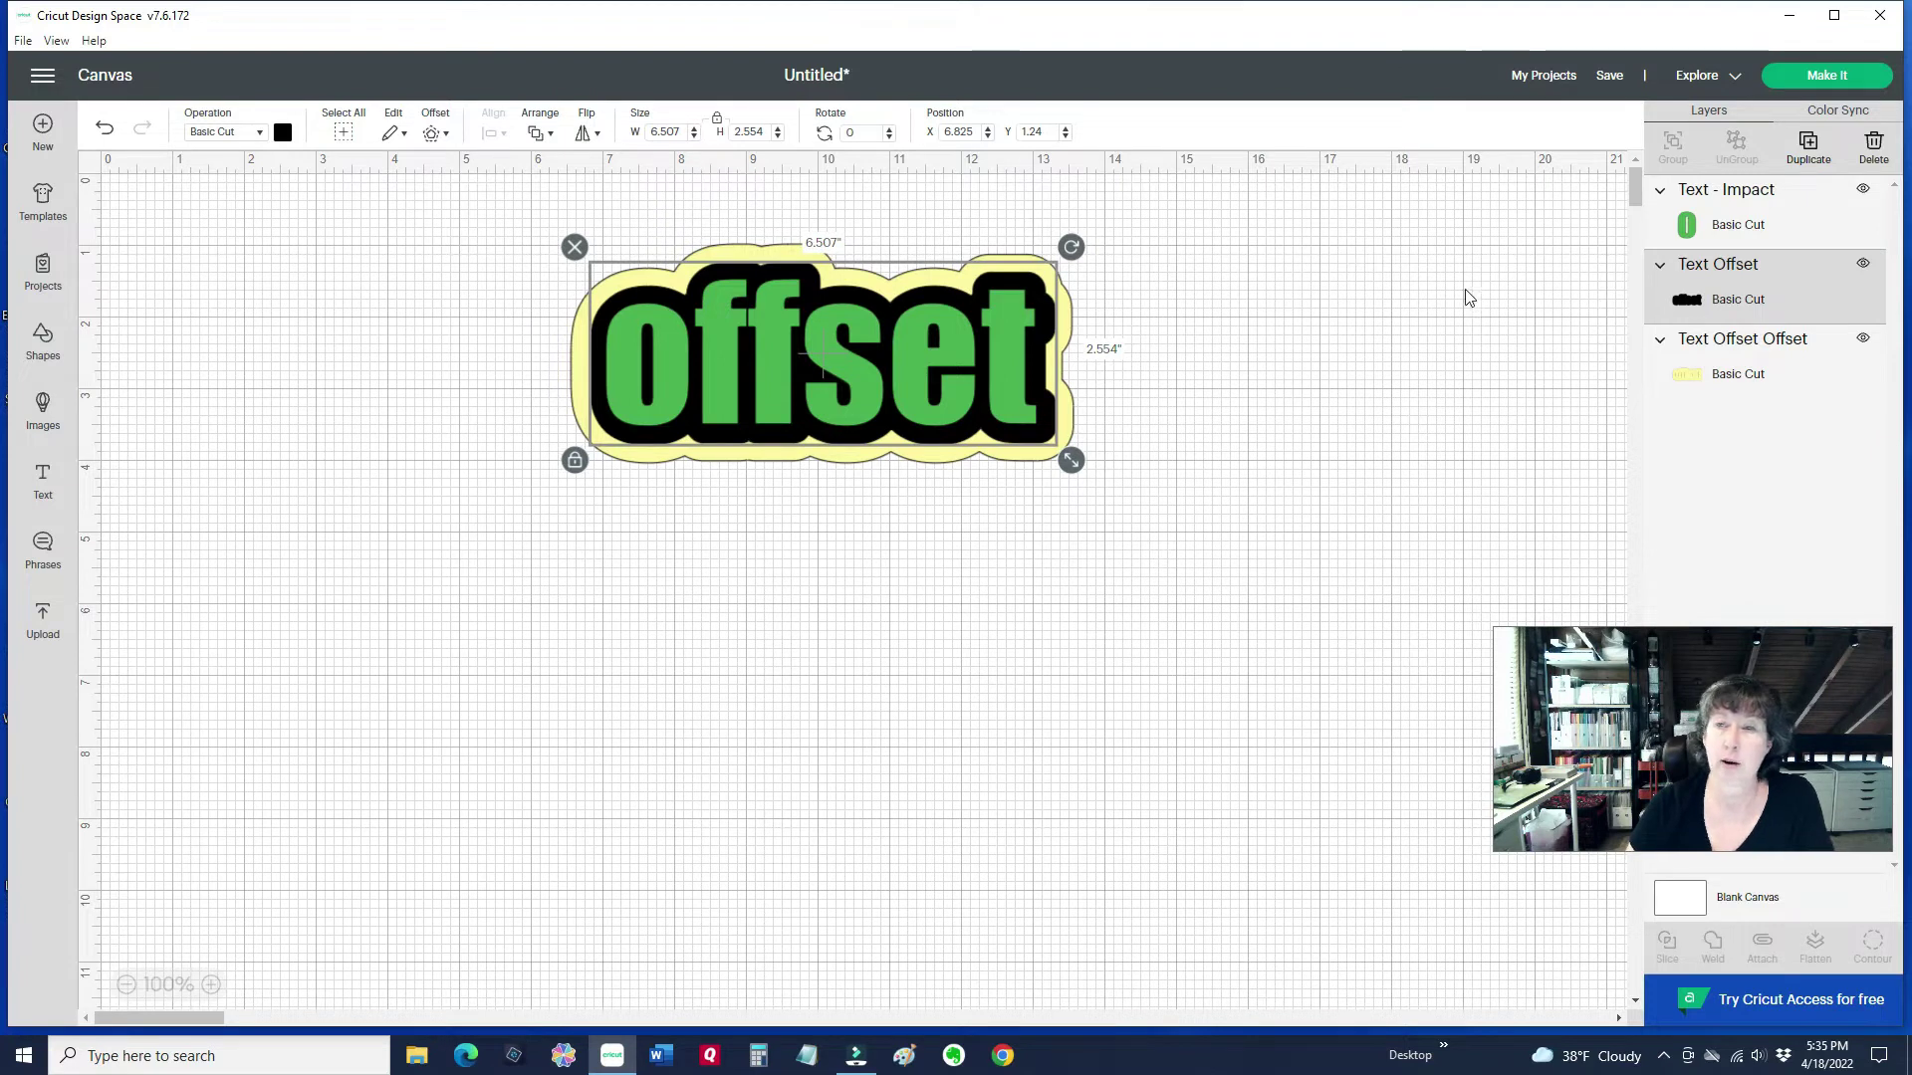
click(1733, 228)
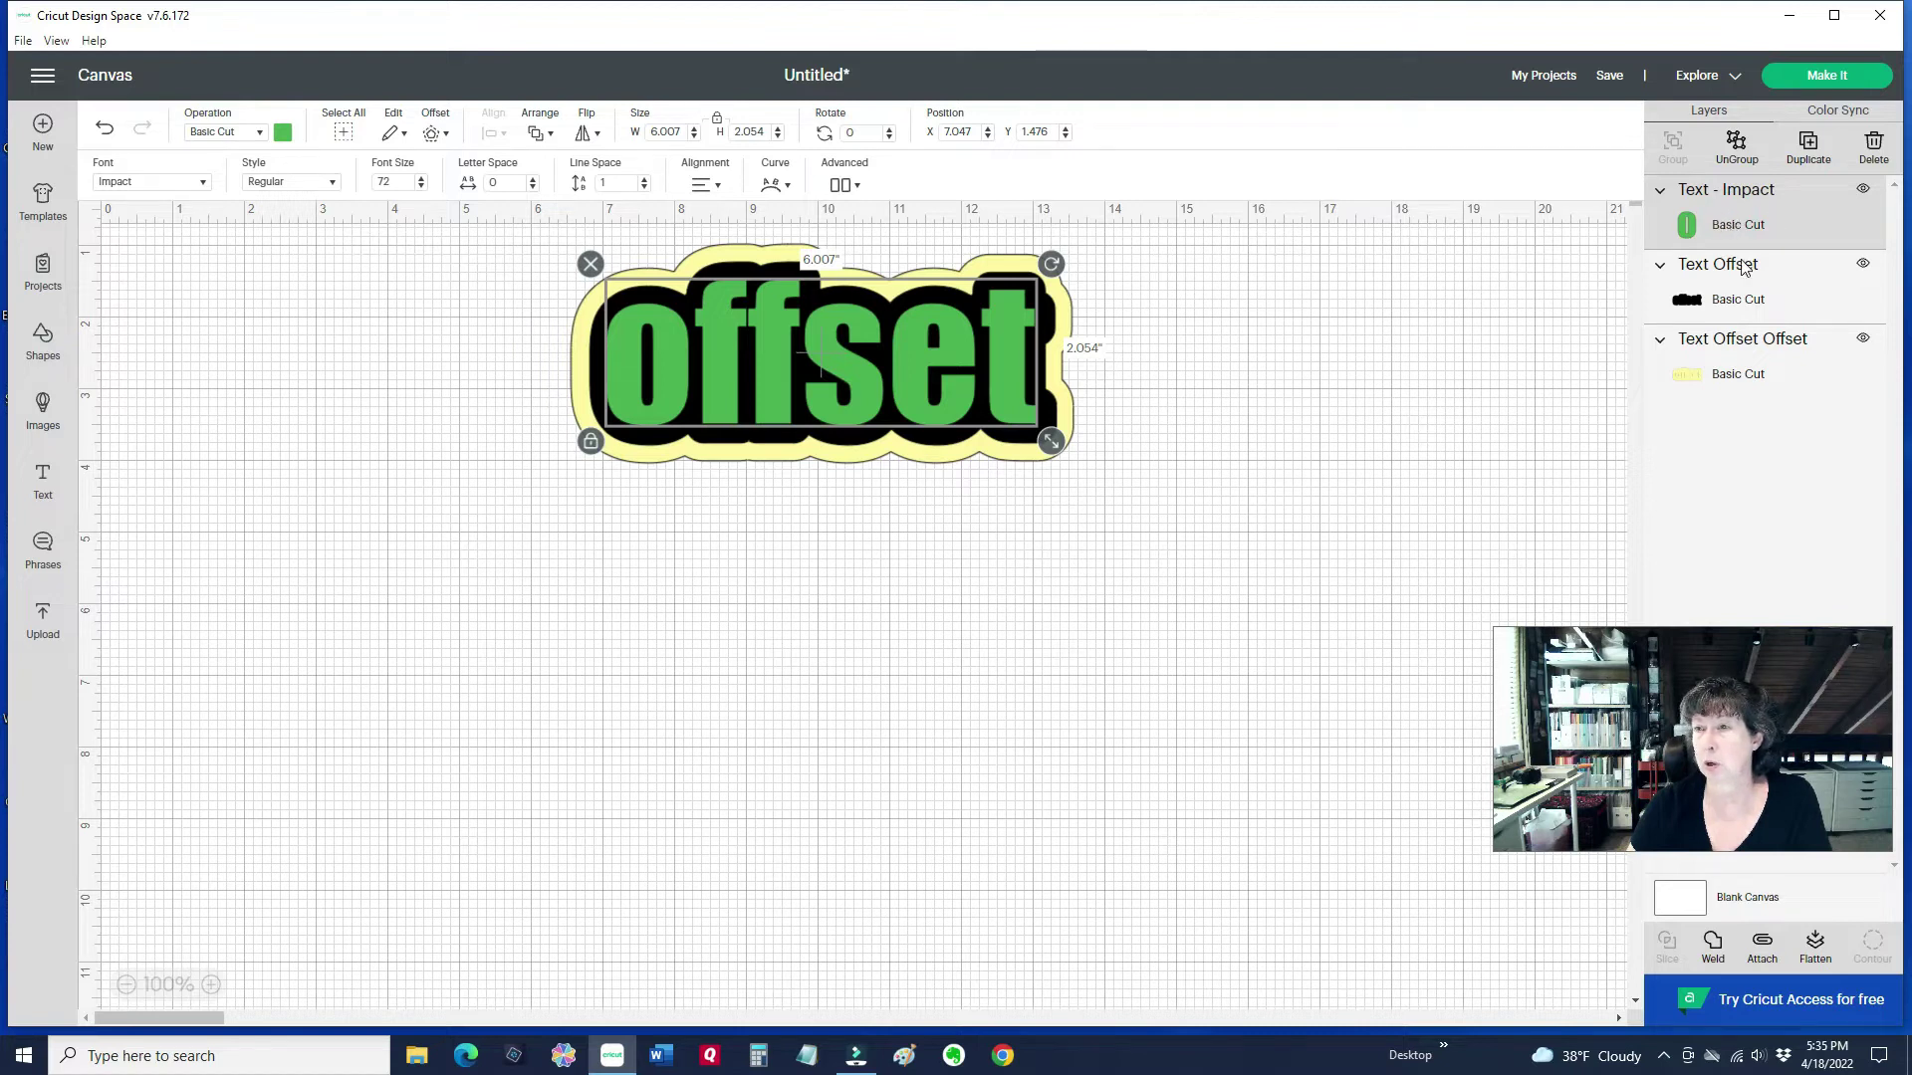
click(1742, 300)
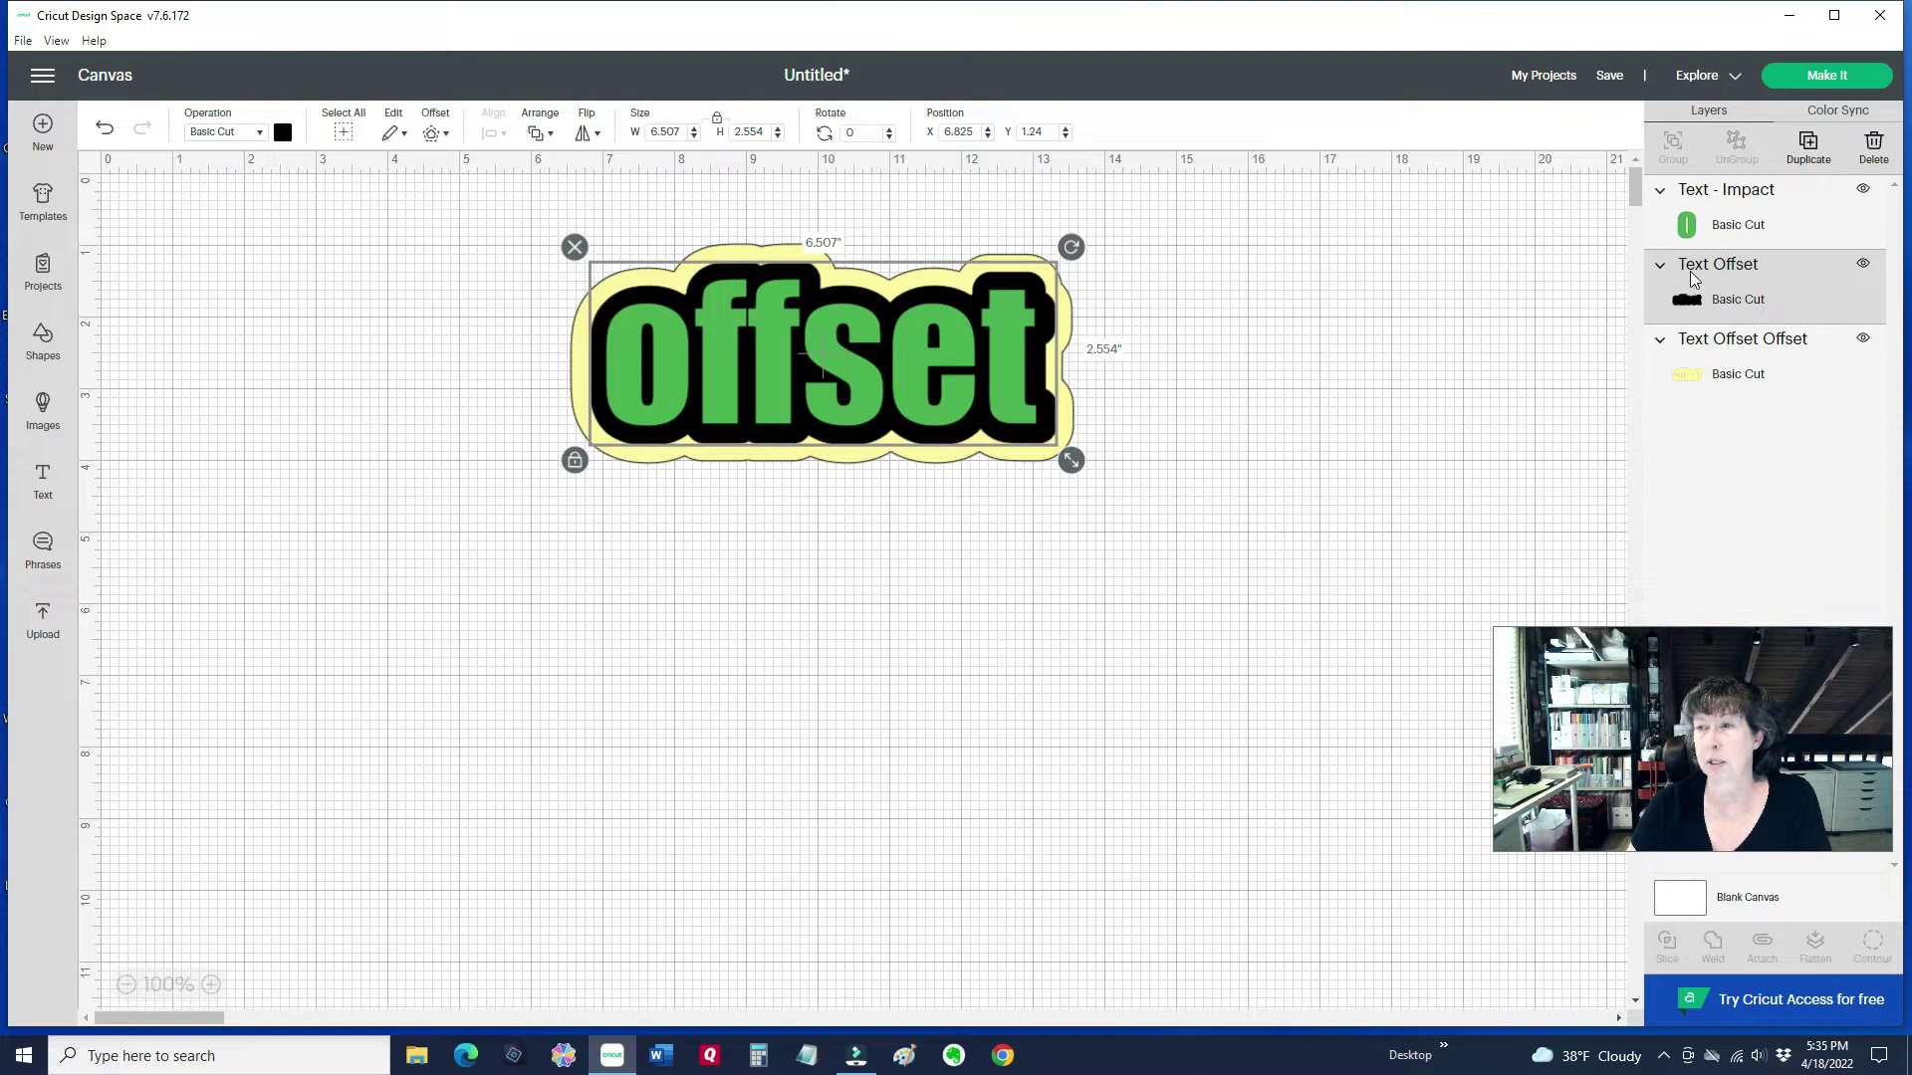
click(1737, 354)
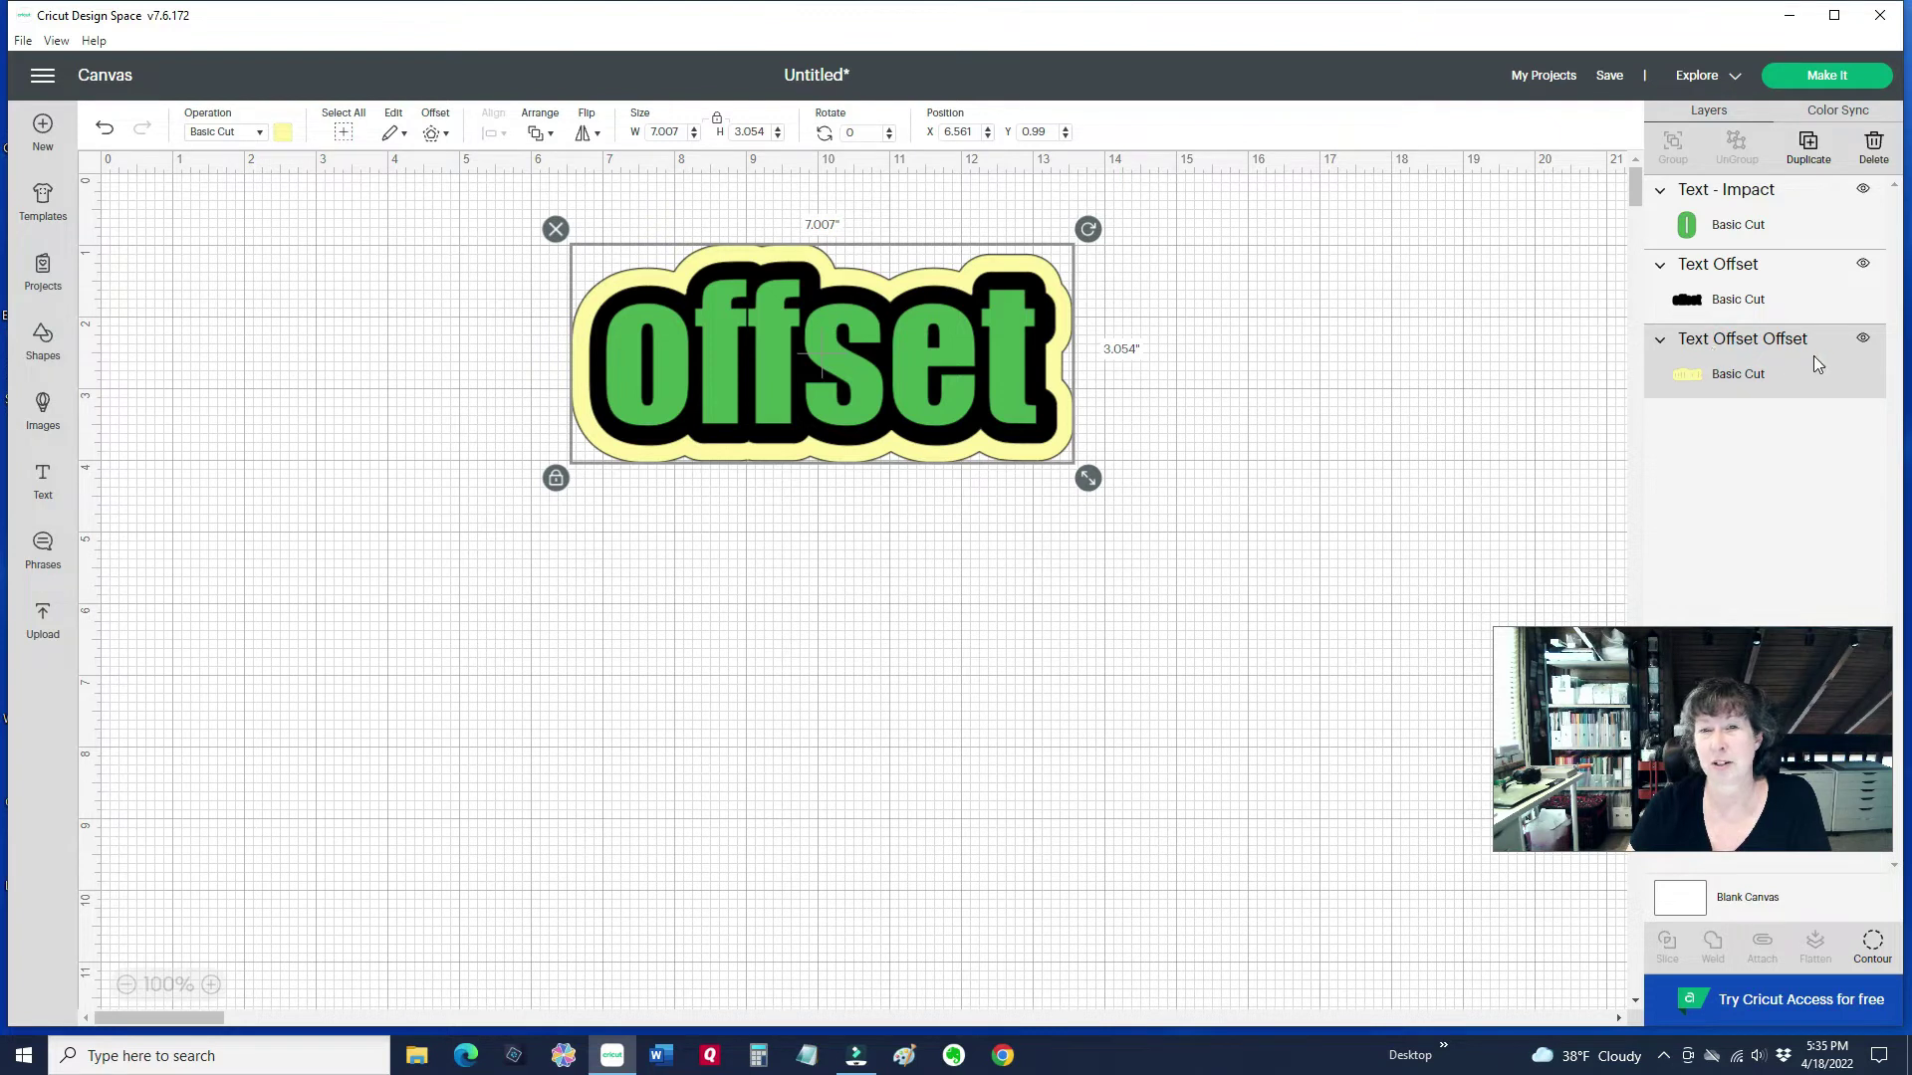
click(1863, 341)
click(1863, 340)
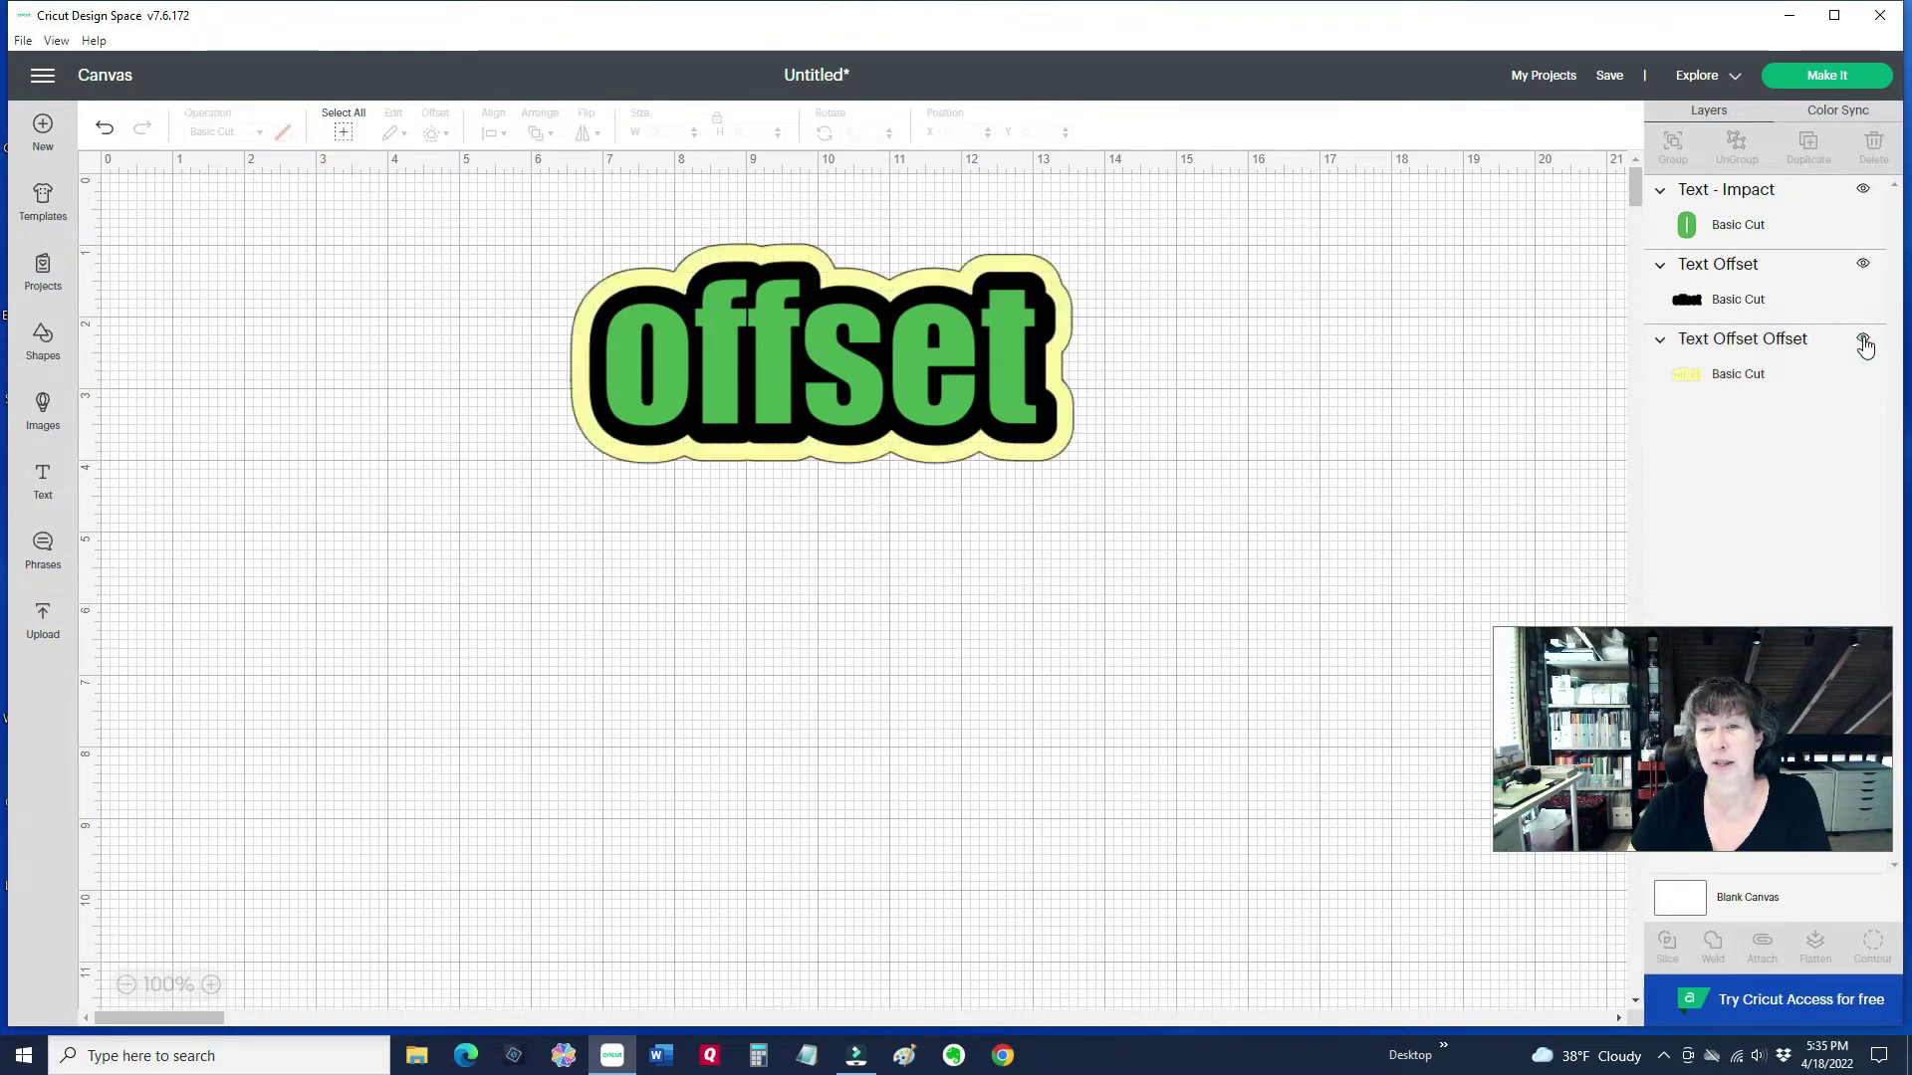
click(892, 317)
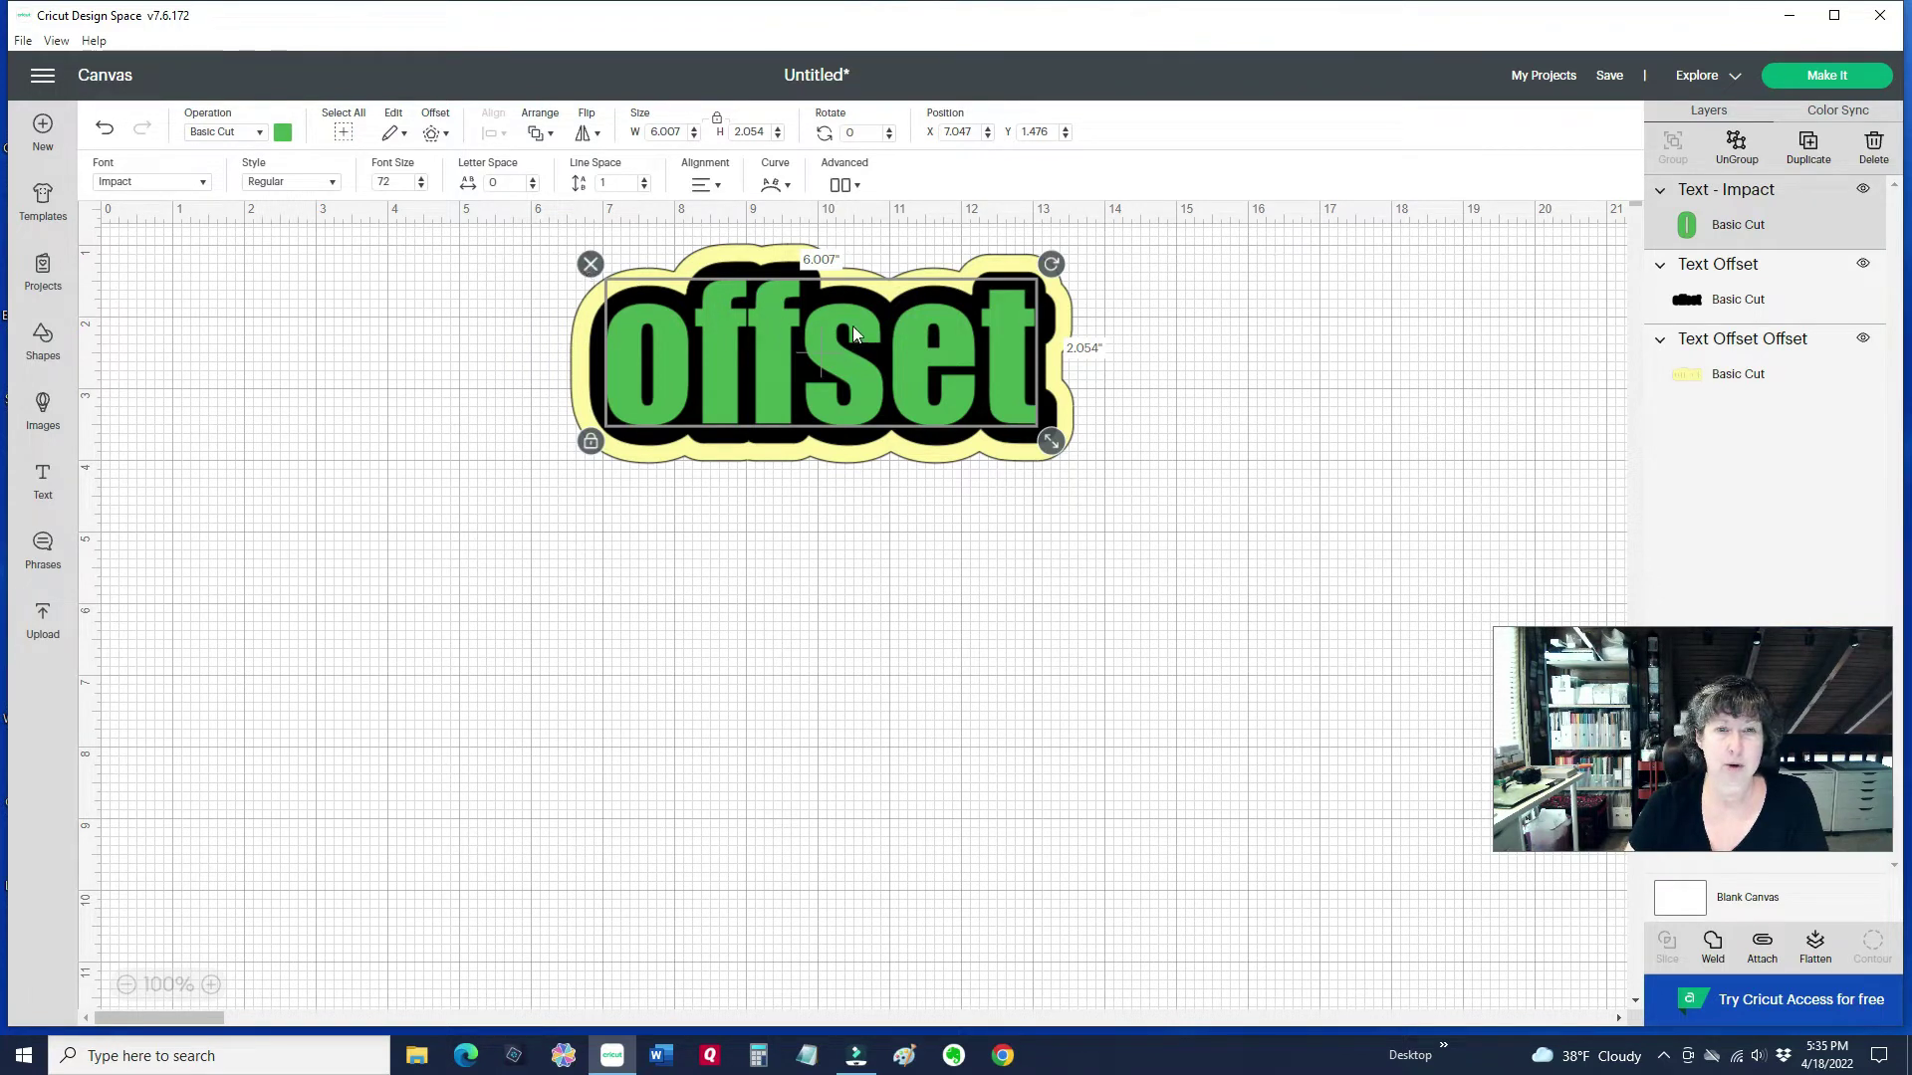
Delete the yellow outer offset and the black offset, keeping only the green text.
click(1740, 341)
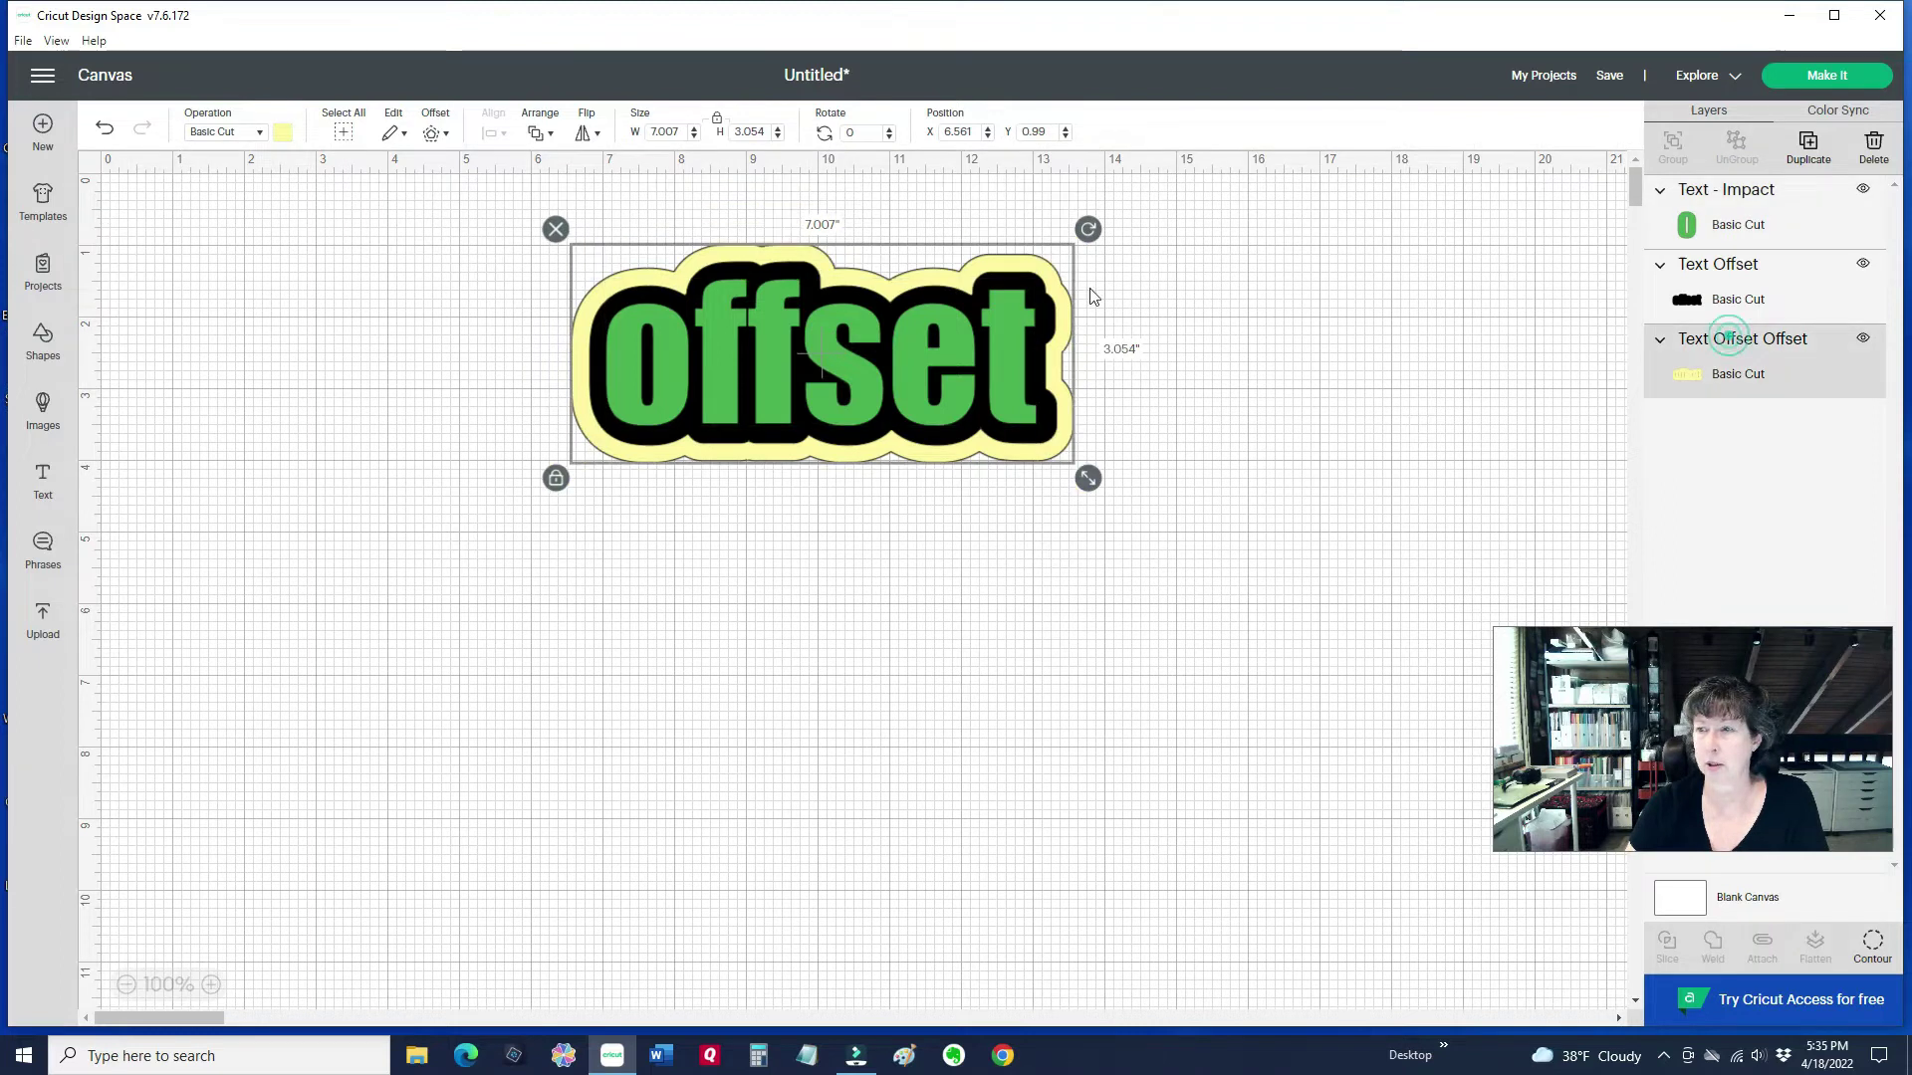
click(555, 230)
click(809, 280)
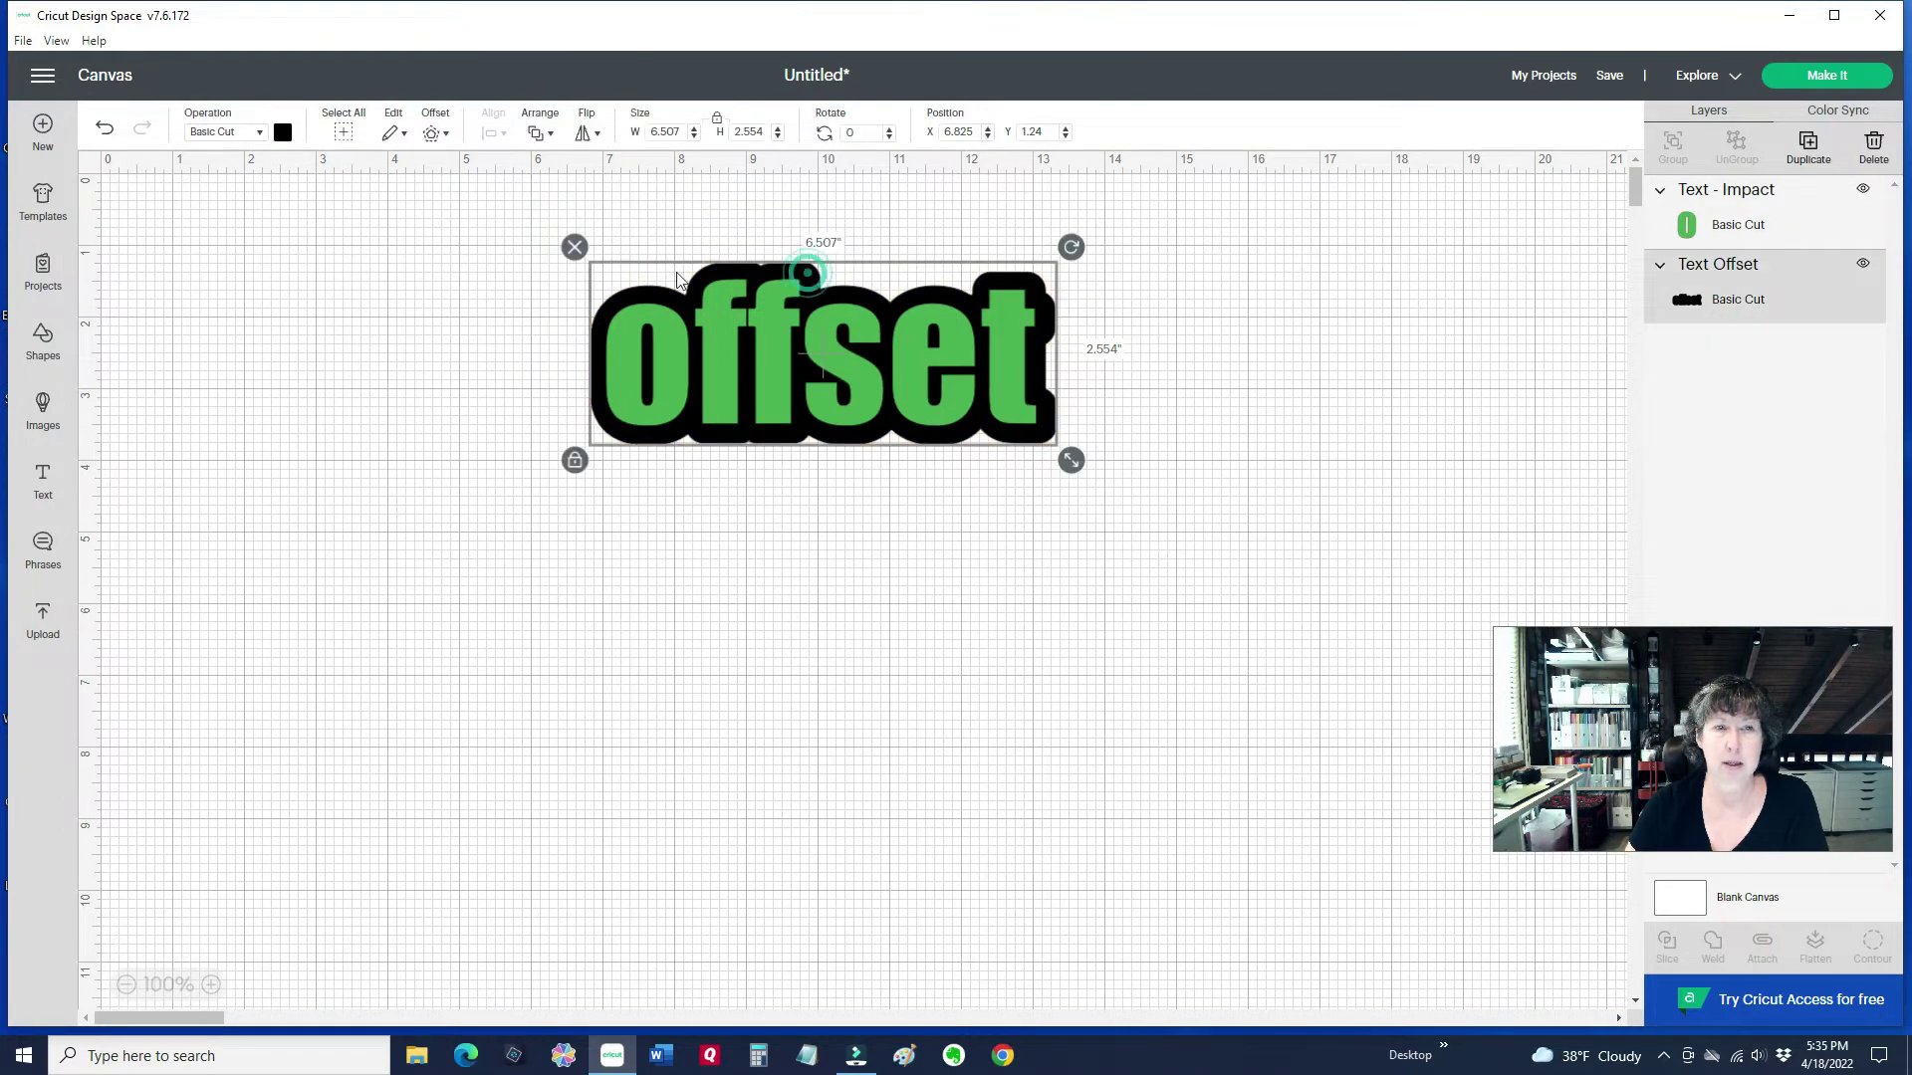
click(576, 242)
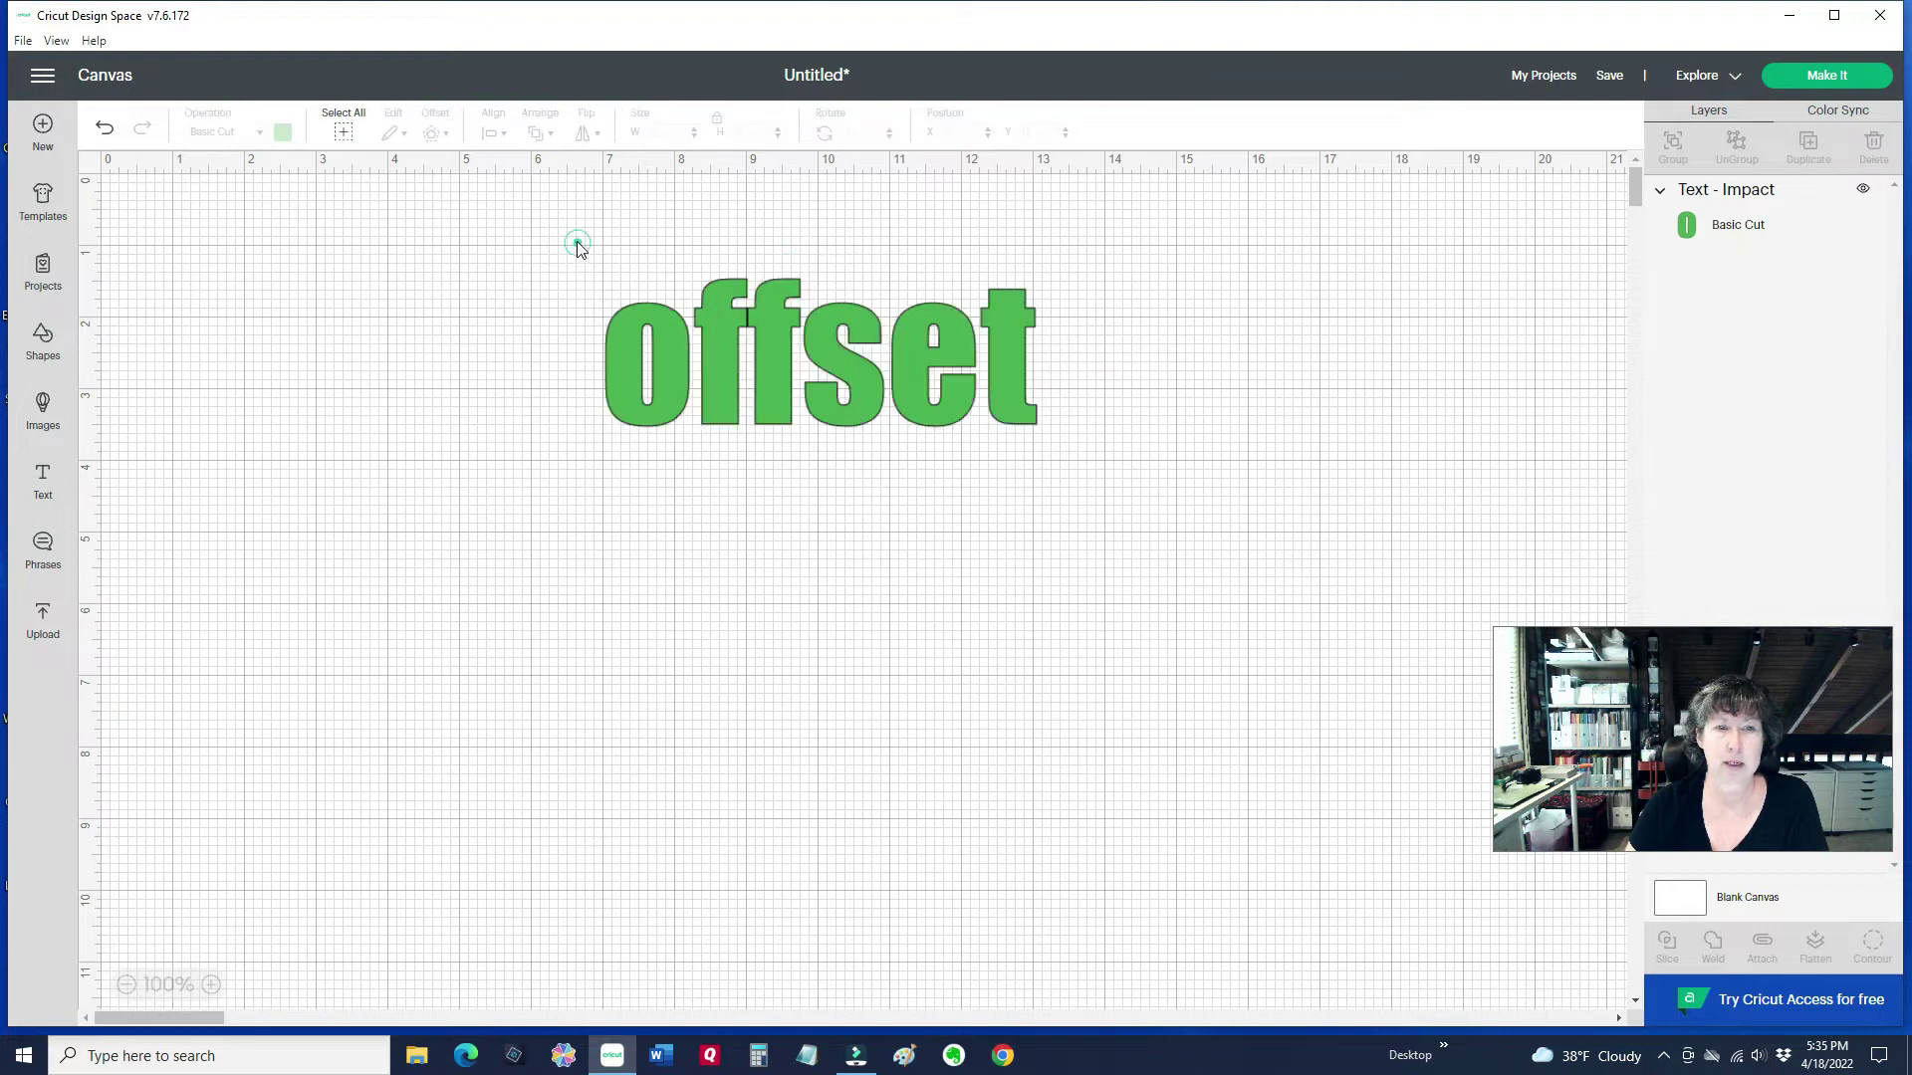
click(761, 314)
click(430, 133)
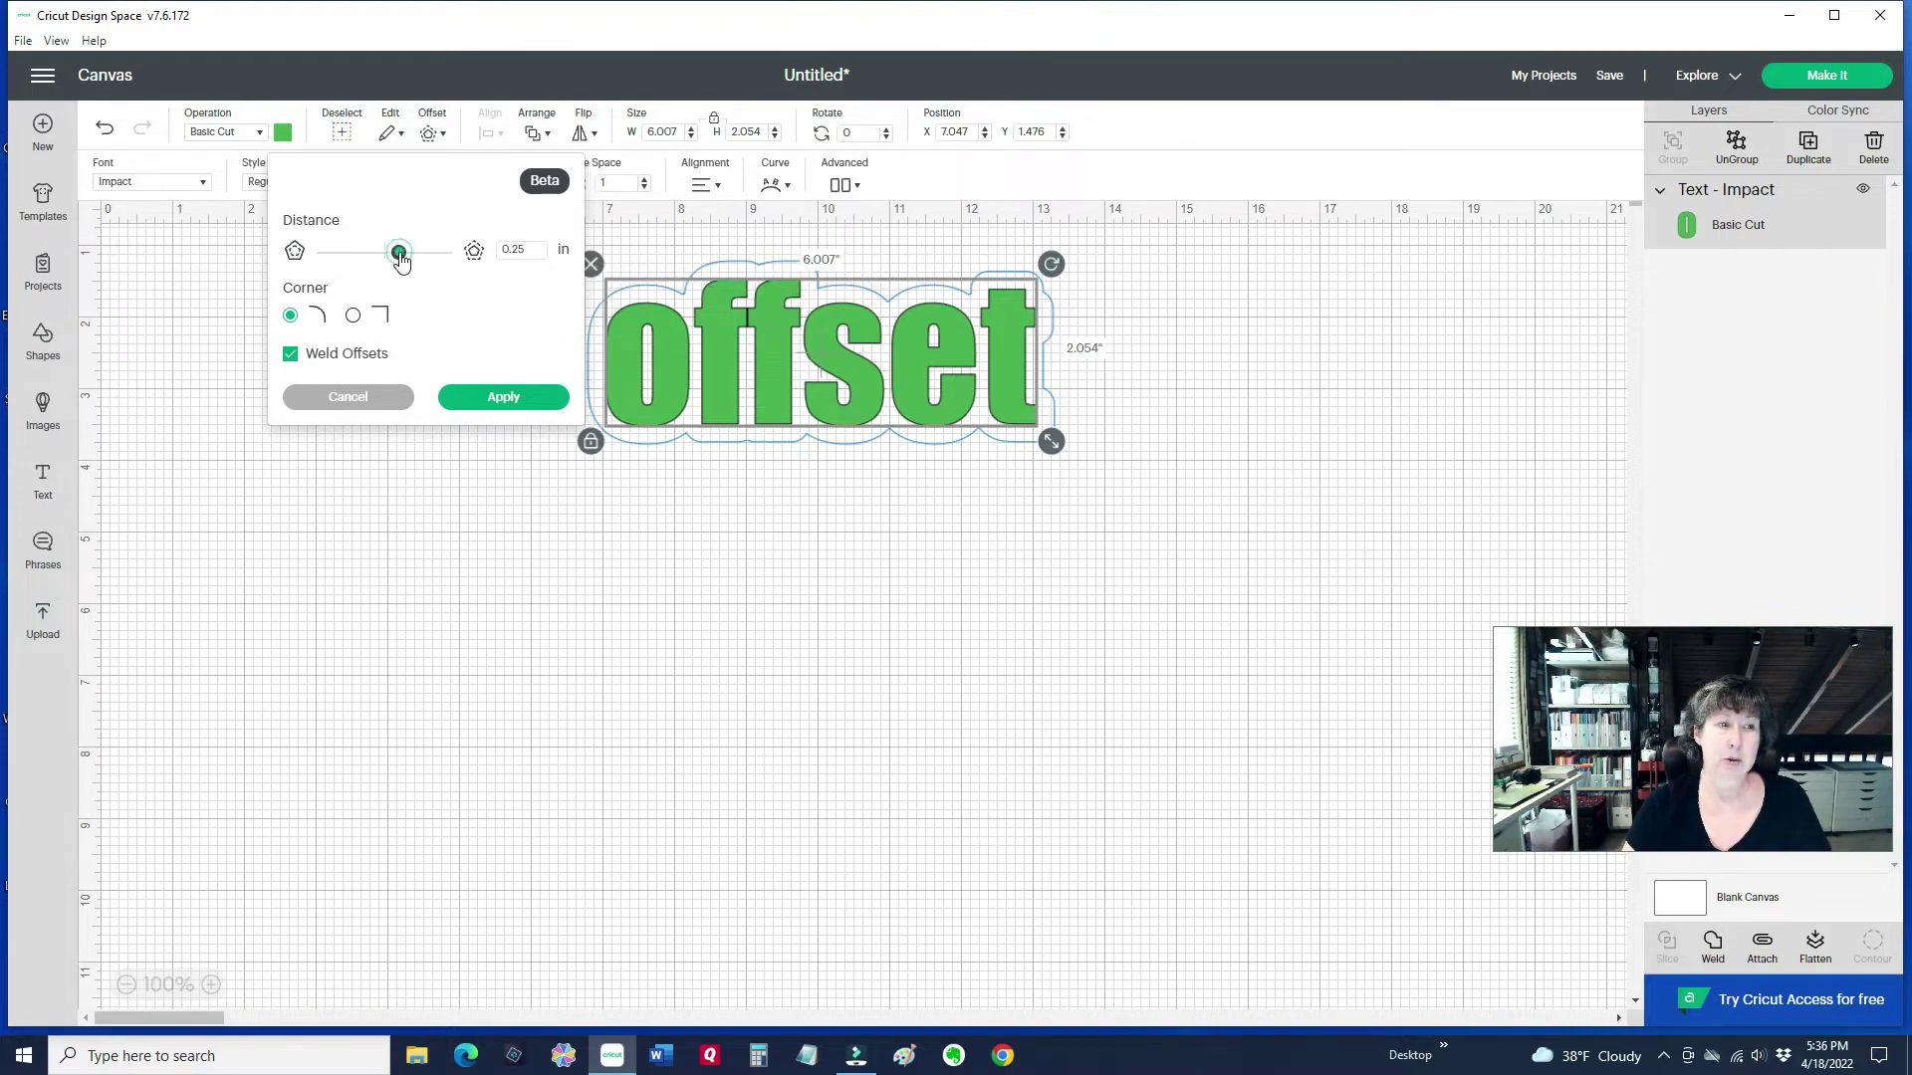
Set the offset distance to 0.139 in and apply a rounded black offset.
drag(400, 259, 394, 255)
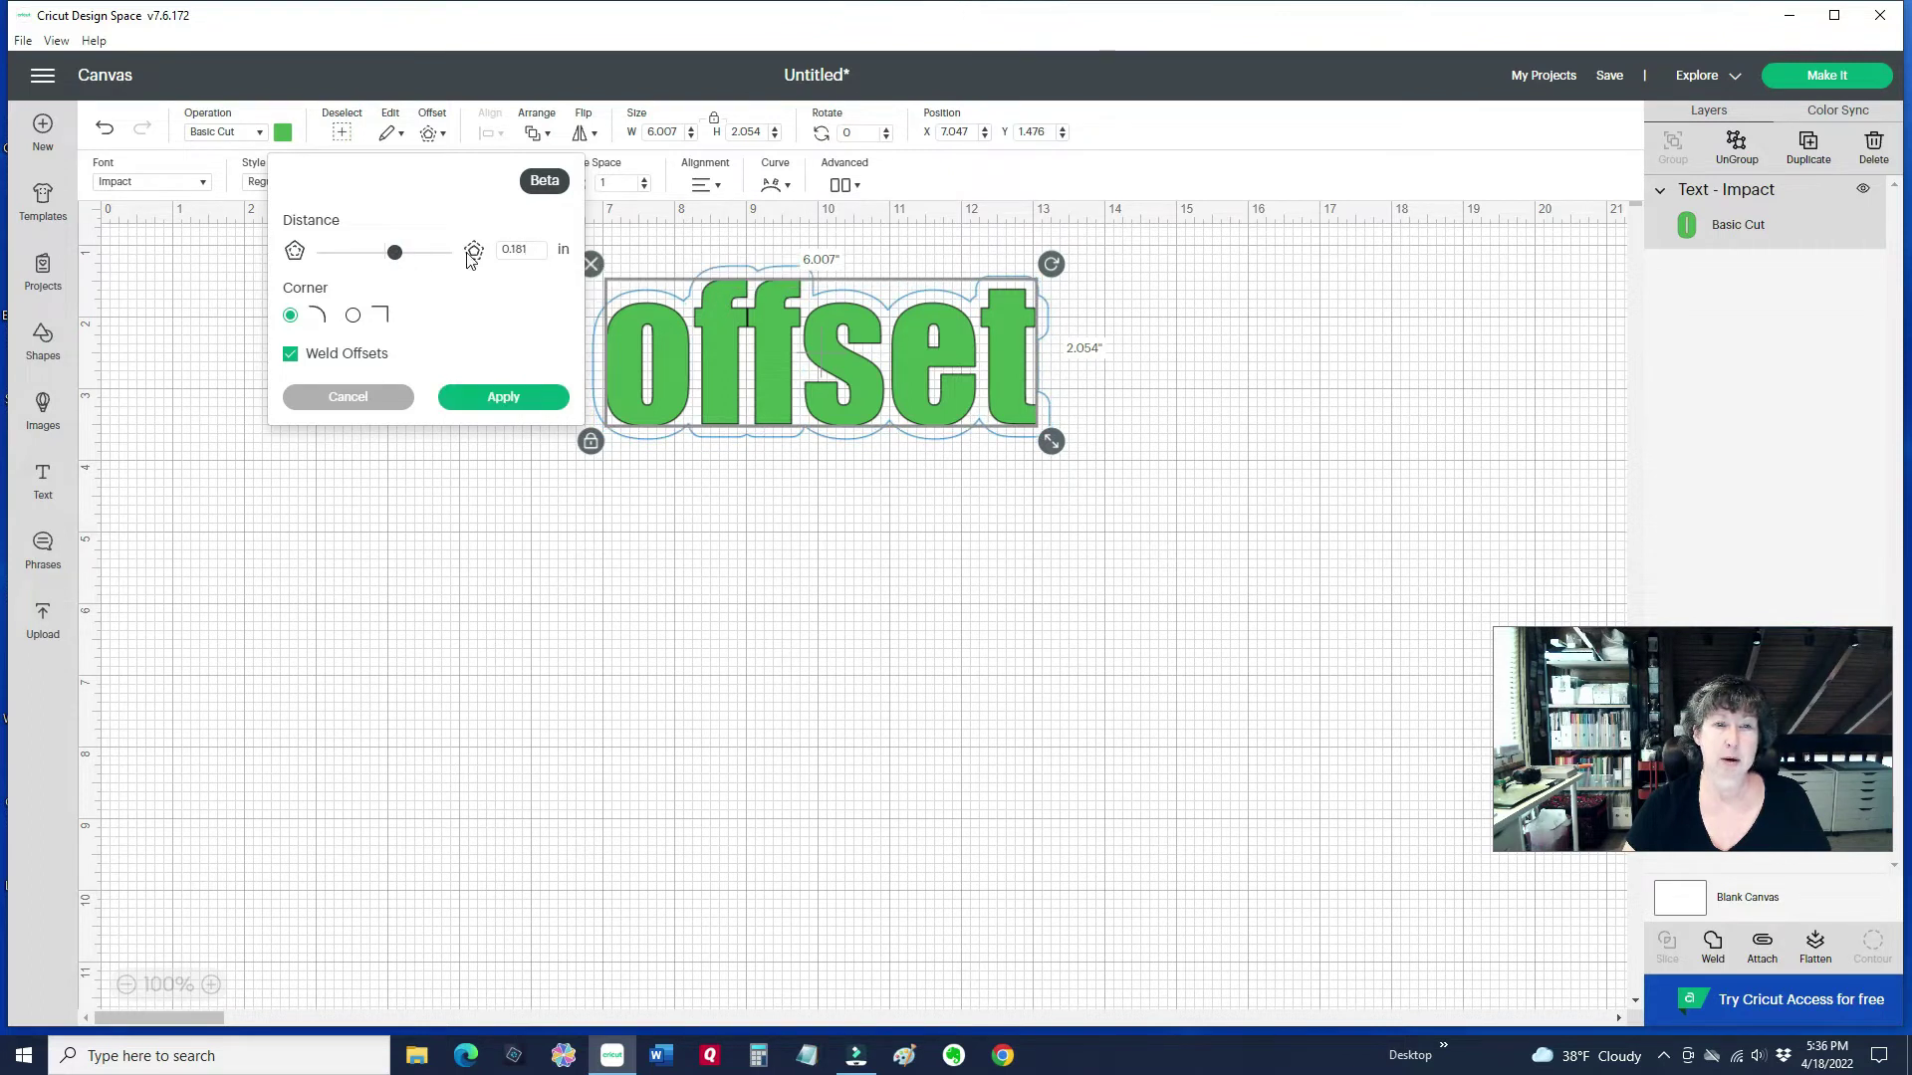
drag(394, 253, 389, 255)
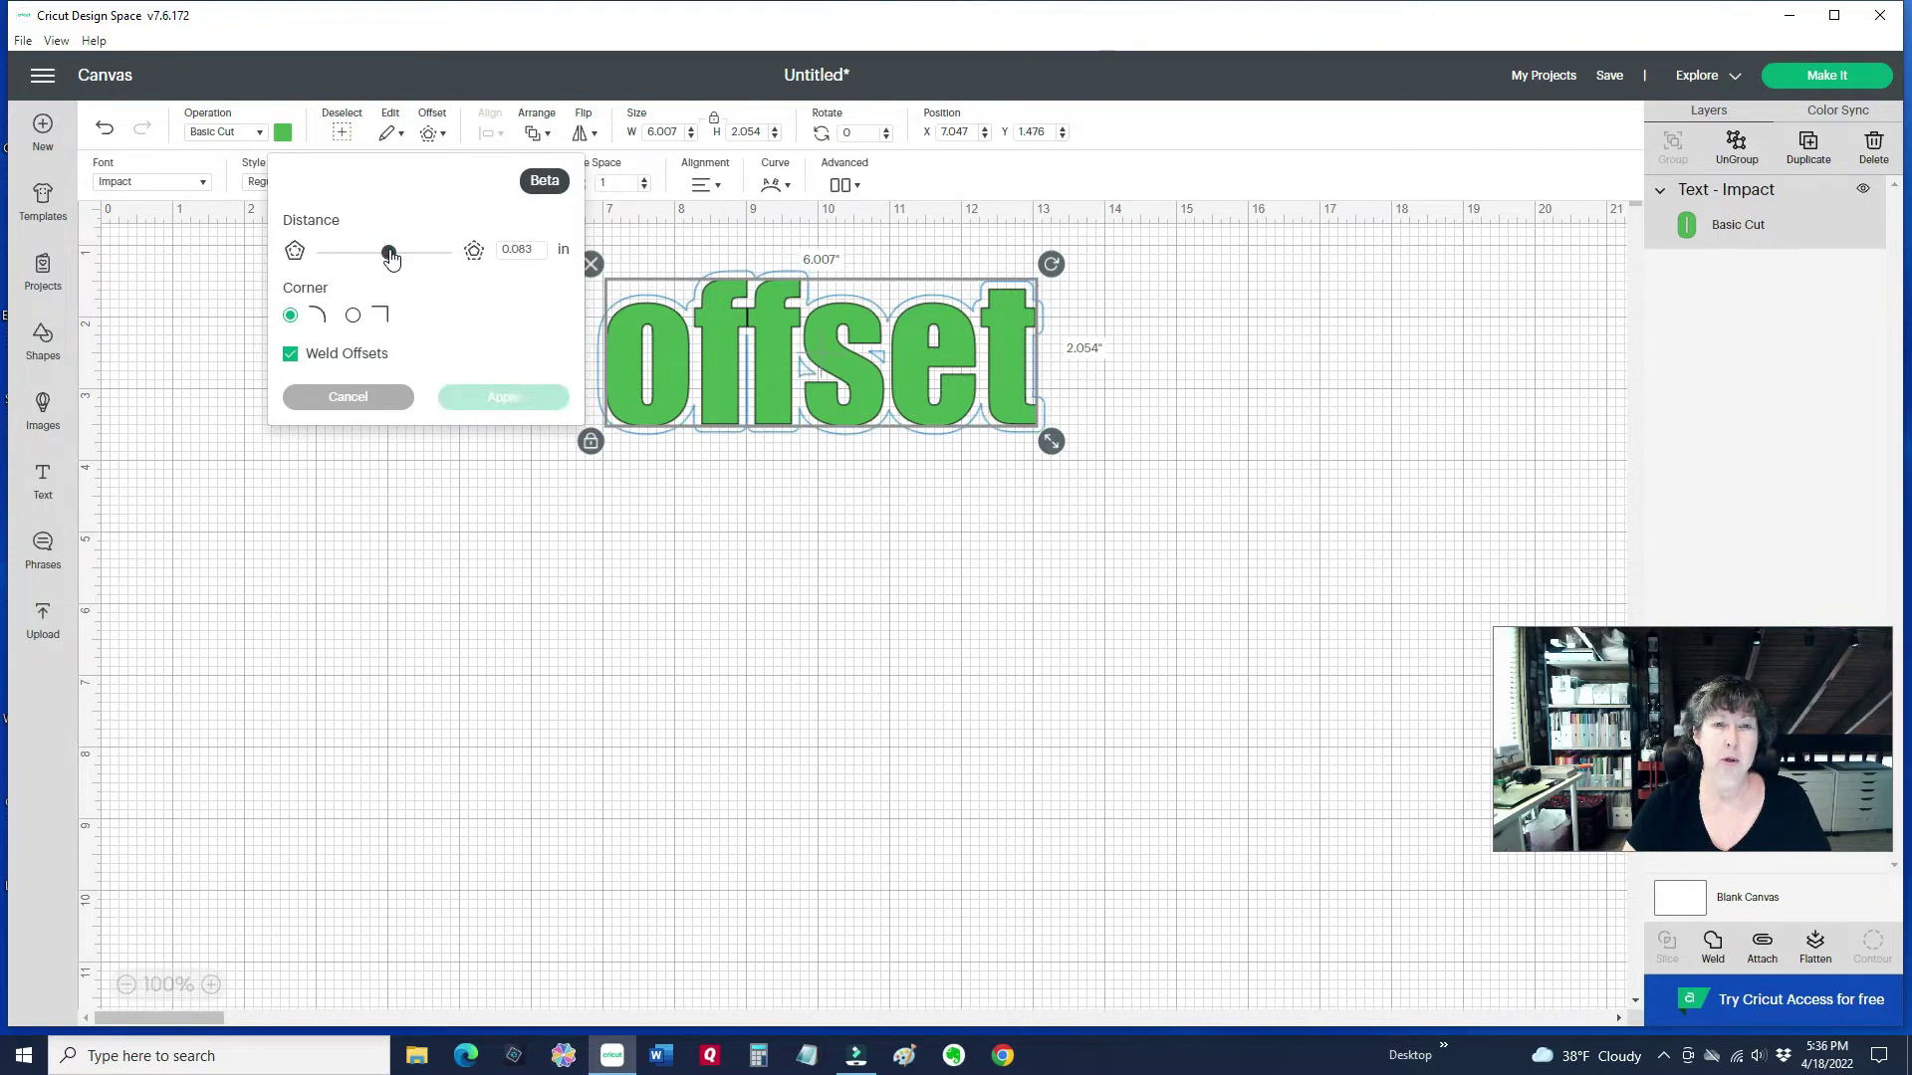
drag(394, 258, 395, 257)
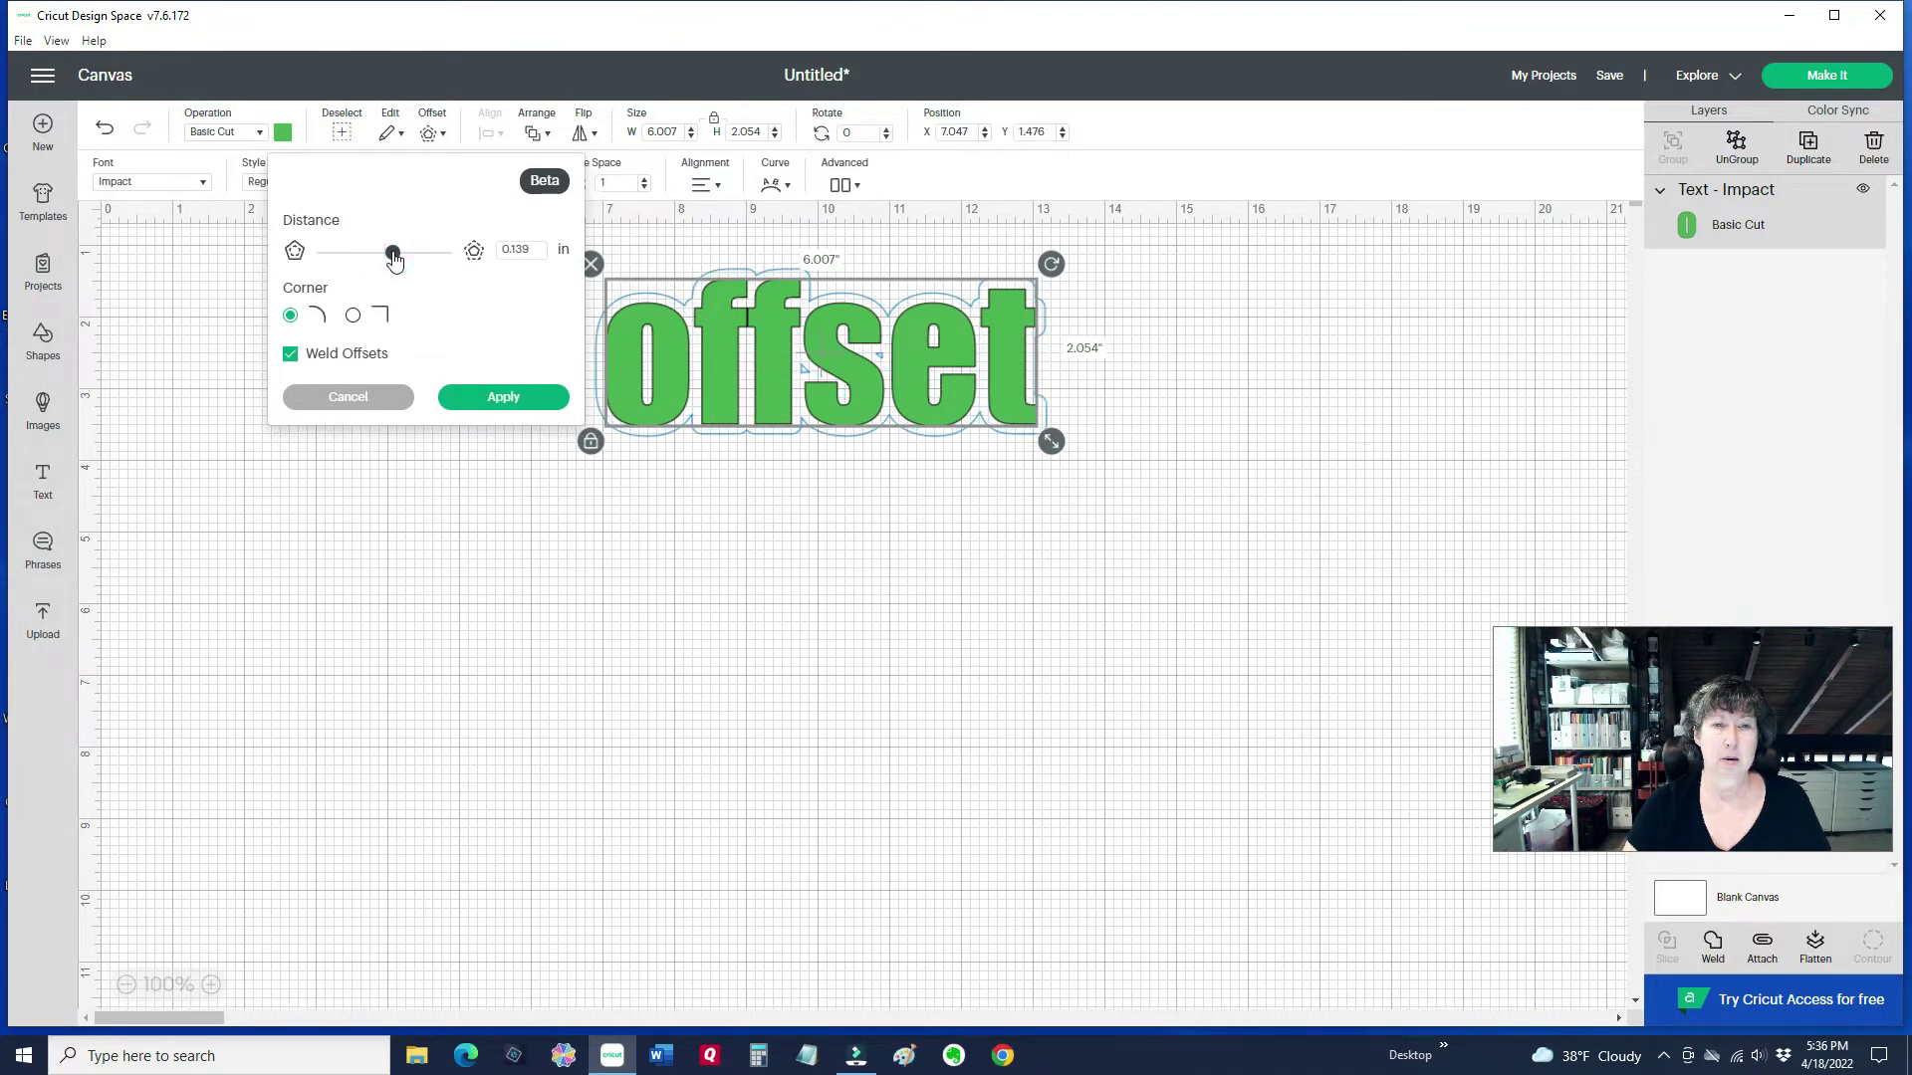
click(520, 397)
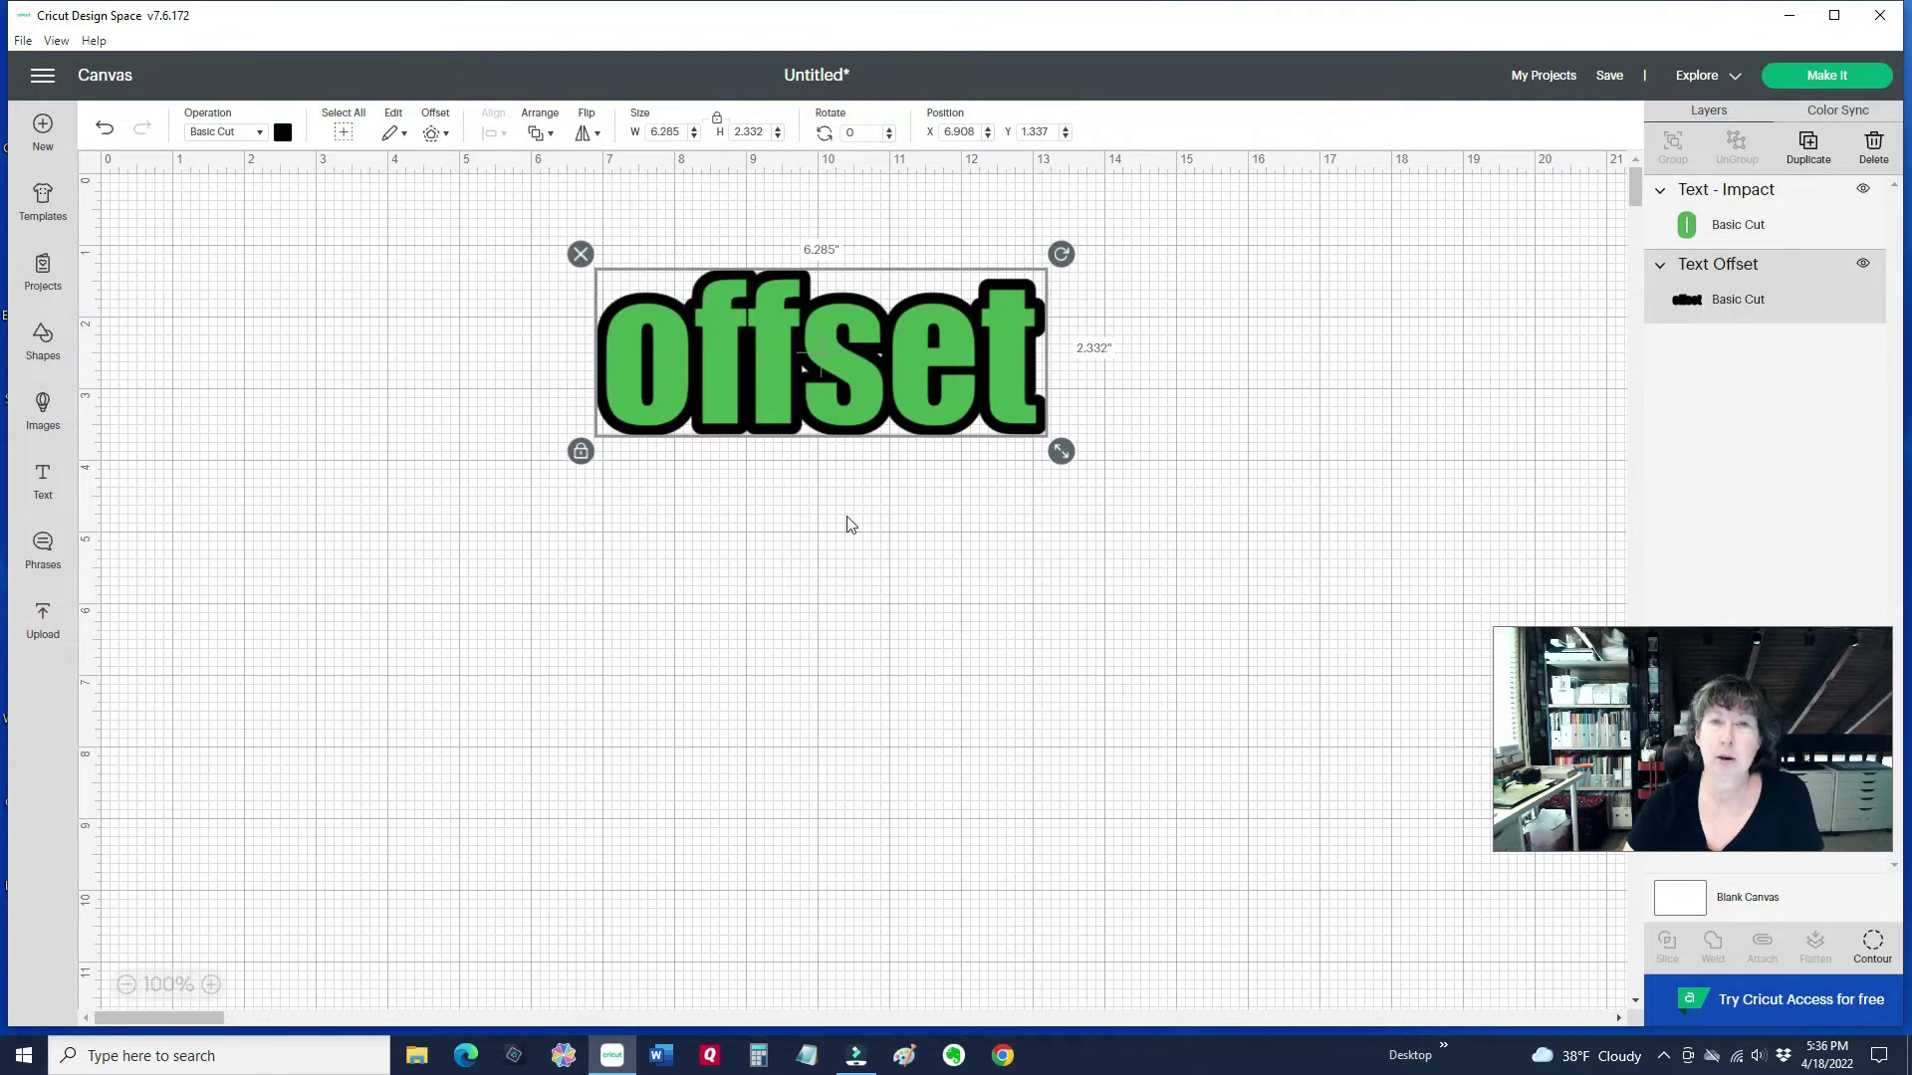
Move the green text below the 6.285 by 2.332 in black offset.
drag(849, 374, 873, 597)
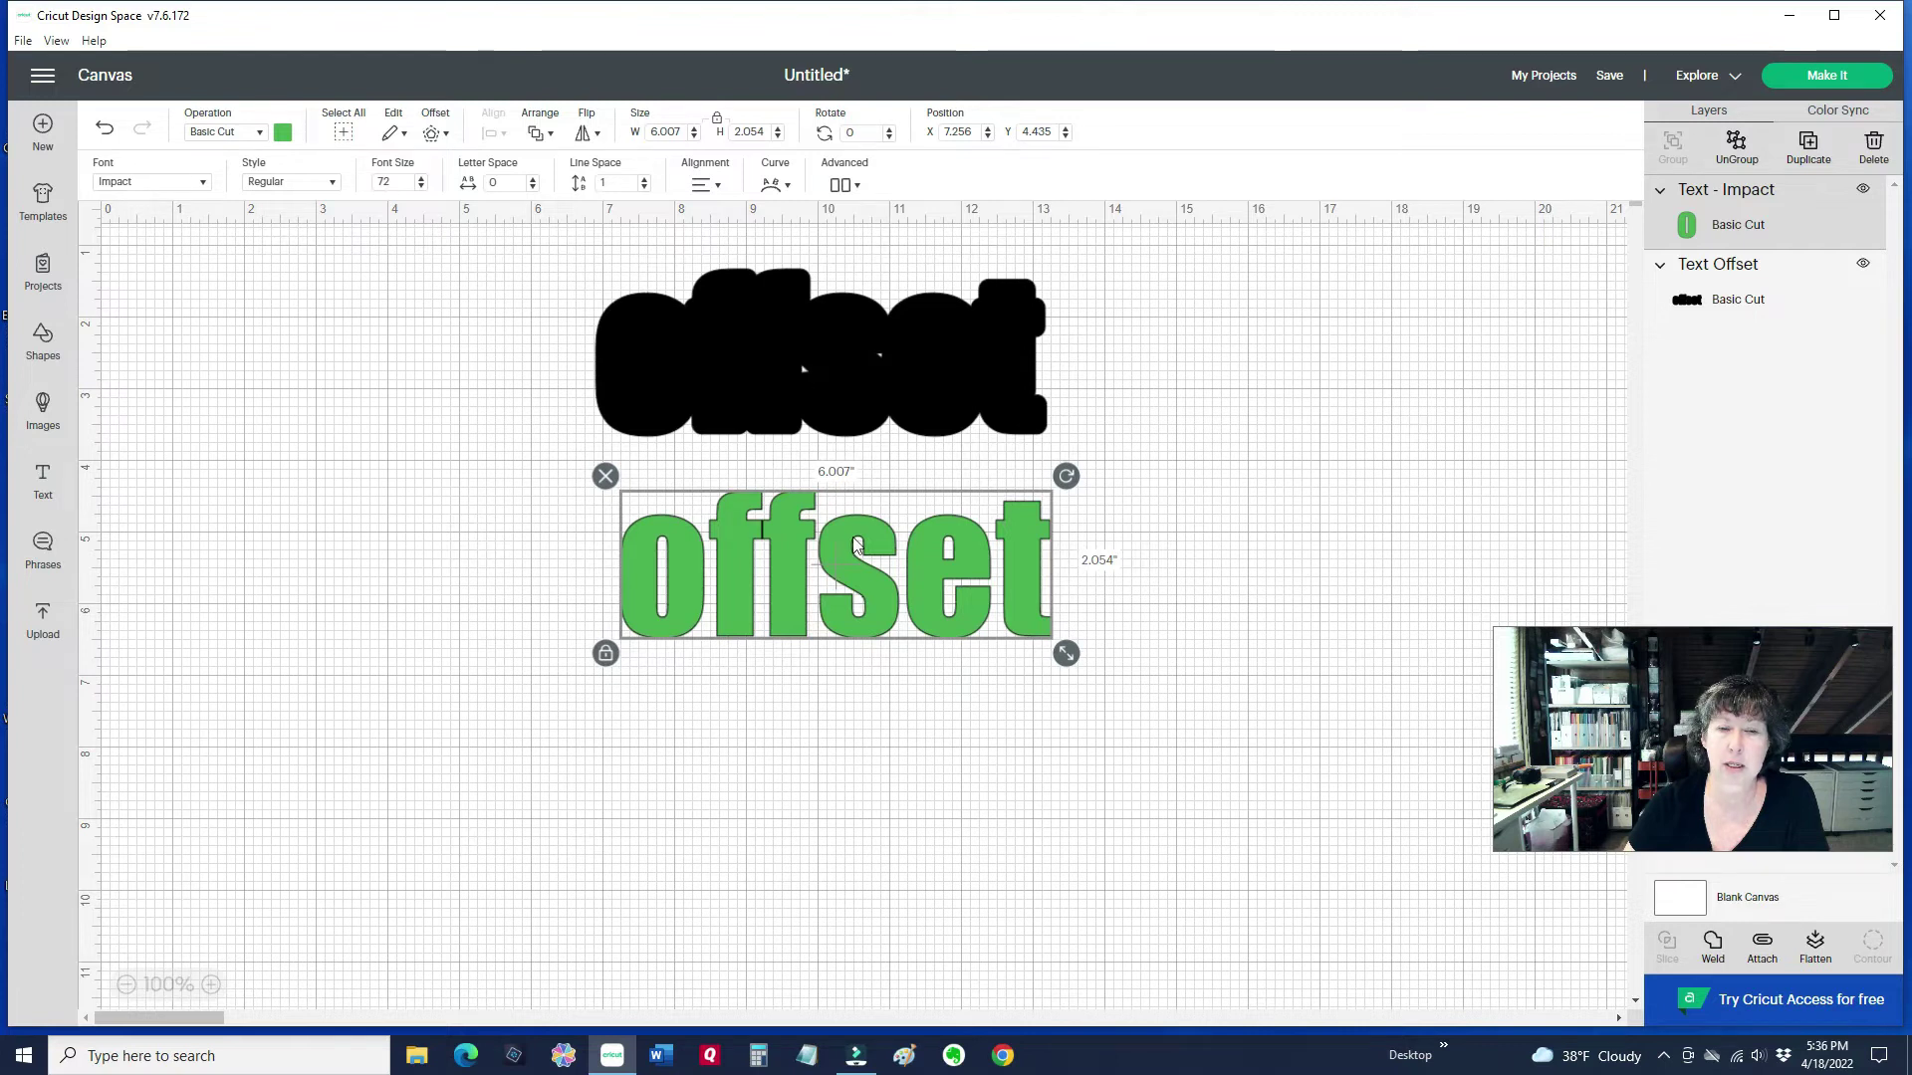
click(777, 320)
mouse_move(849, 570)
mouse_down()
mouse_move(827, 354)
mouse_move(850, 566)
mouse_up()
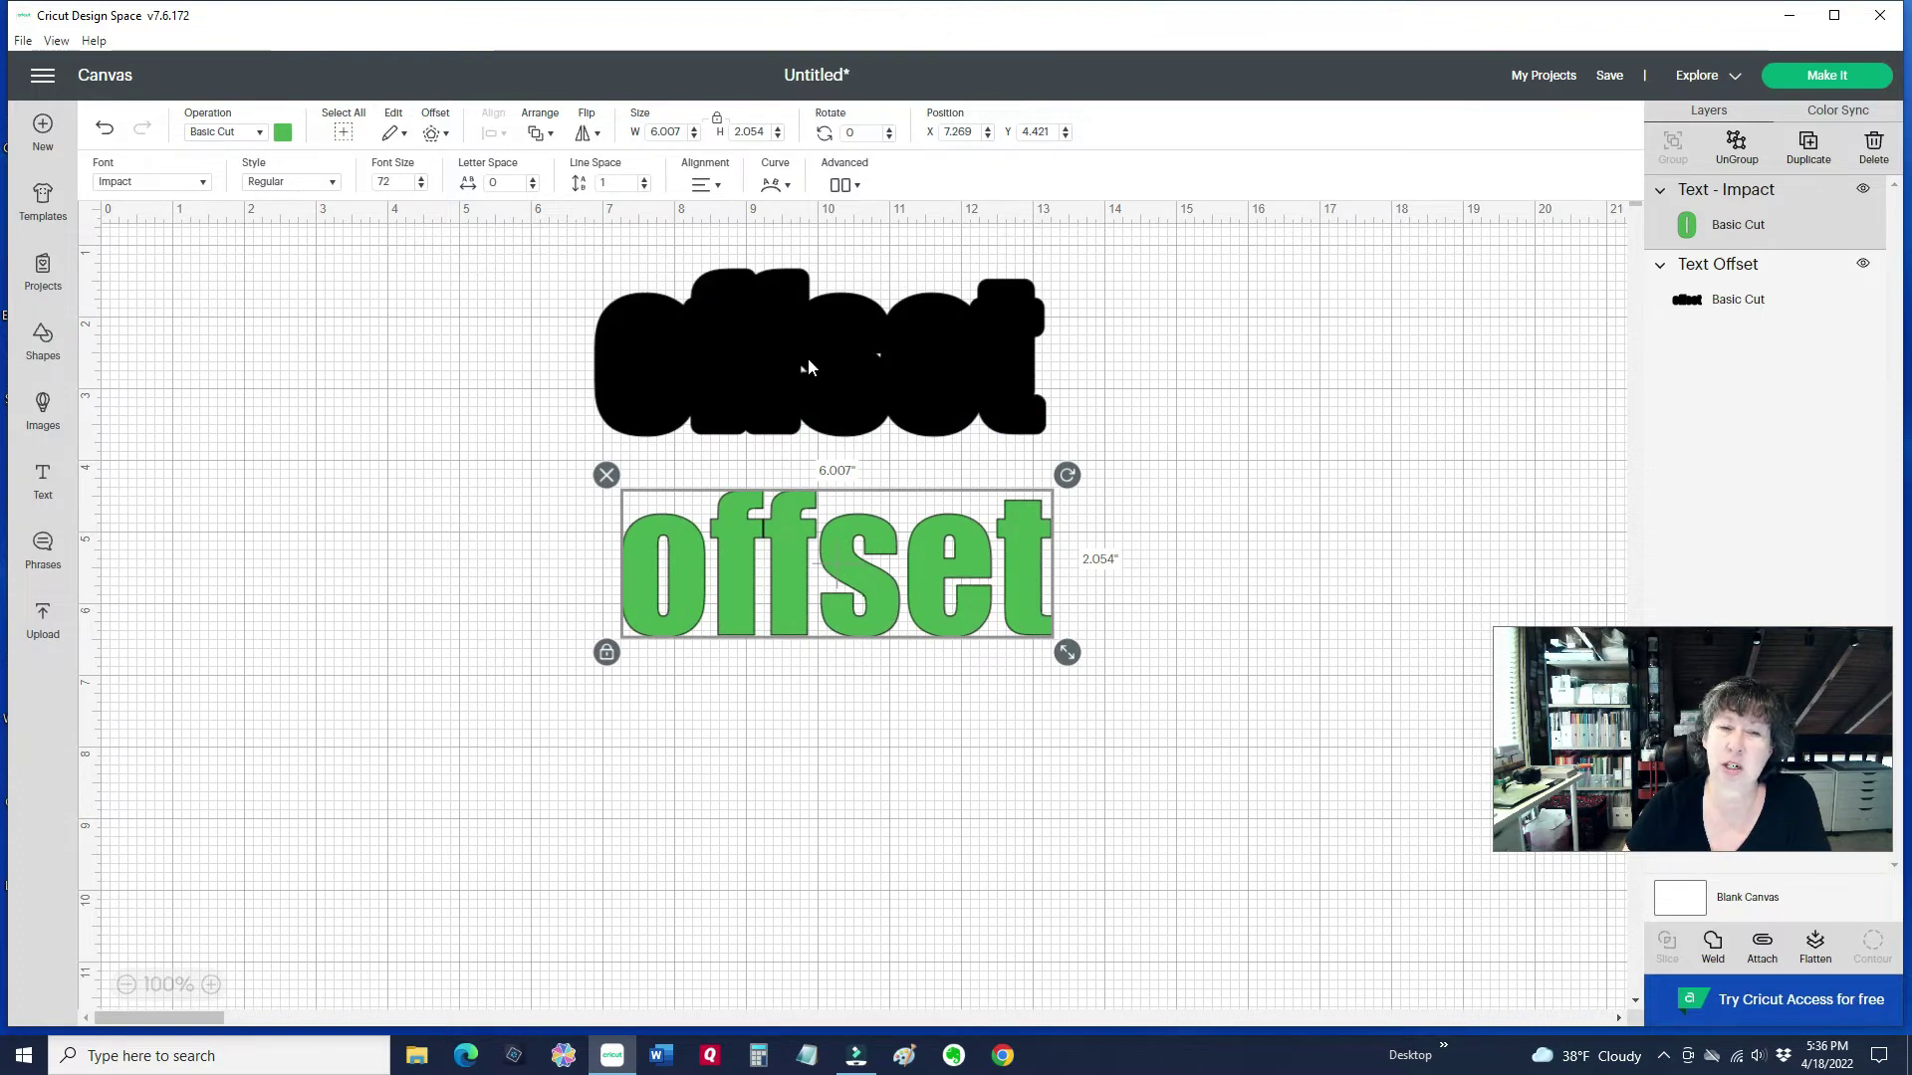
click(839, 331)
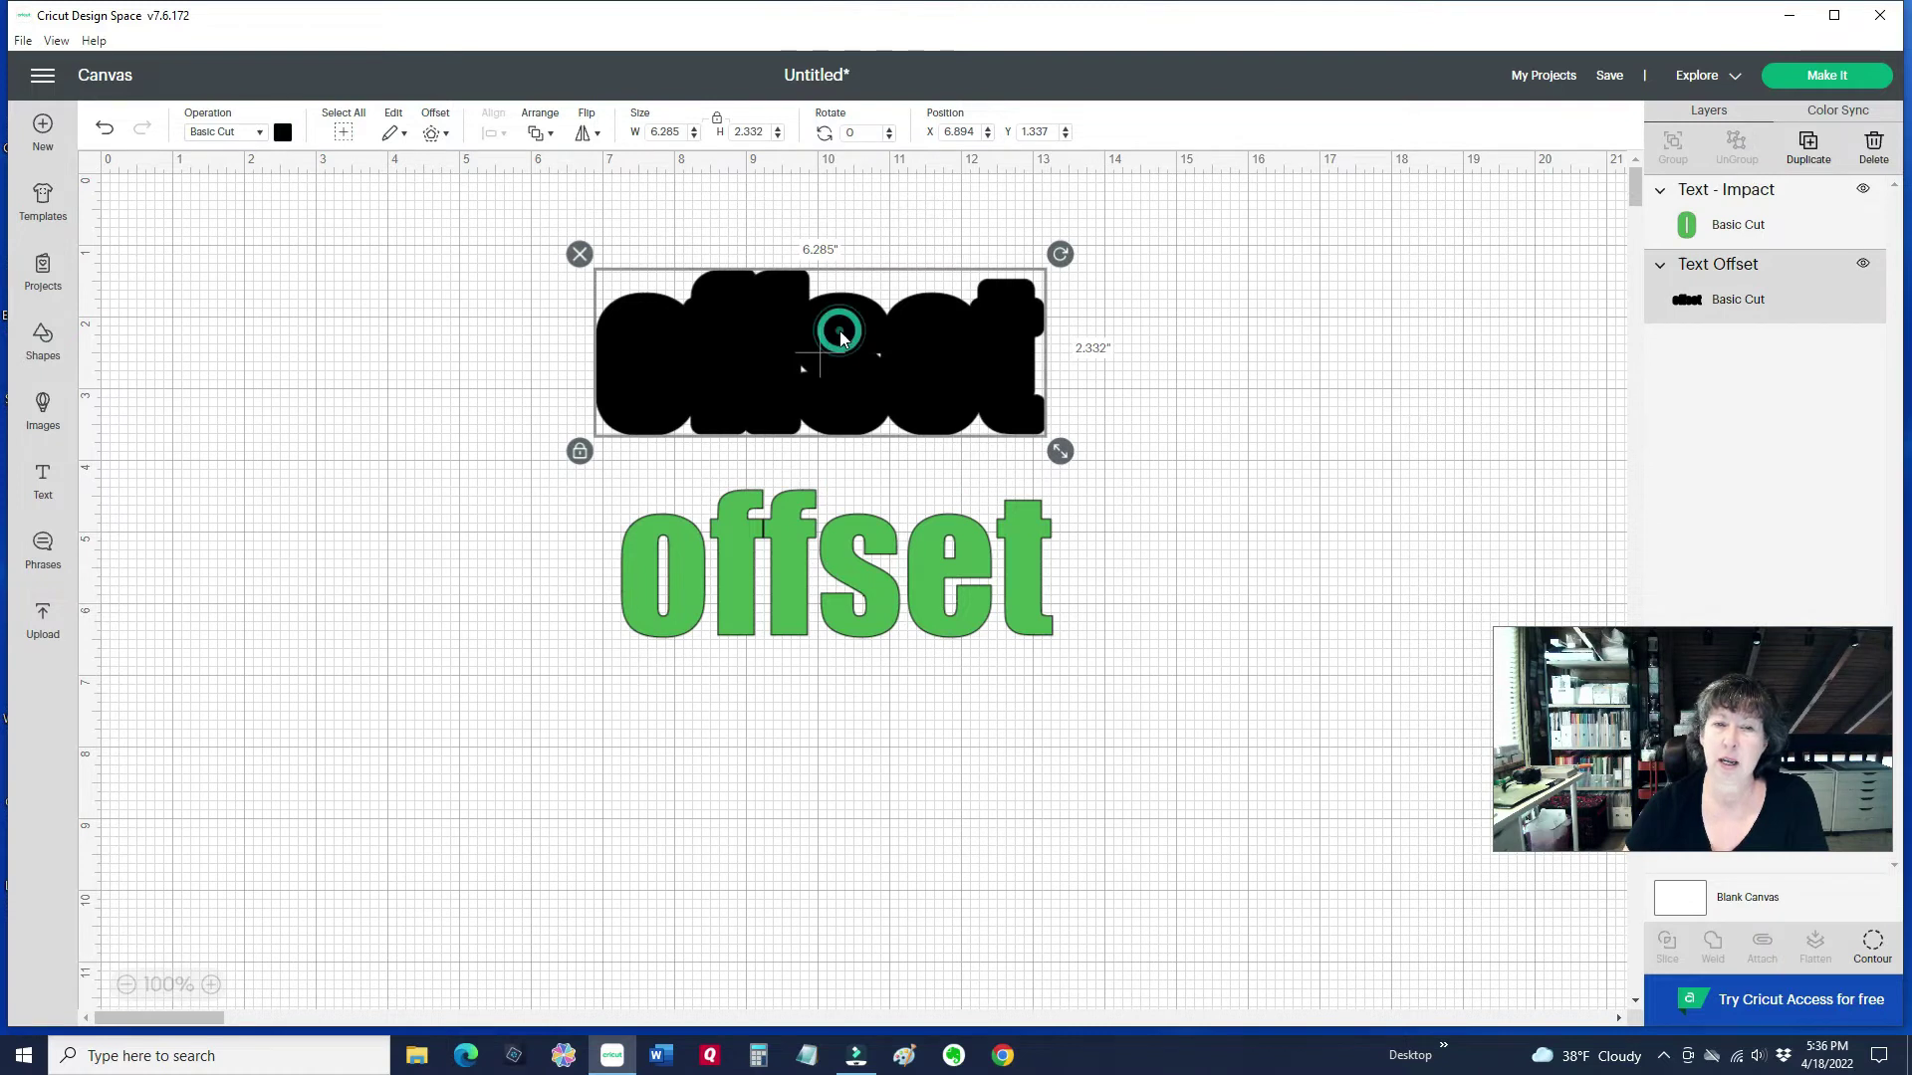
Try hiding and showing the black offset's contour pieces in the Hide Contour editor.
click(1881, 949)
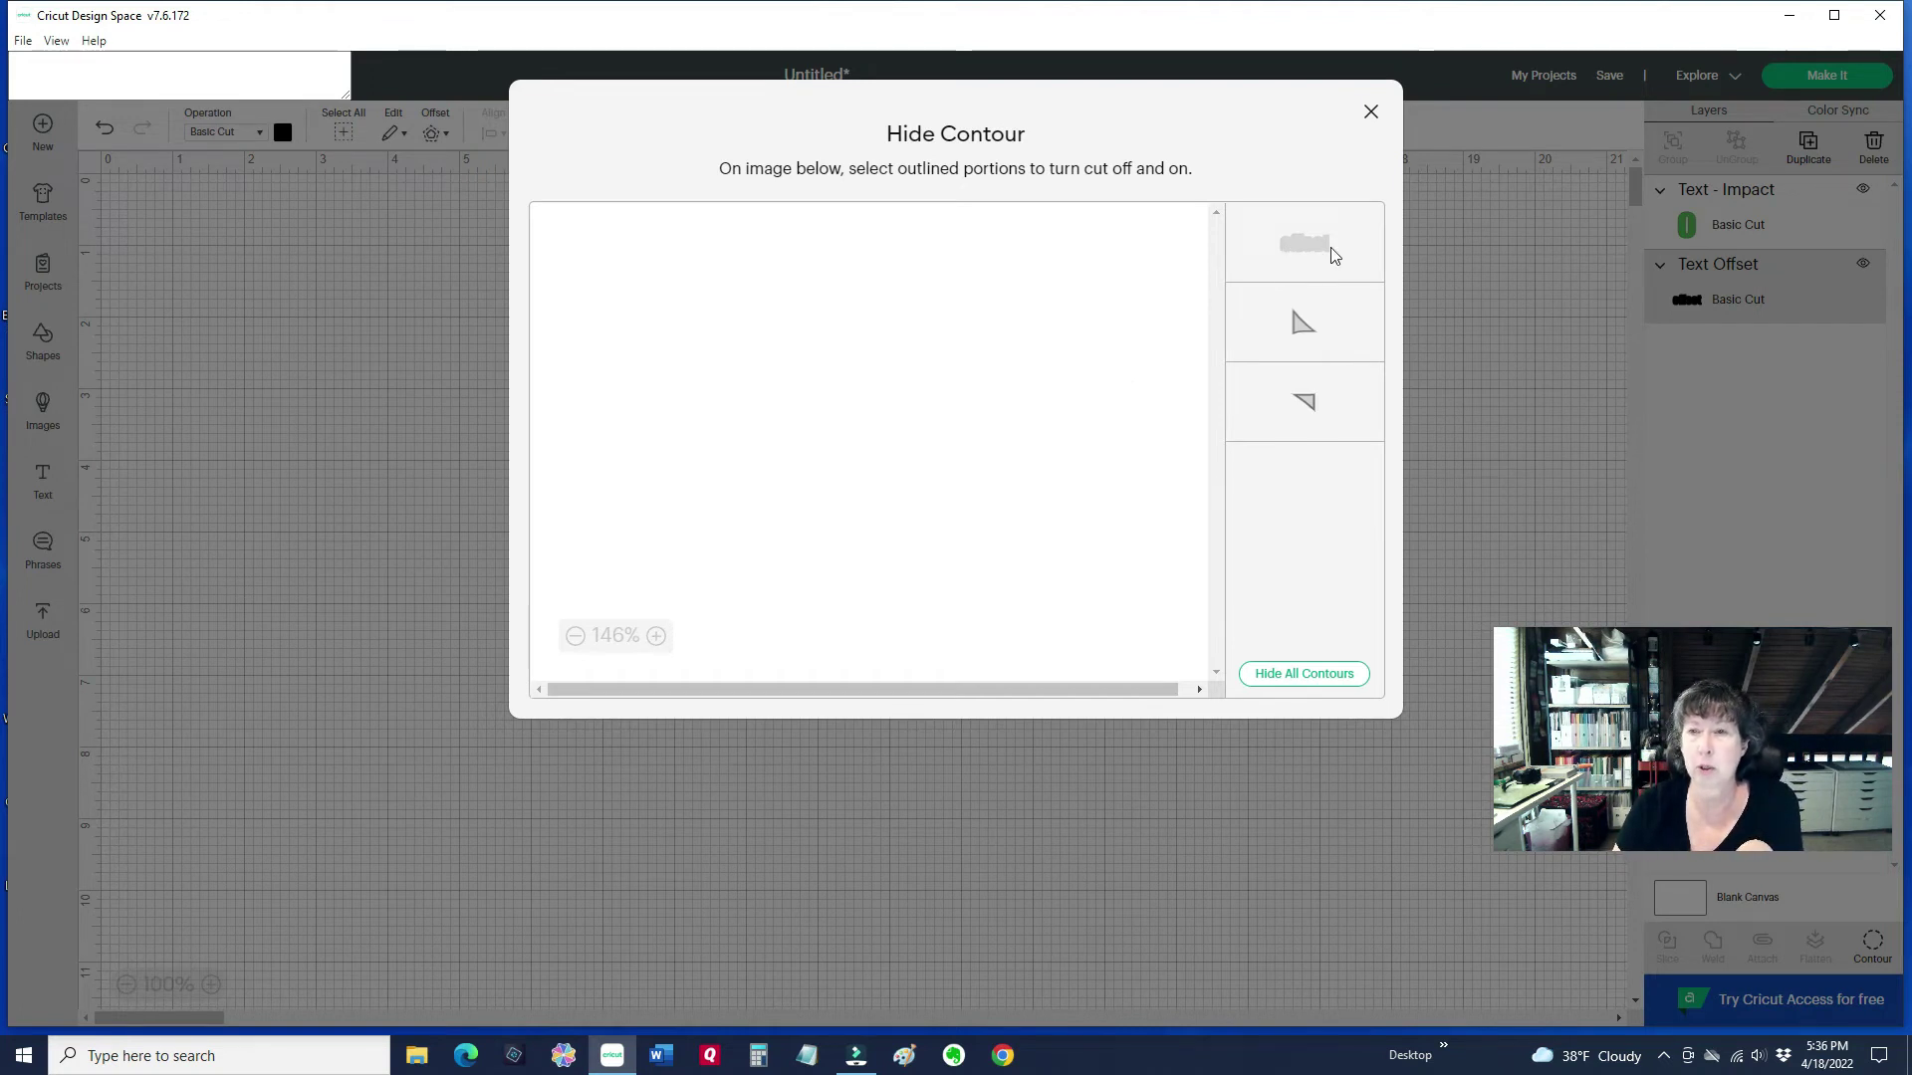
click(1335, 329)
click(1329, 403)
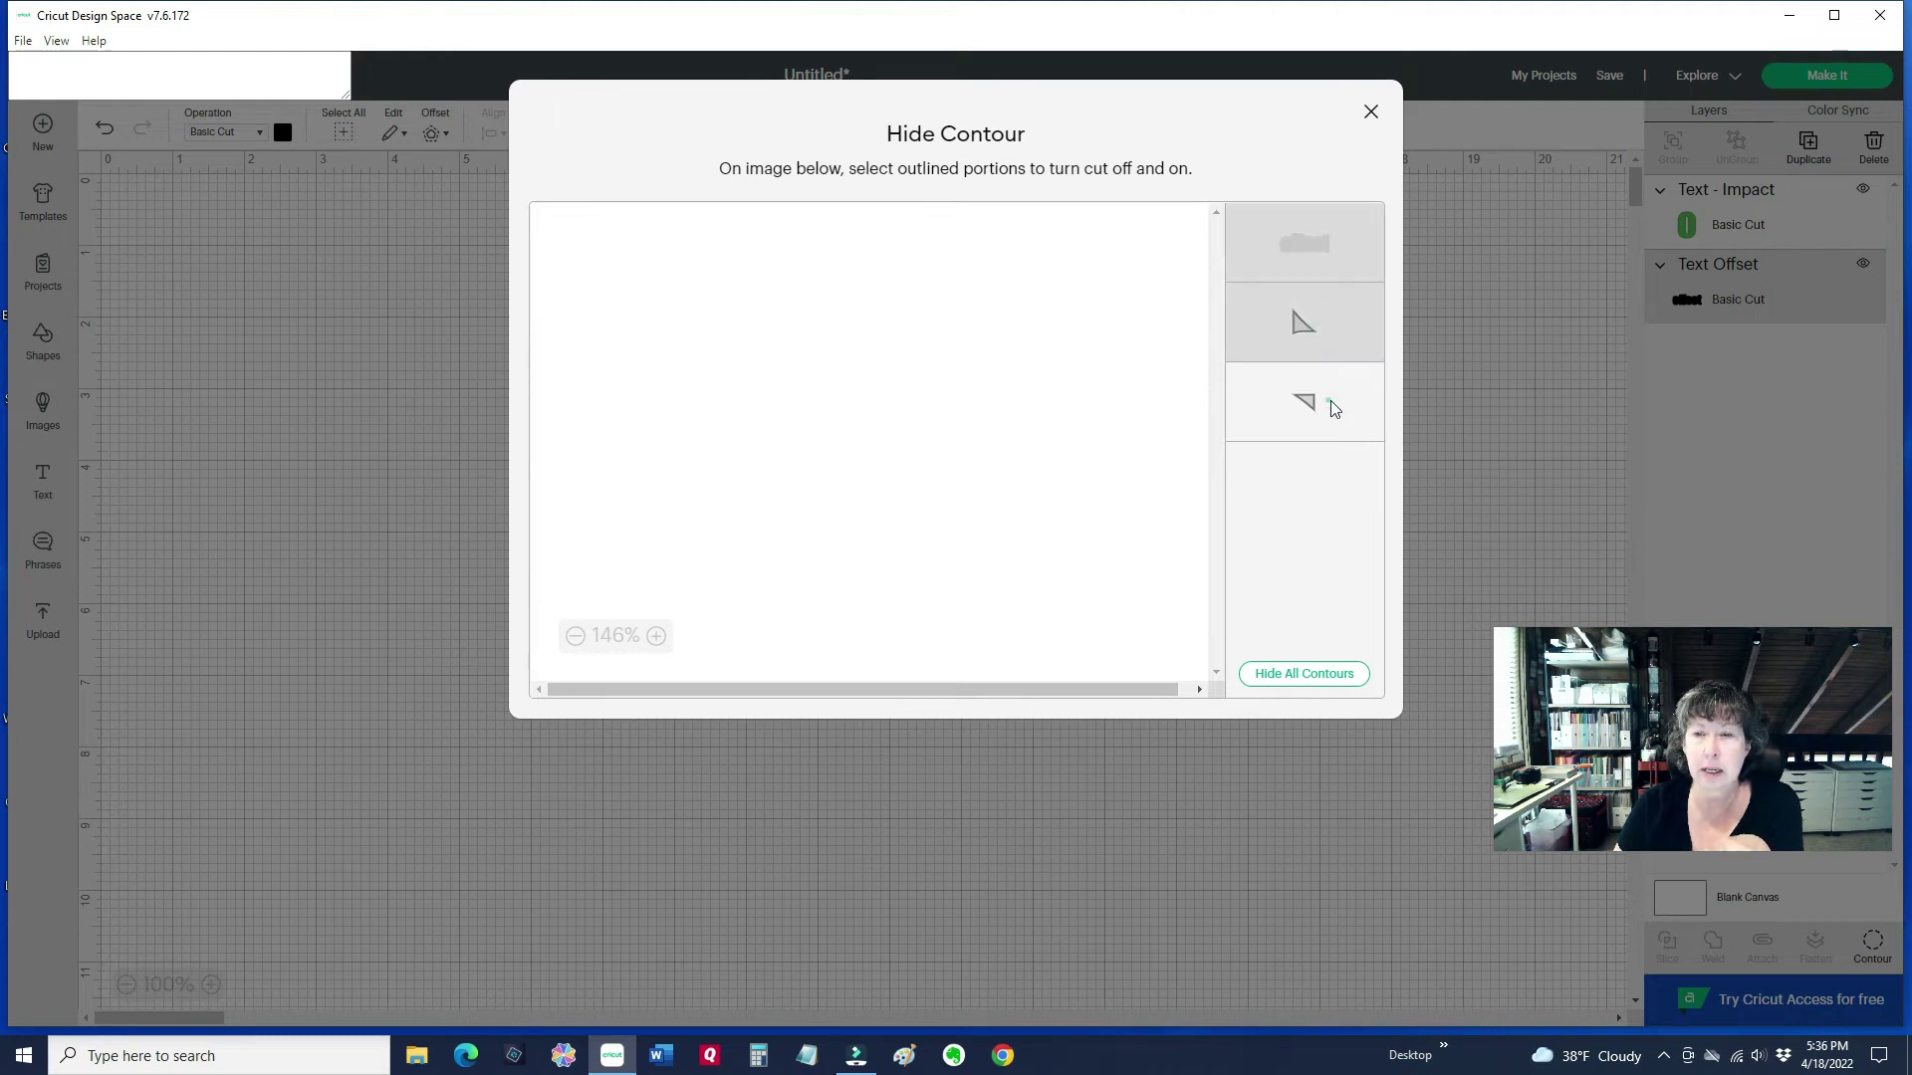
click(1313, 221)
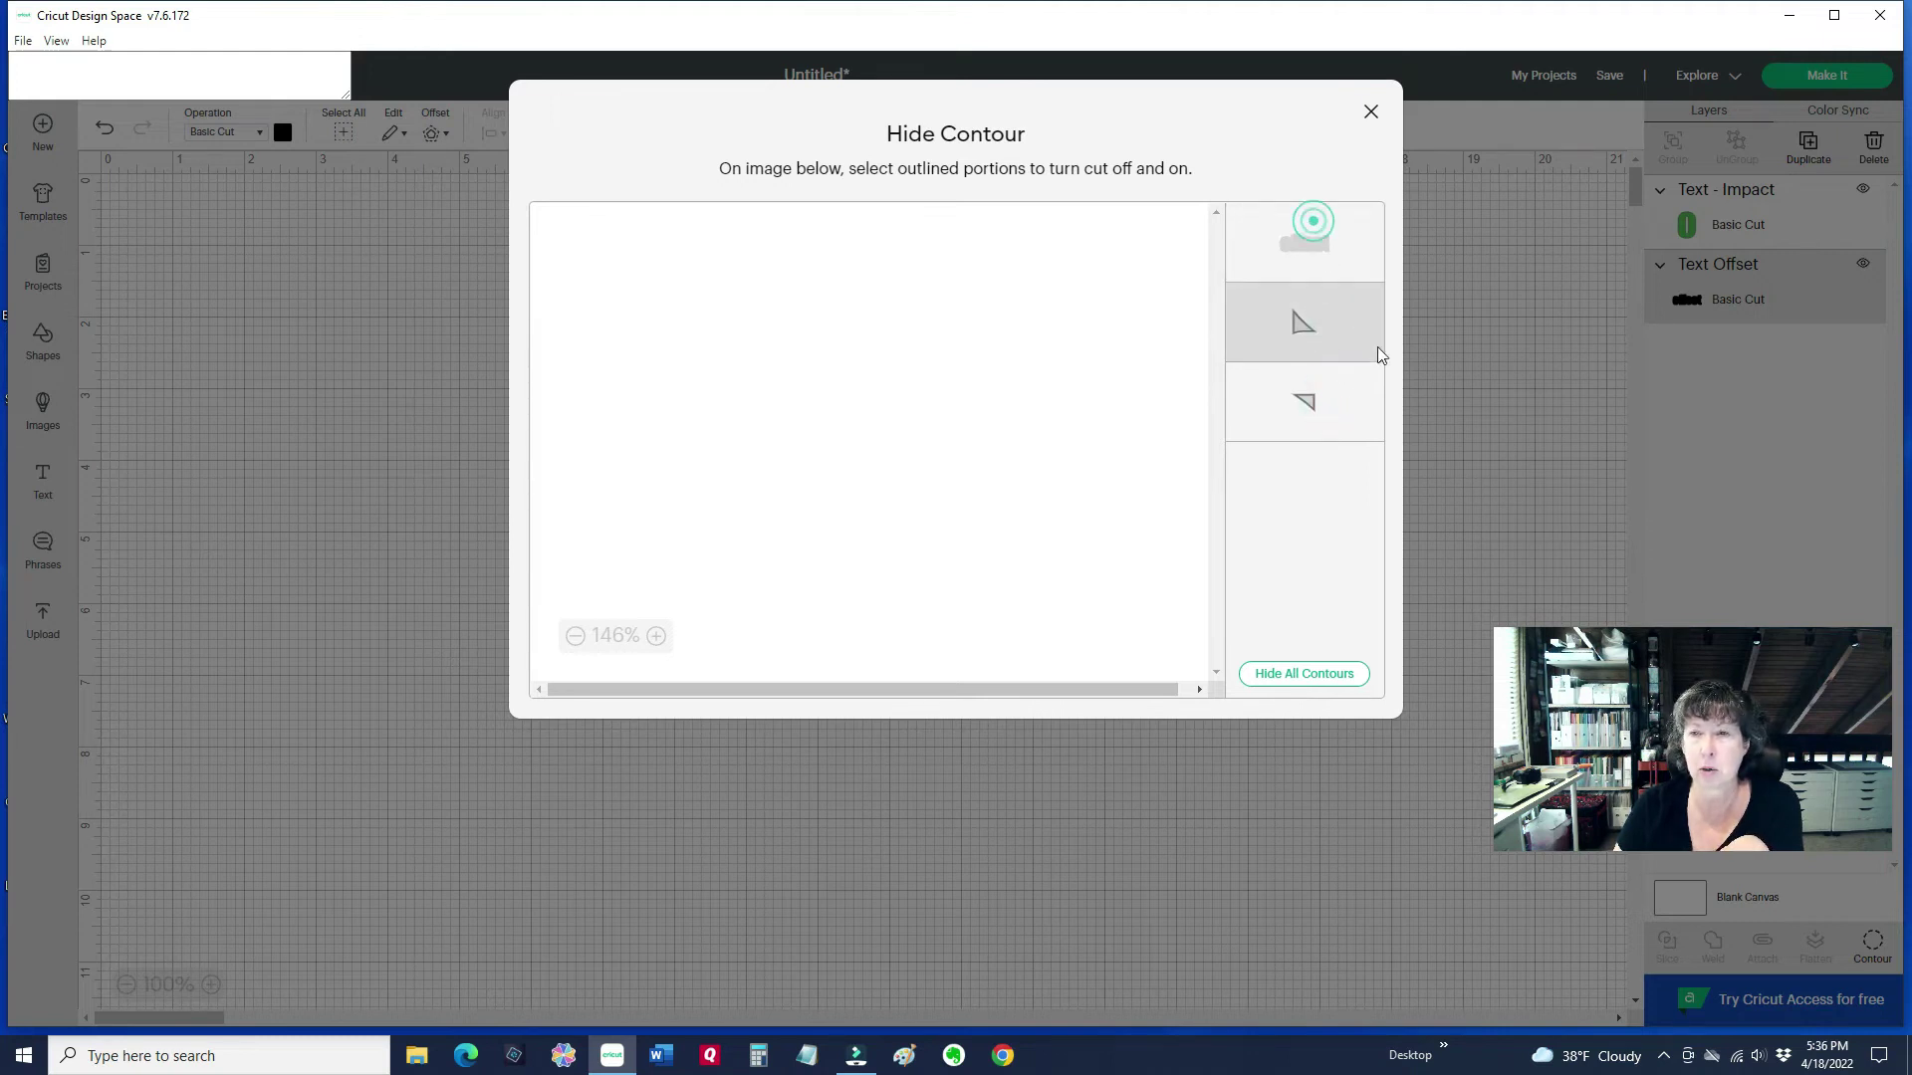
click(1335, 408)
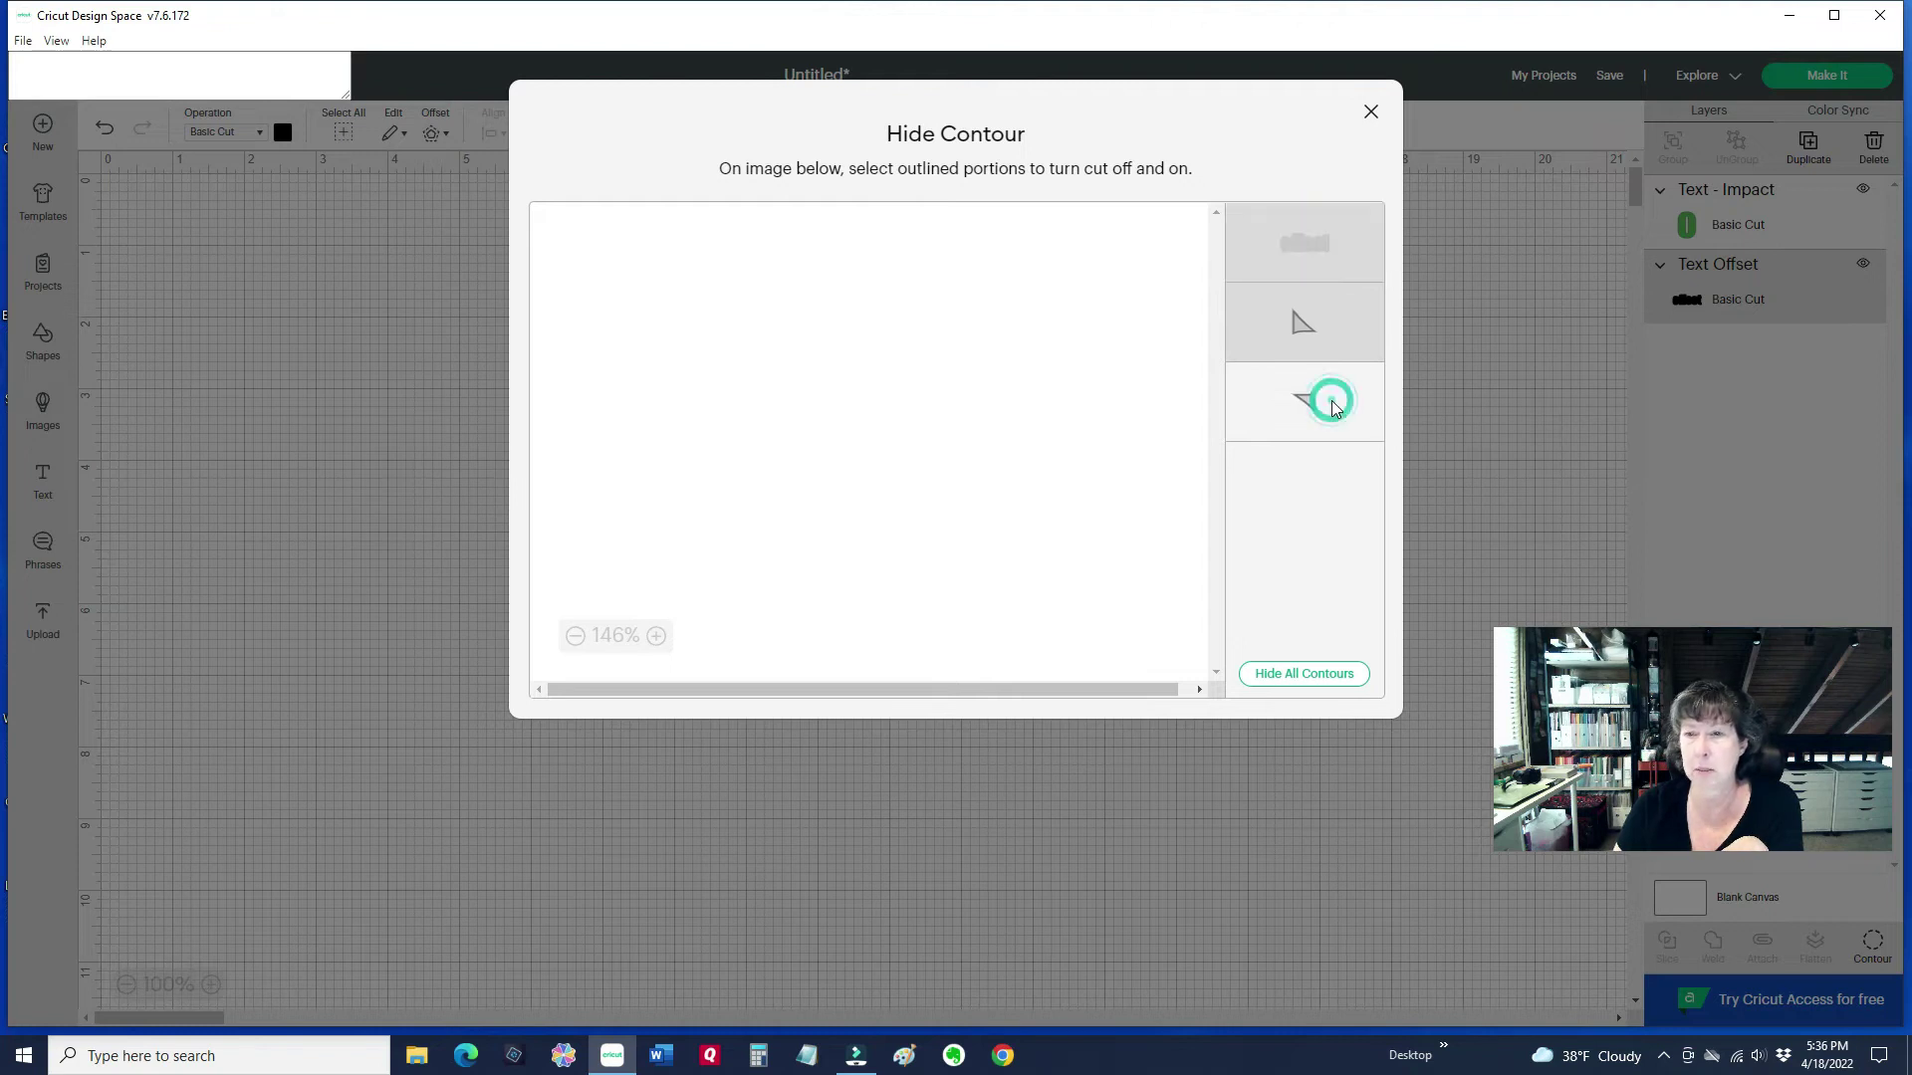
click(1260, 412)
click(1257, 249)
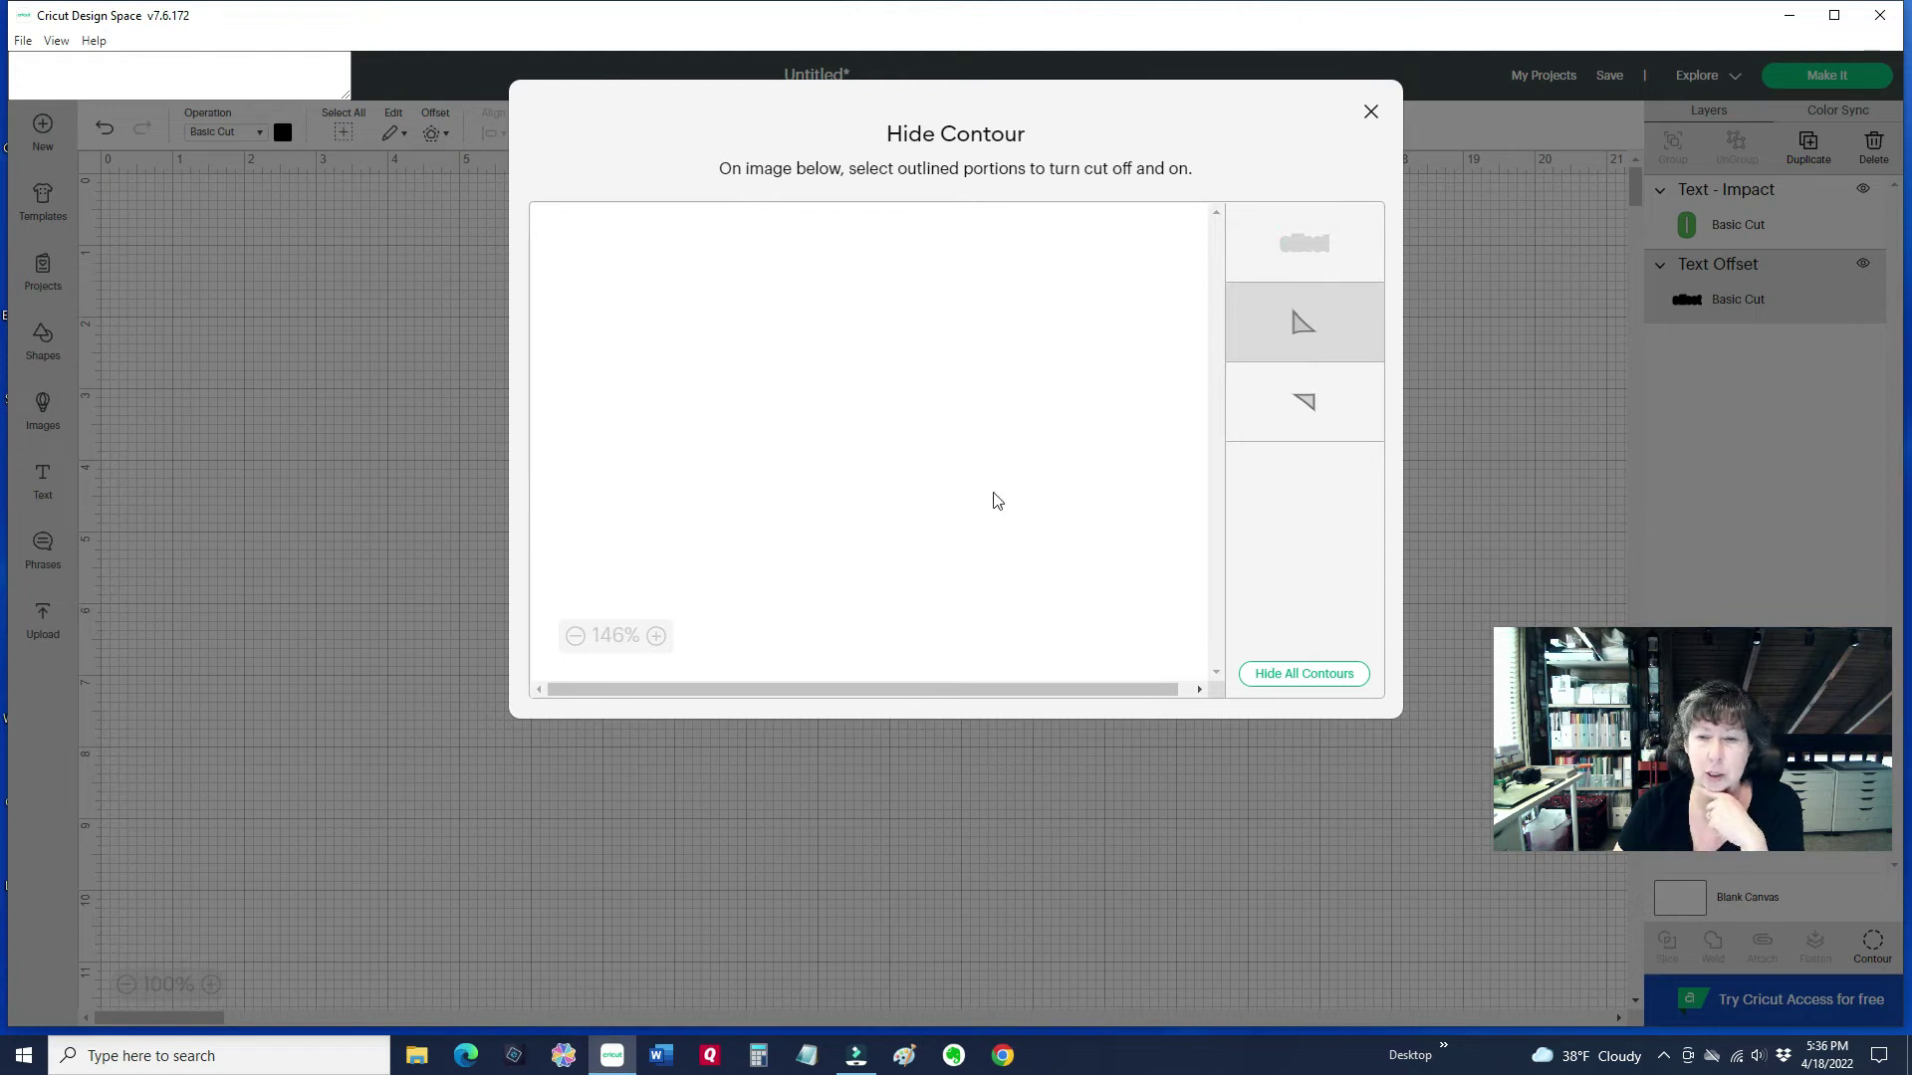
click(1282, 673)
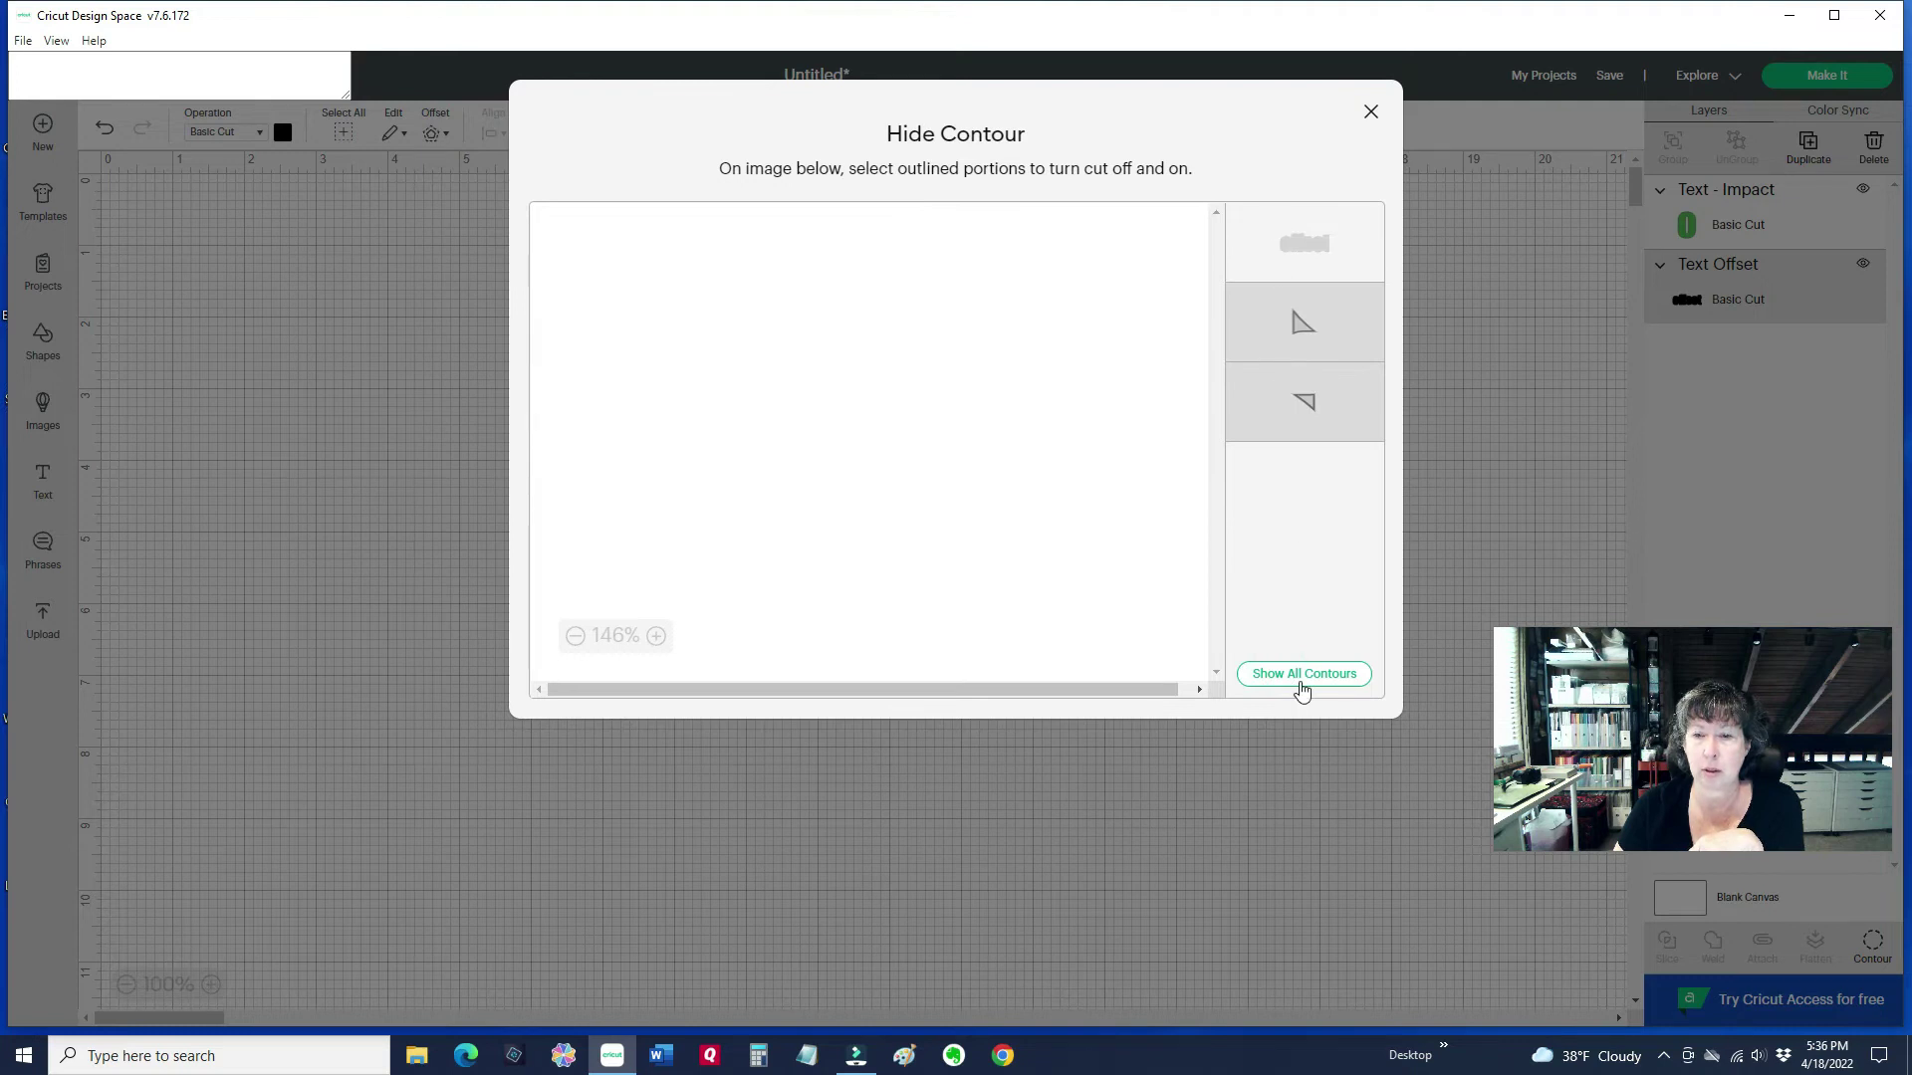
click(1271, 674)
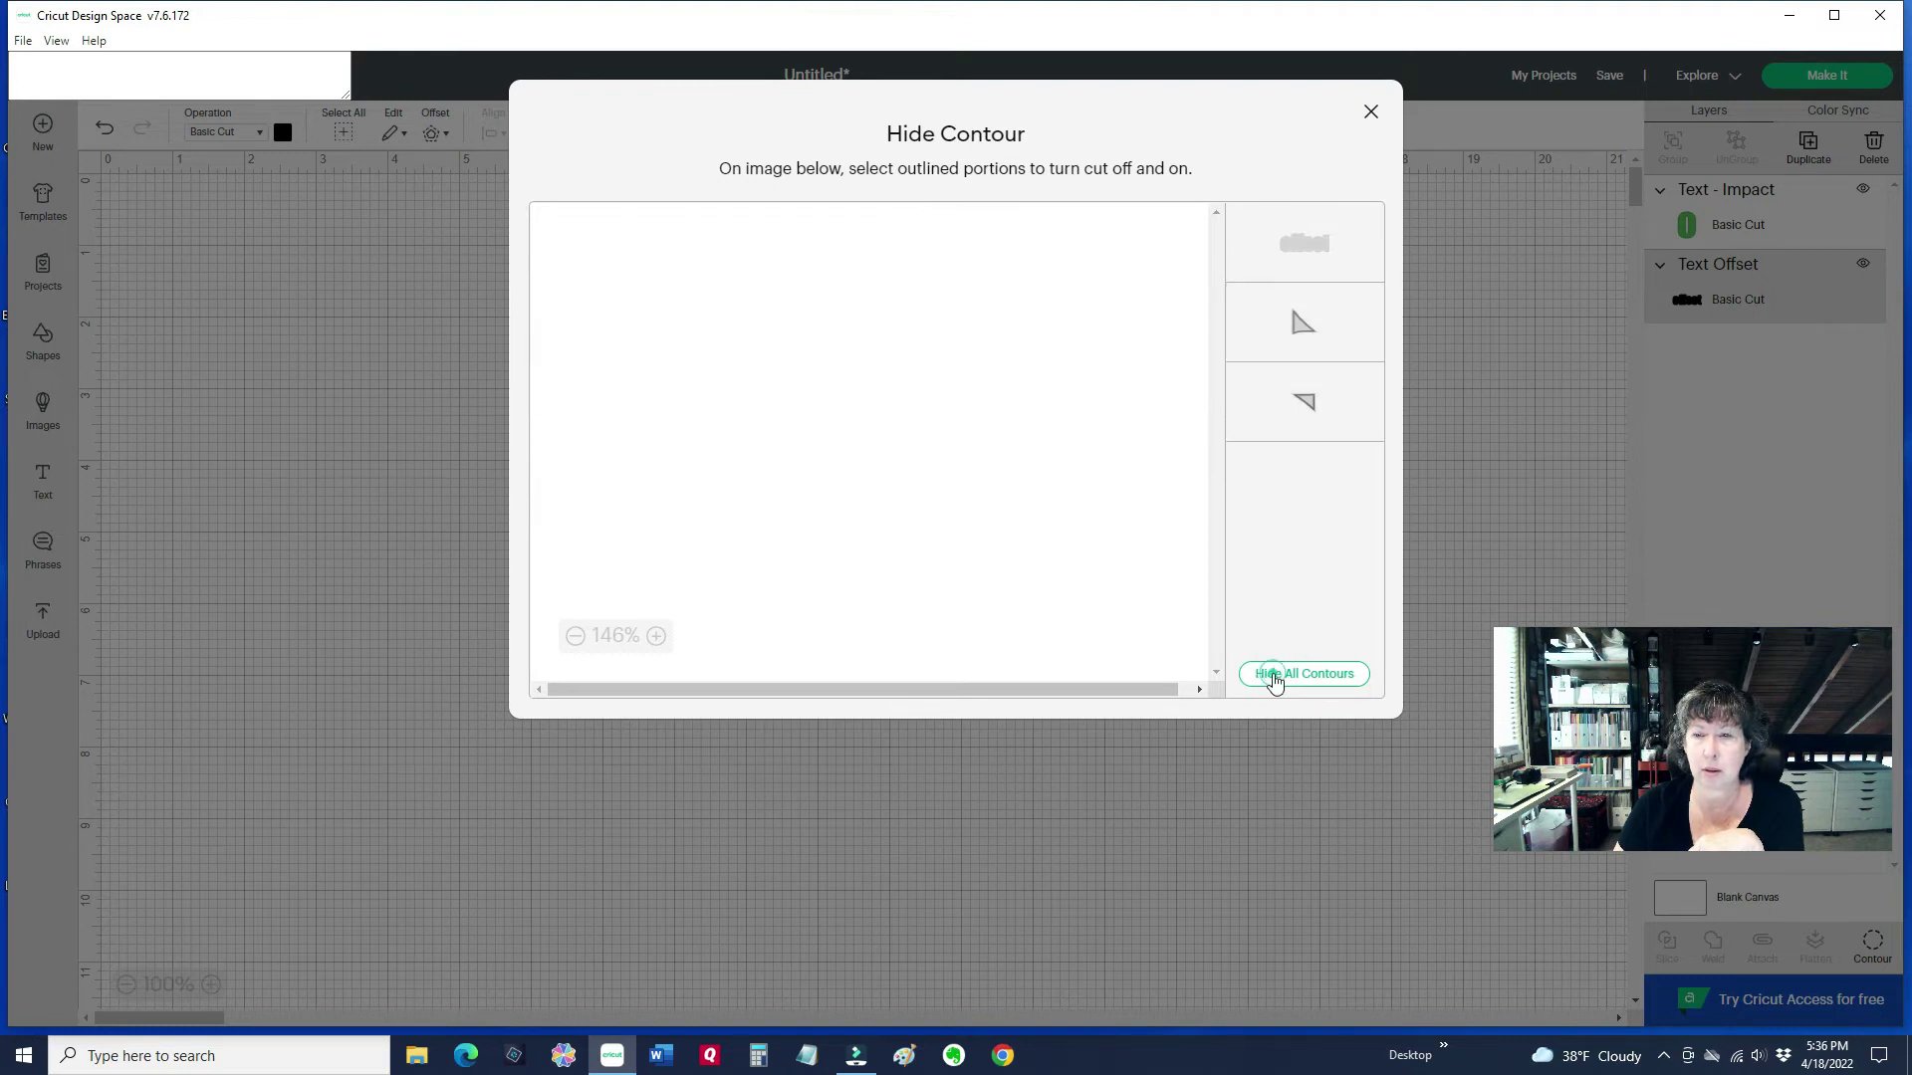
click(1262, 400)
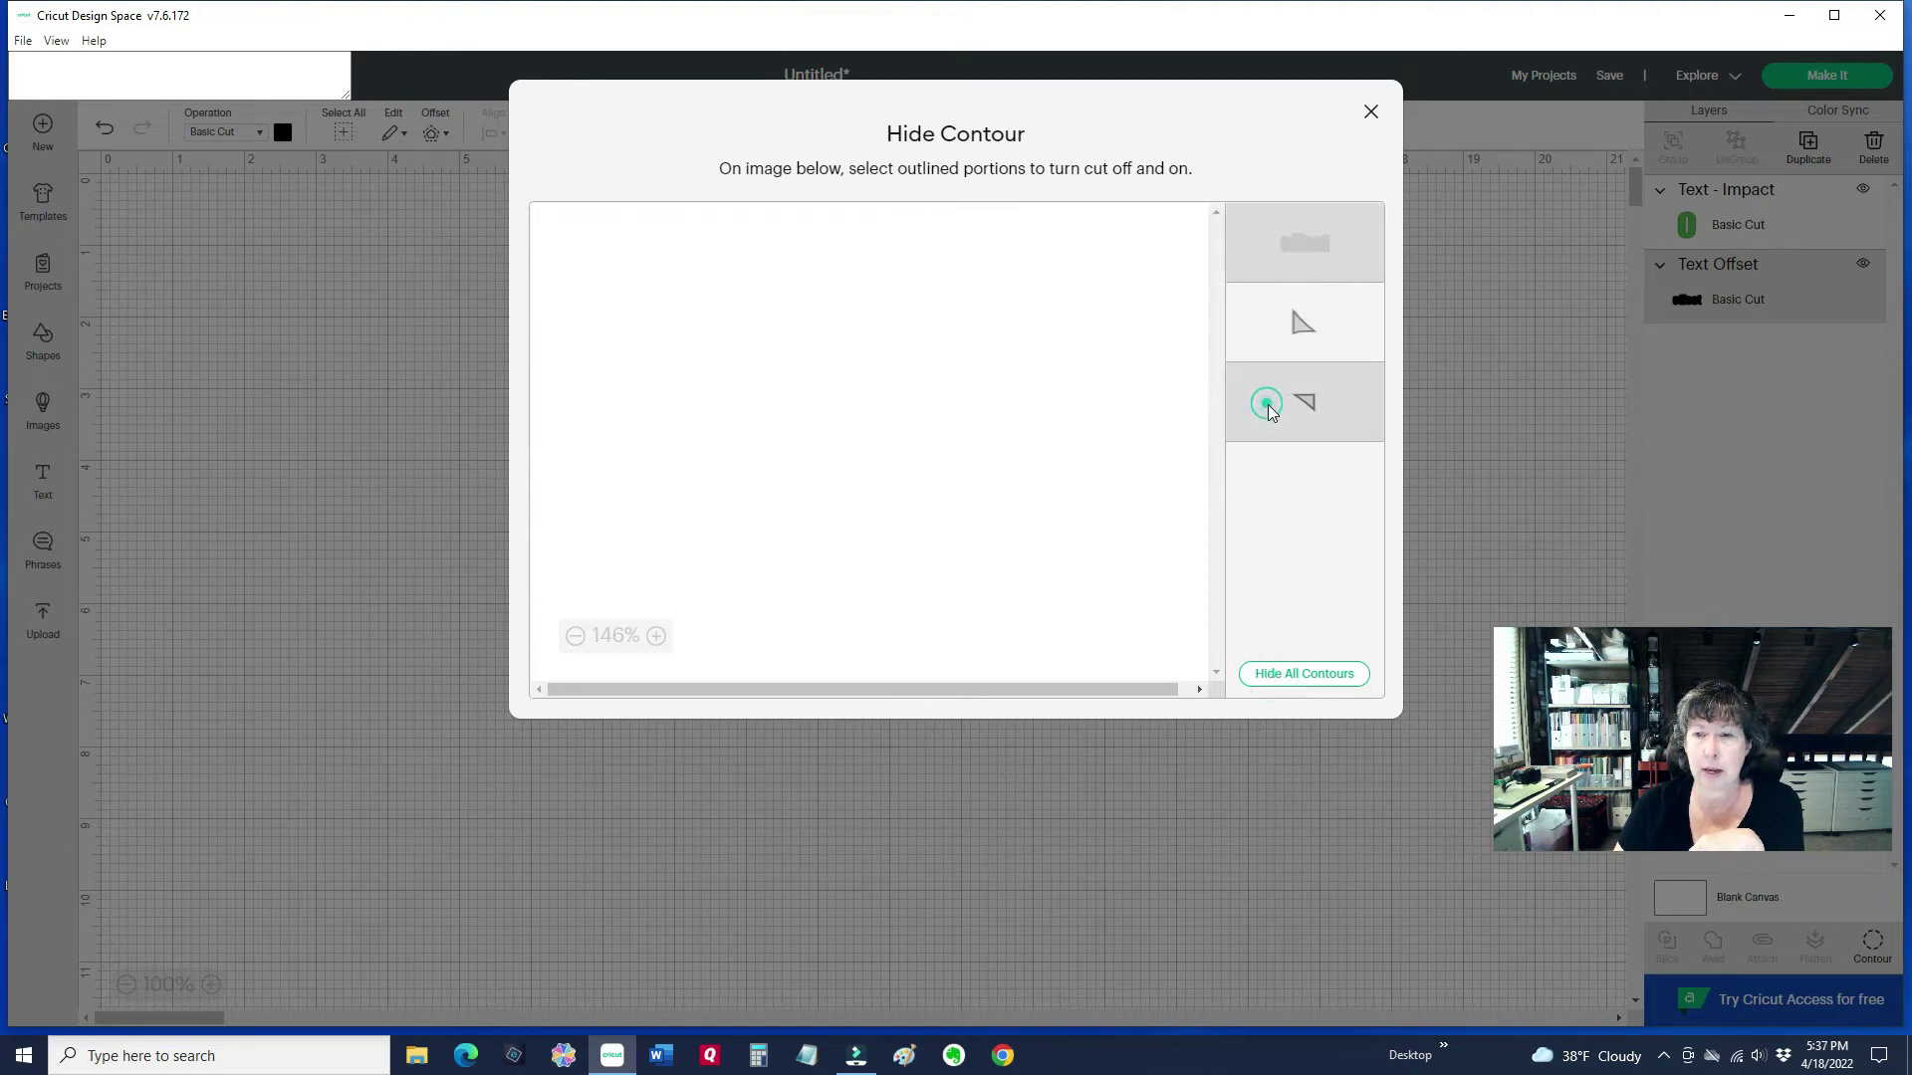
click(1329, 670)
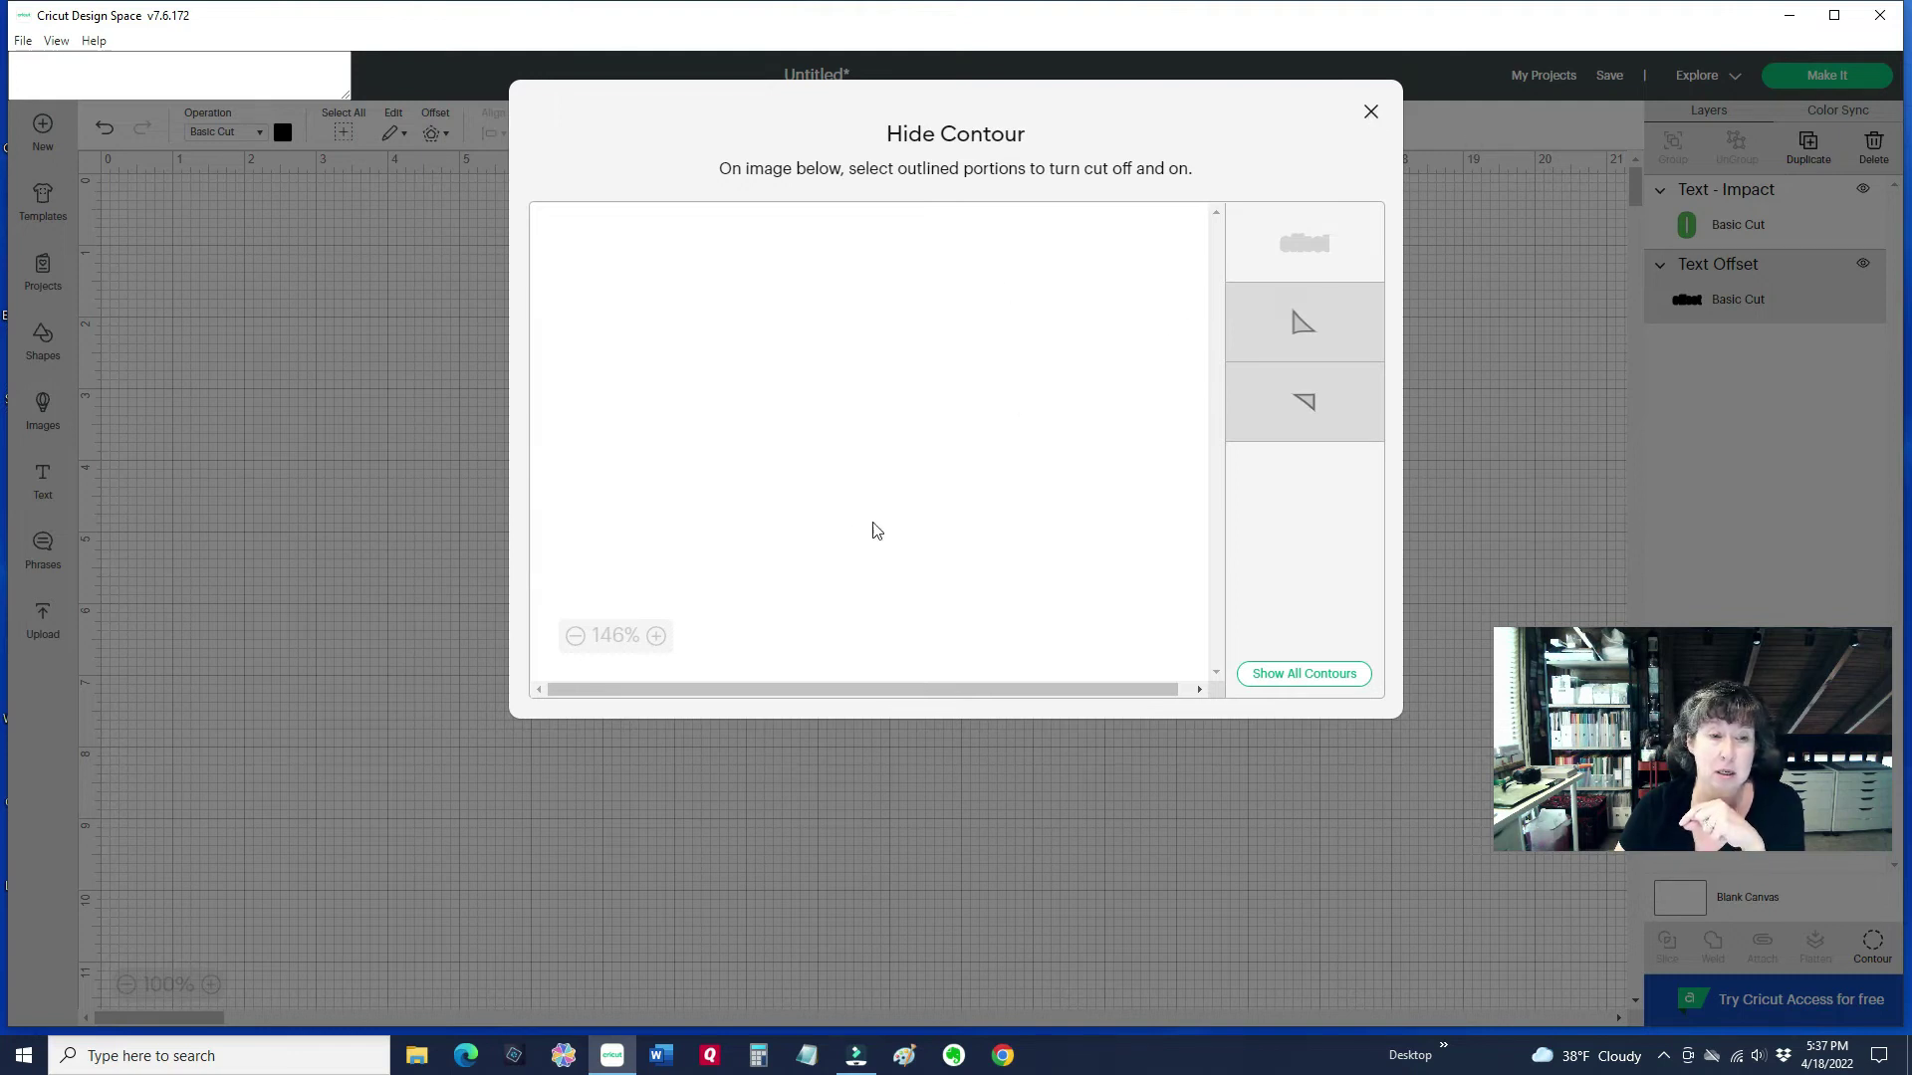
click(1371, 113)
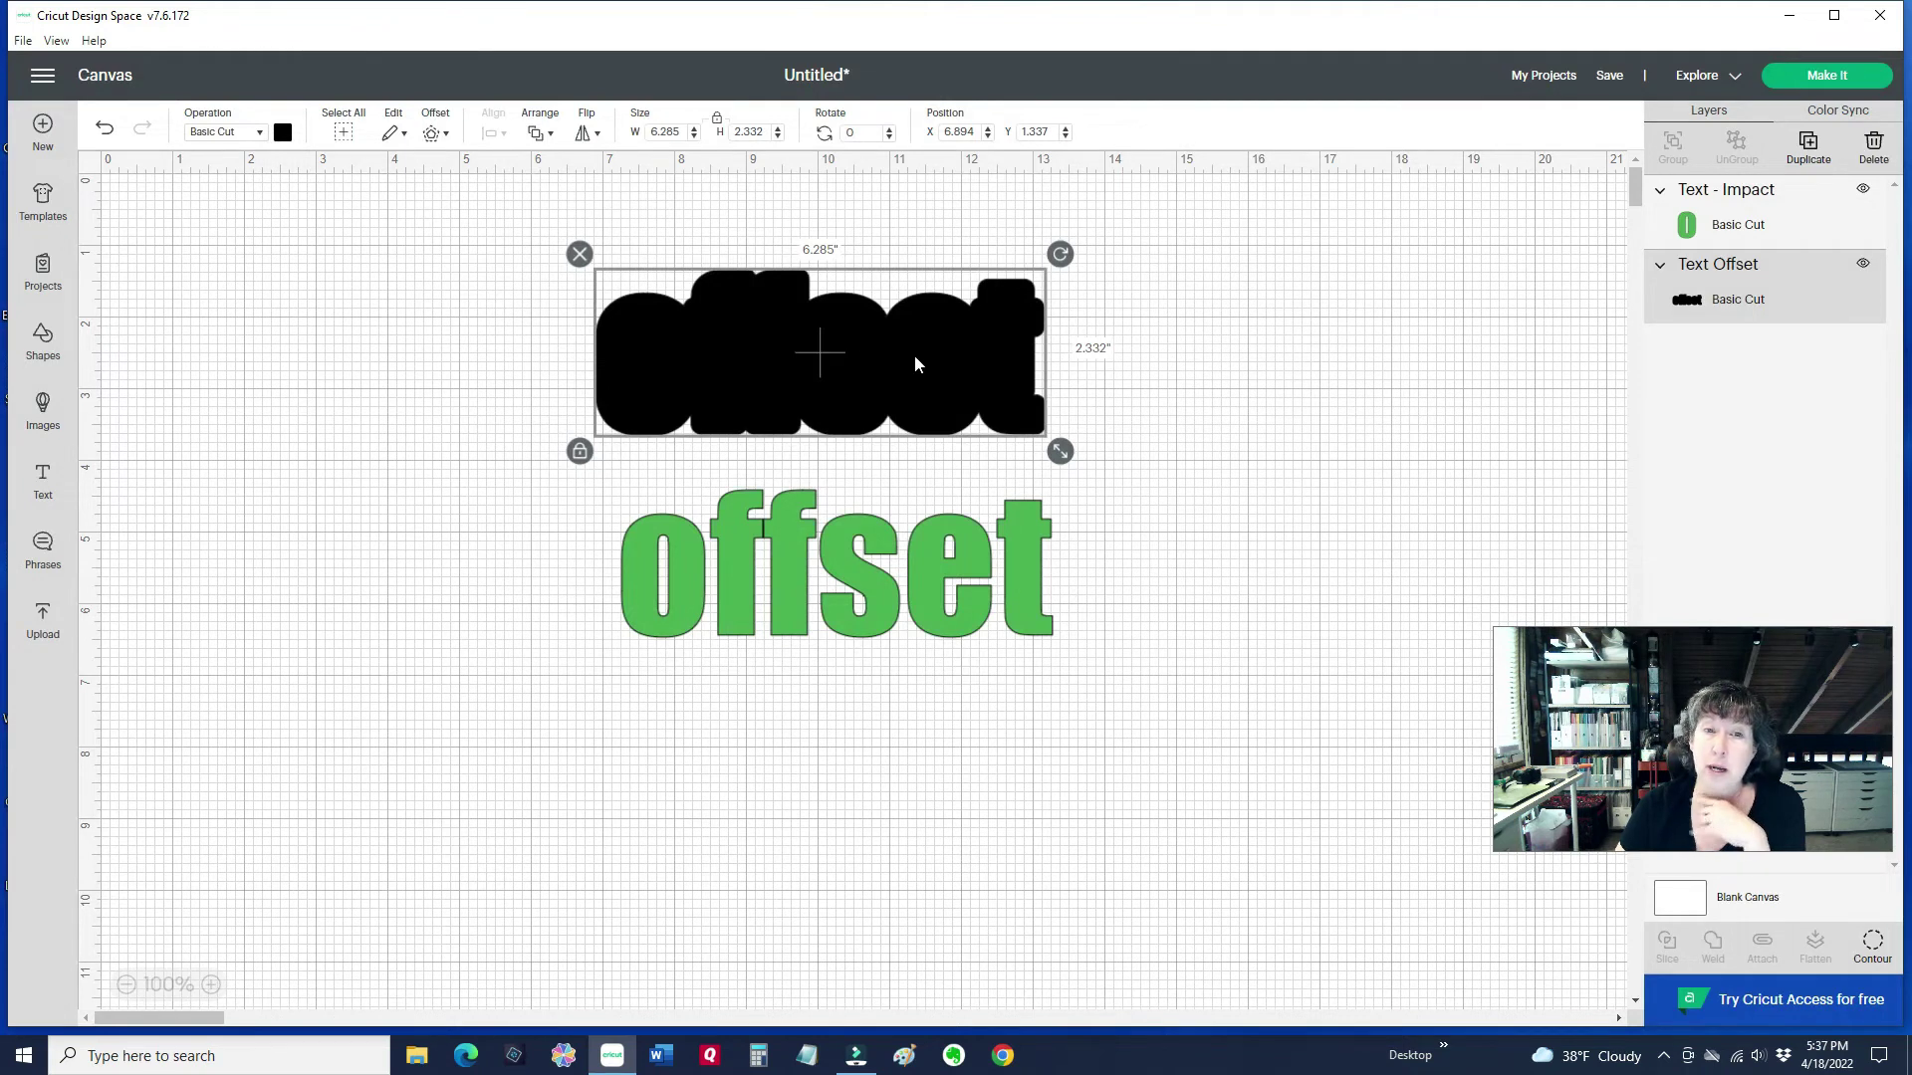
Restore all the black offset's contours and move it up to X 6.769, Y 0.948.
click(1883, 934)
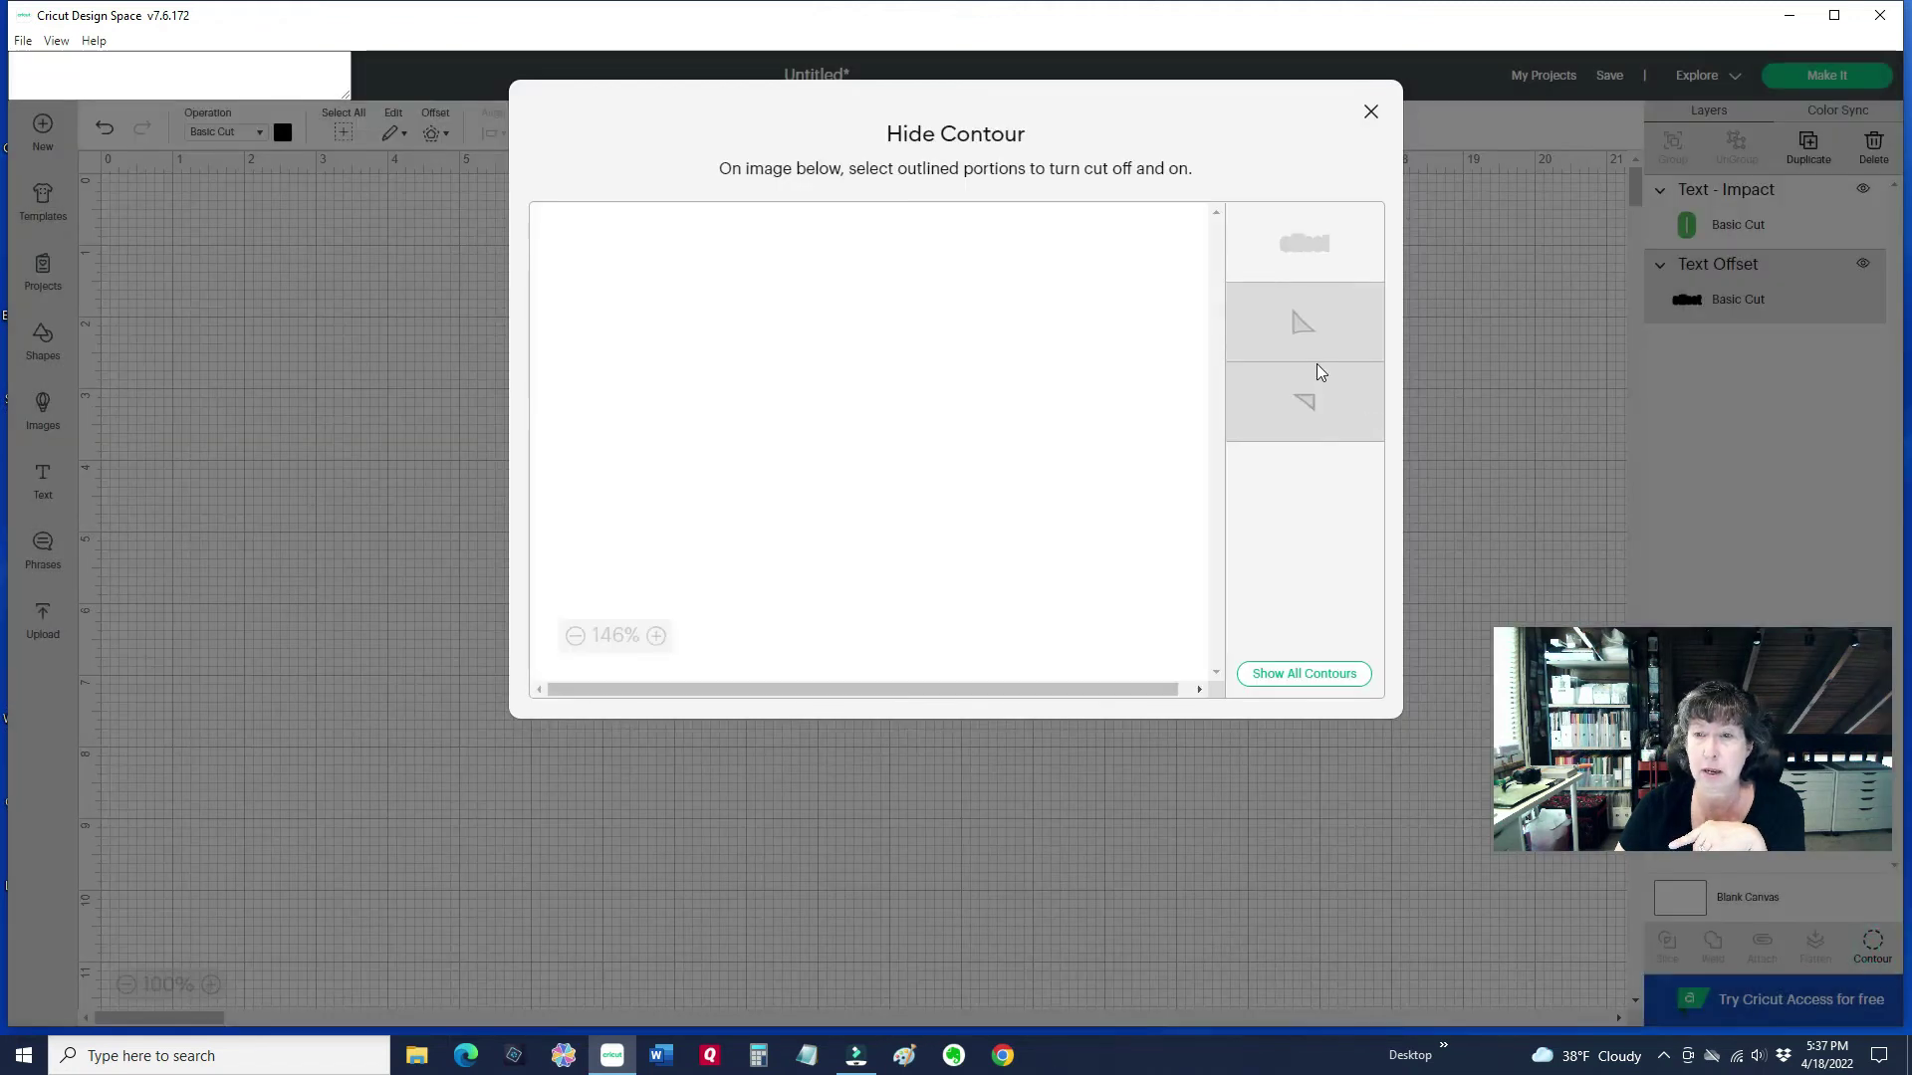
click(1312, 674)
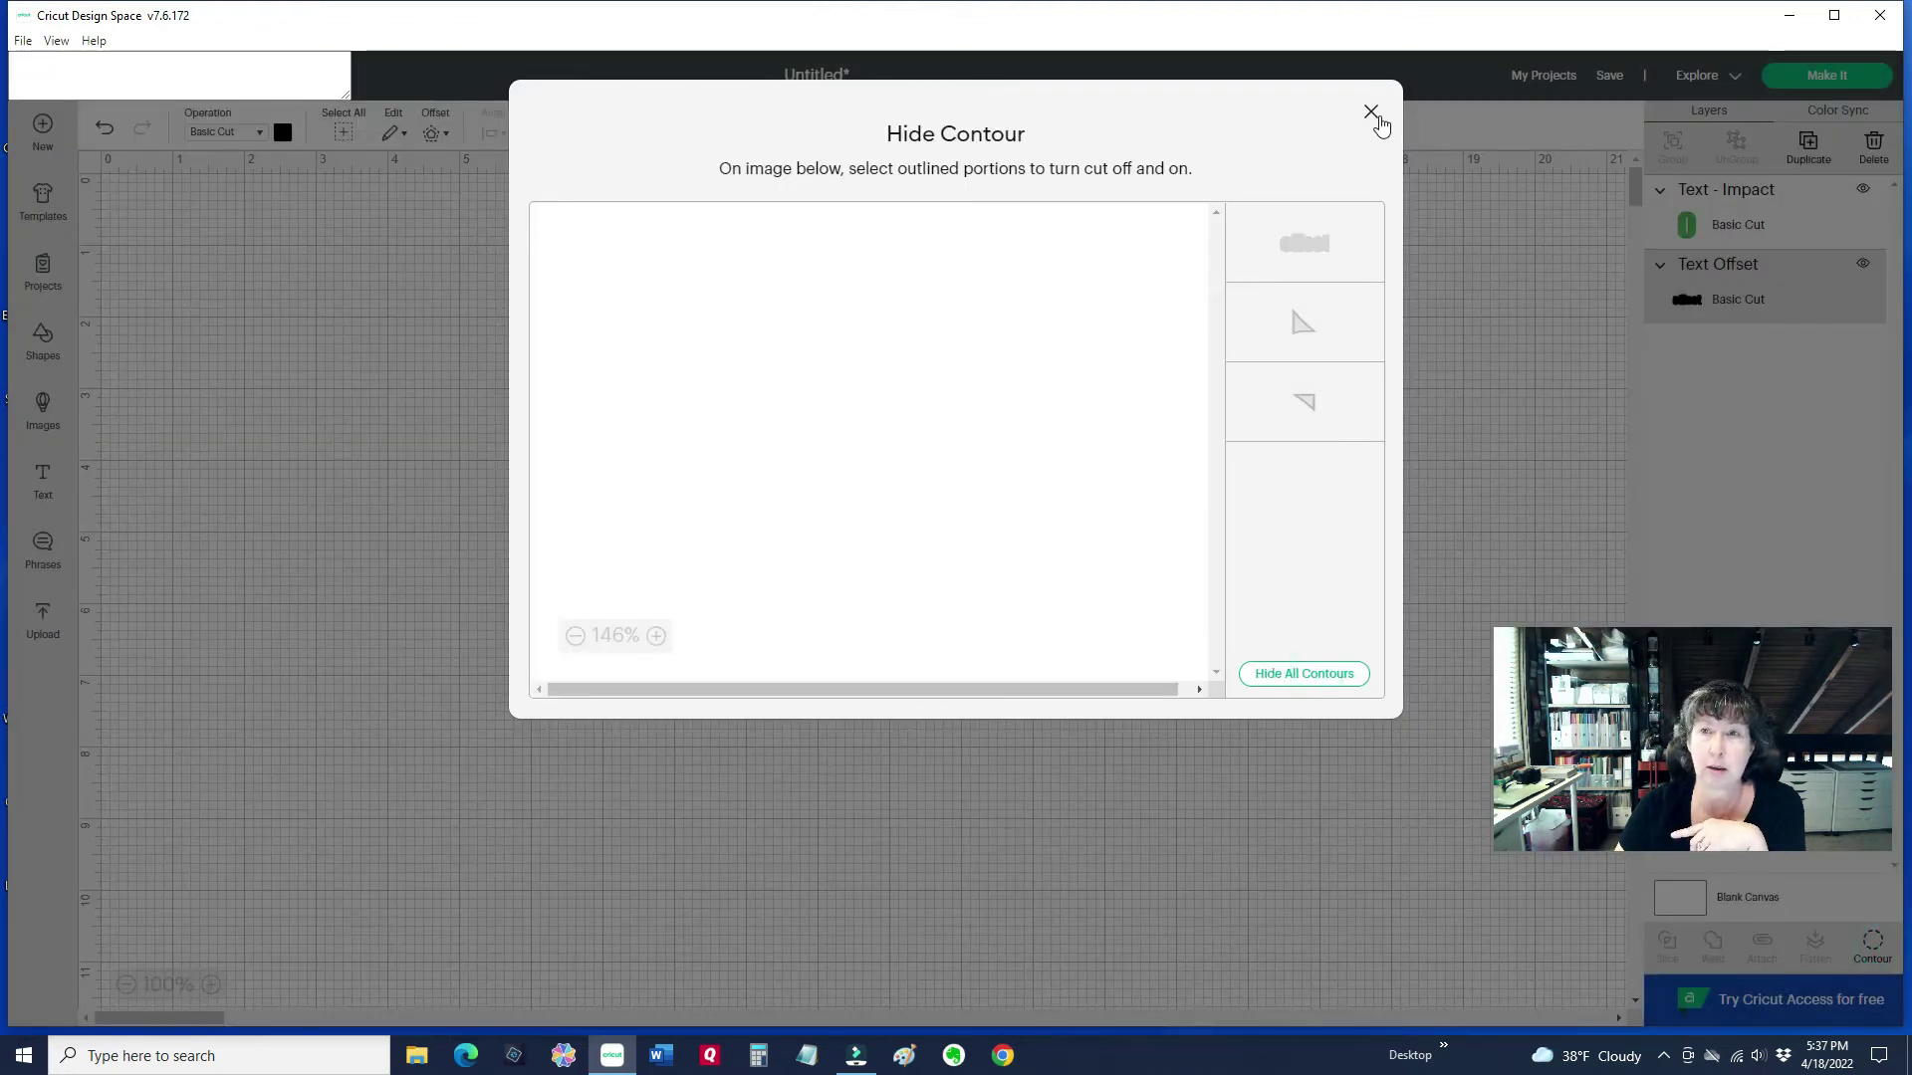
click(1372, 113)
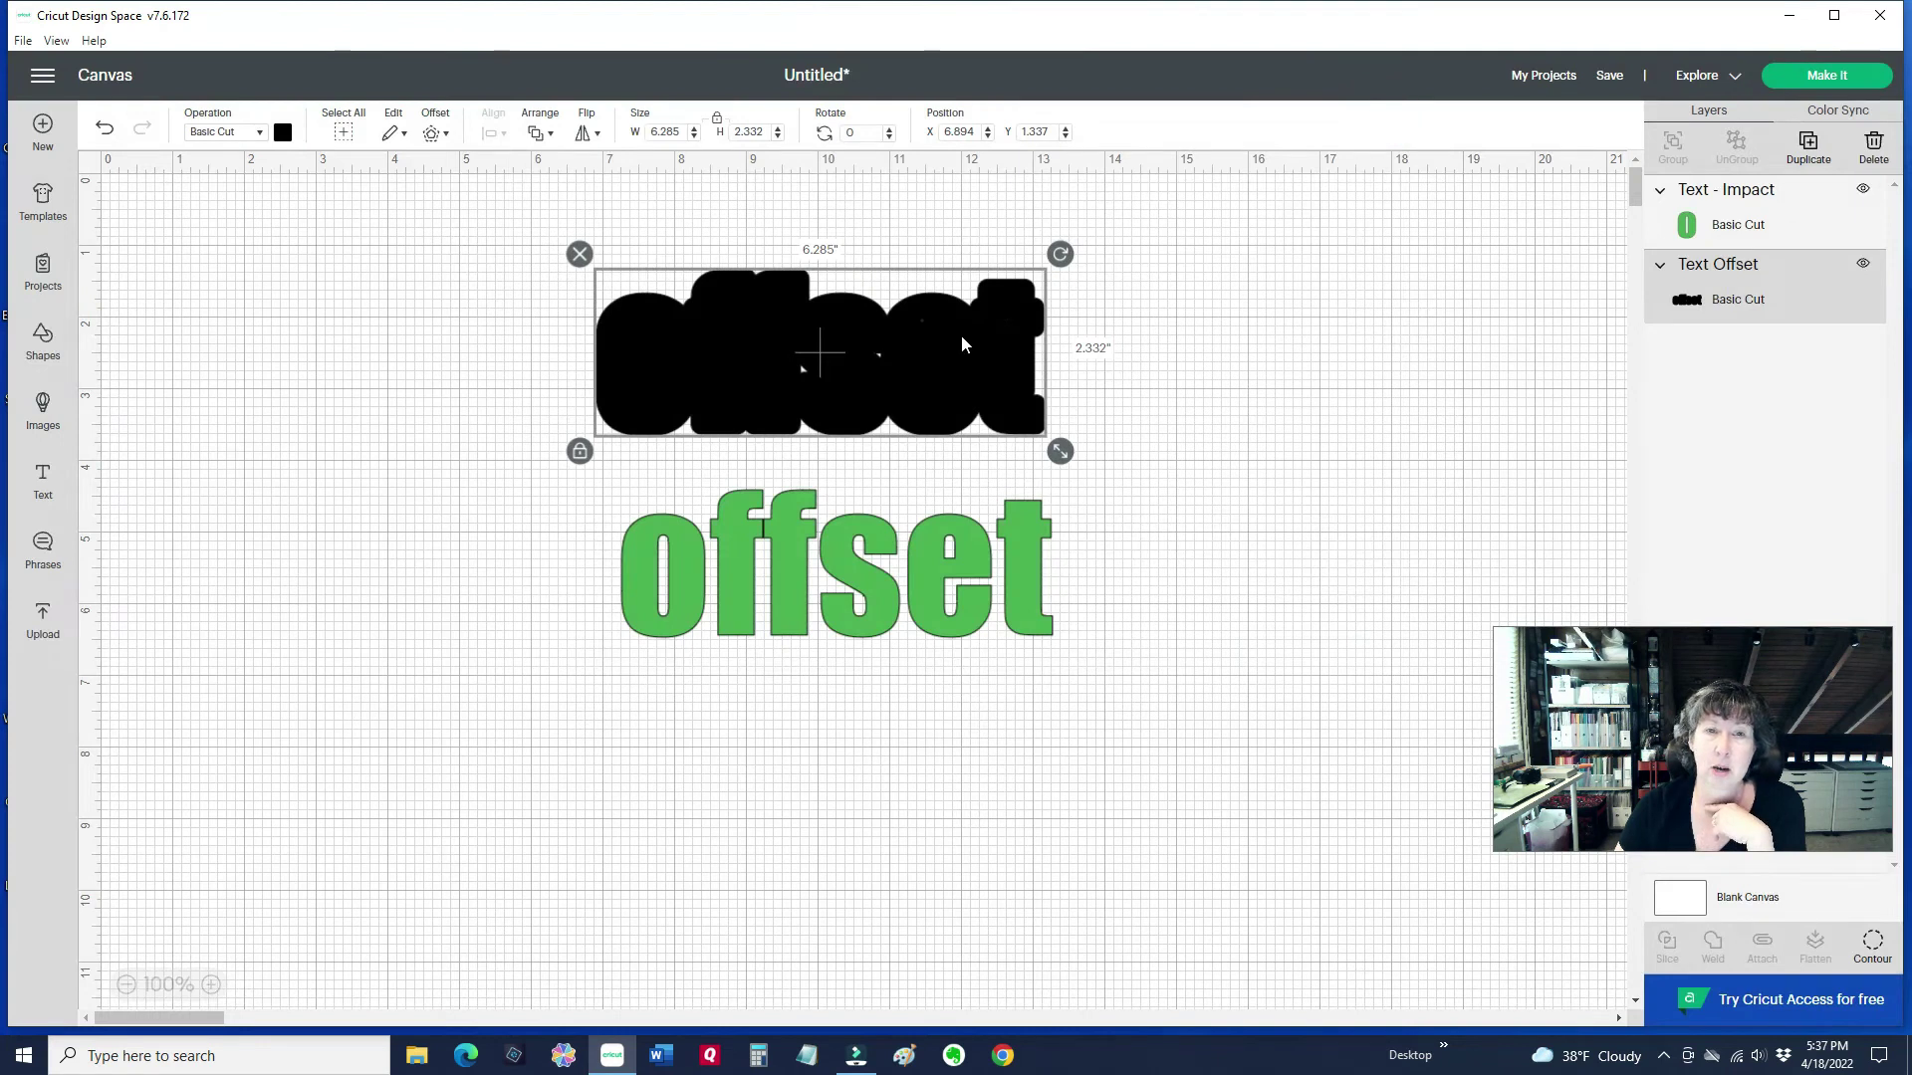
drag(962, 343, 921, 309)
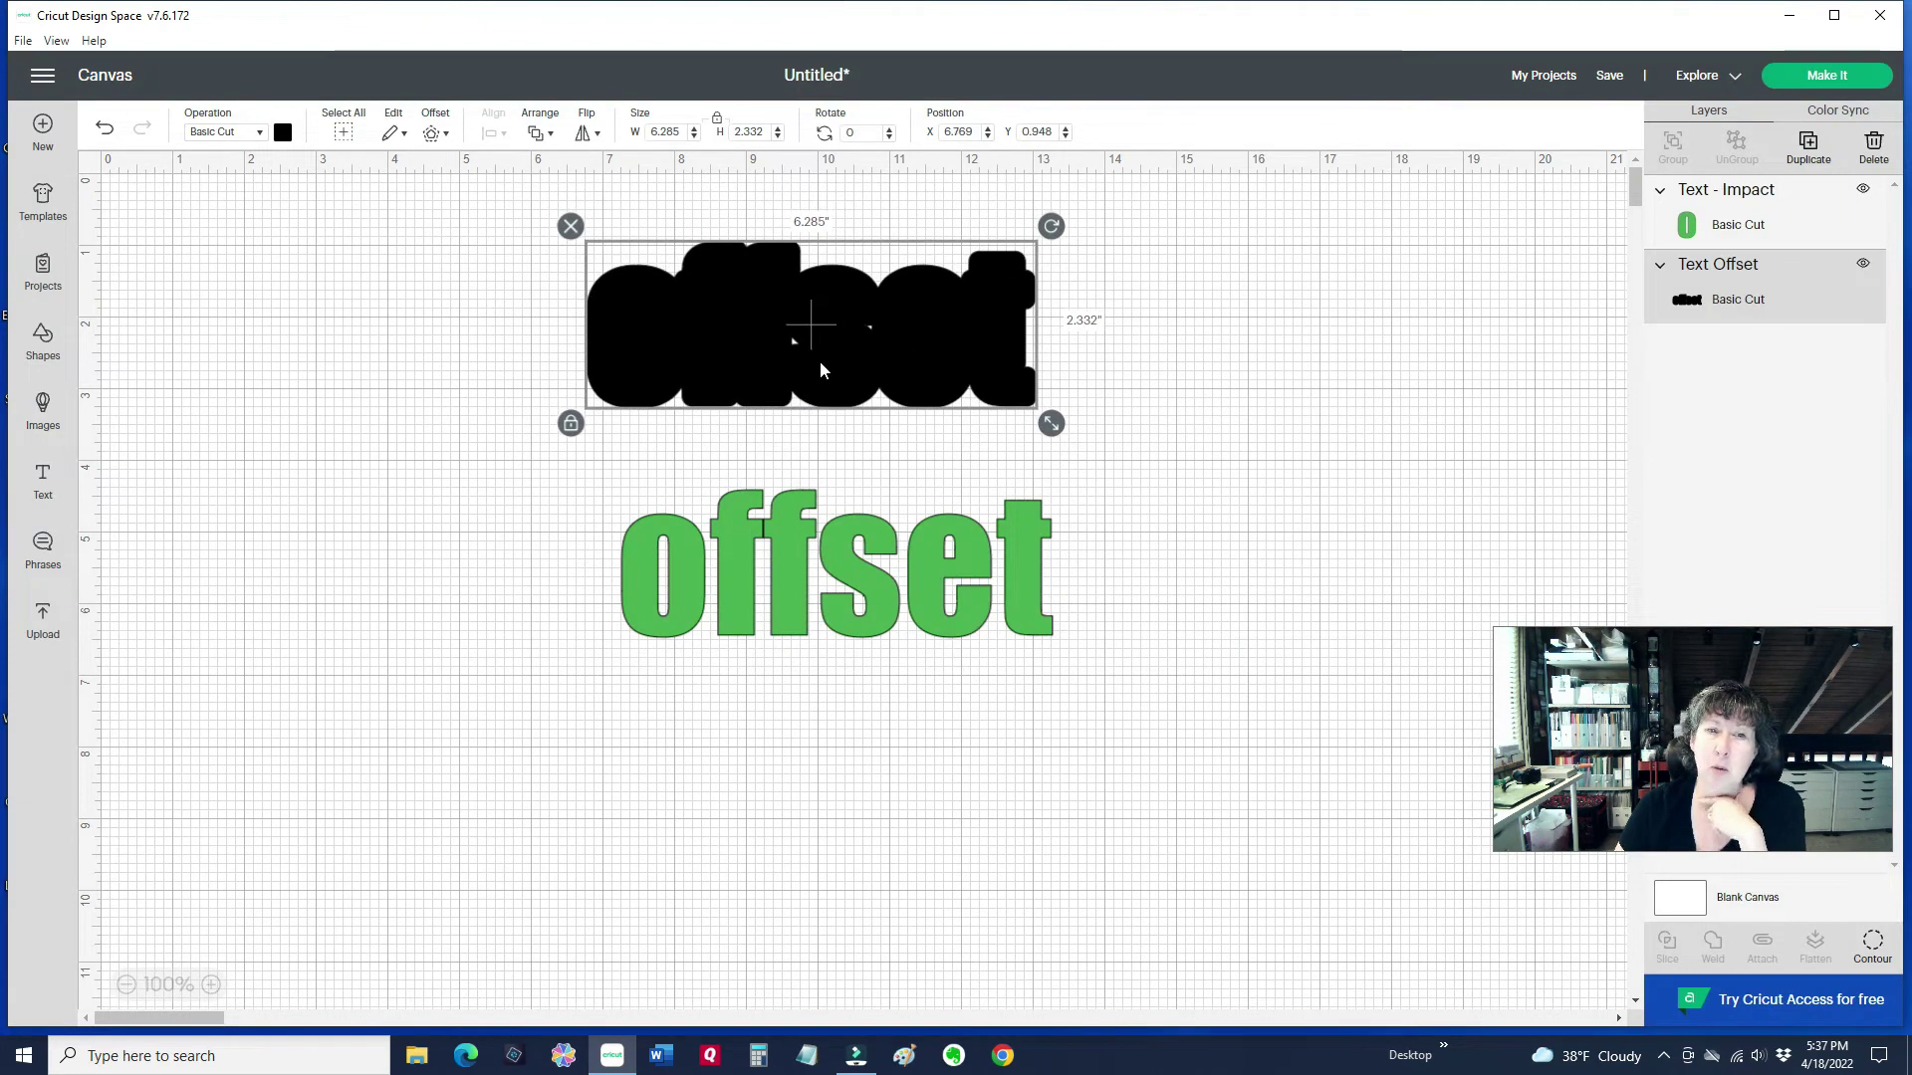
Drag the green 'offset' text onto the black offset so it sits centred.
click(879, 555)
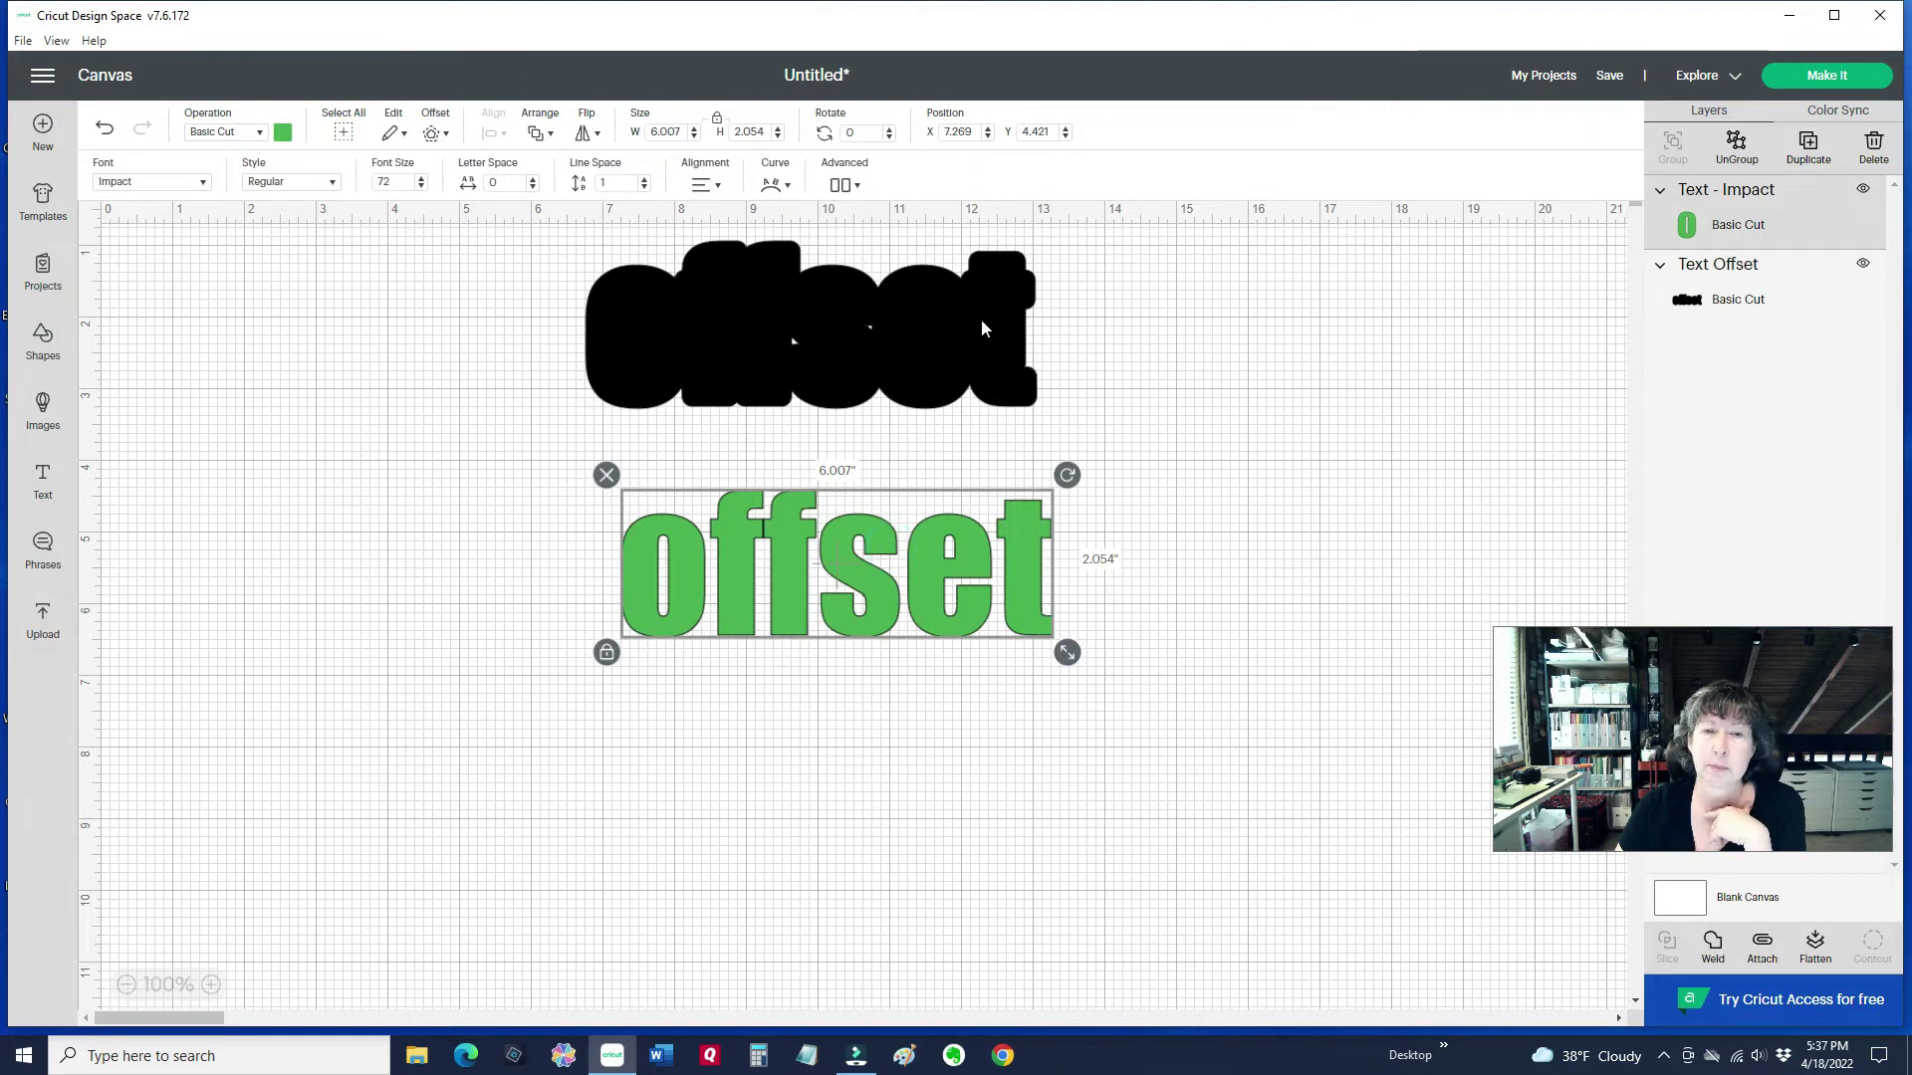
drag(876, 542, 852, 305)
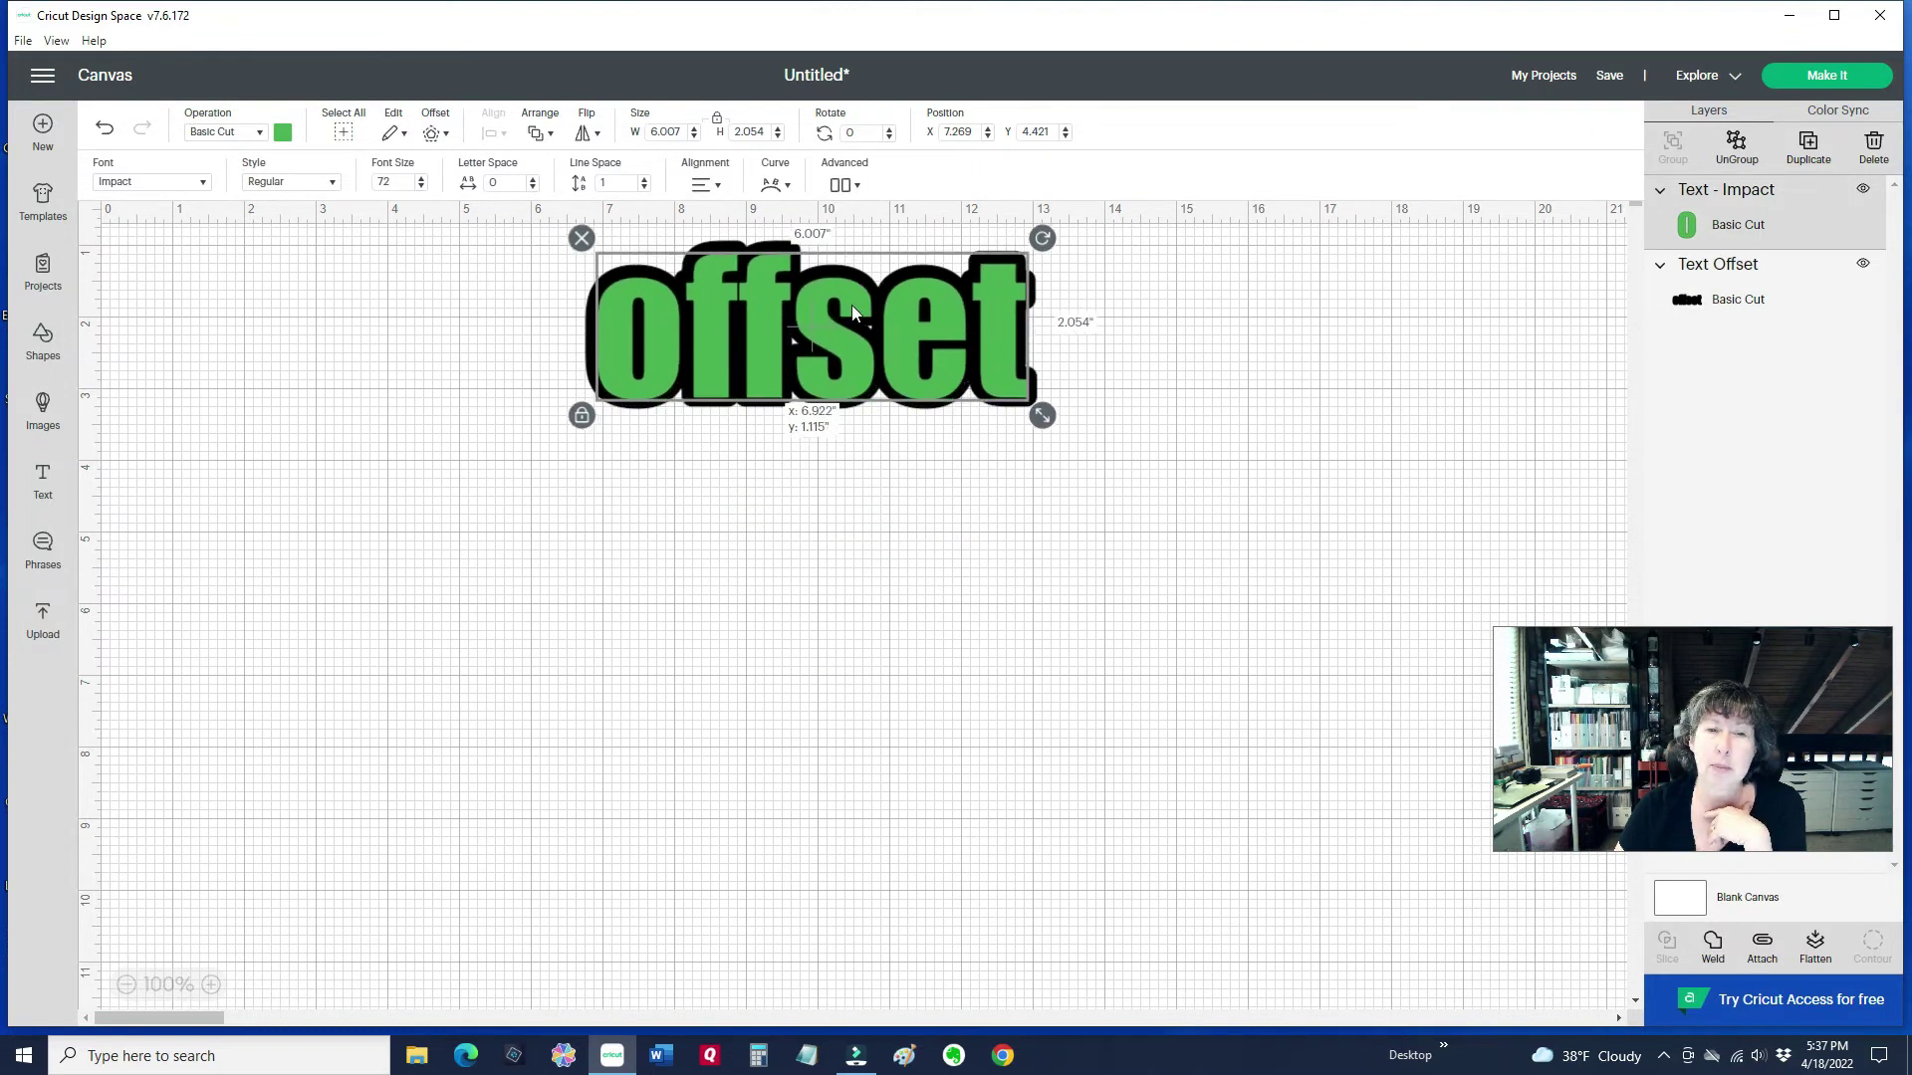
click(834, 435)
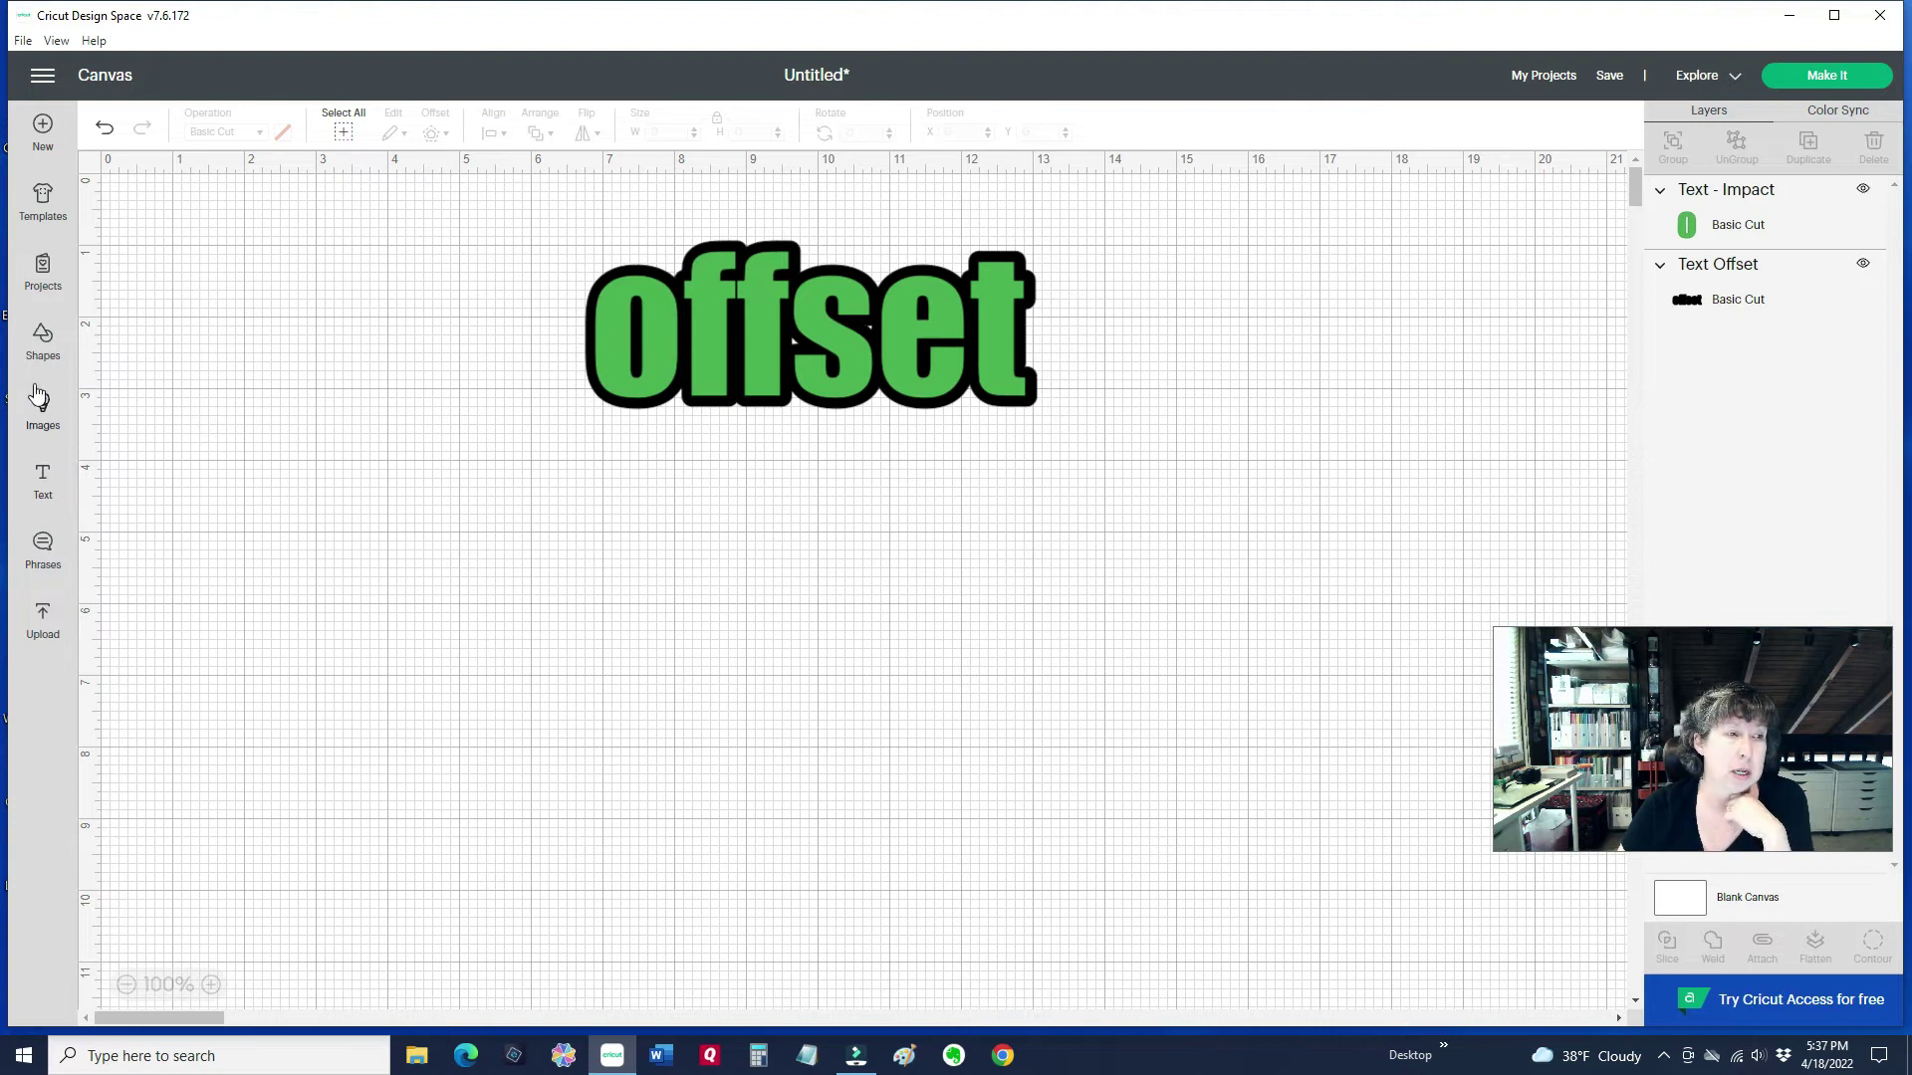
Show Image Sets filtered to Purchased and scroll to Close To My Heart - Artistry.
click(42, 420)
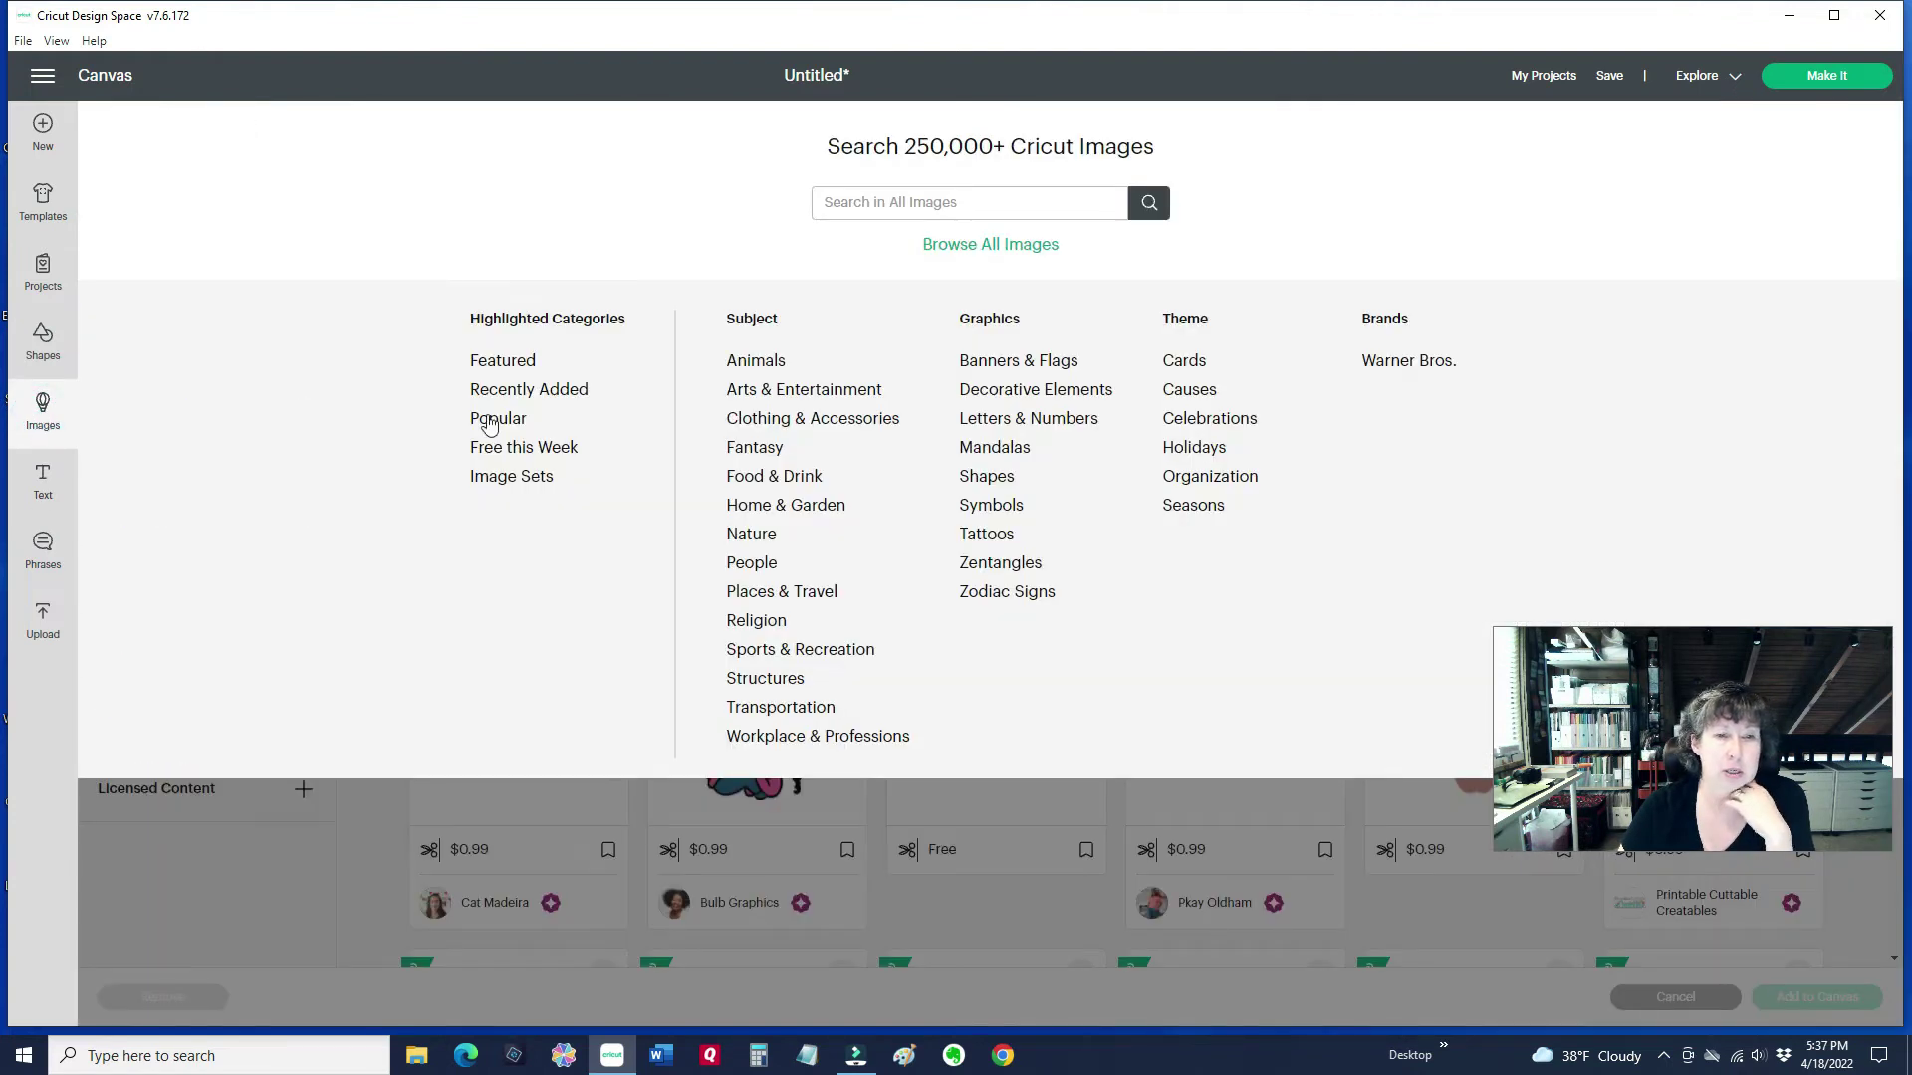
click(512, 482)
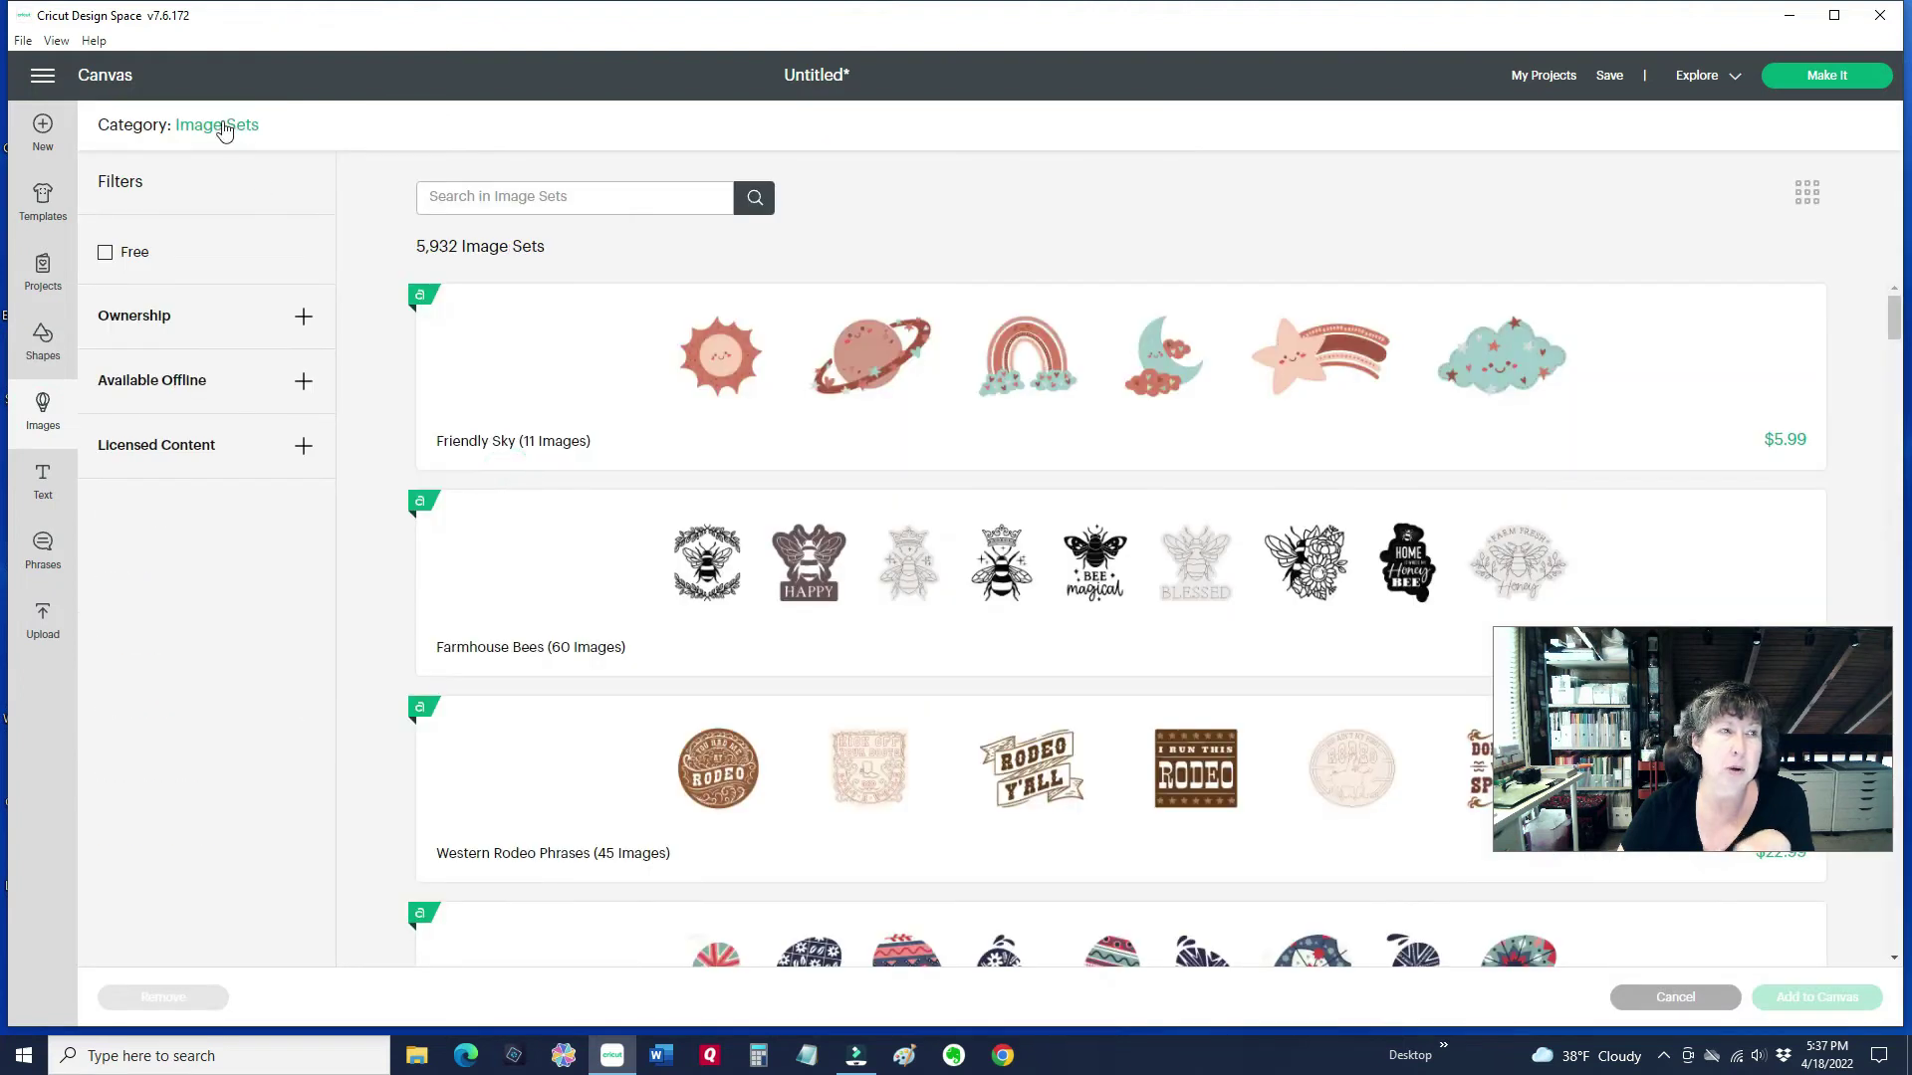
click(224, 128)
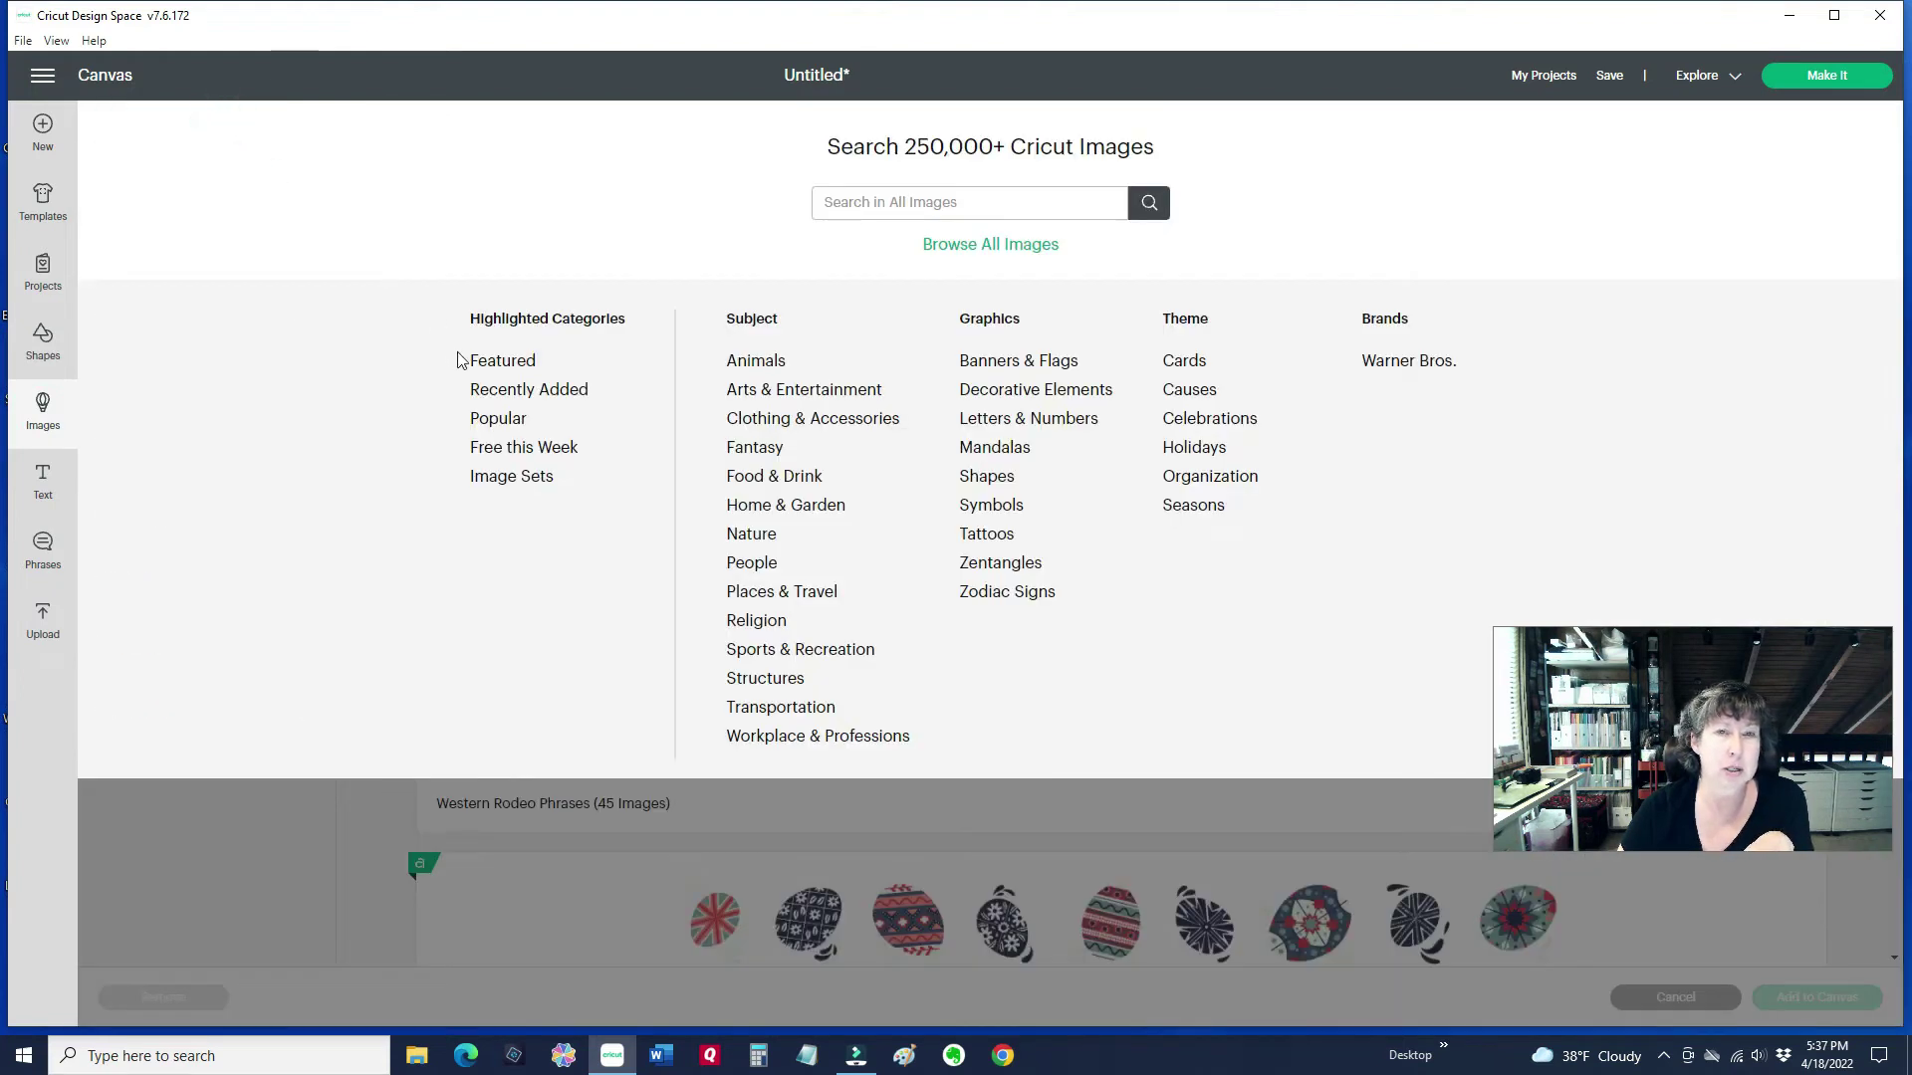
click(522, 482)
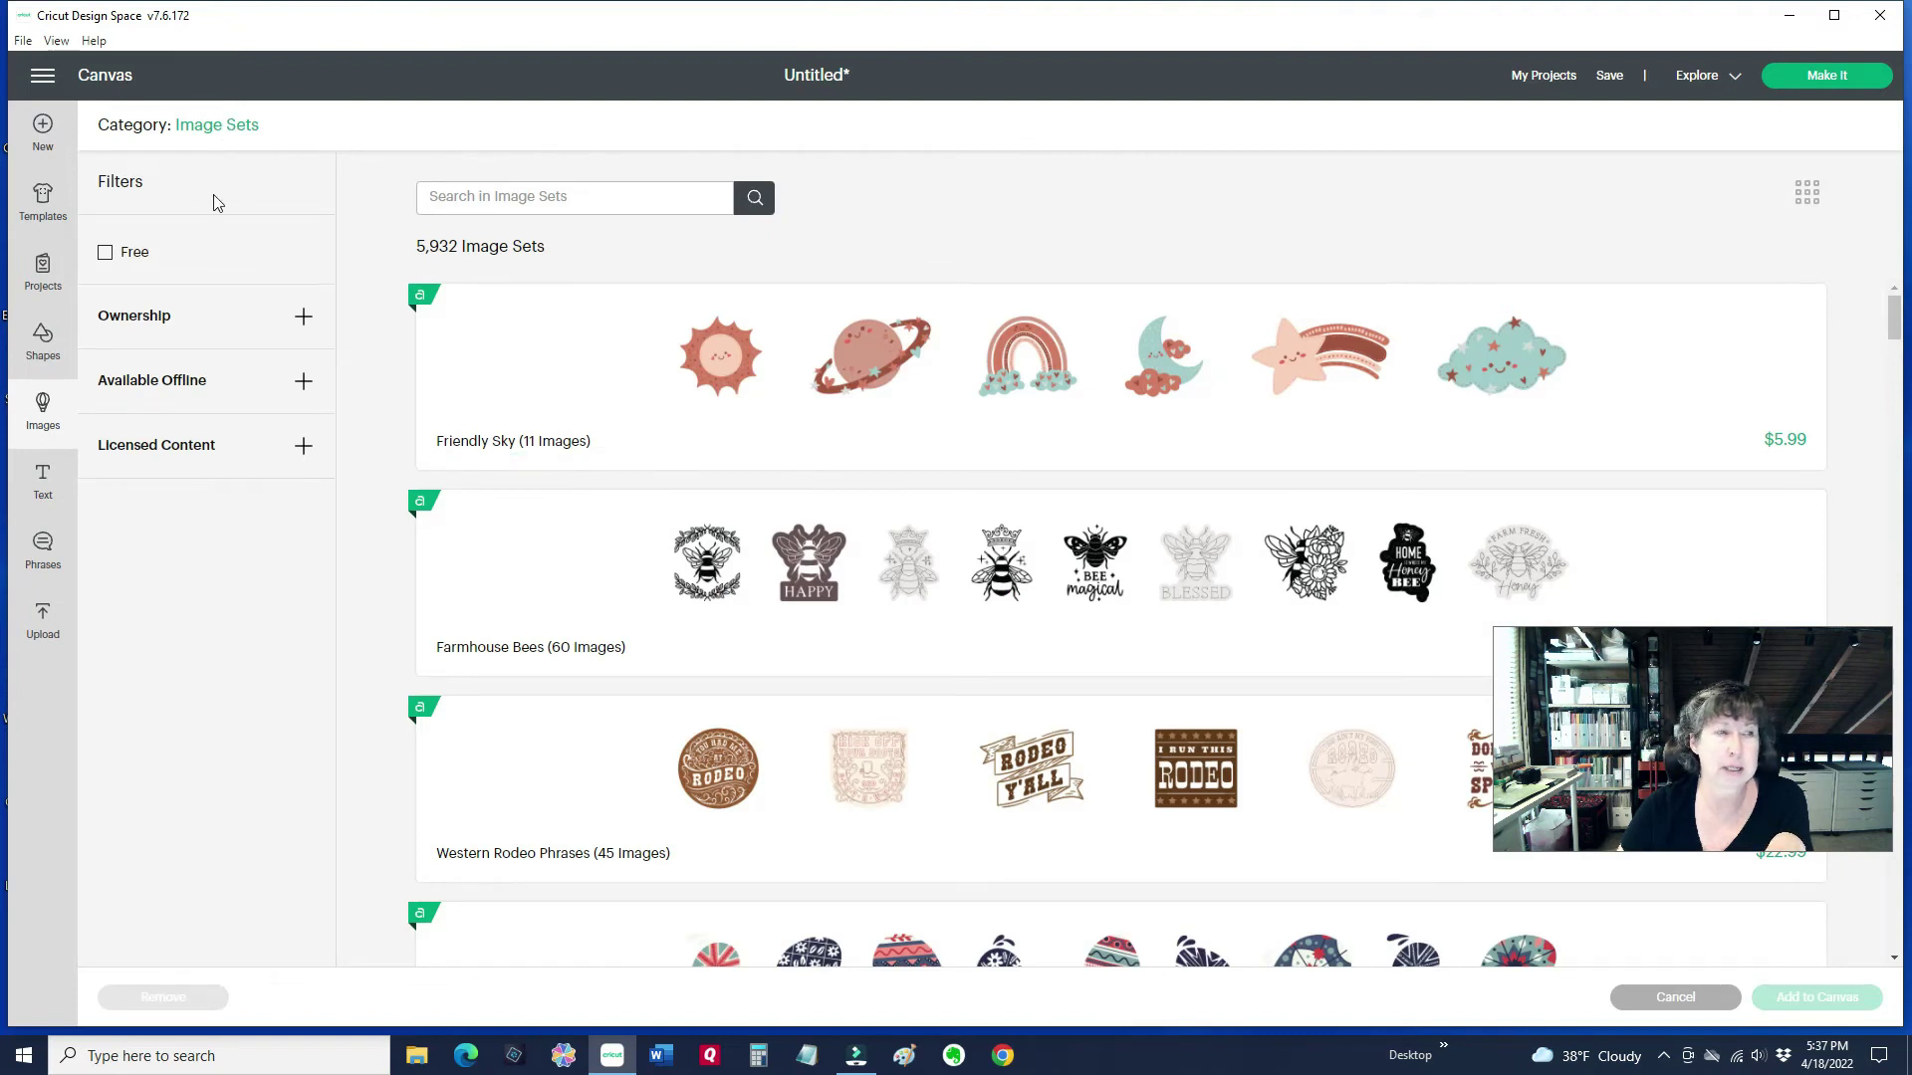
click(302, 316)
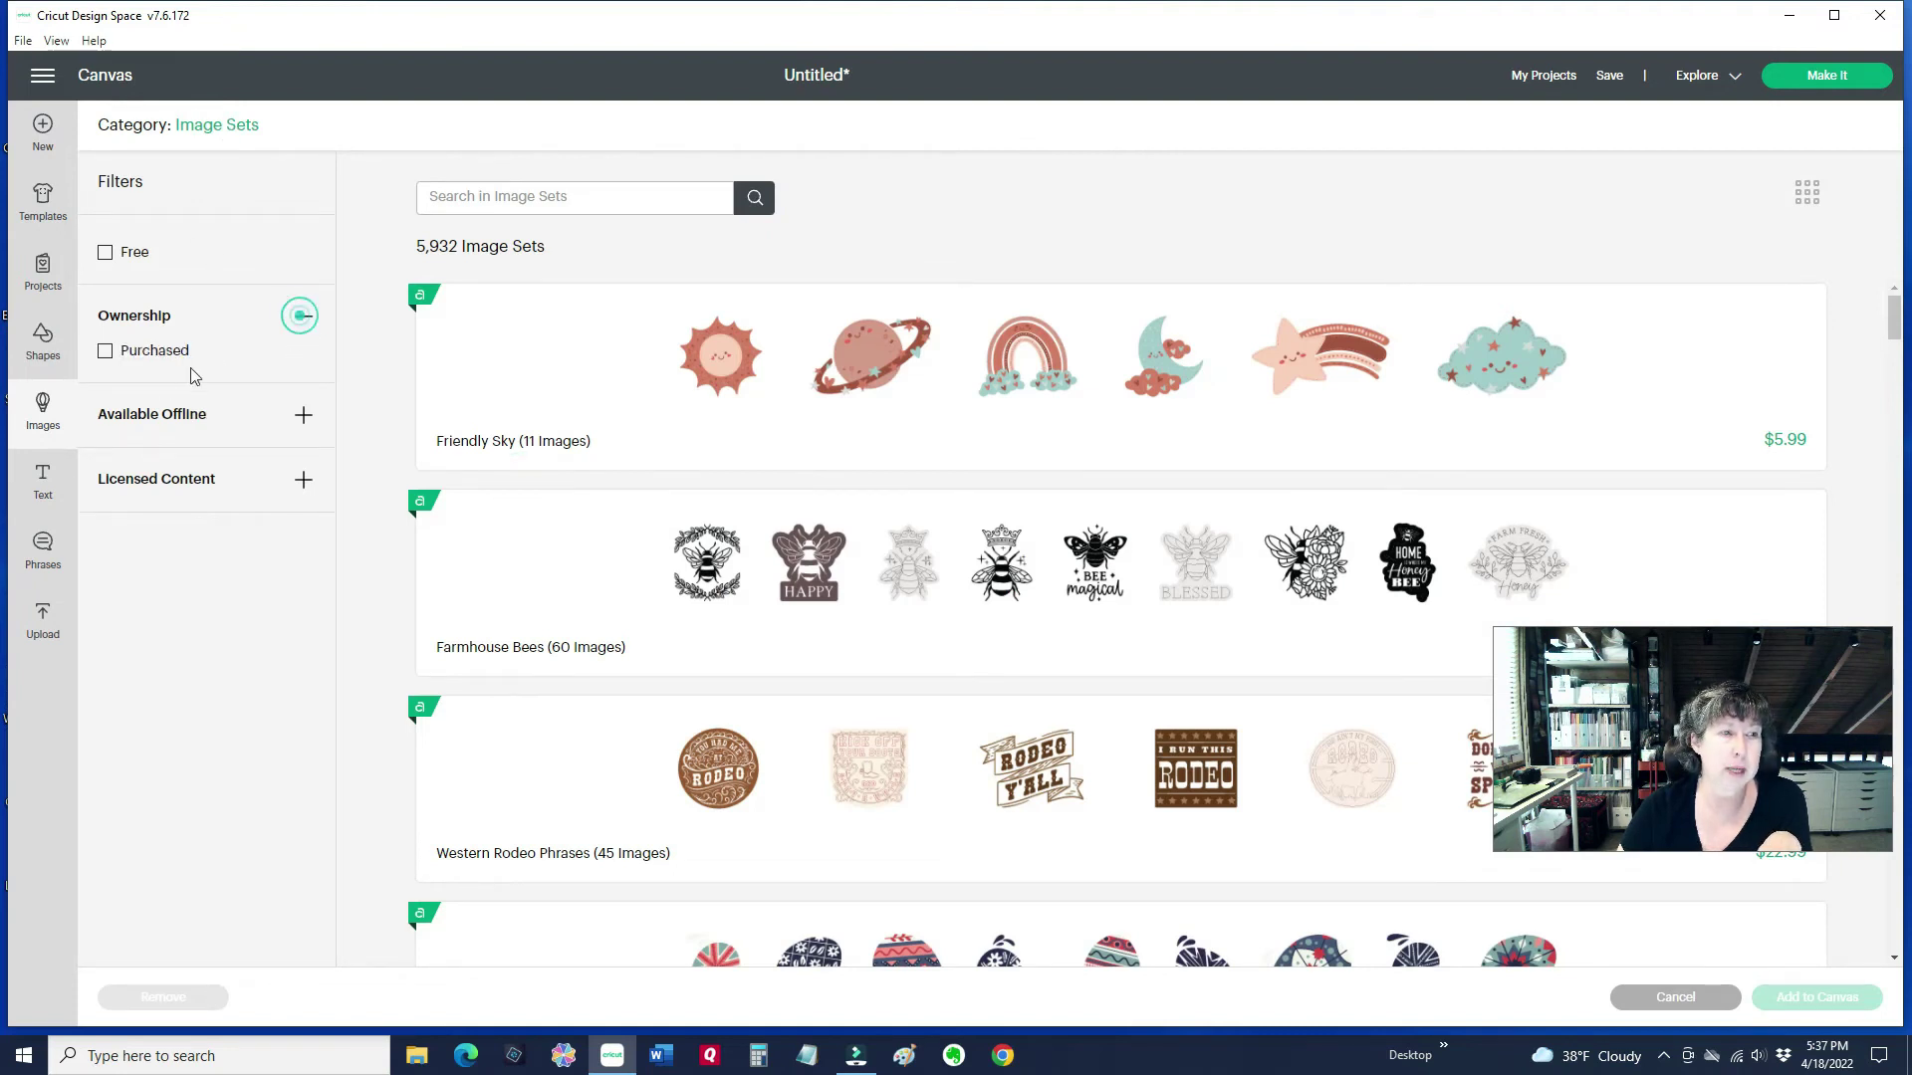
click(105, 351)
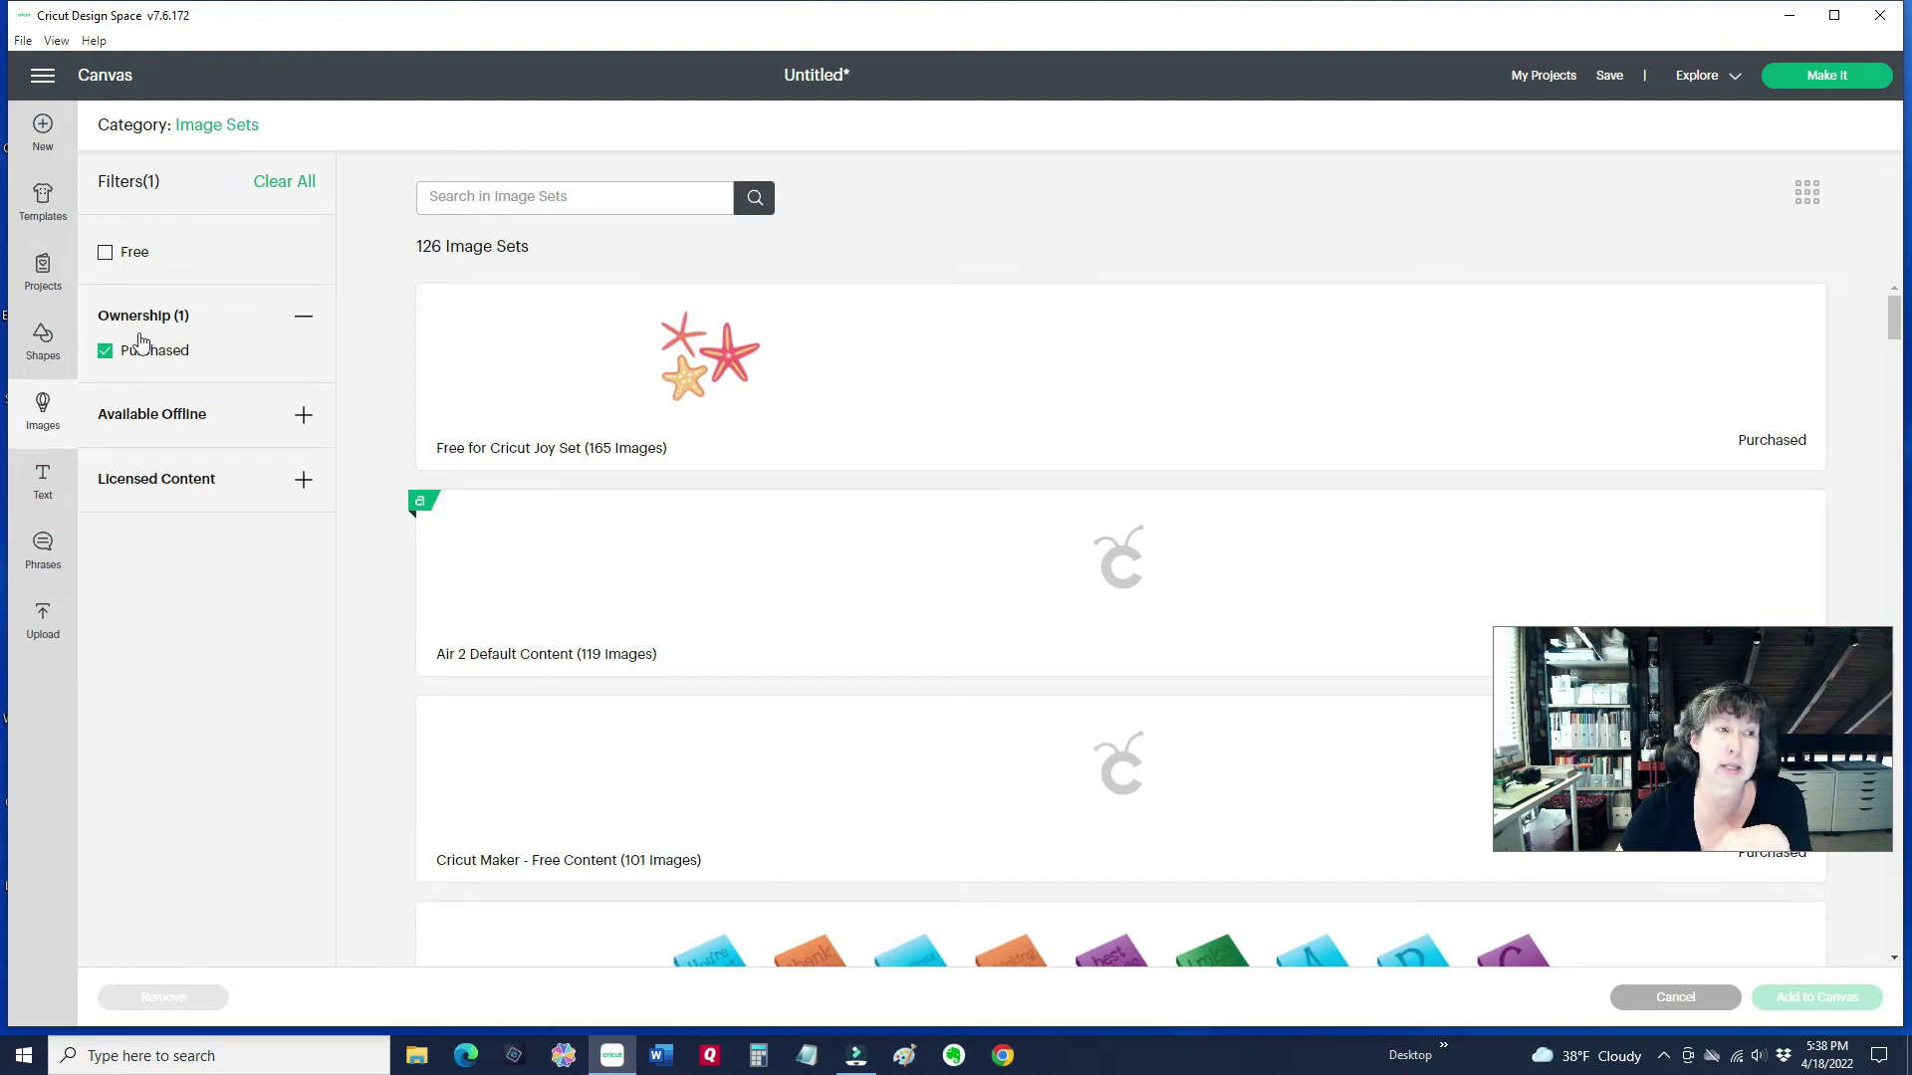
scroll(678, 555, down, 6)
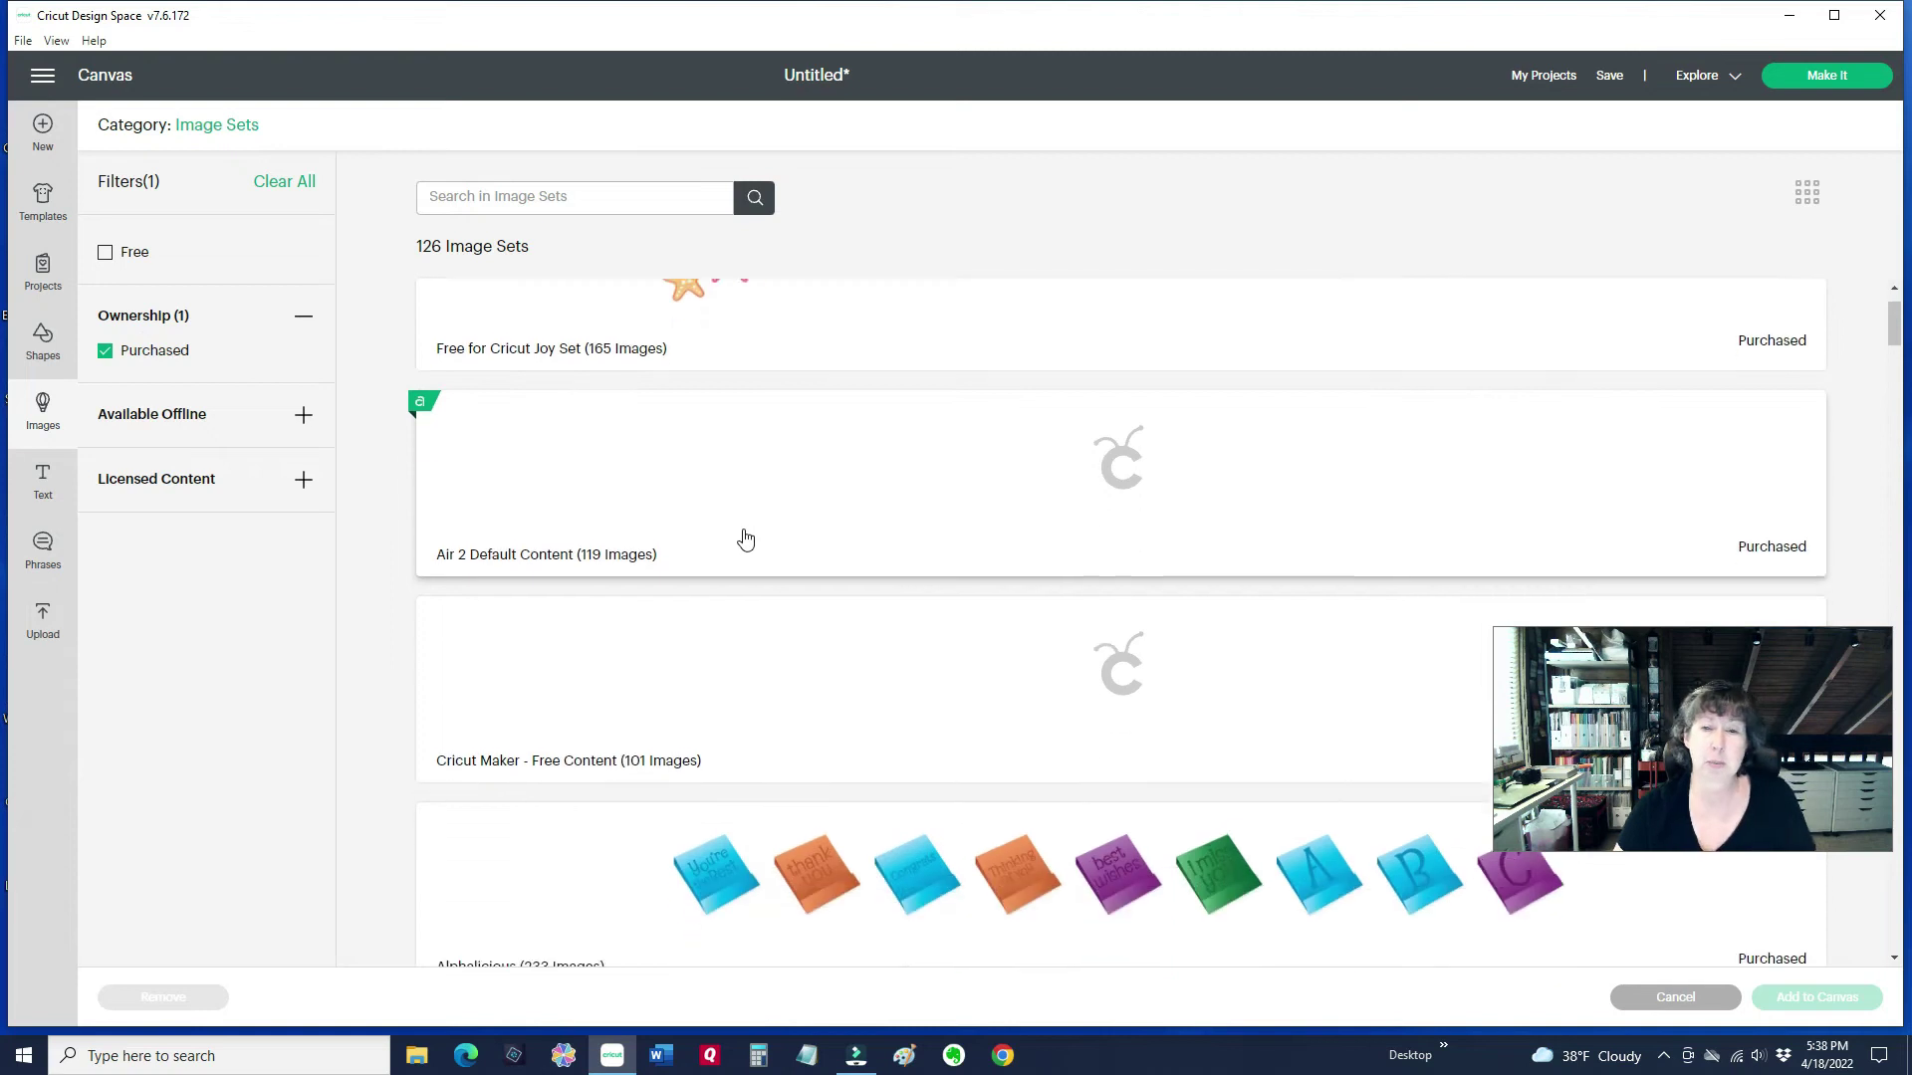
scroll(762, 481, down, 1)
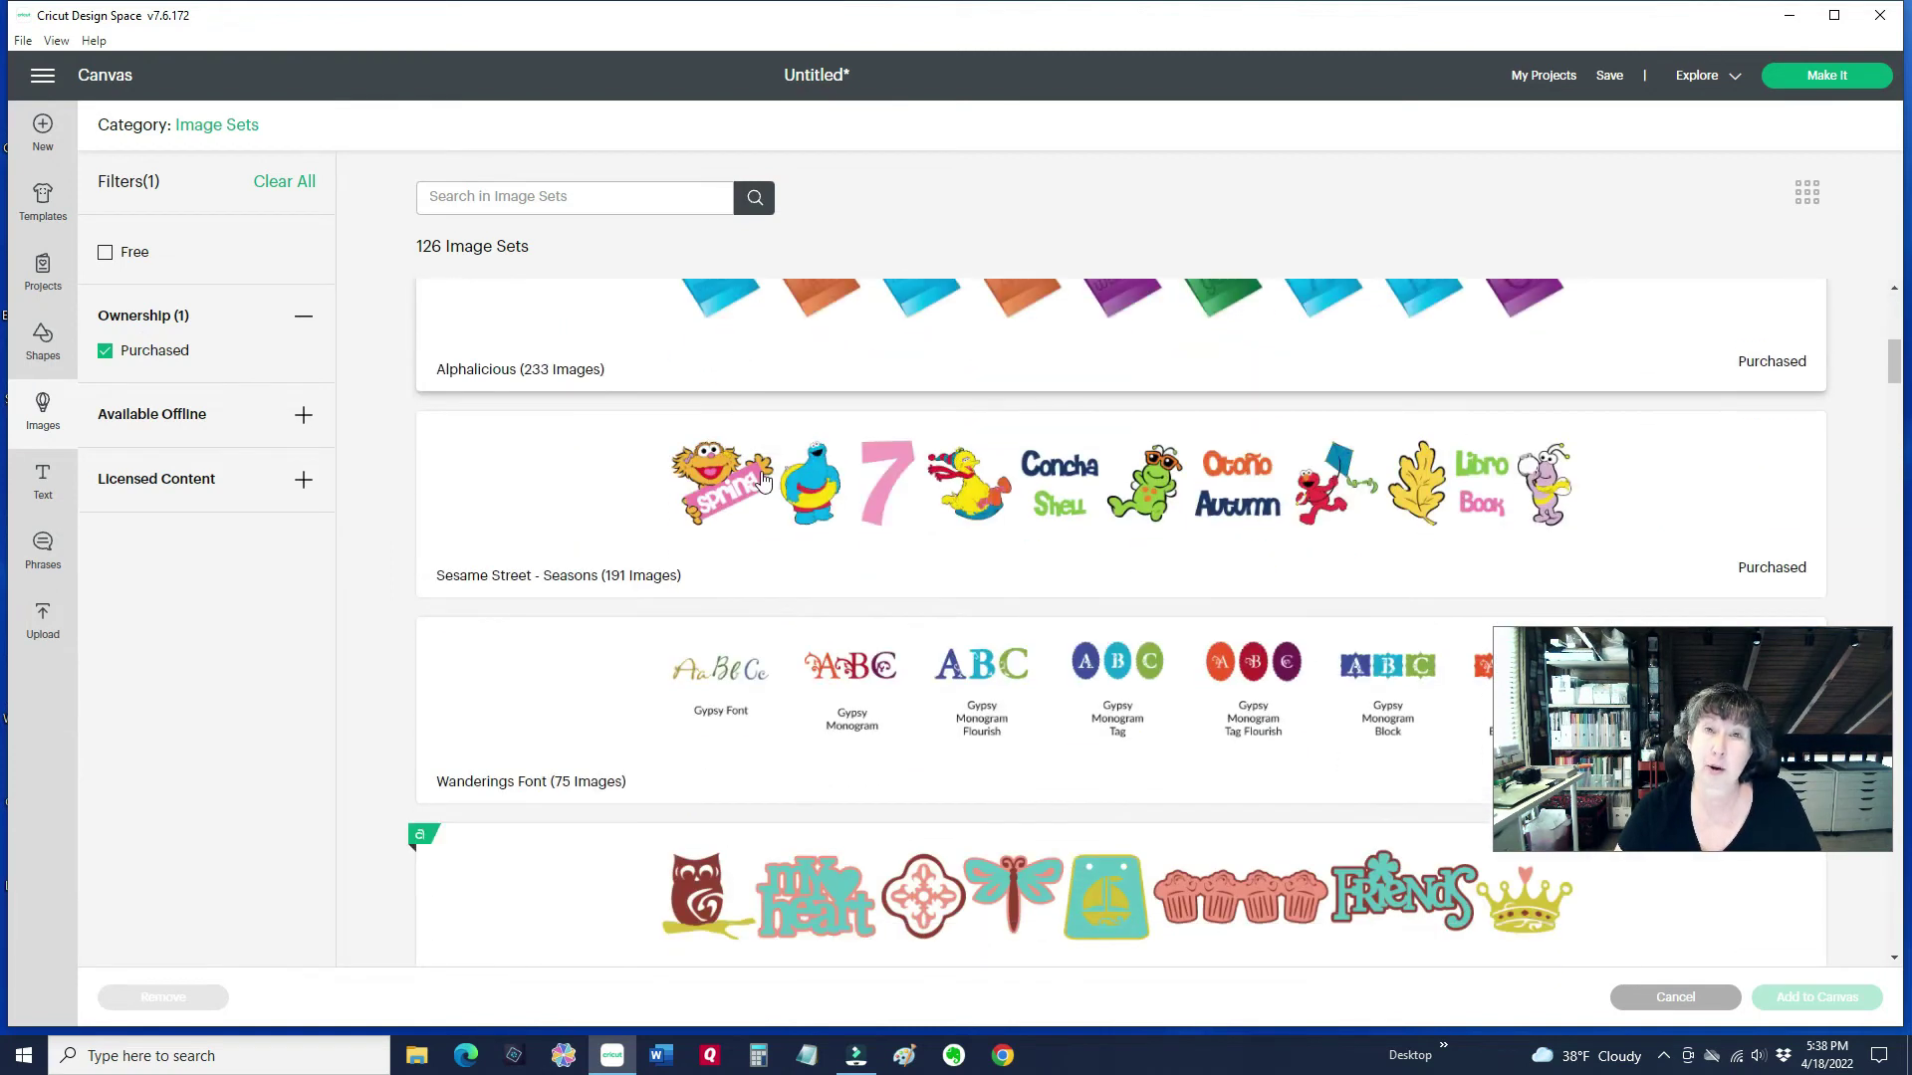
scroll(763, 481, down, 10)
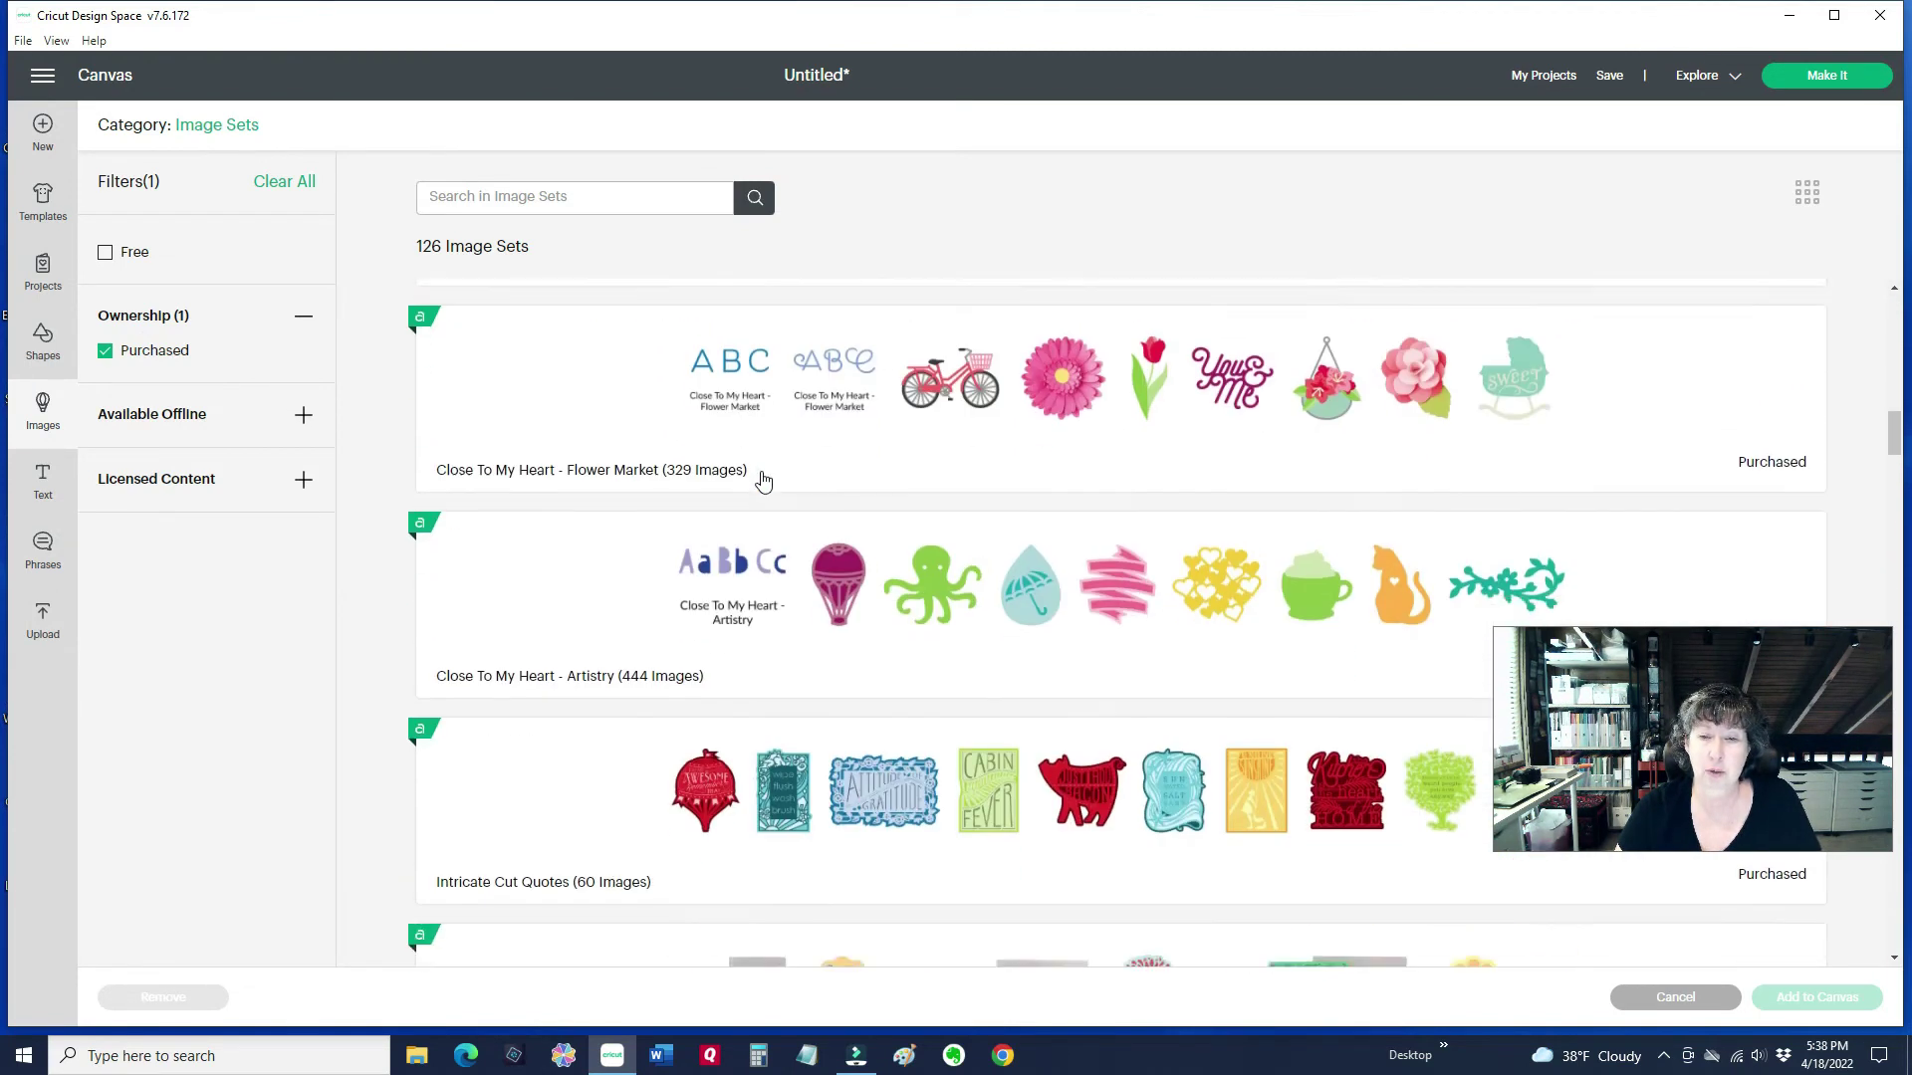
scroll(763, 482, down, 2)
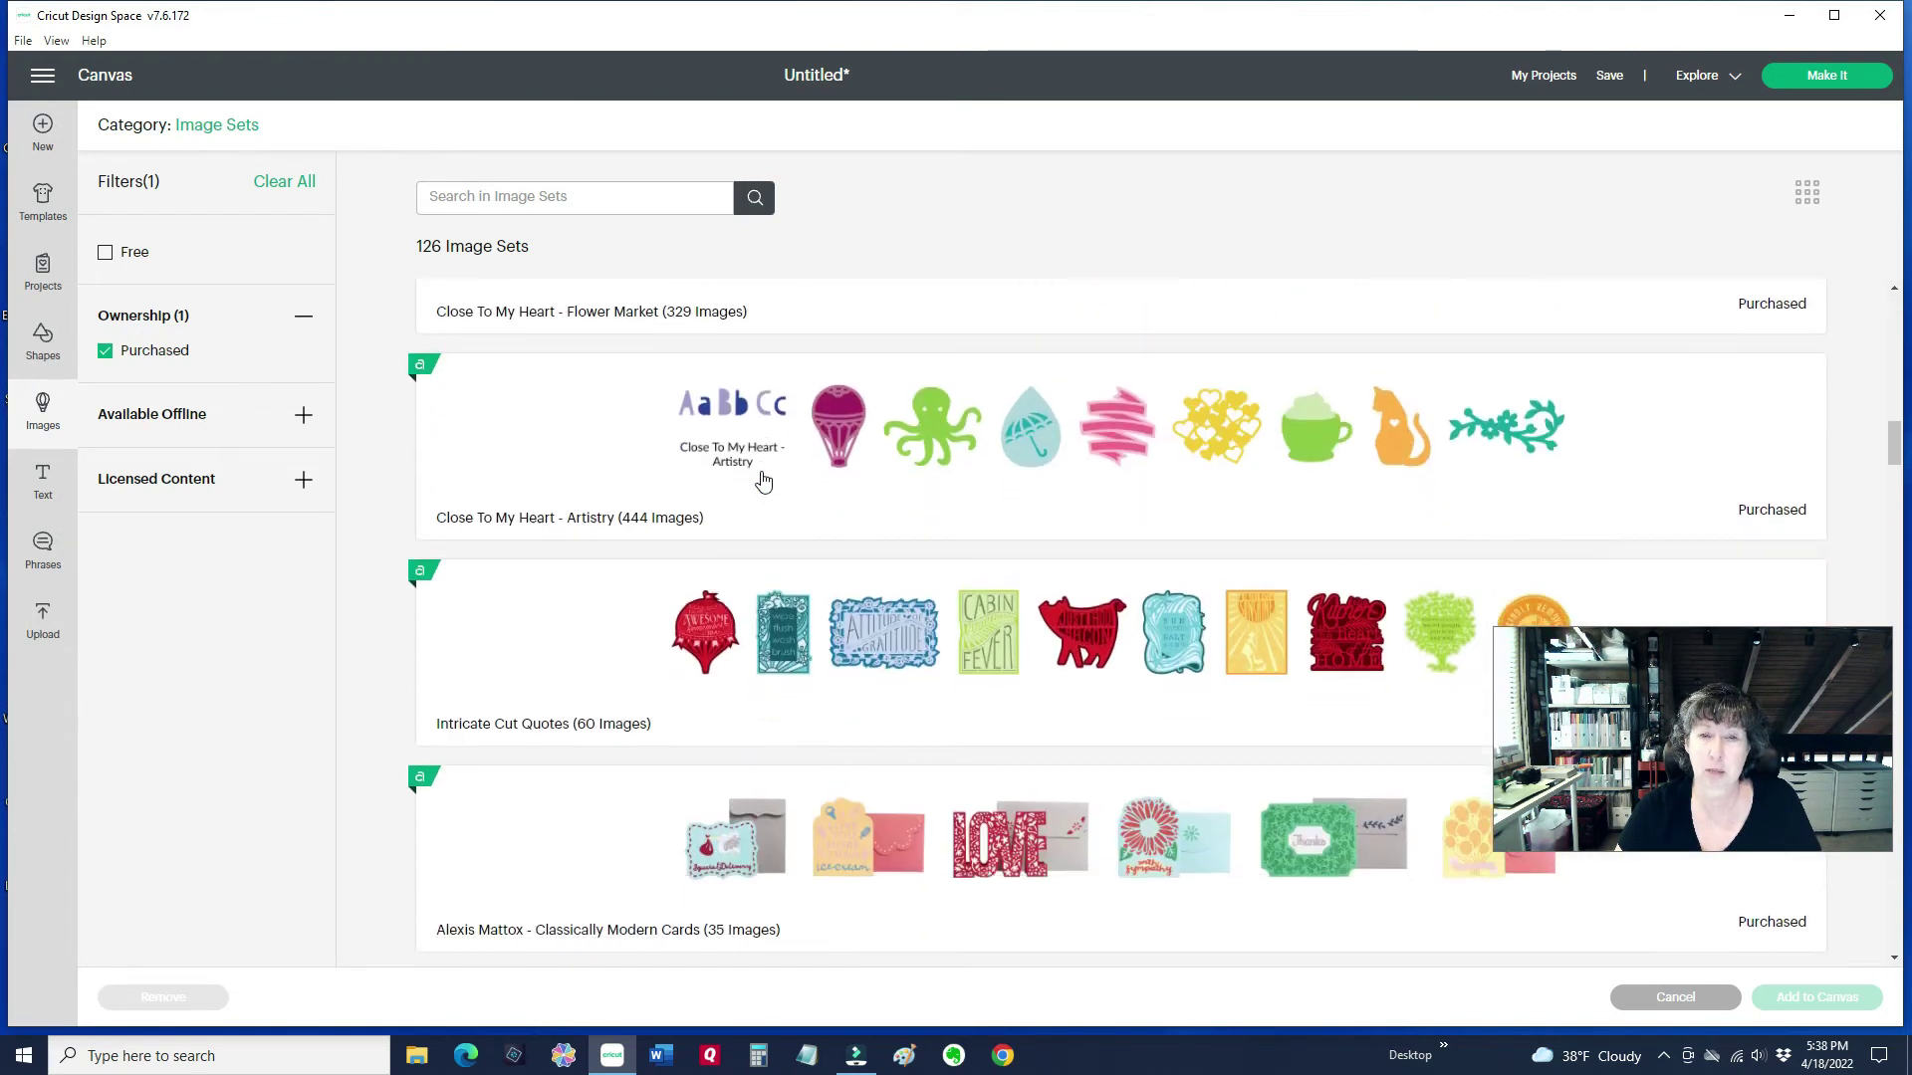
Search the Artistry set for 'octopus' and add the green 3.853 by 3.111 in octopus.
click(514, 462)
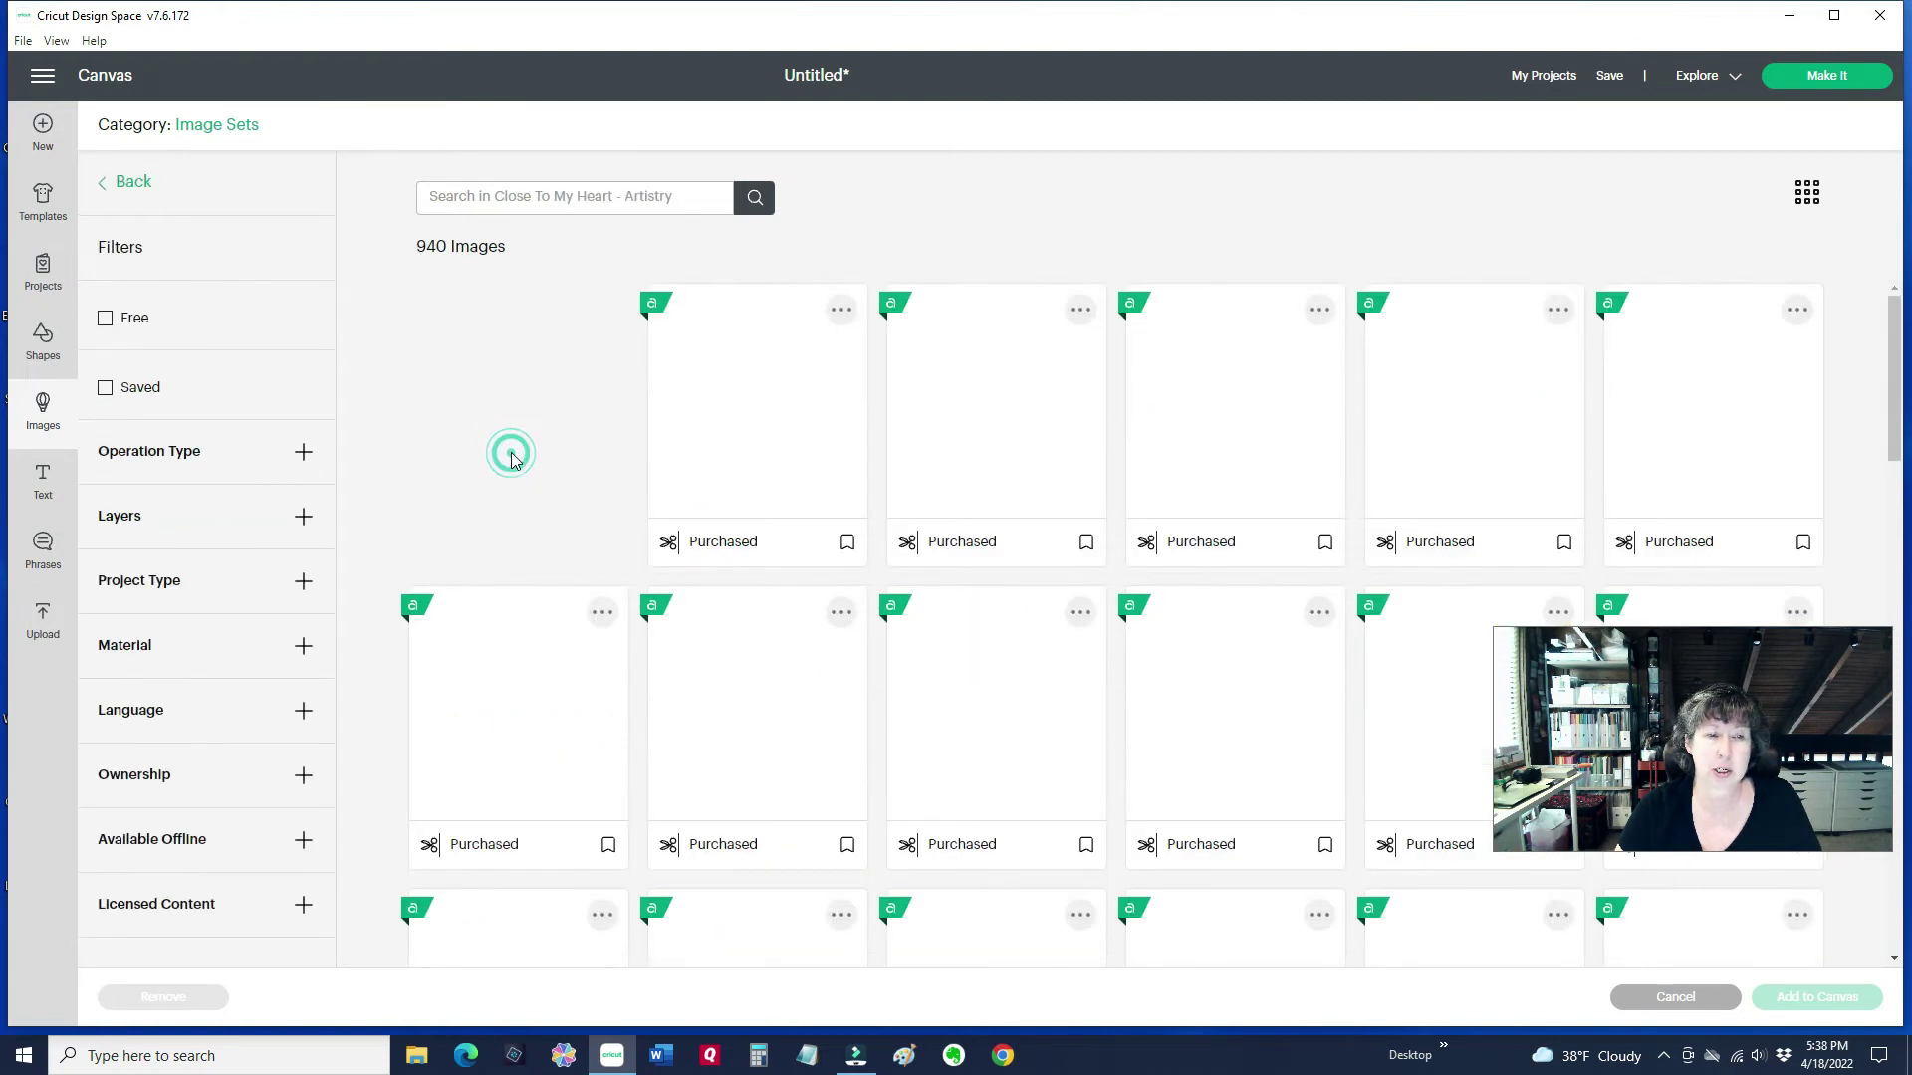
click(461, 194)
text(oc)
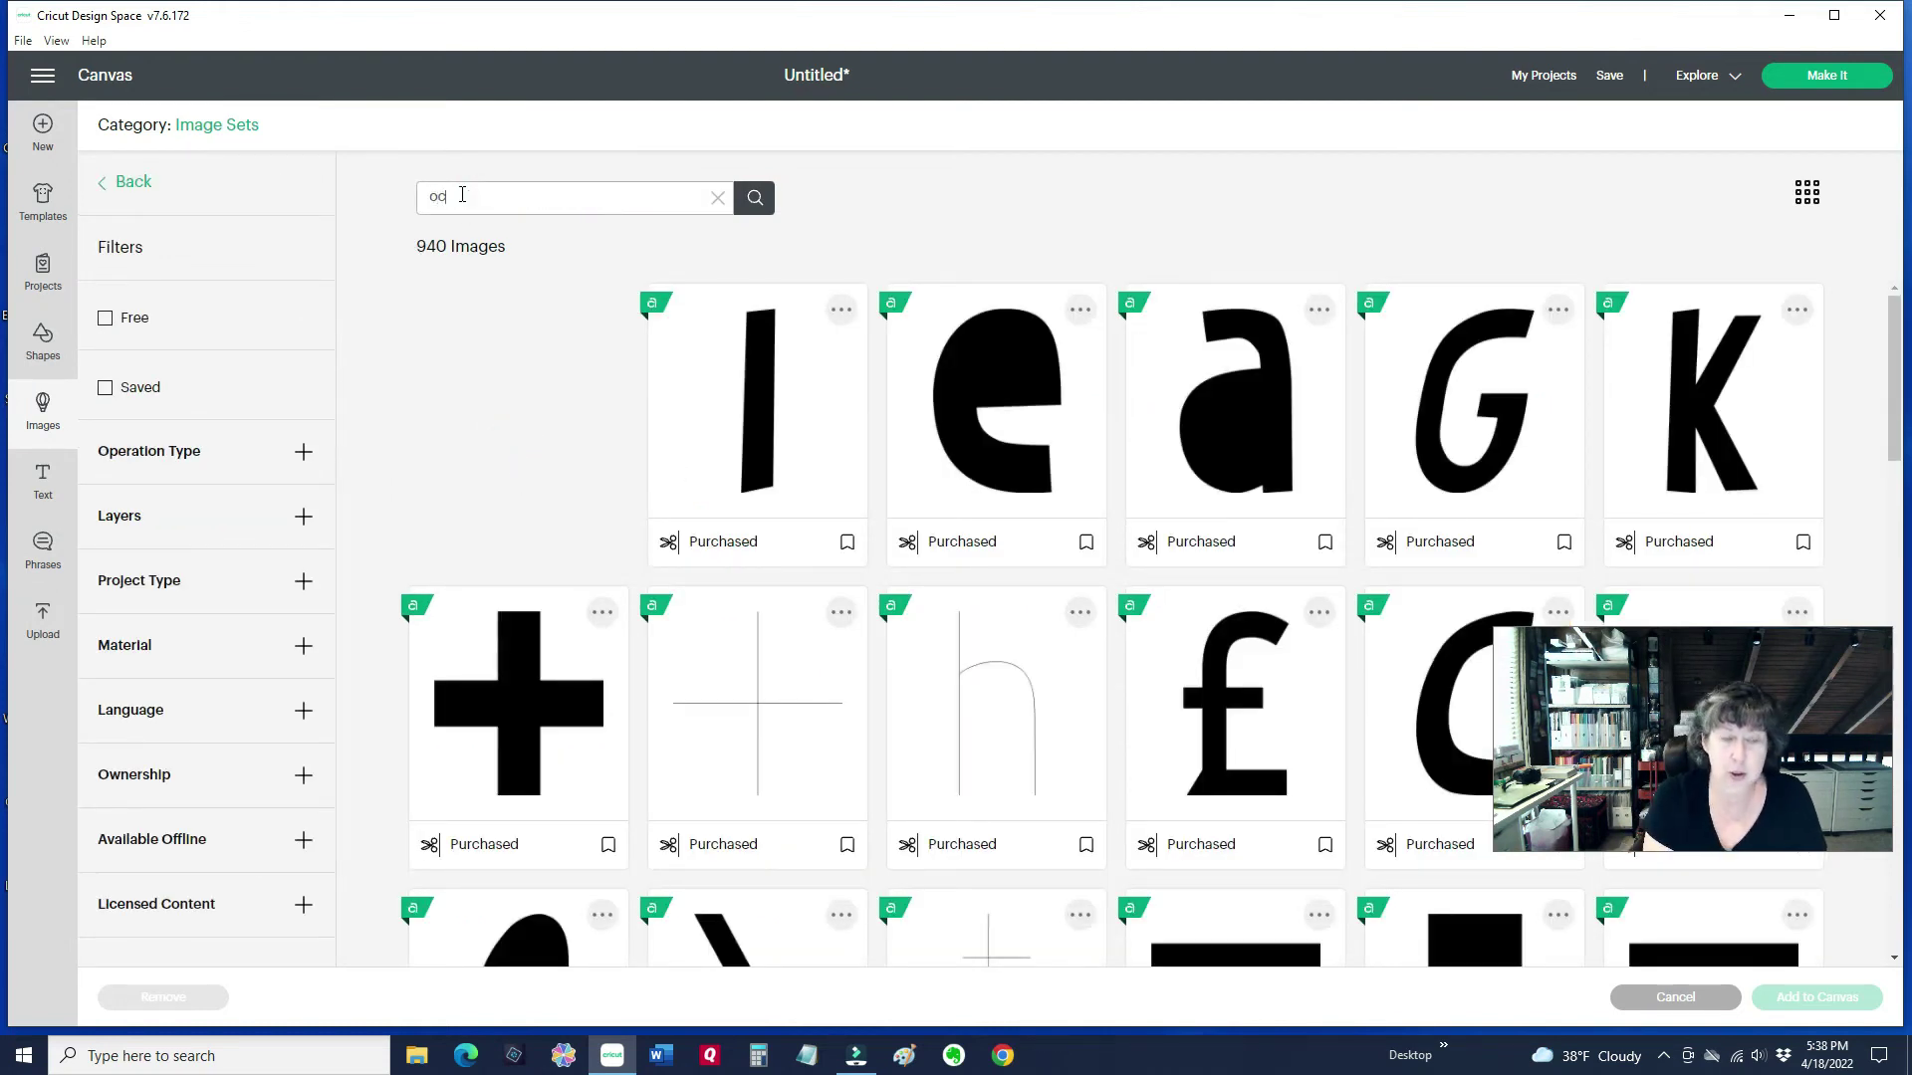
text(tupus)
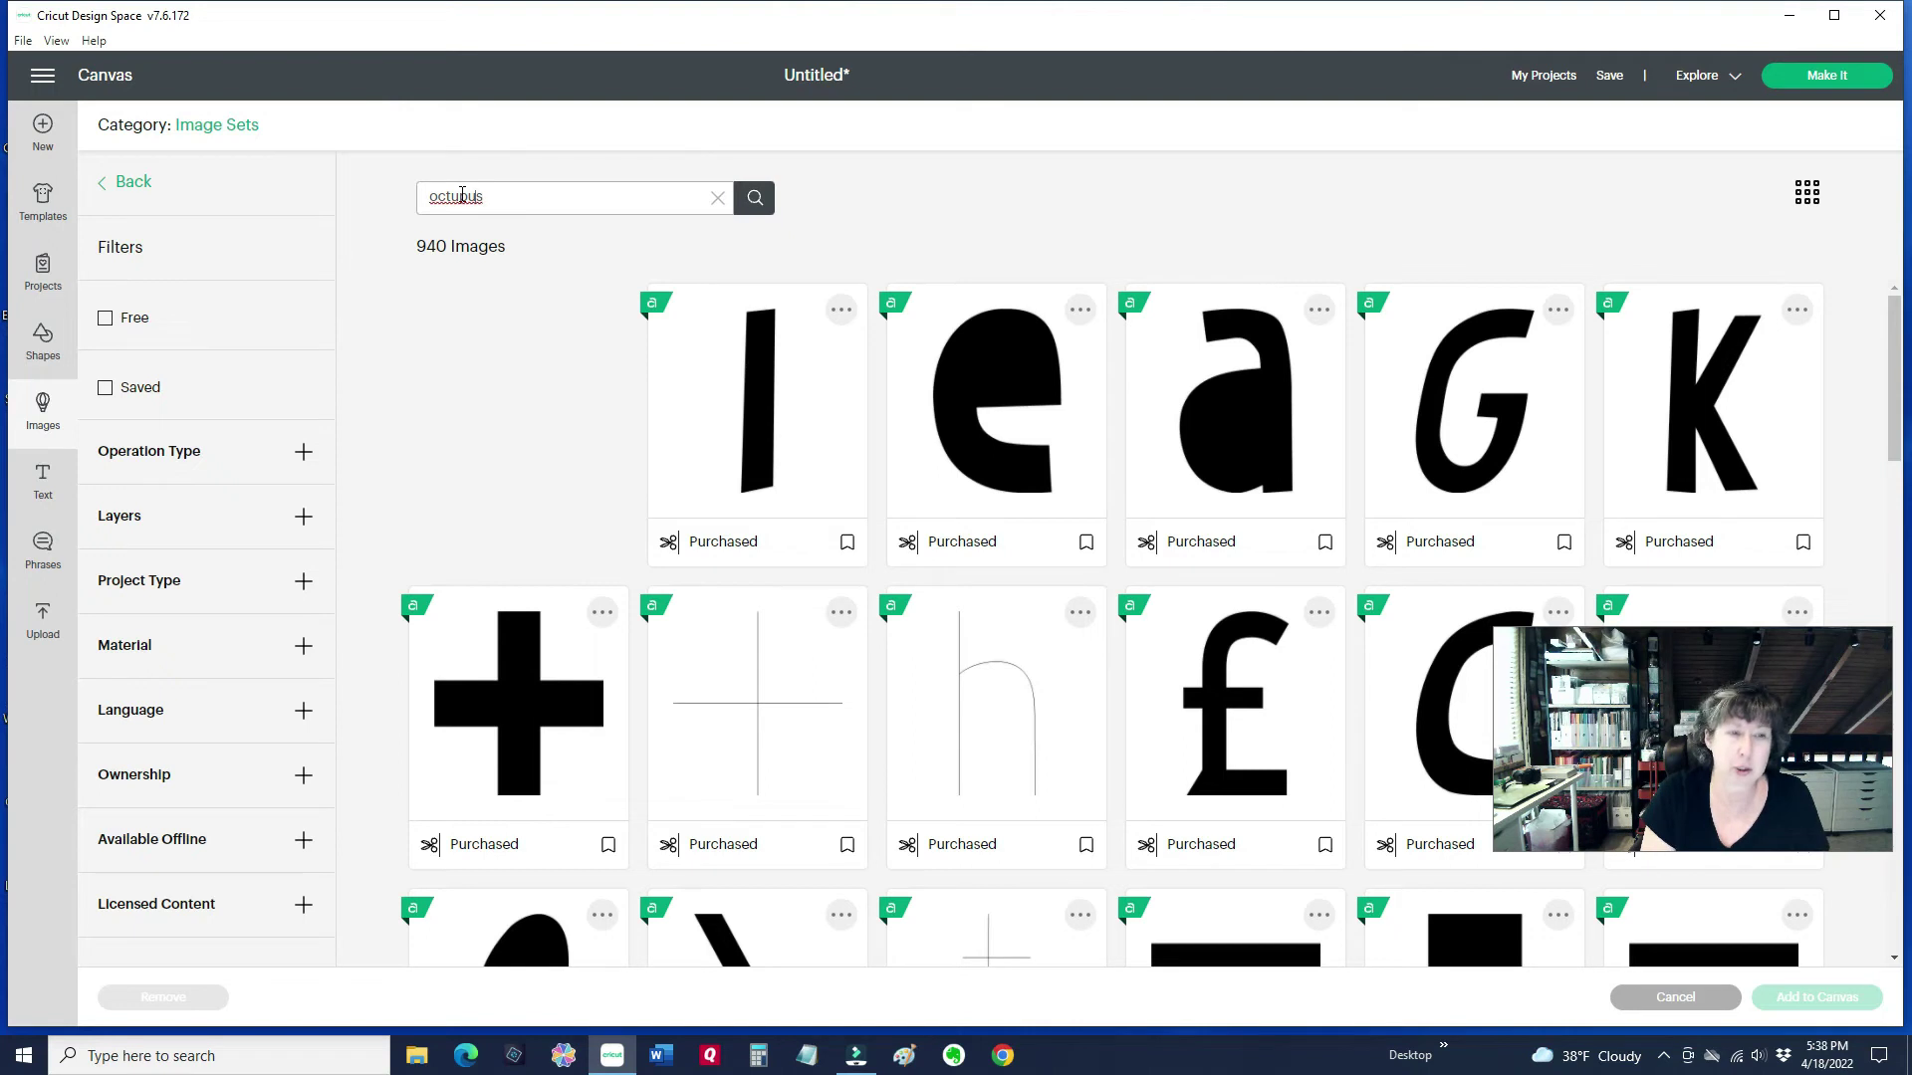
key(BackSpace)
text(o)
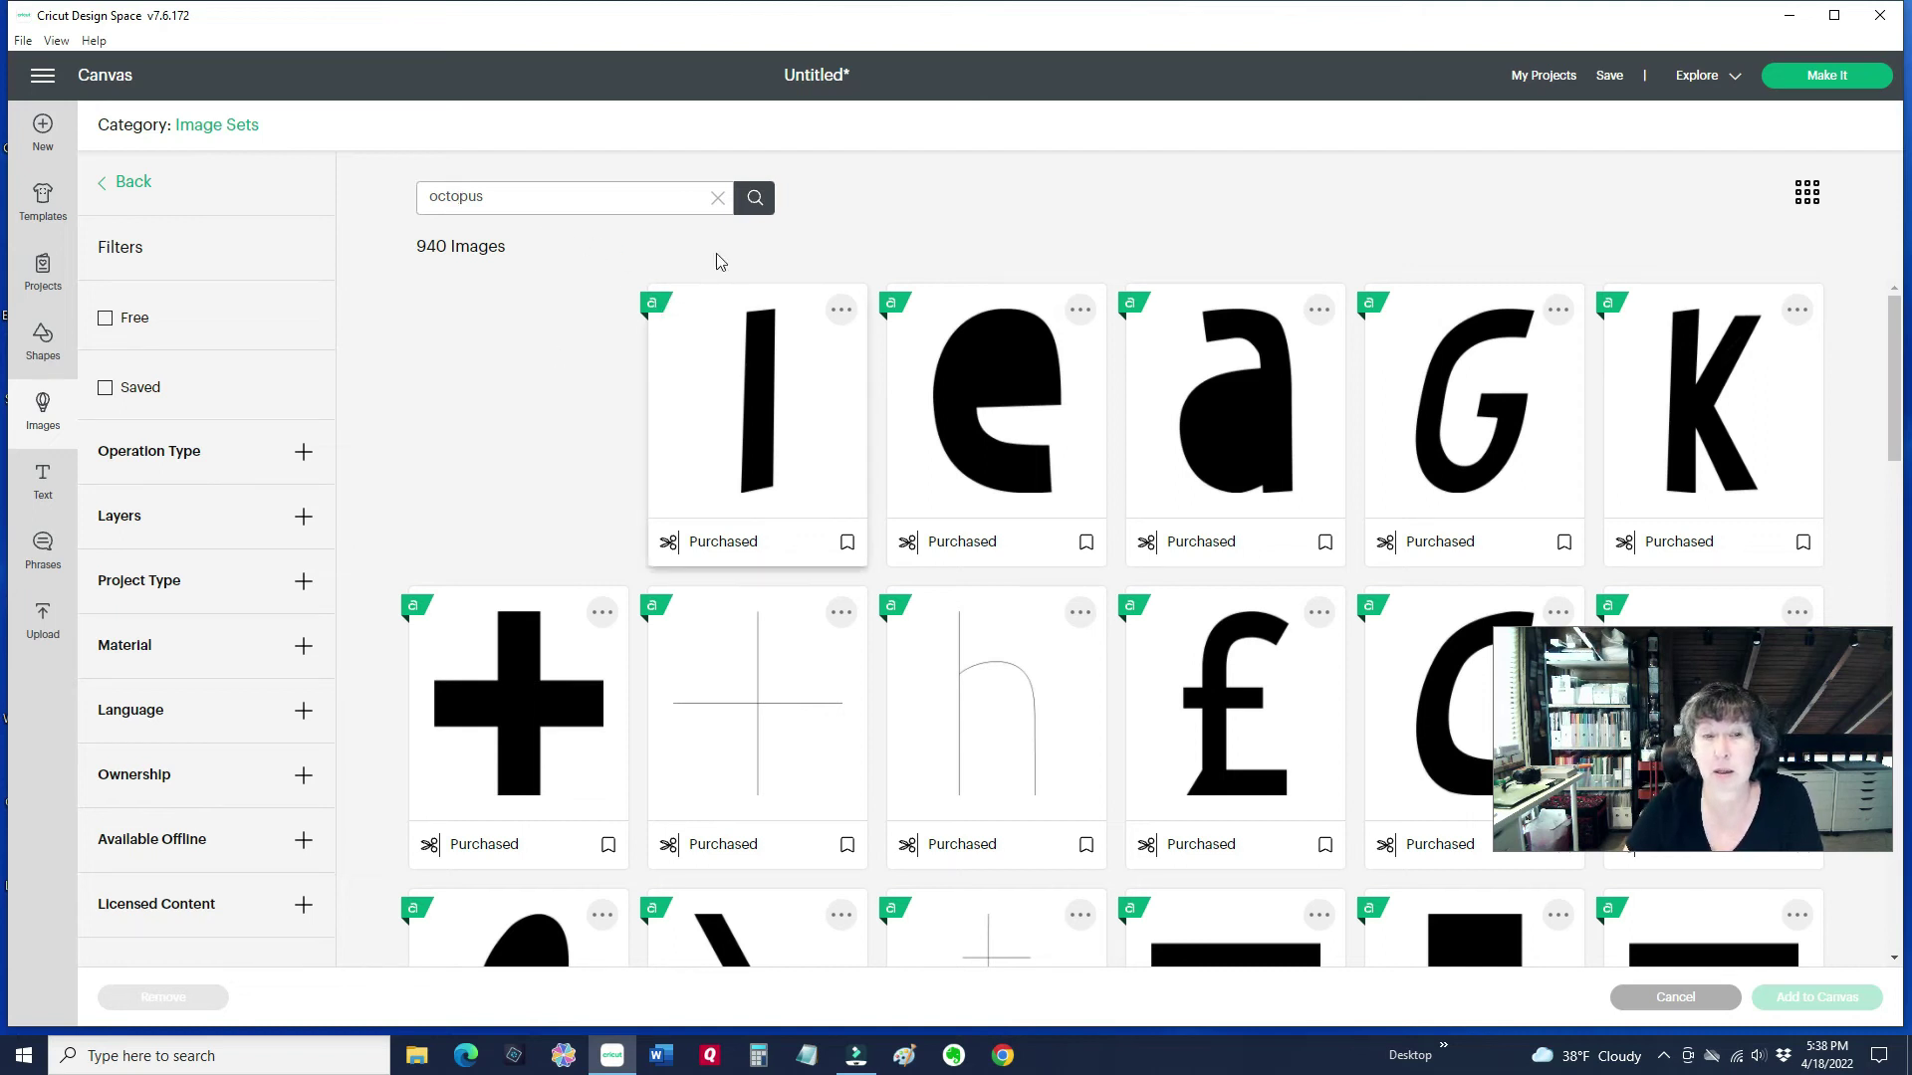
click(754, 198)
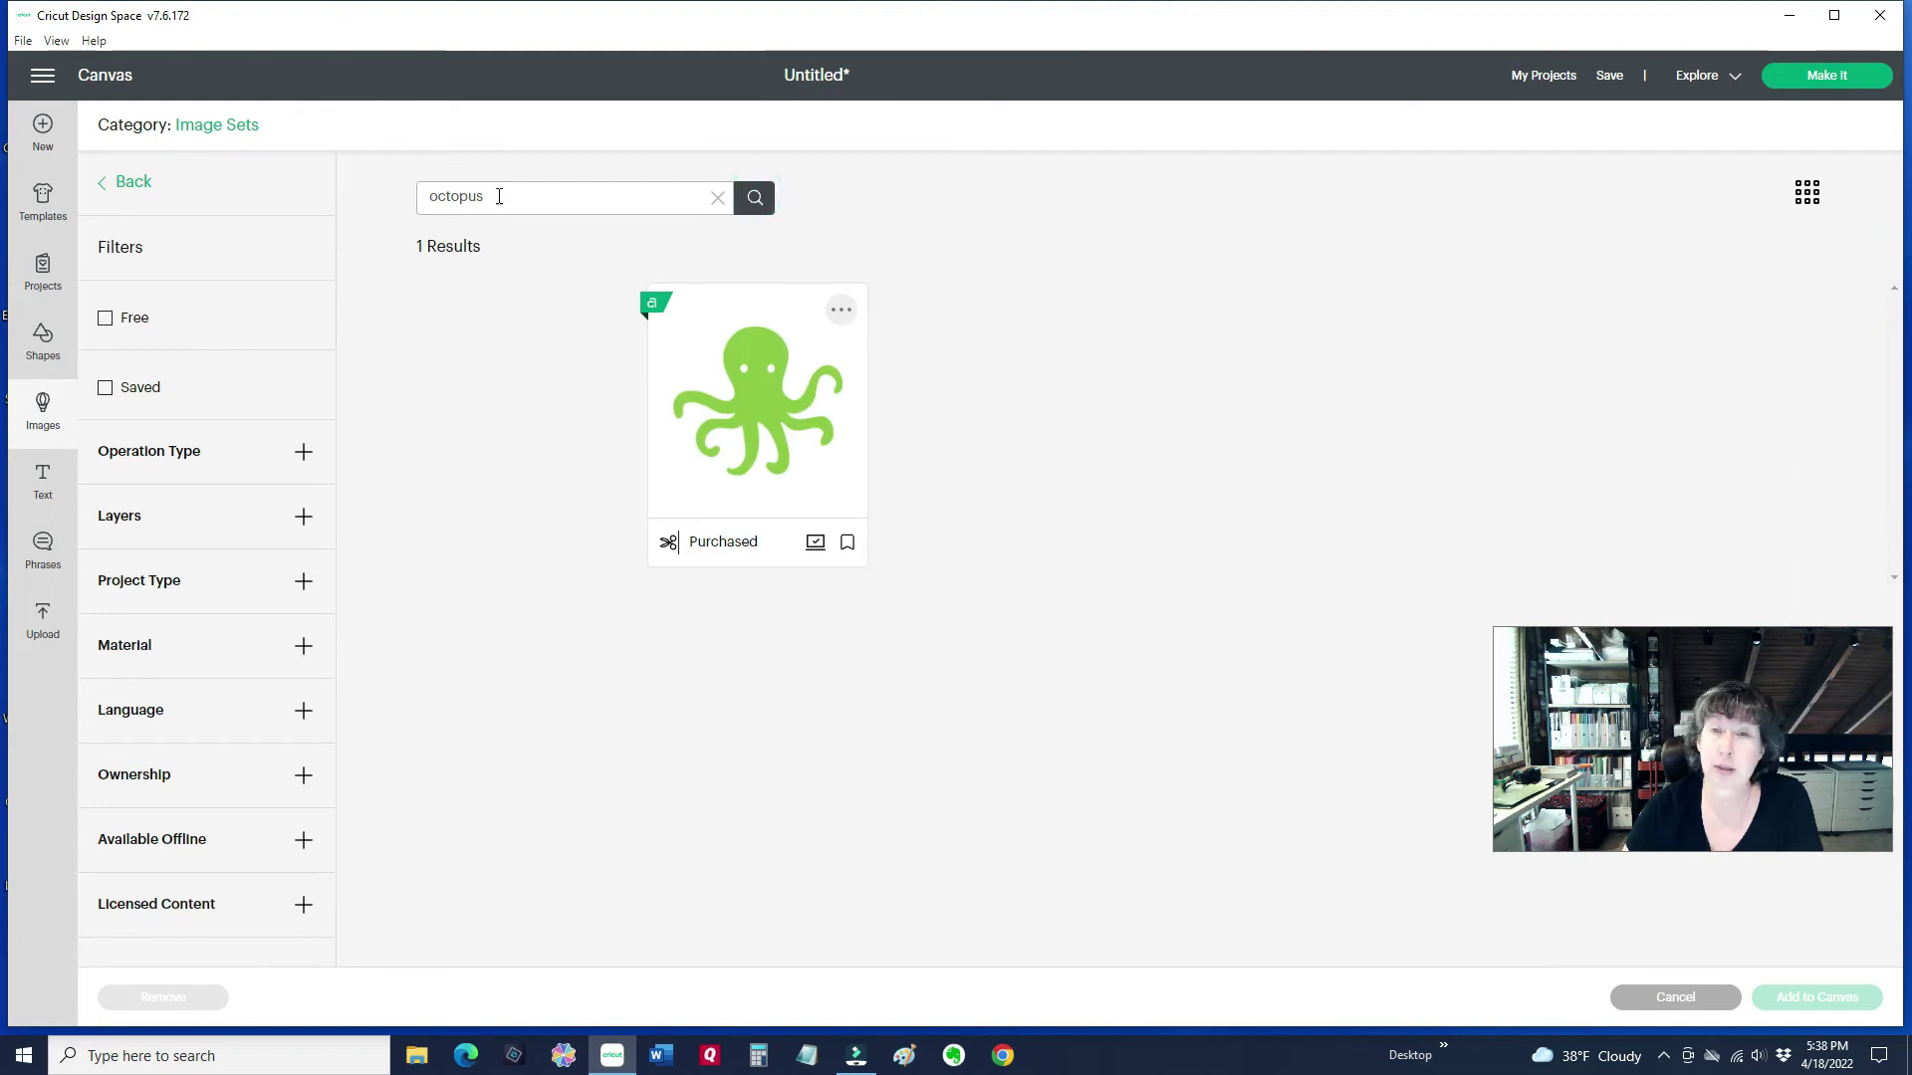
click(759, 394)
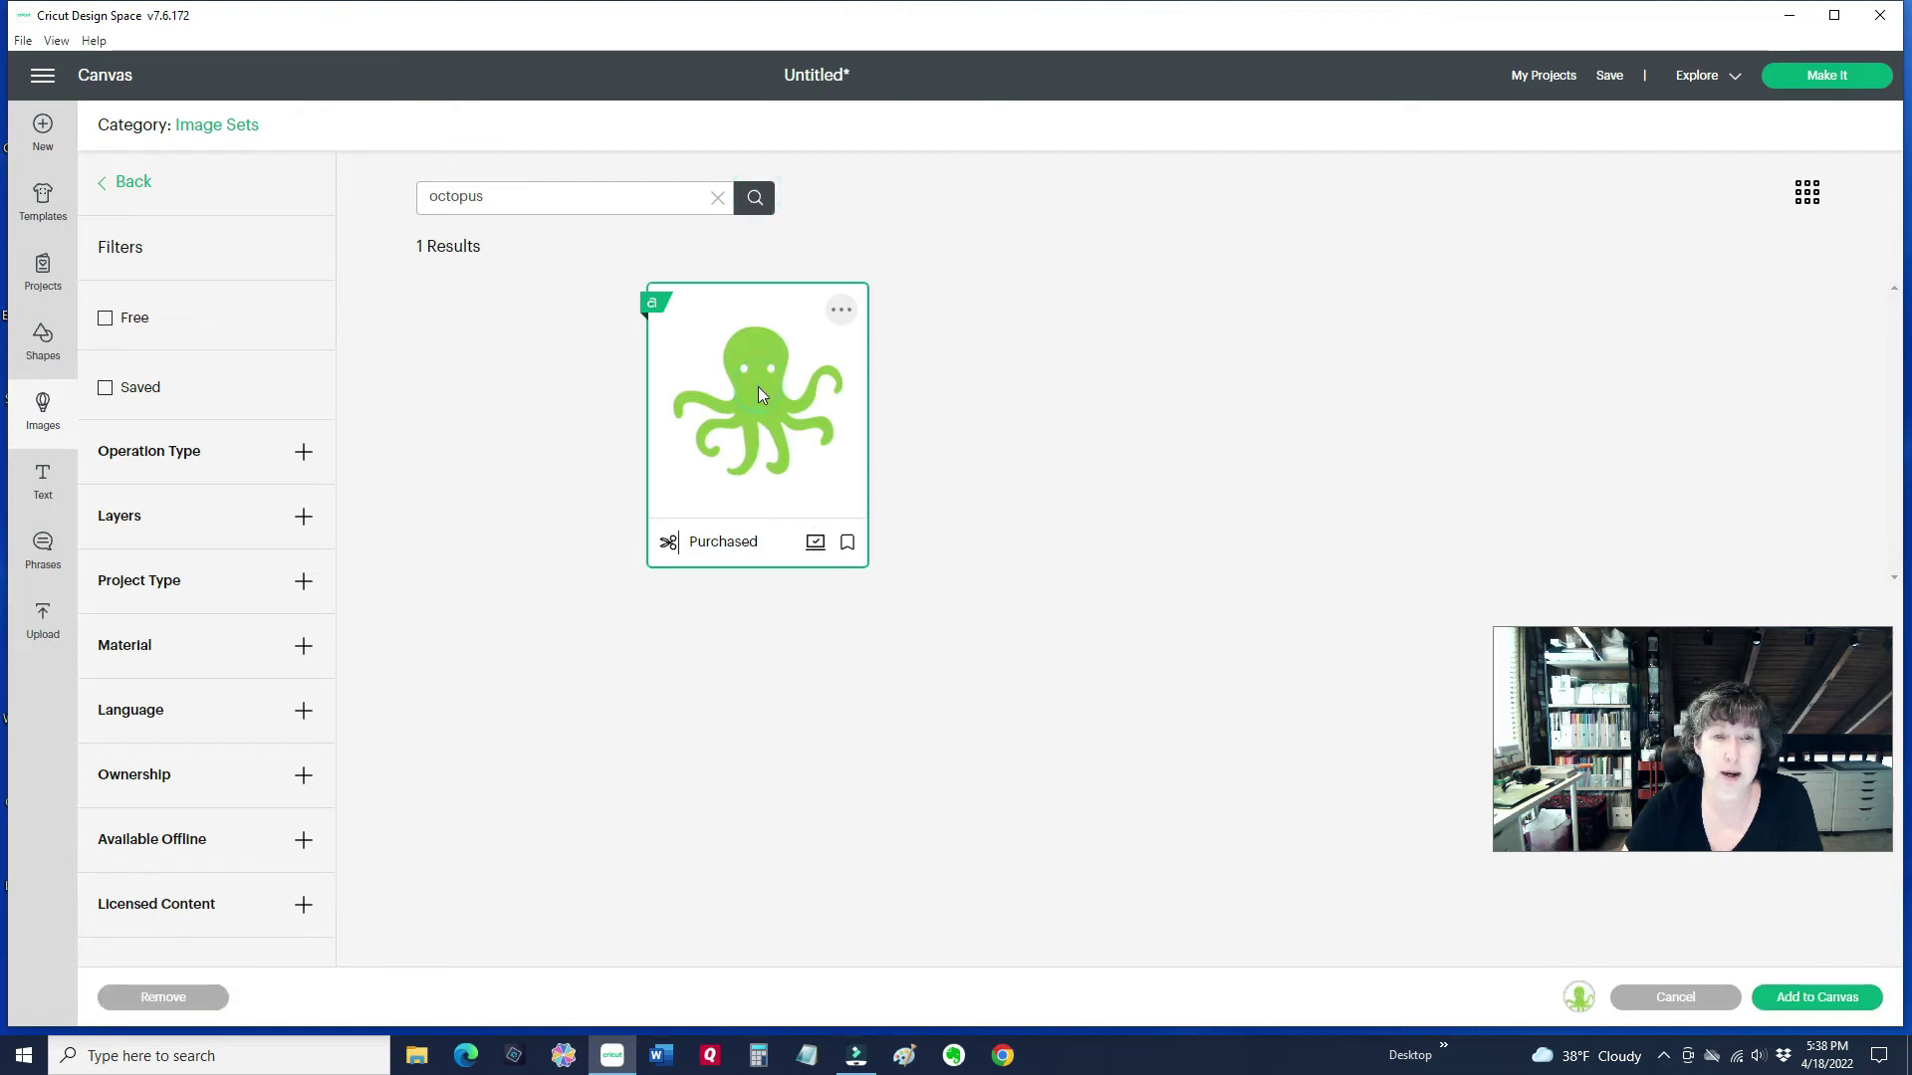
click(1784, 1000)
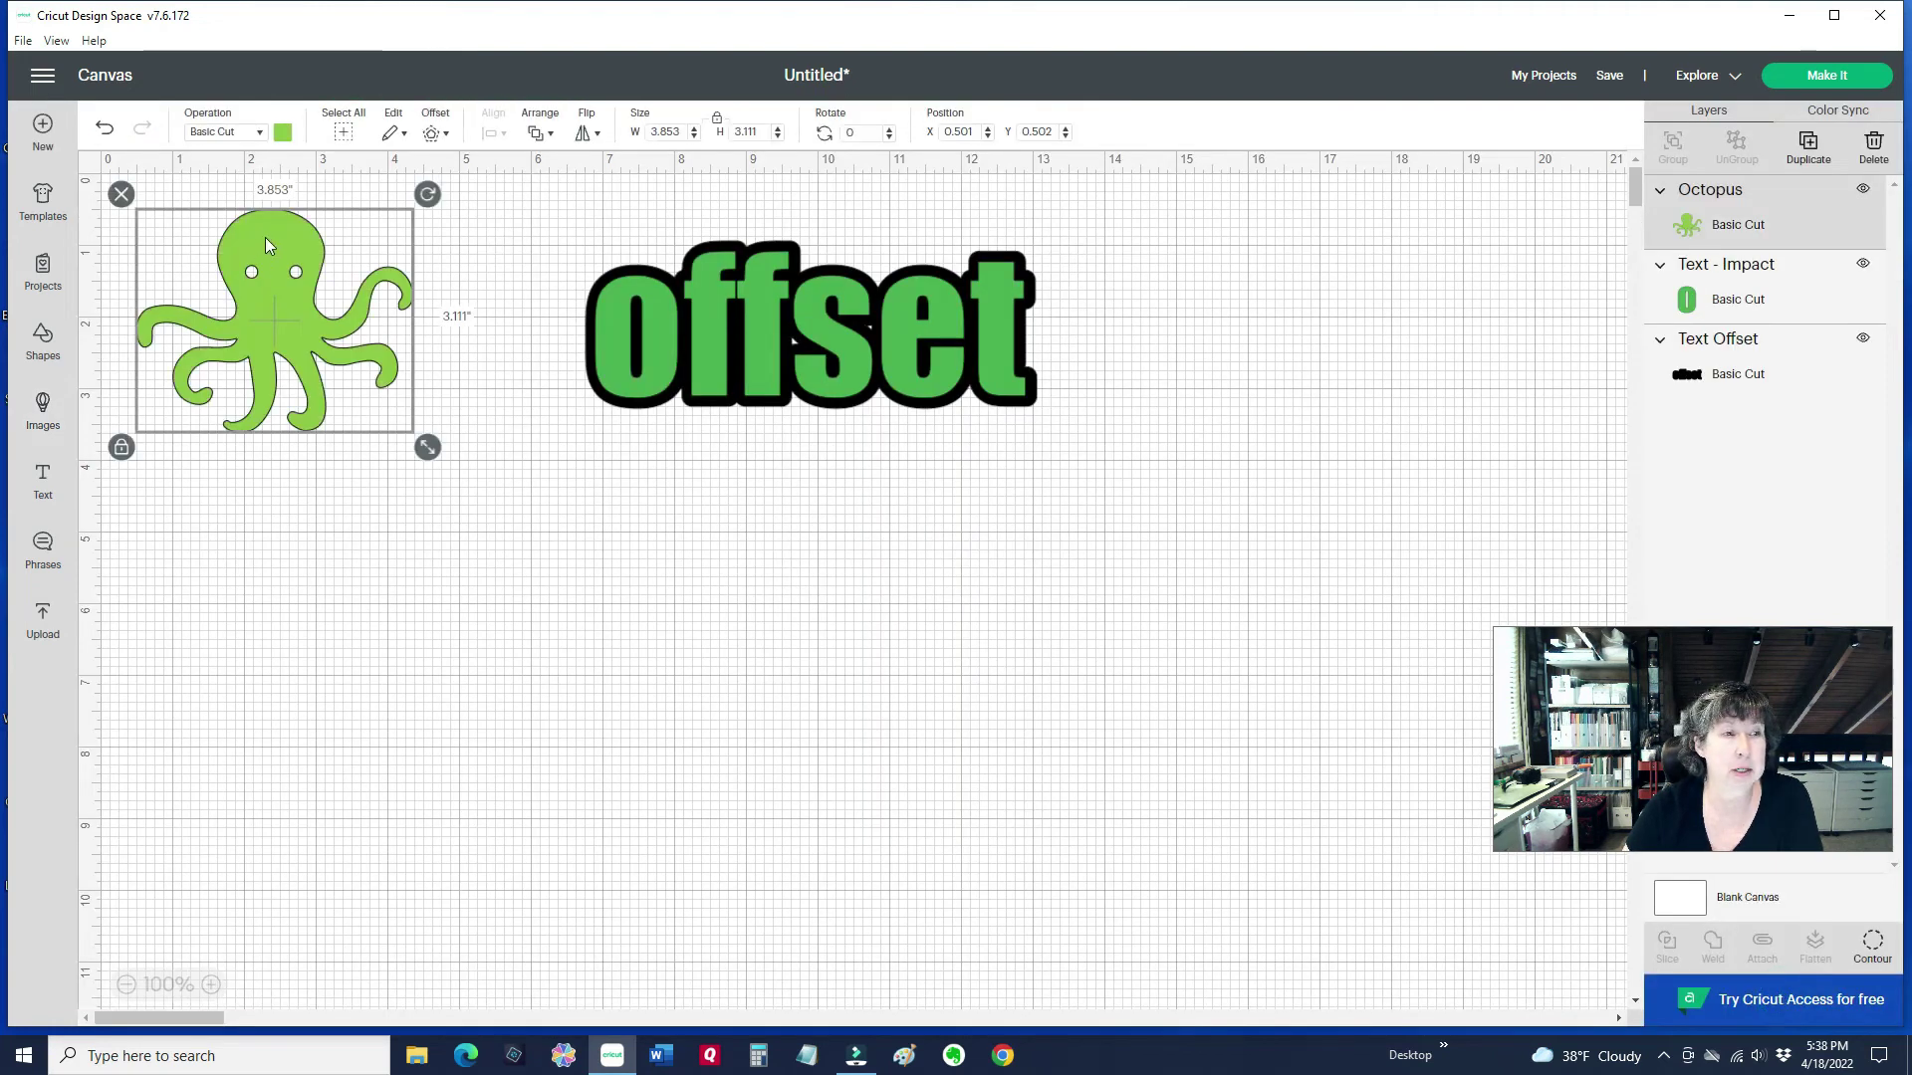
Move the octopus beside the offset text and add two 0.25 in offset outlines around it.
drag(265, 237, 408, 315)
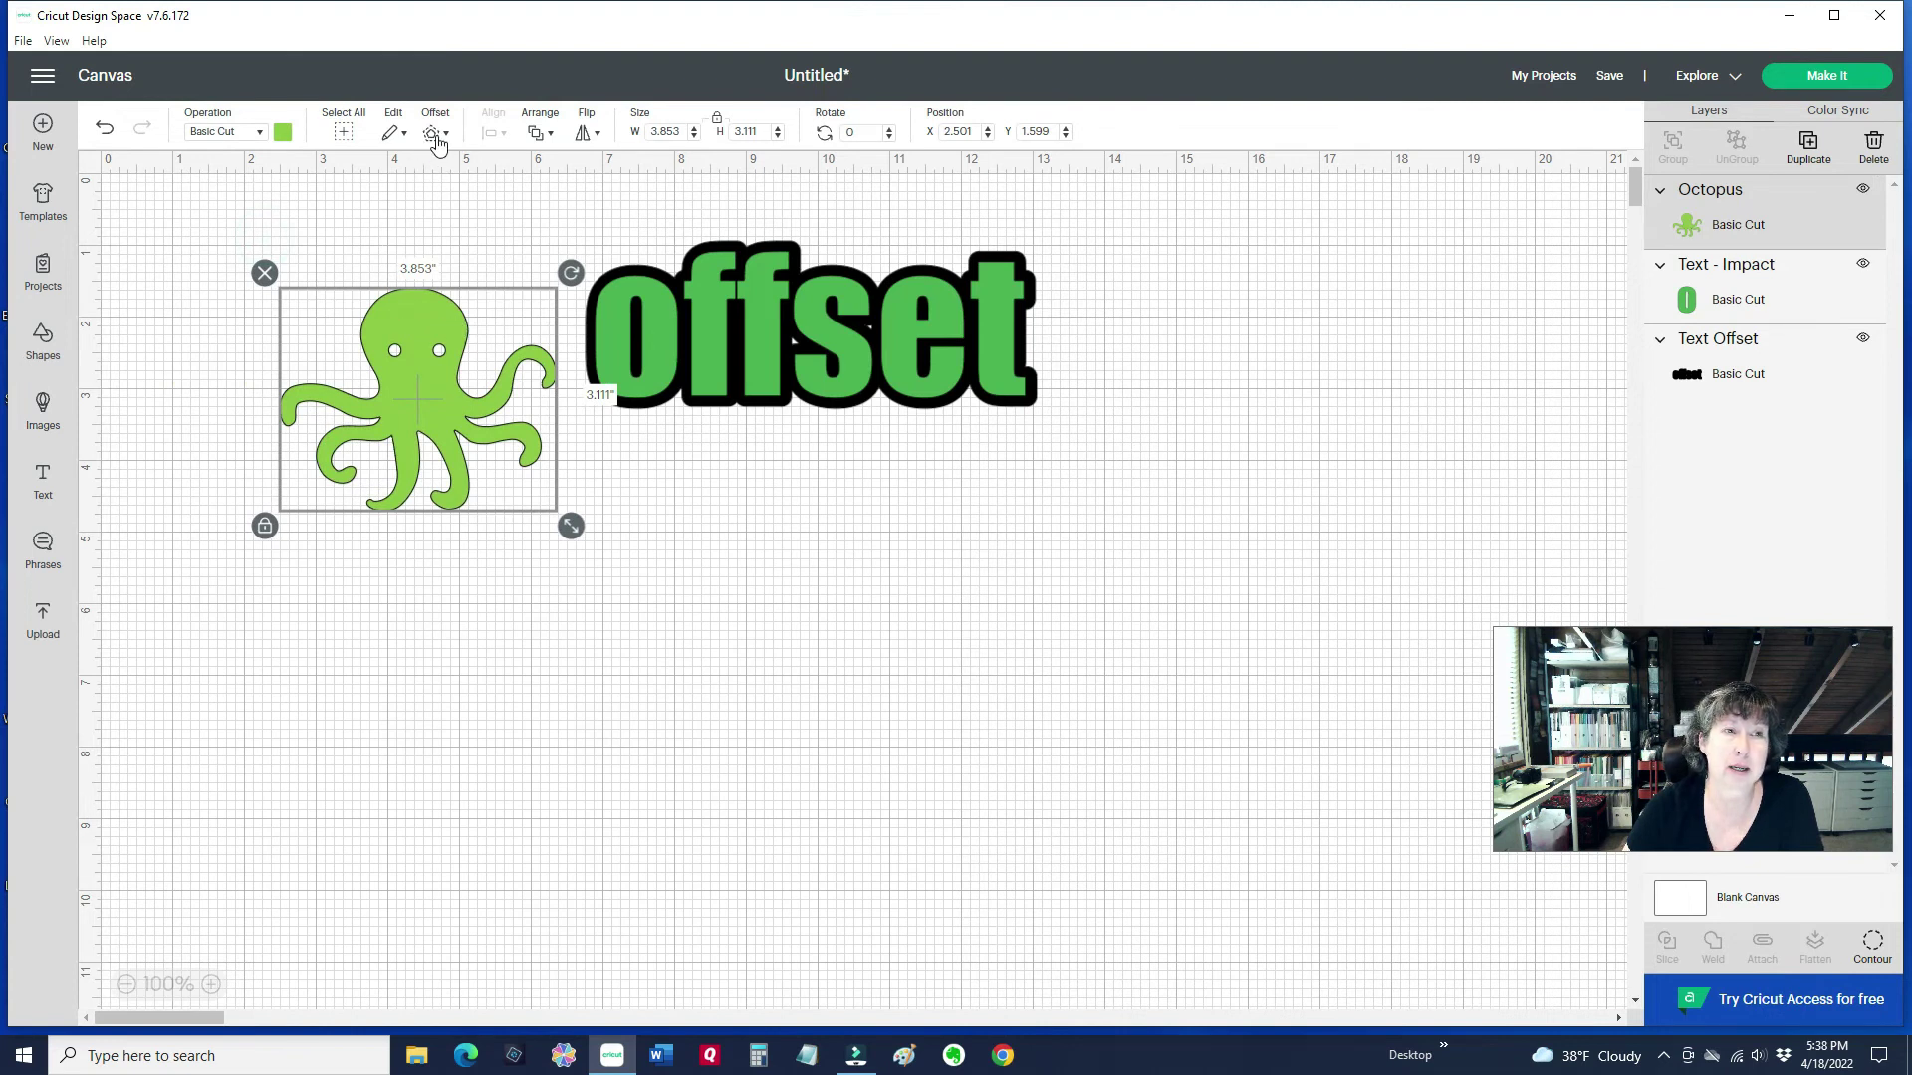
click(431, 134)
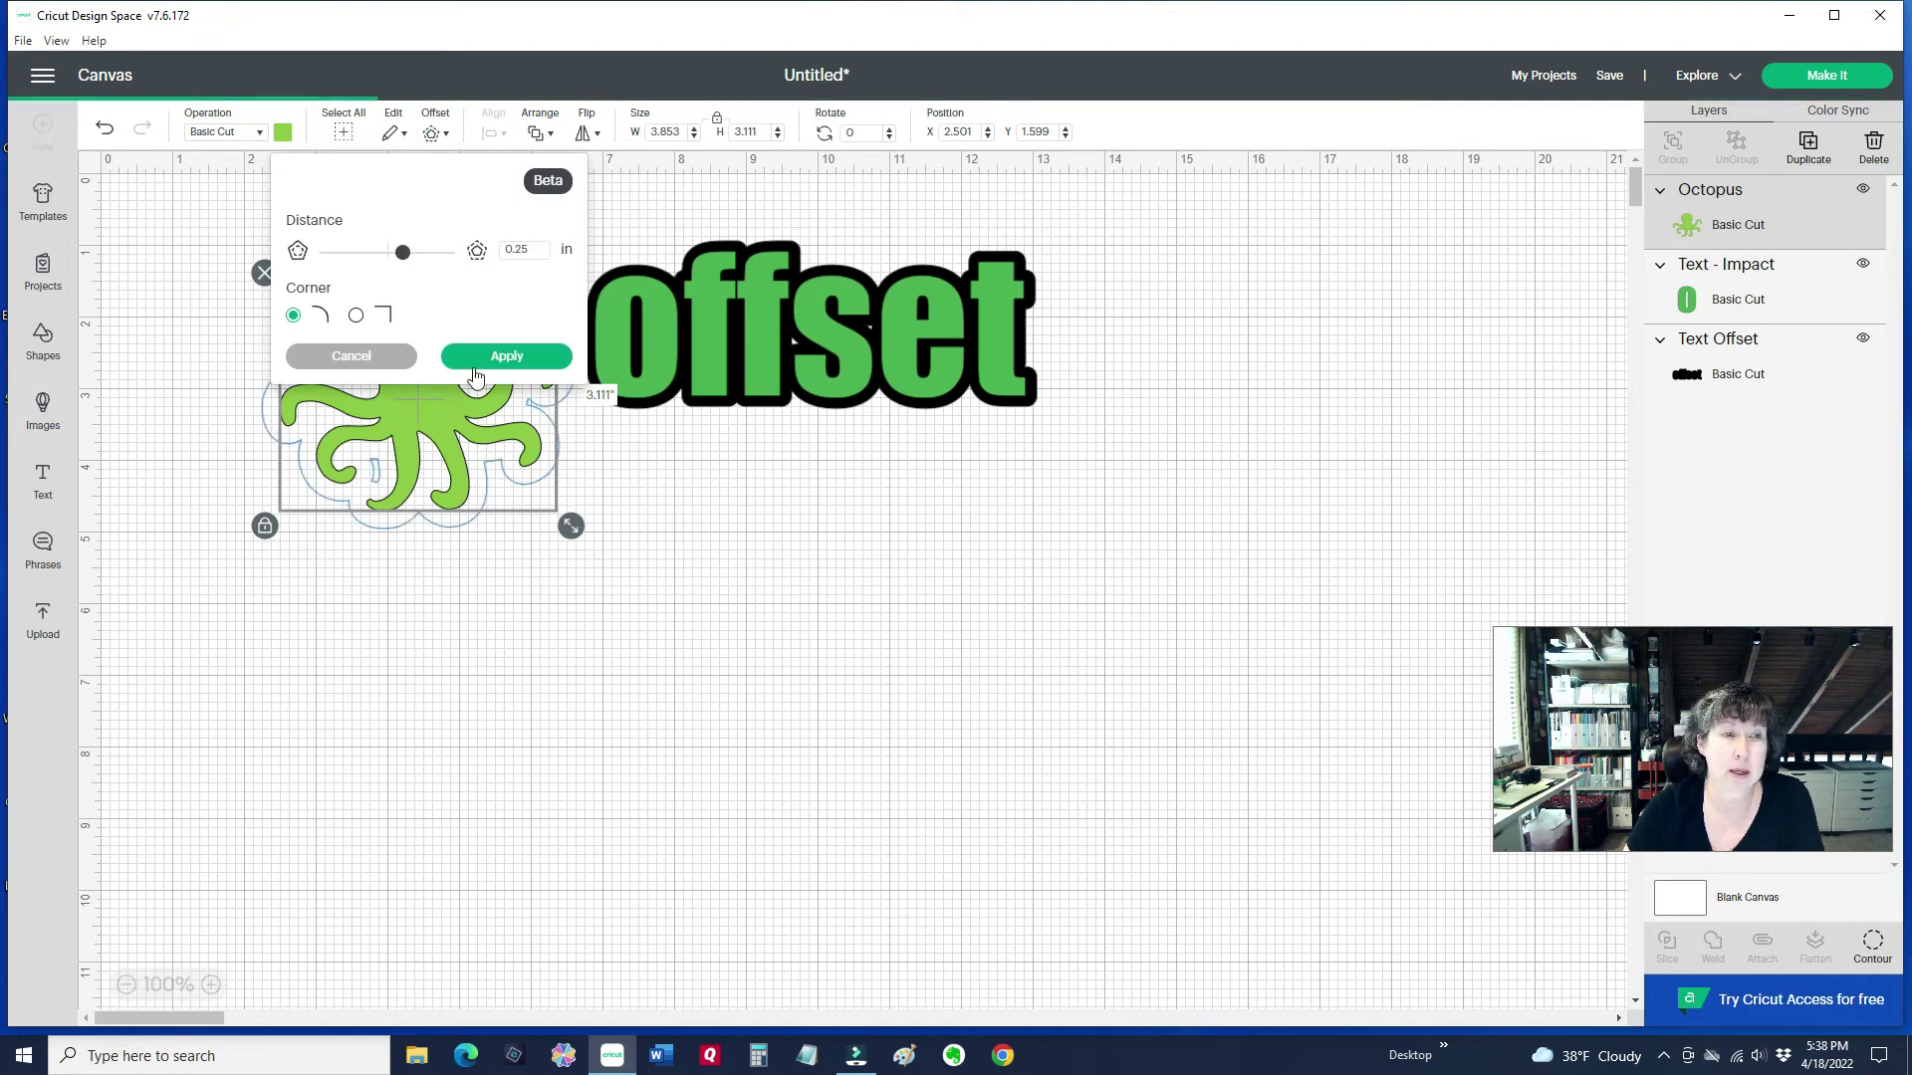
click(486, 356)
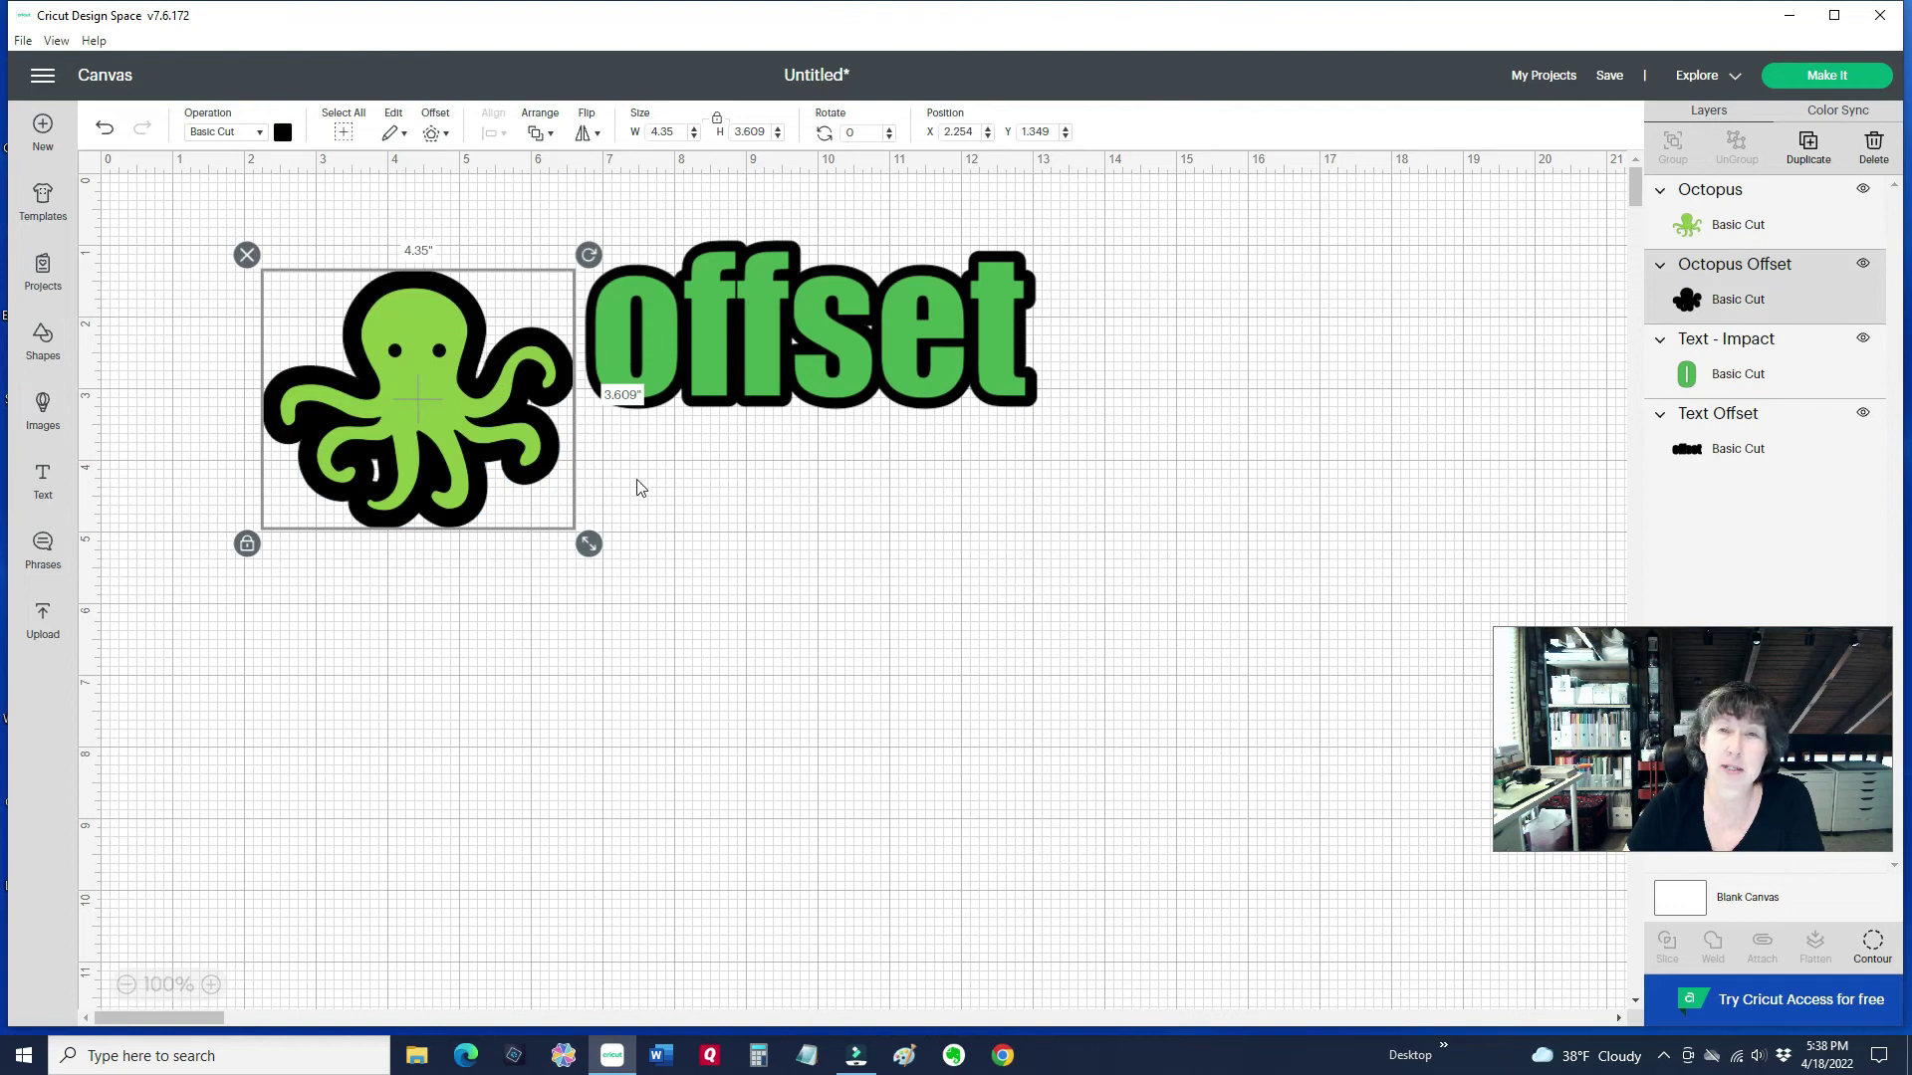
click(433, 133)
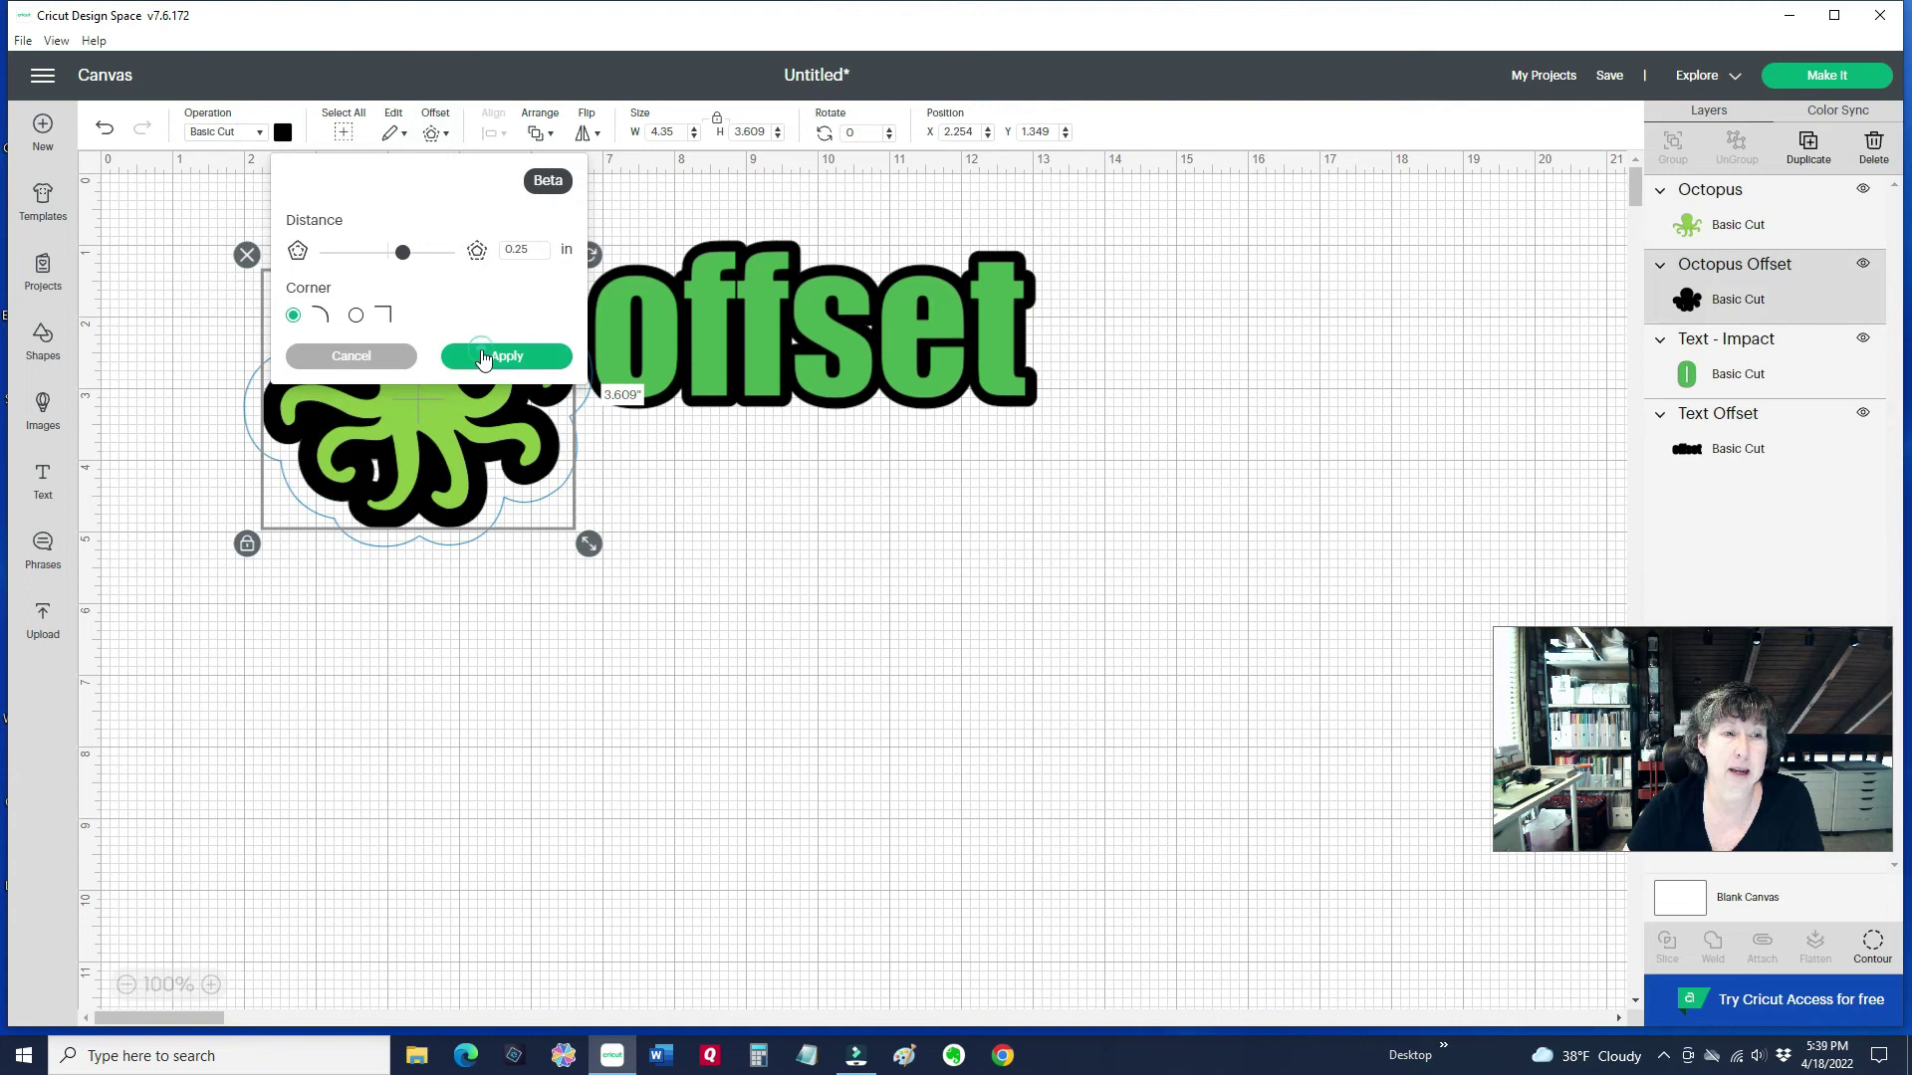
click(483, 357)
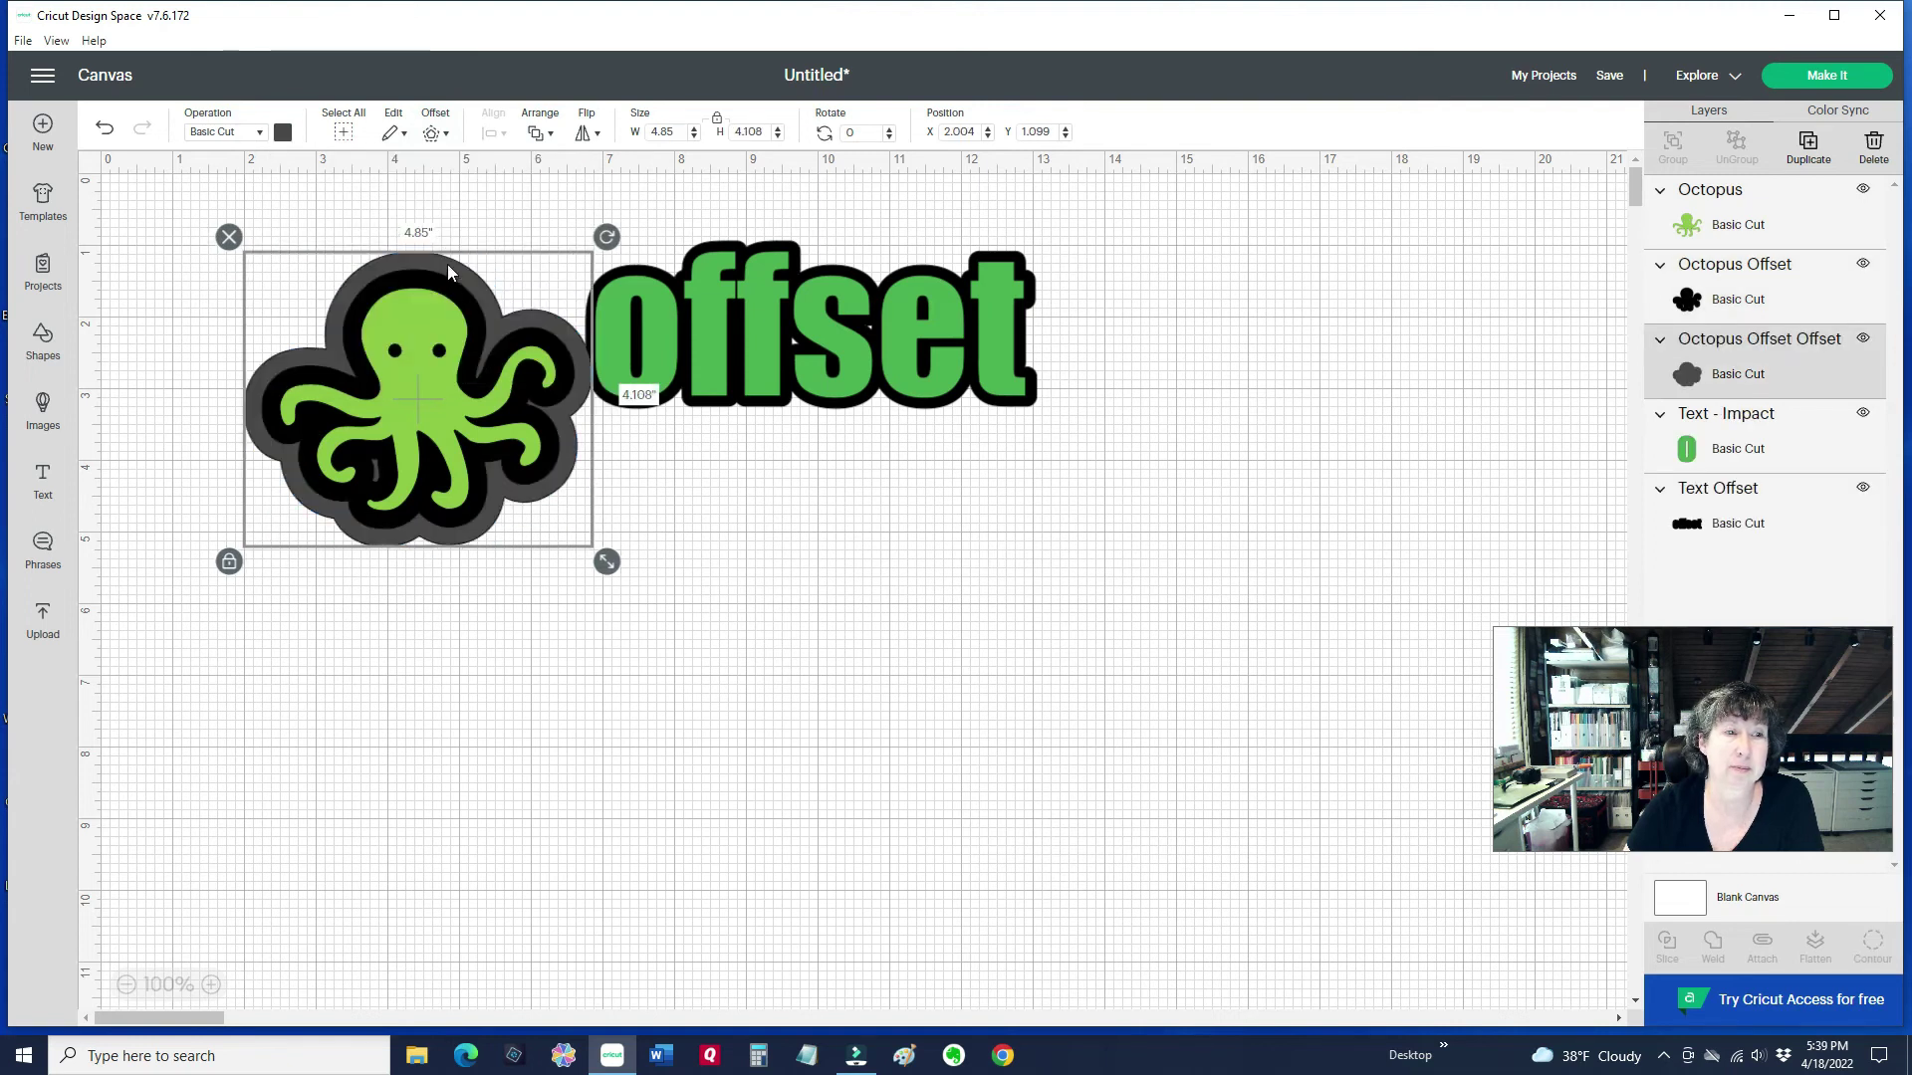
Colour the octopus's outer offset outline pale yellow.
click(283, 132)
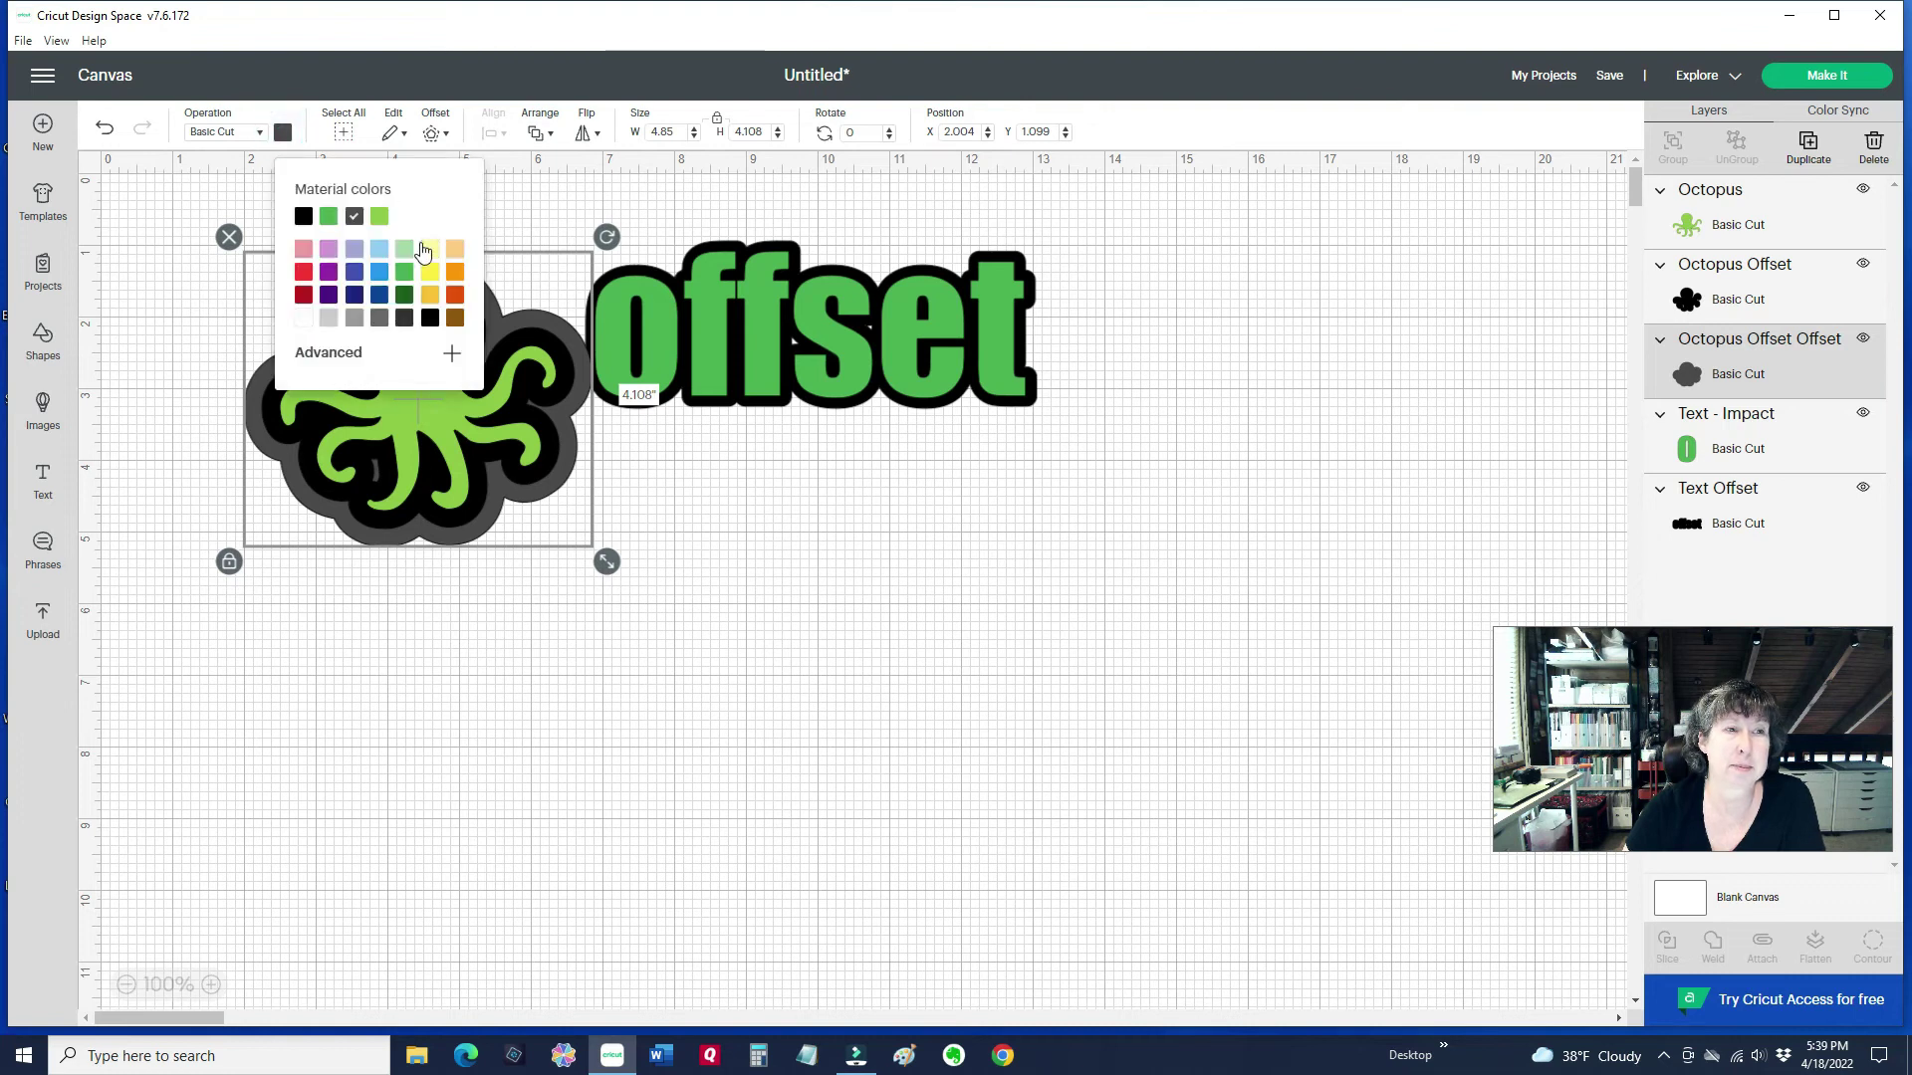
click(430, 247)
click(170, 297)
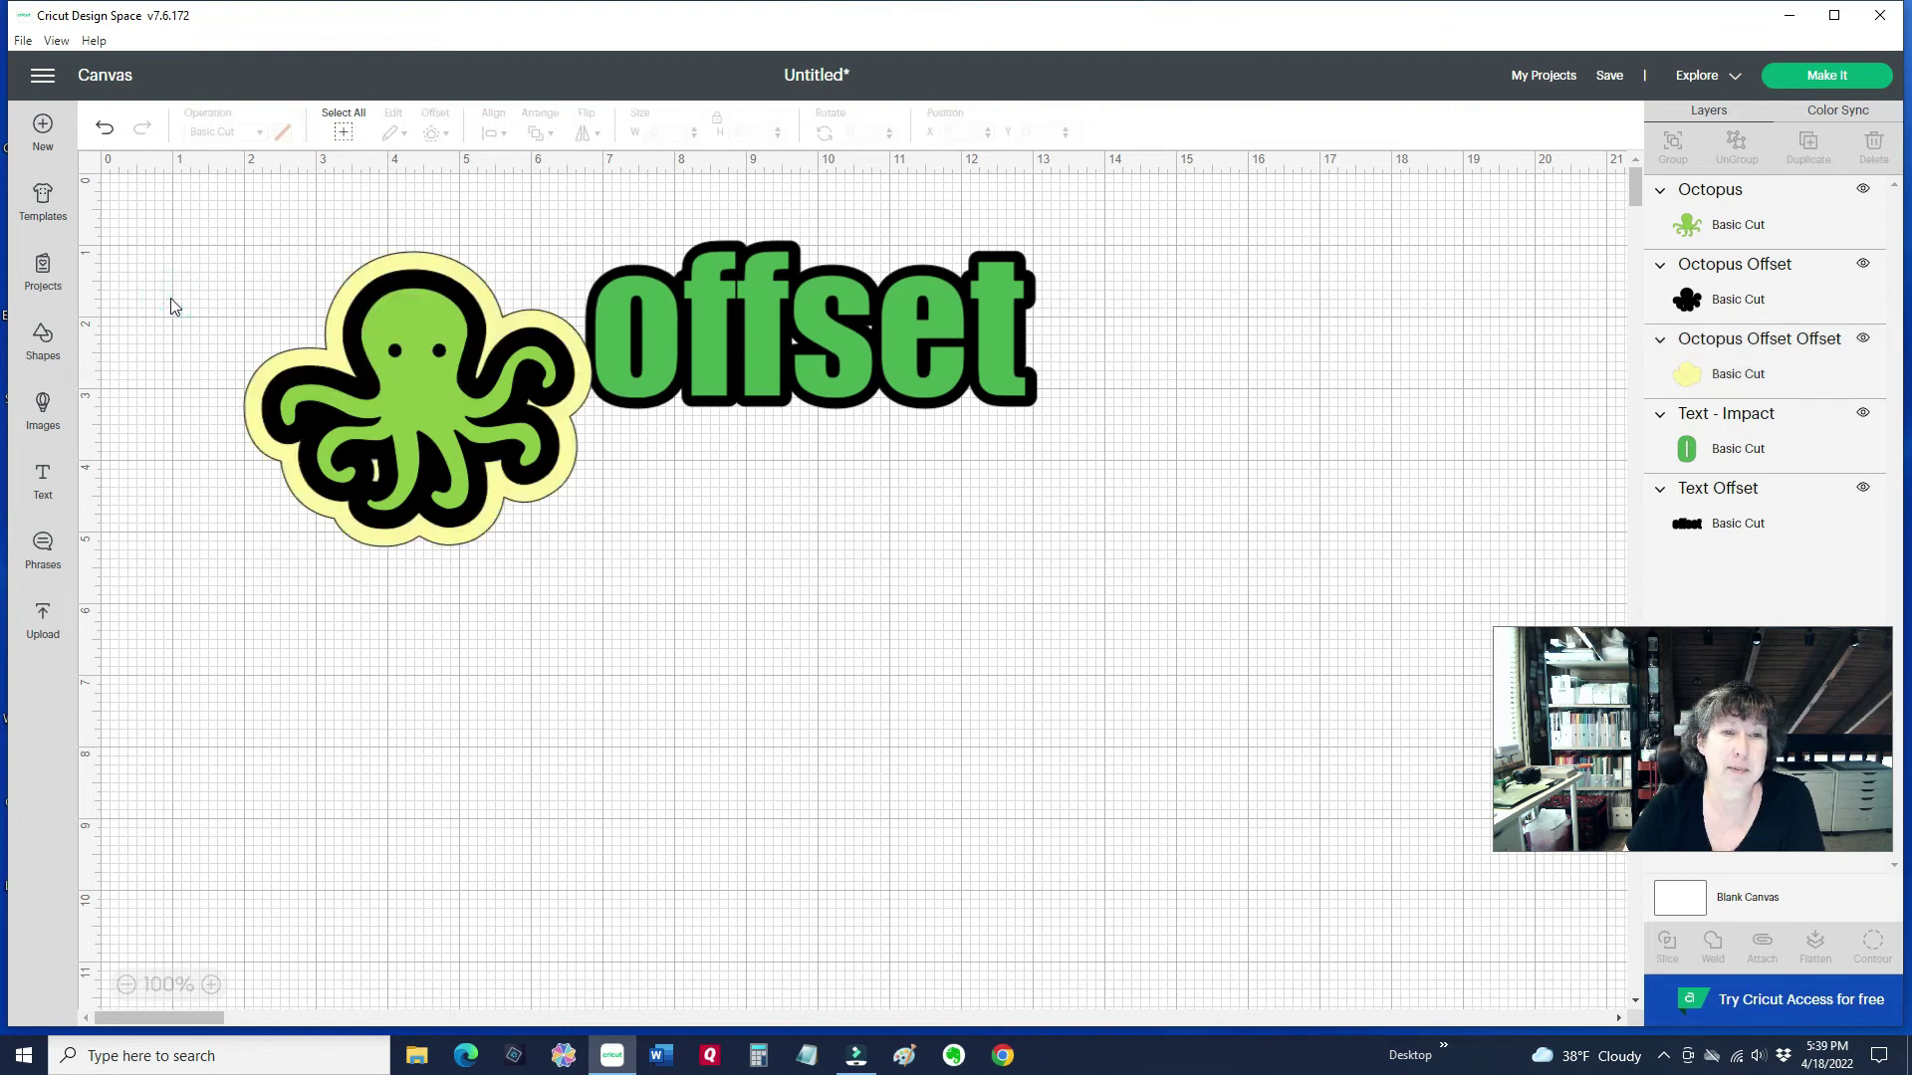
Select the whole design, add a welded red offset around it, and send it to Make It.
drag(113, 212, 905, 361)
drag(1036, 398, 1250, 603)
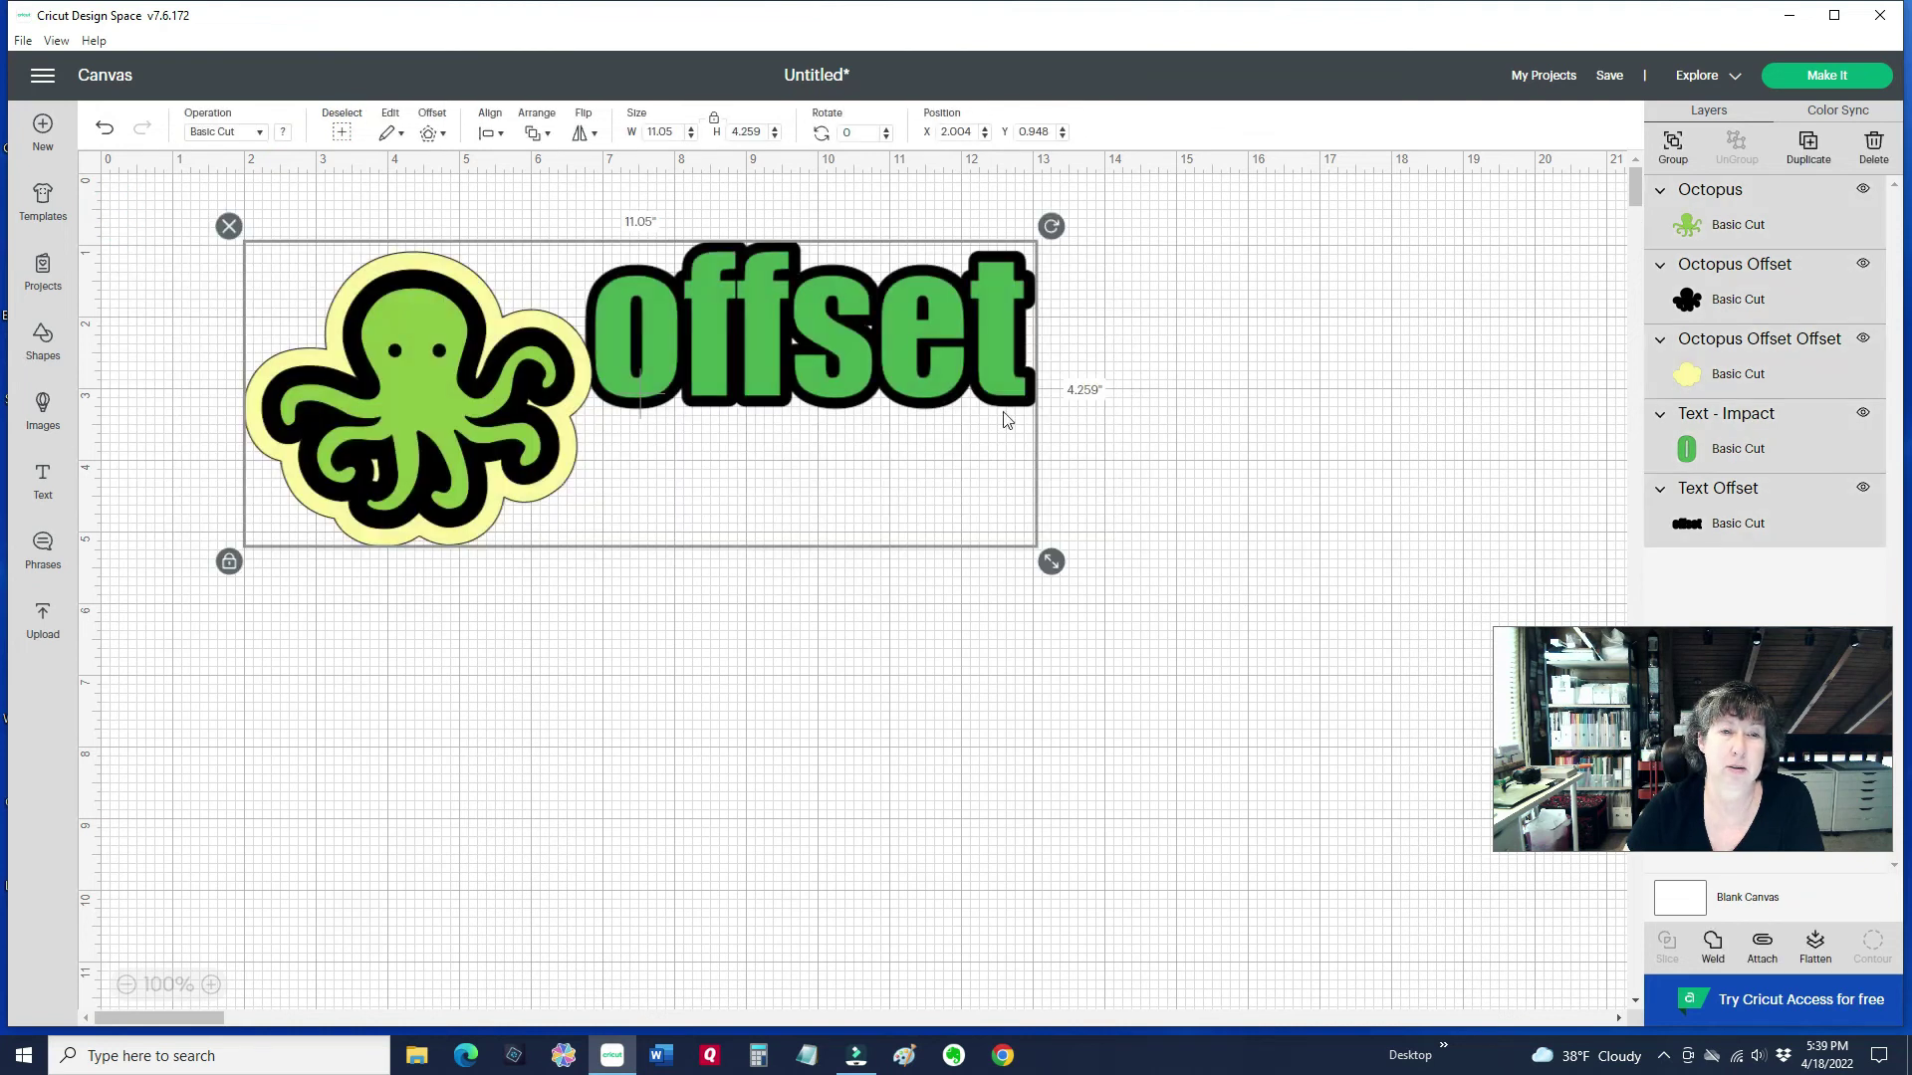
click(426, 129)
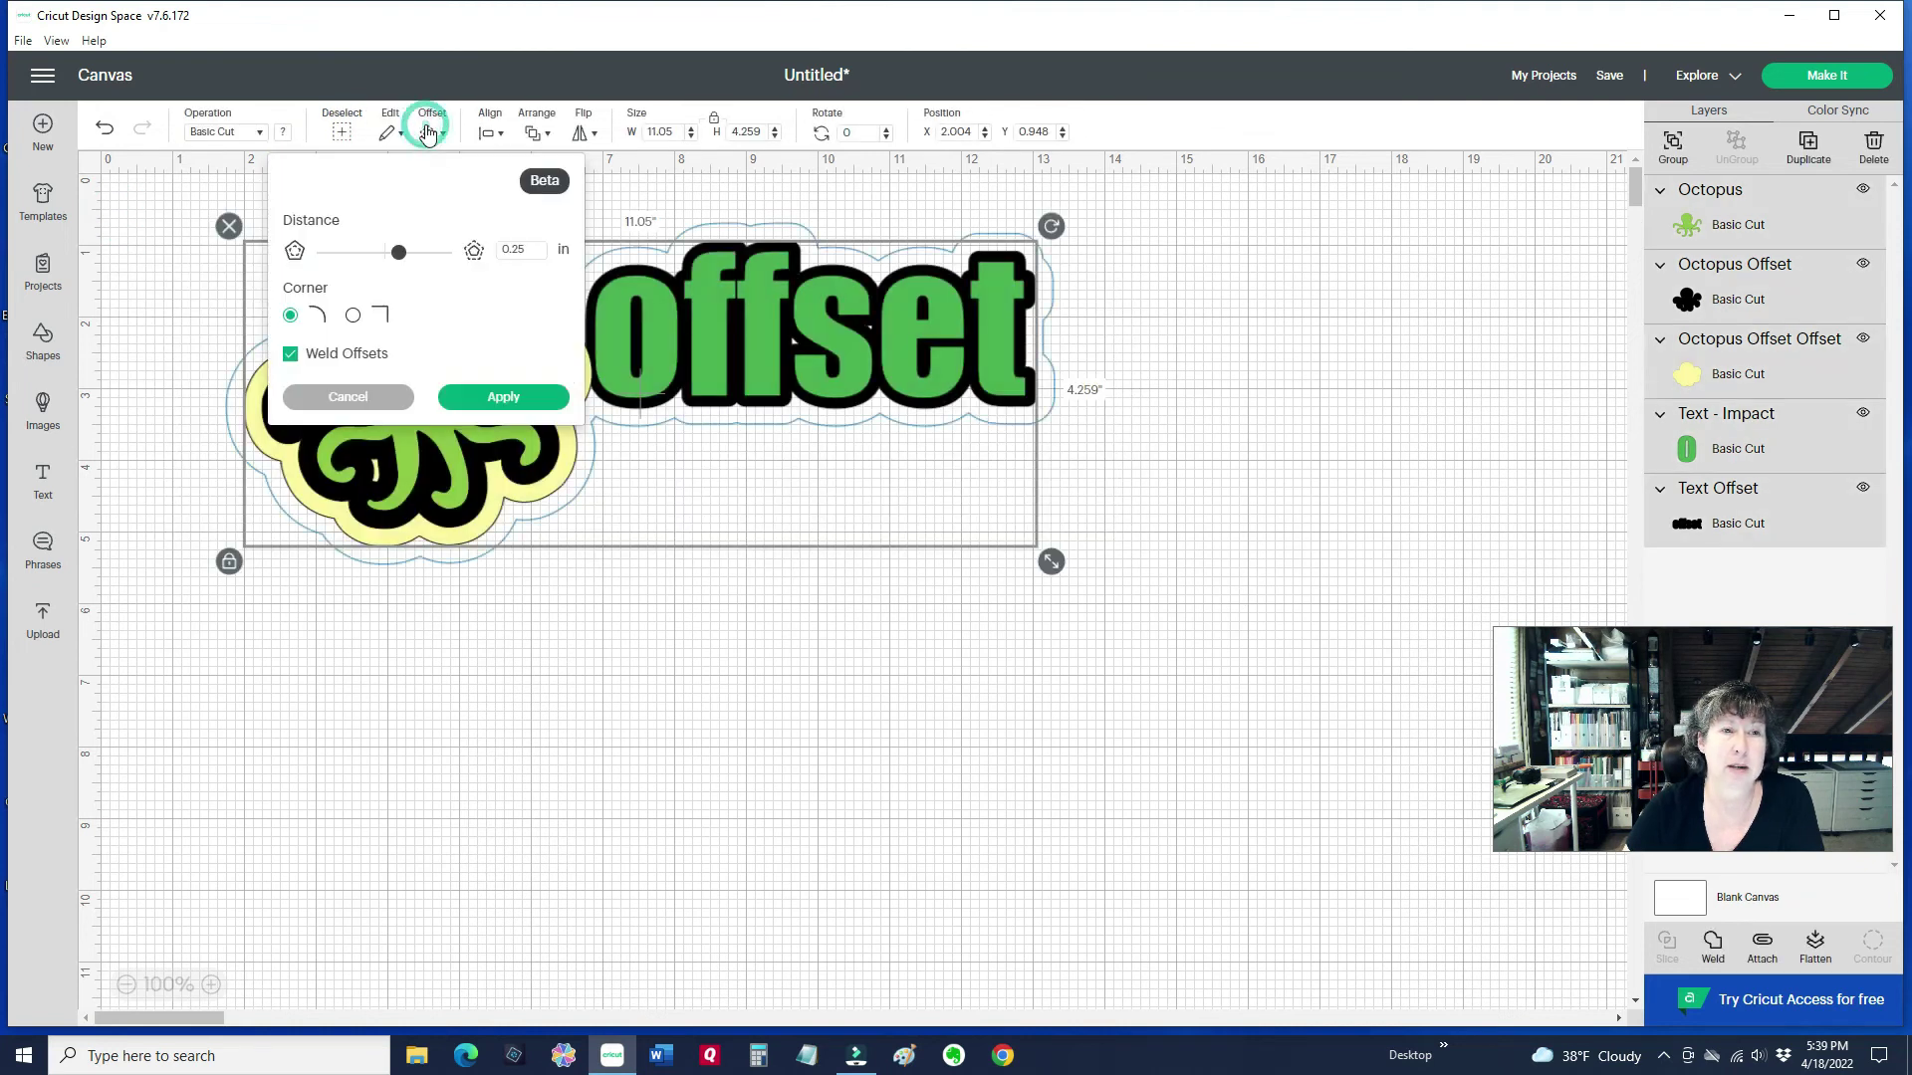
click(519, 398)
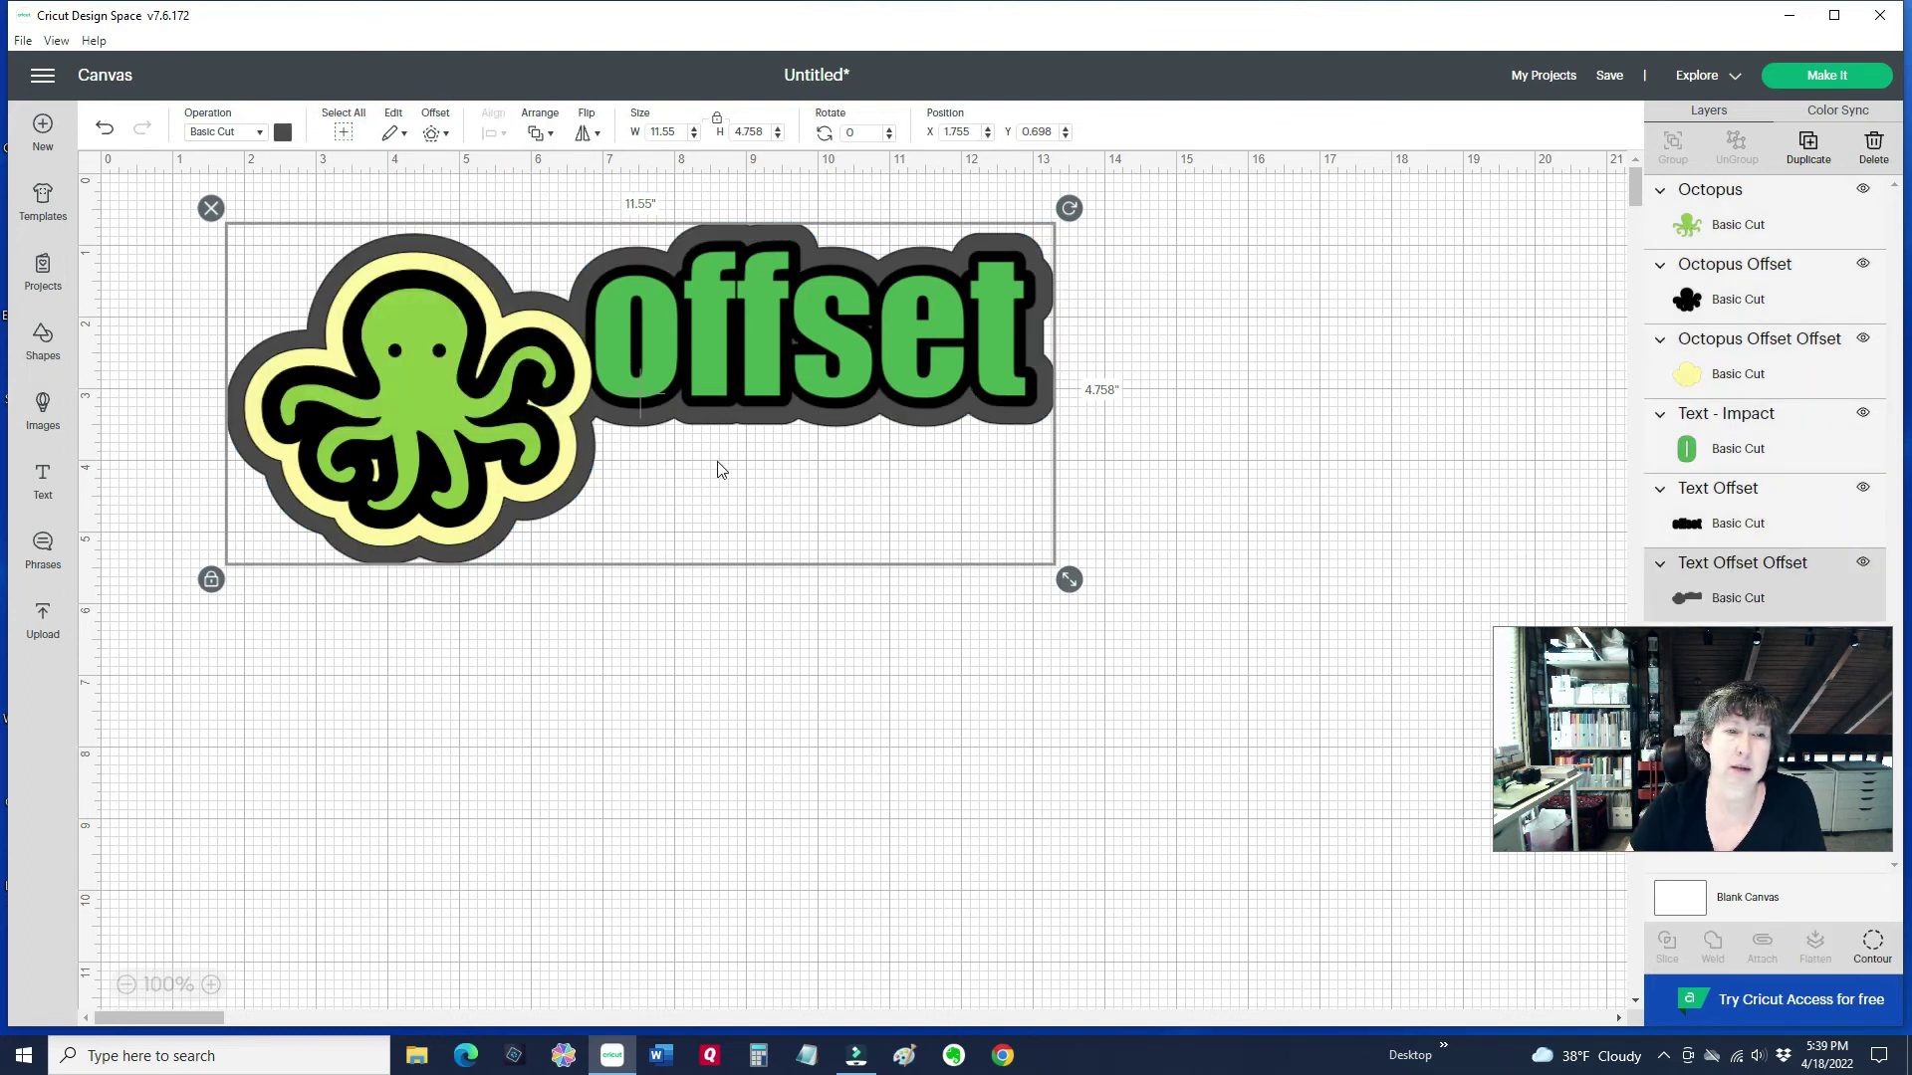
click(283, 131)
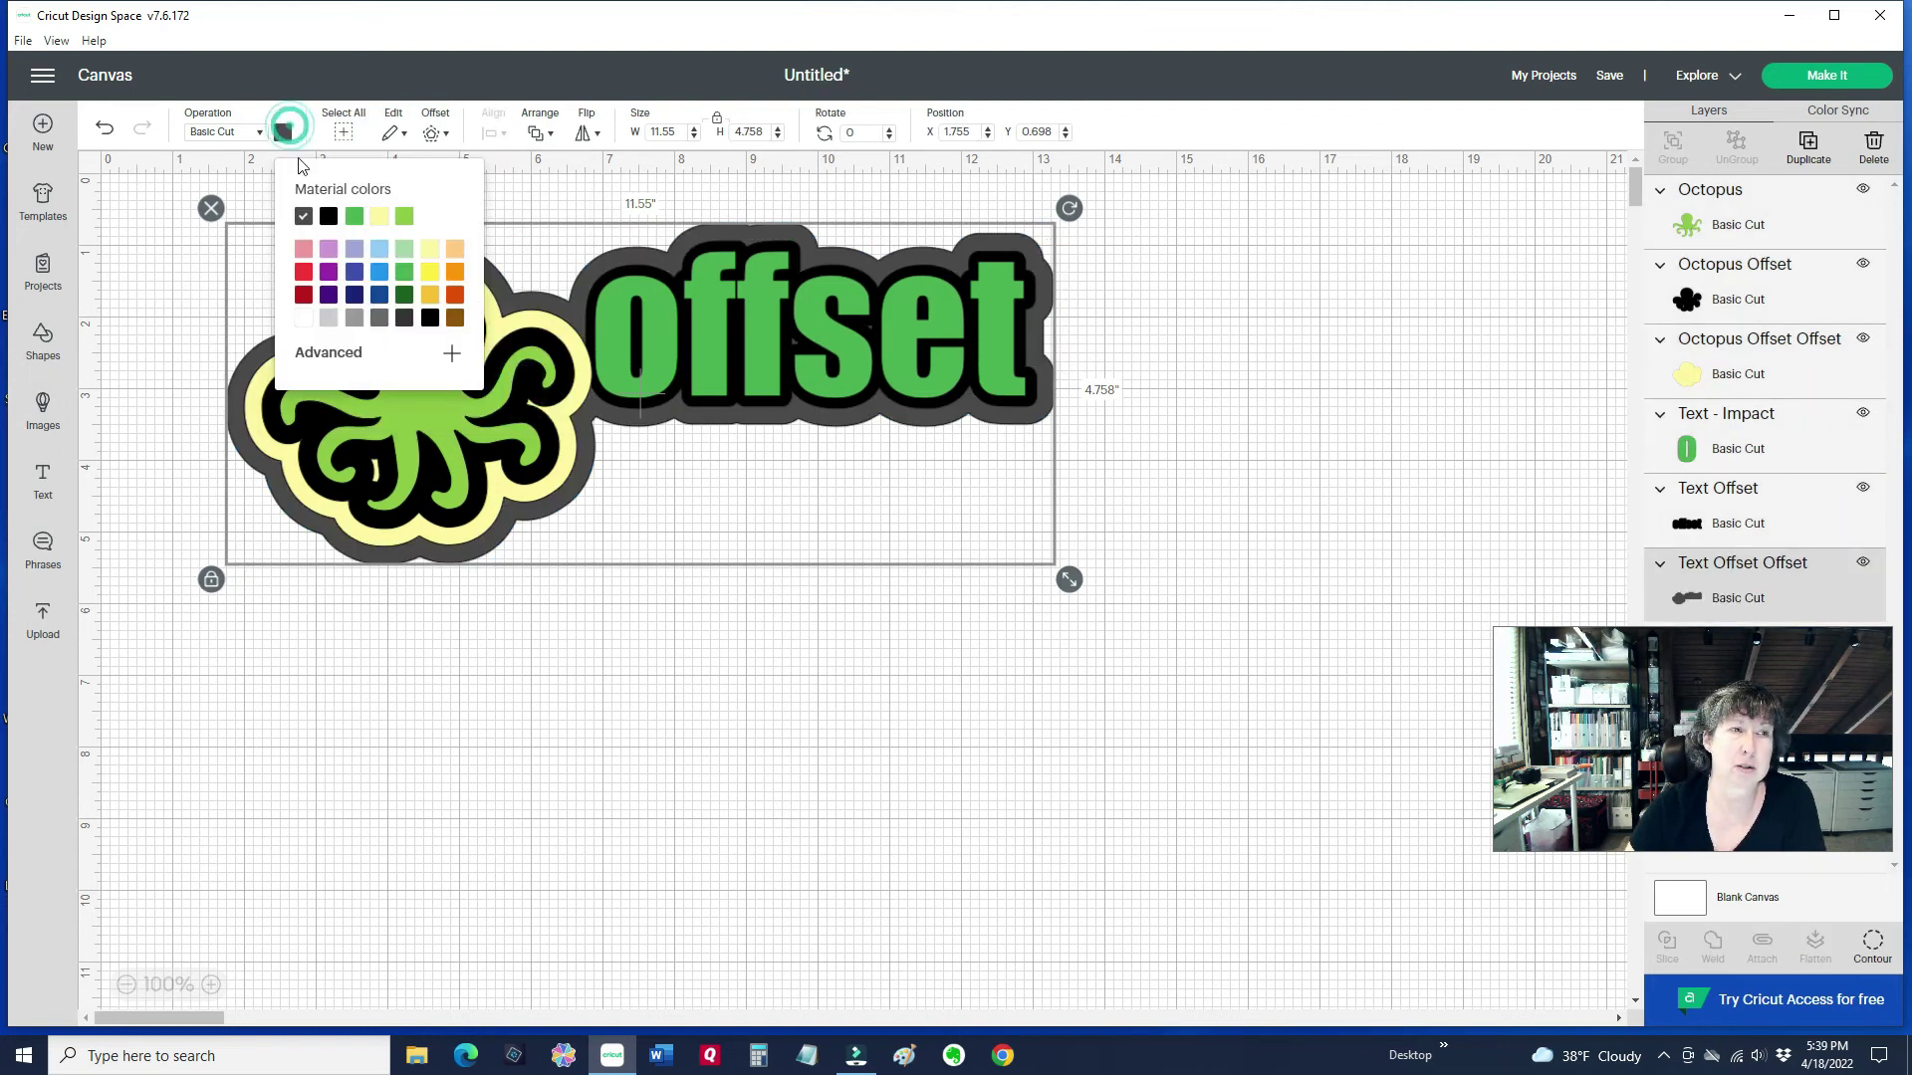
click(303, 270)
click(808, 464)
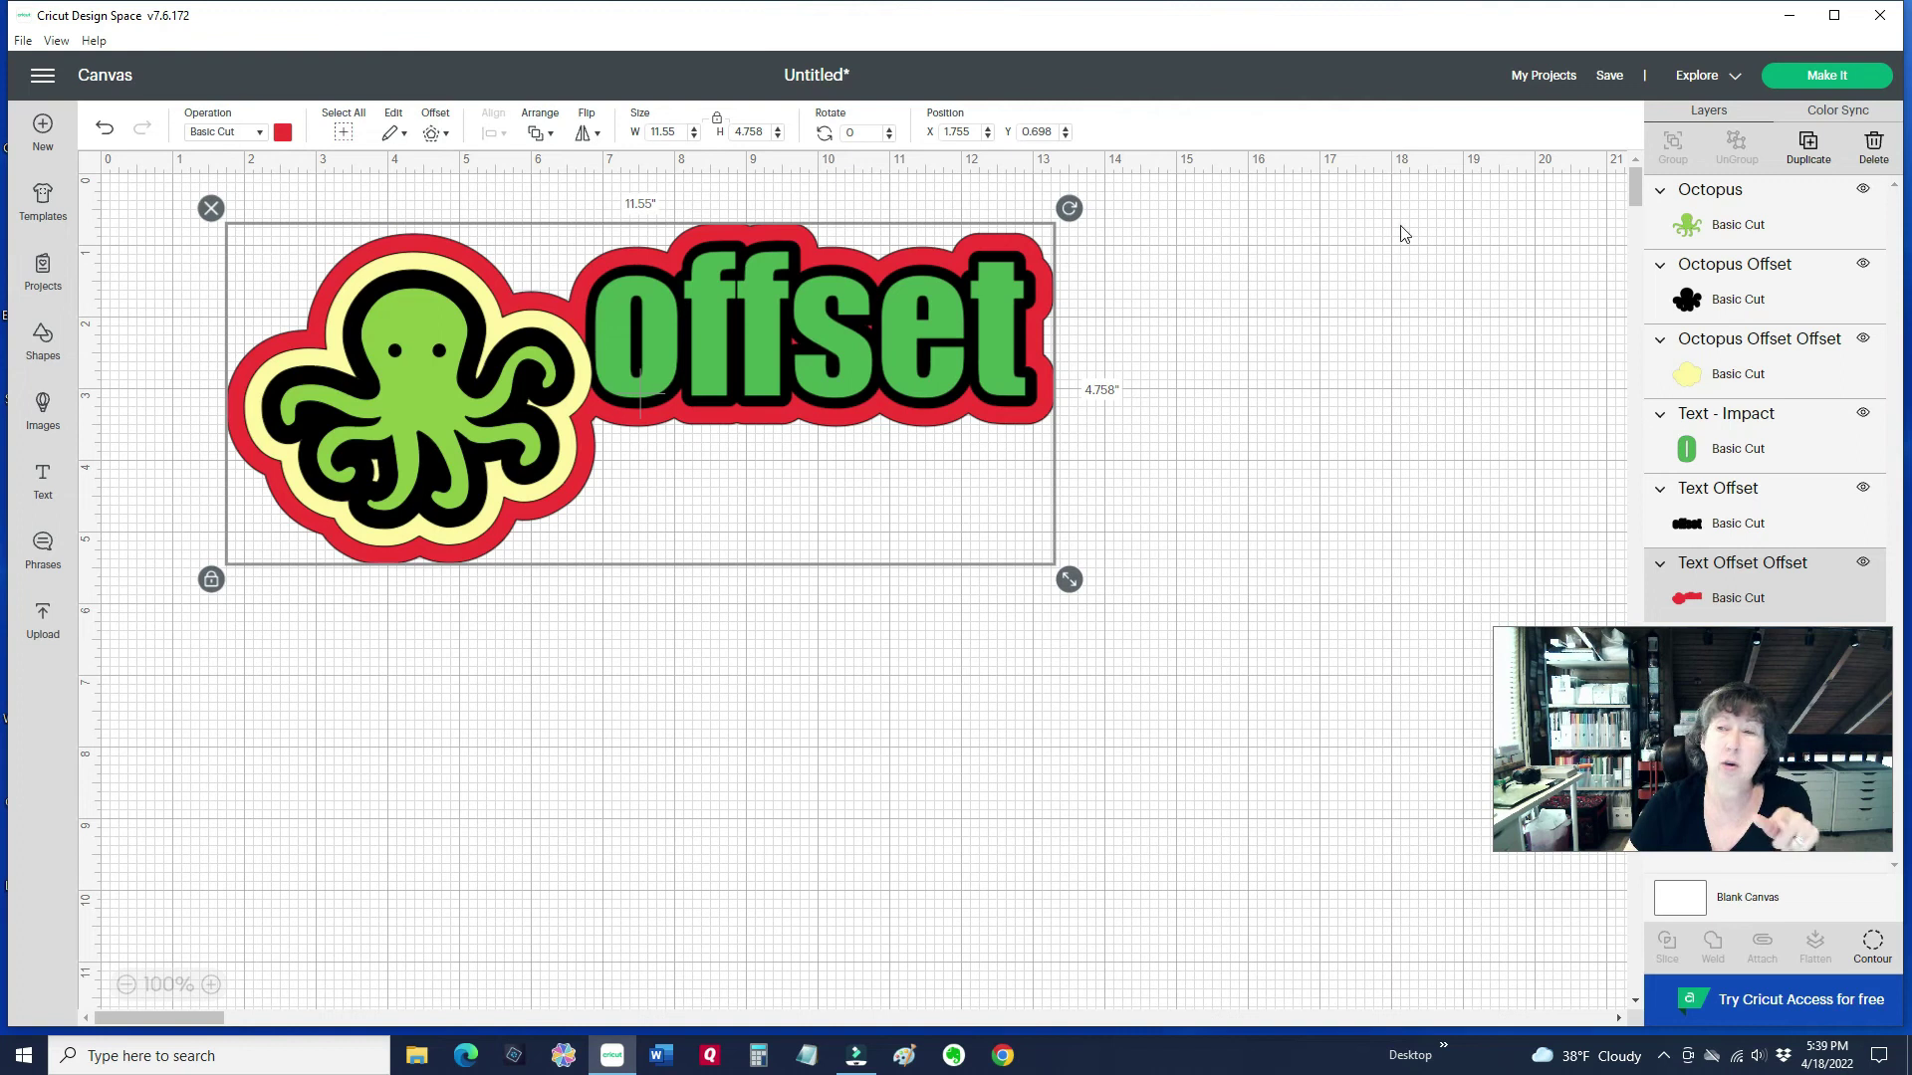
click(1827, 77)
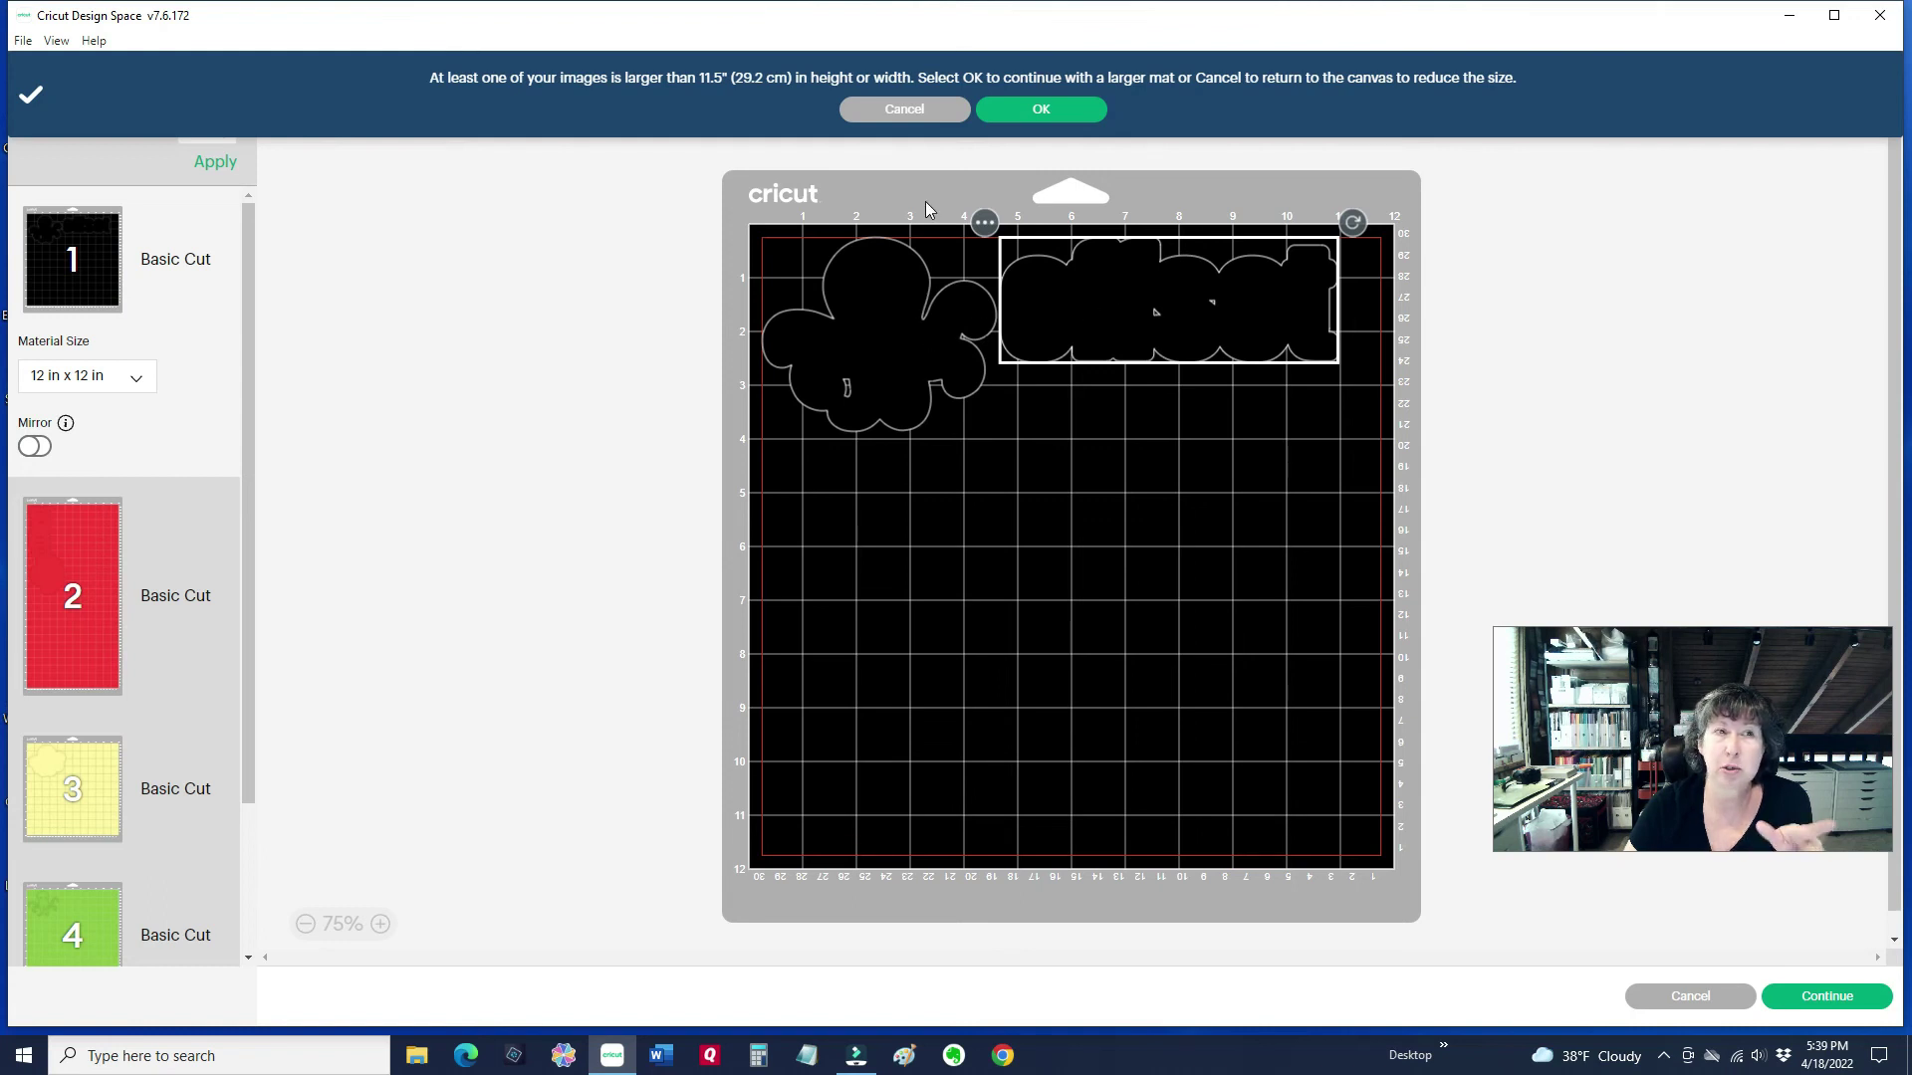
Accept the larger mat, then preview the red, yellow and green octopus mats in turn.
click(1020, 112)
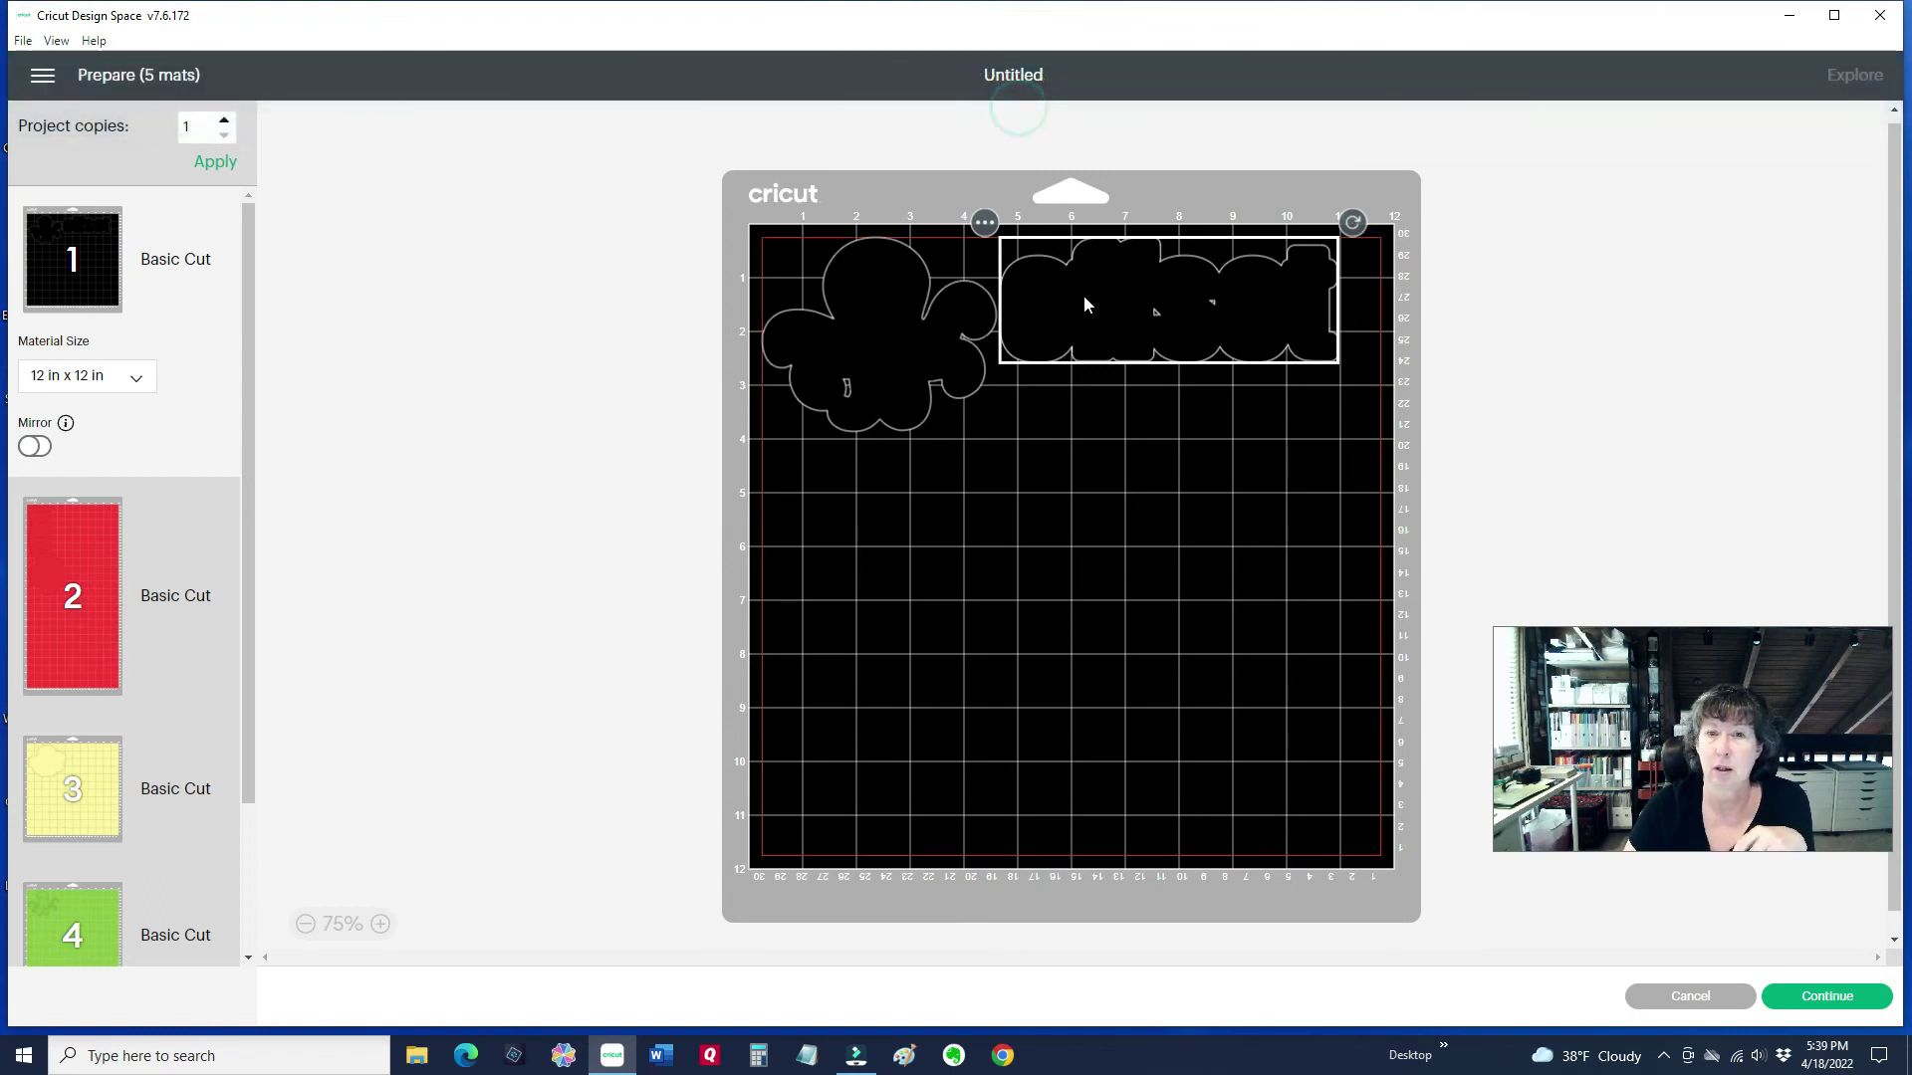
click(62, 566)
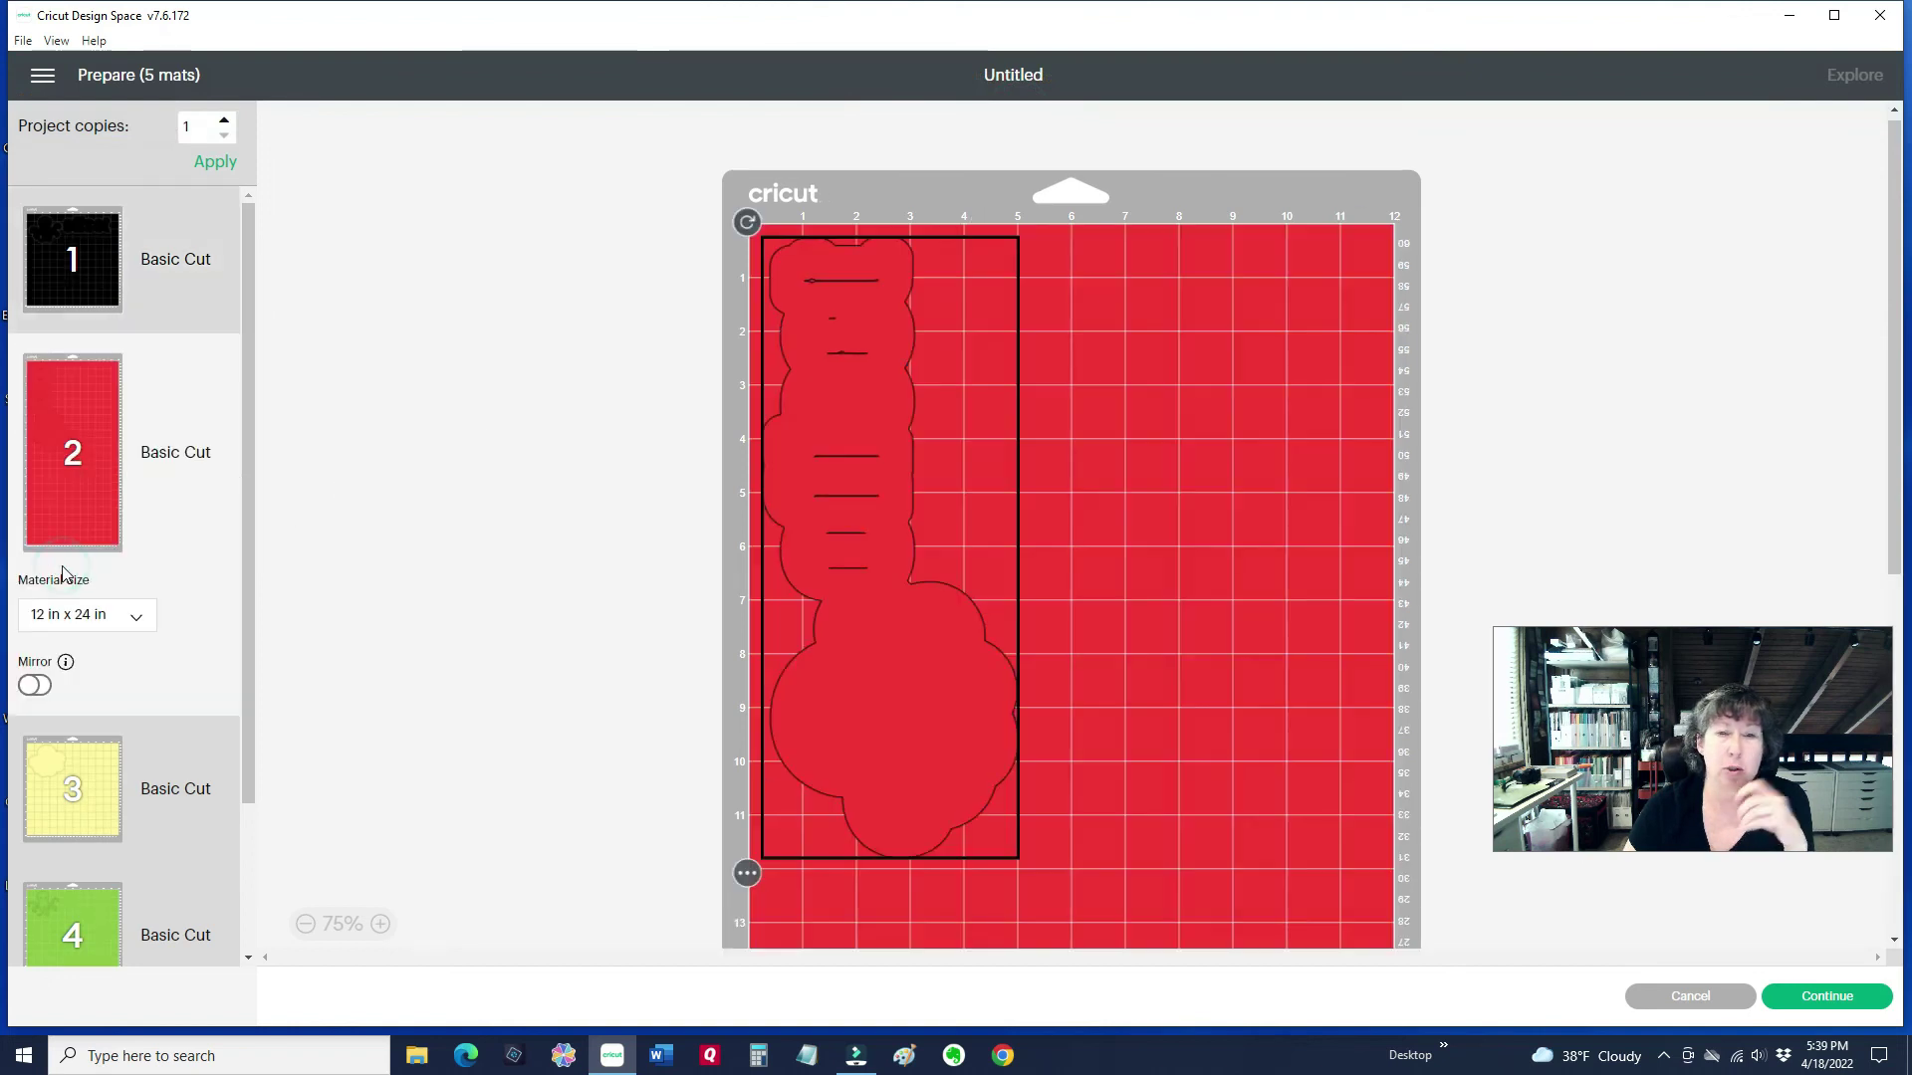
click(94, 768)
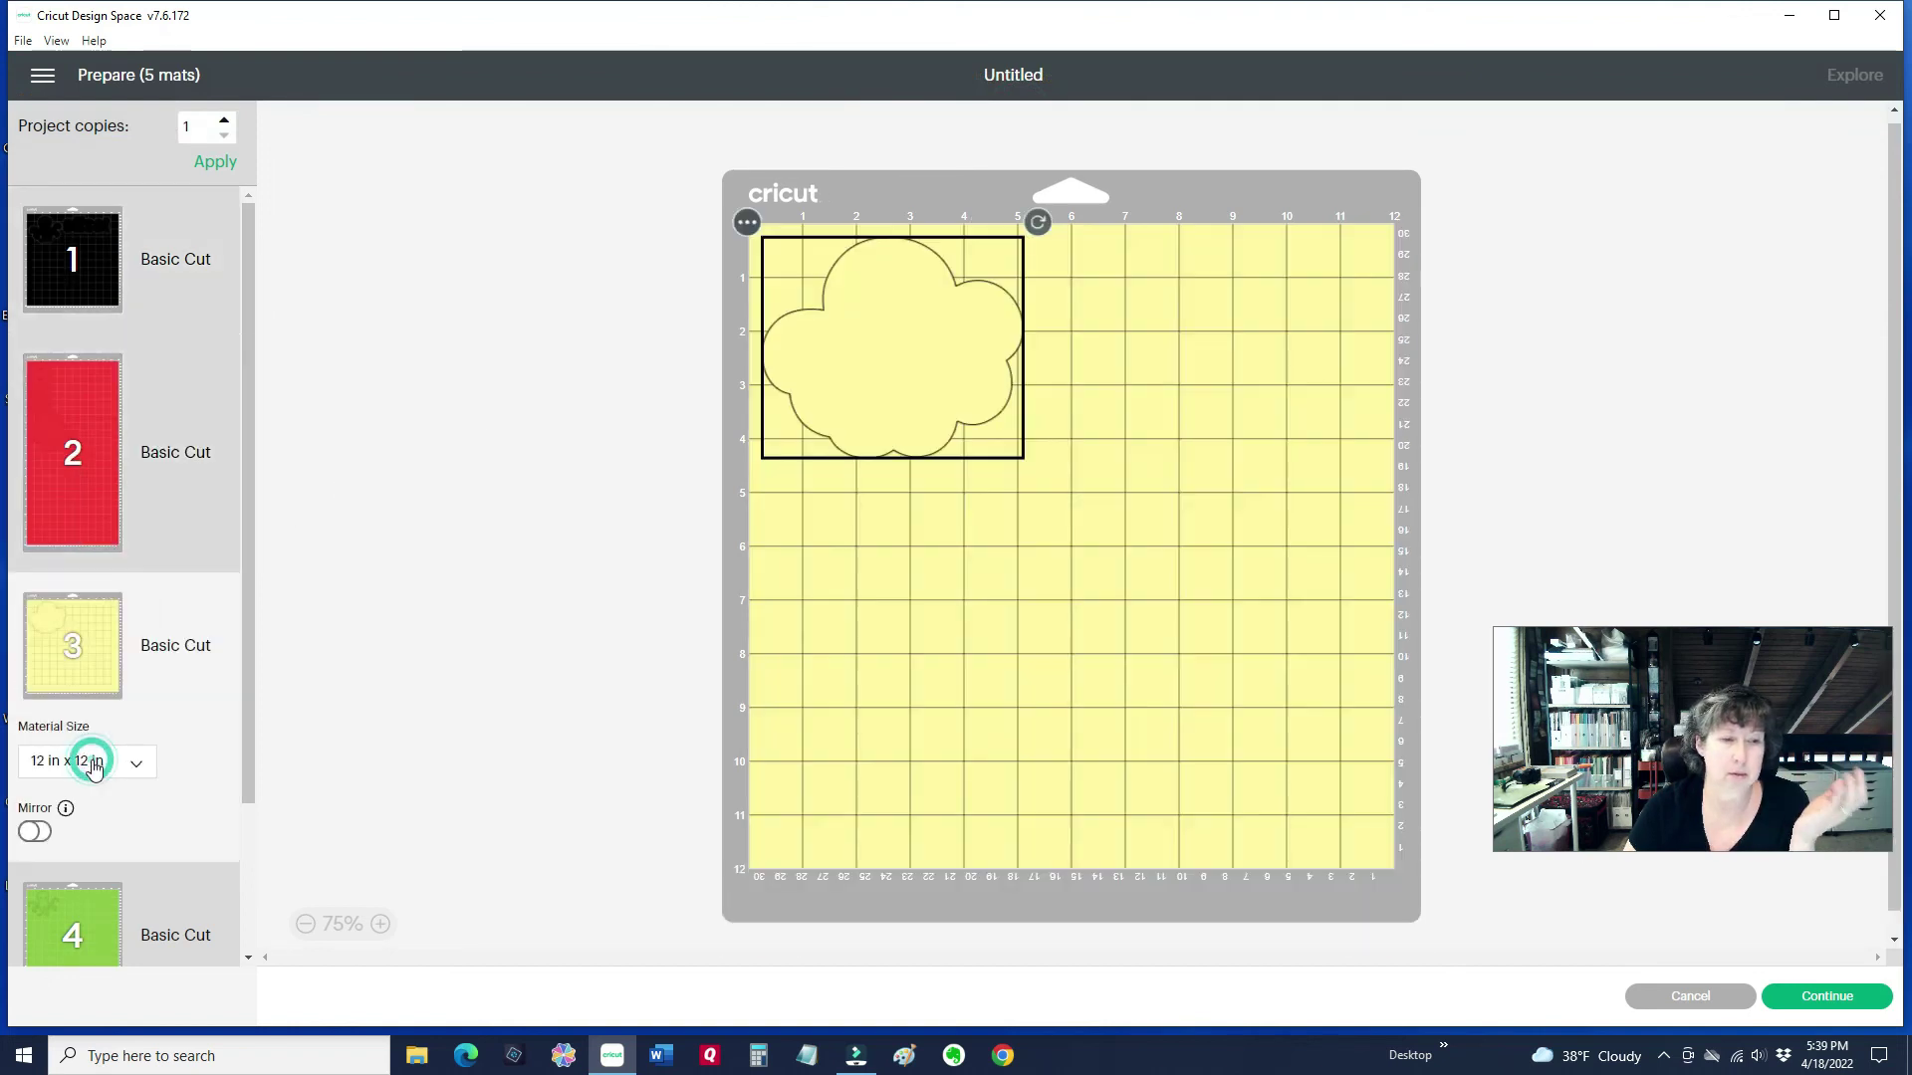
click(98, 912)
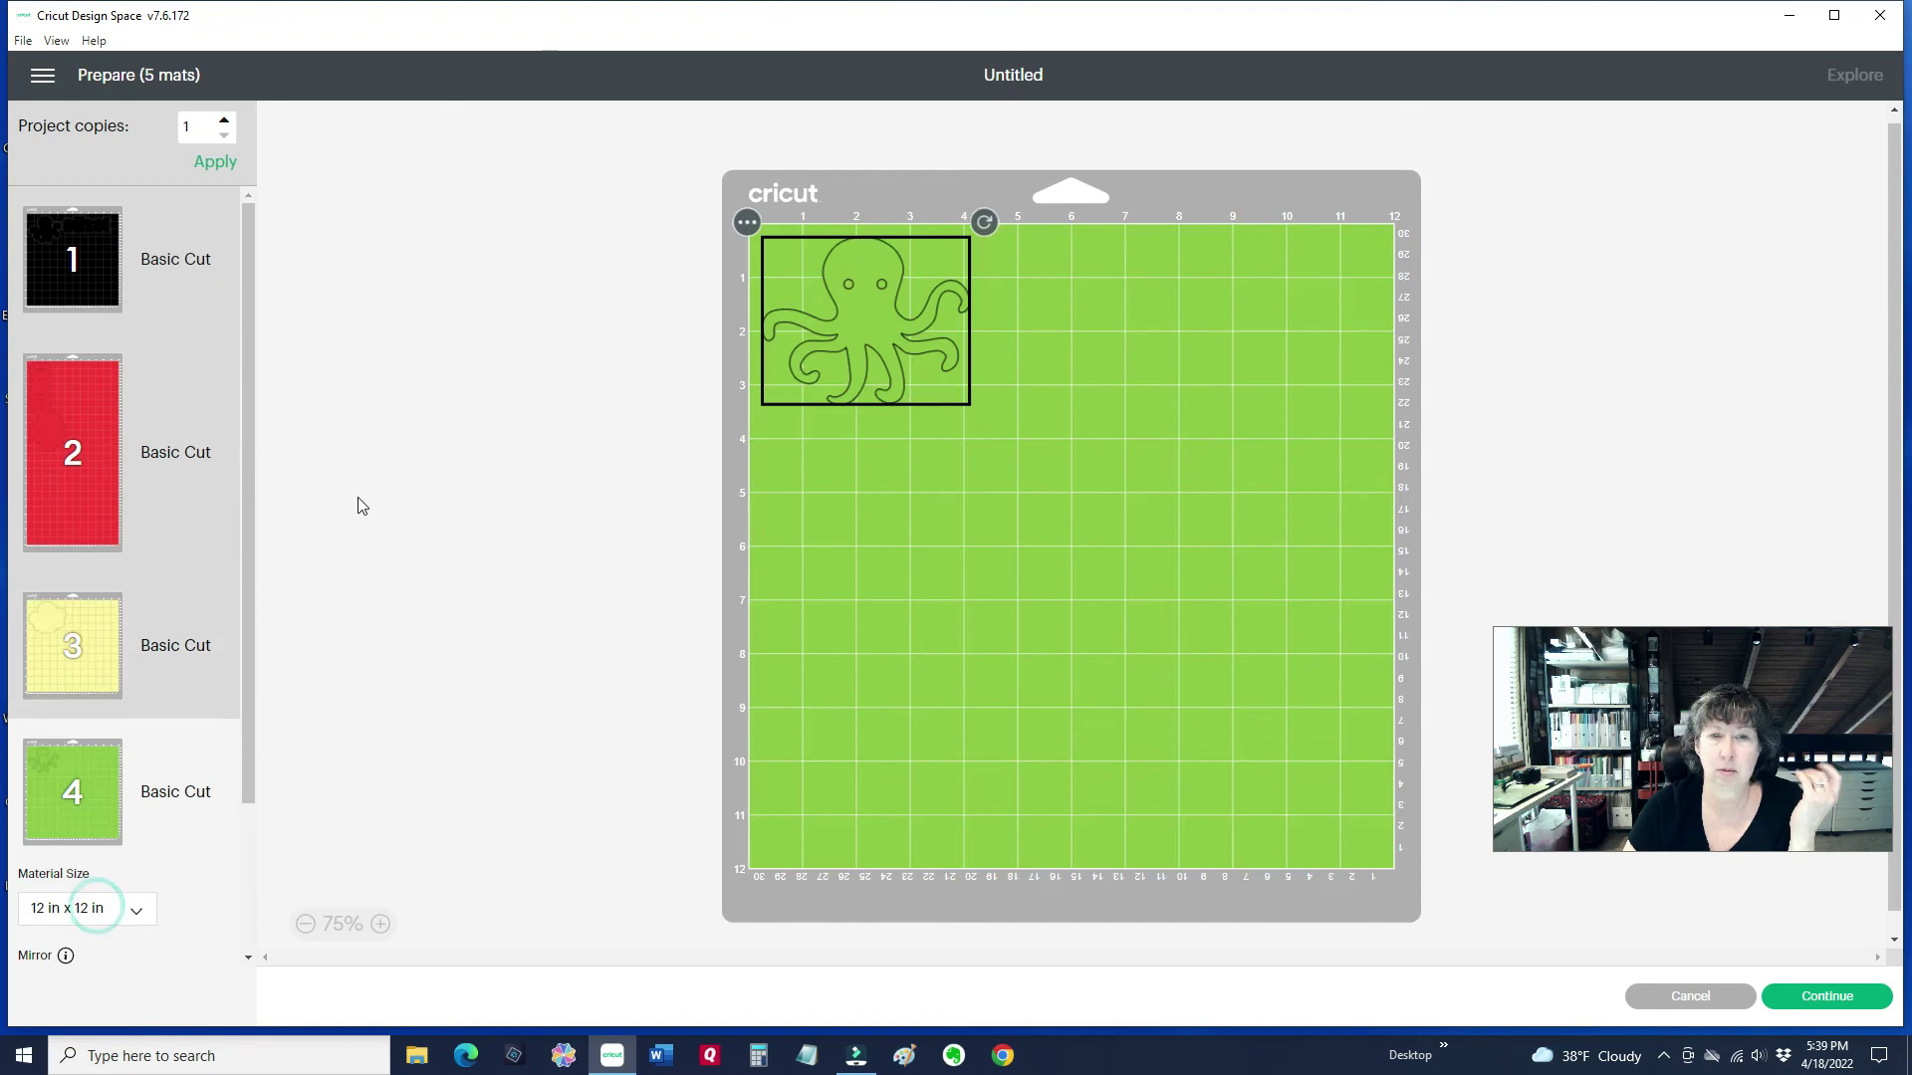
scroll(397, 428, down, 1)
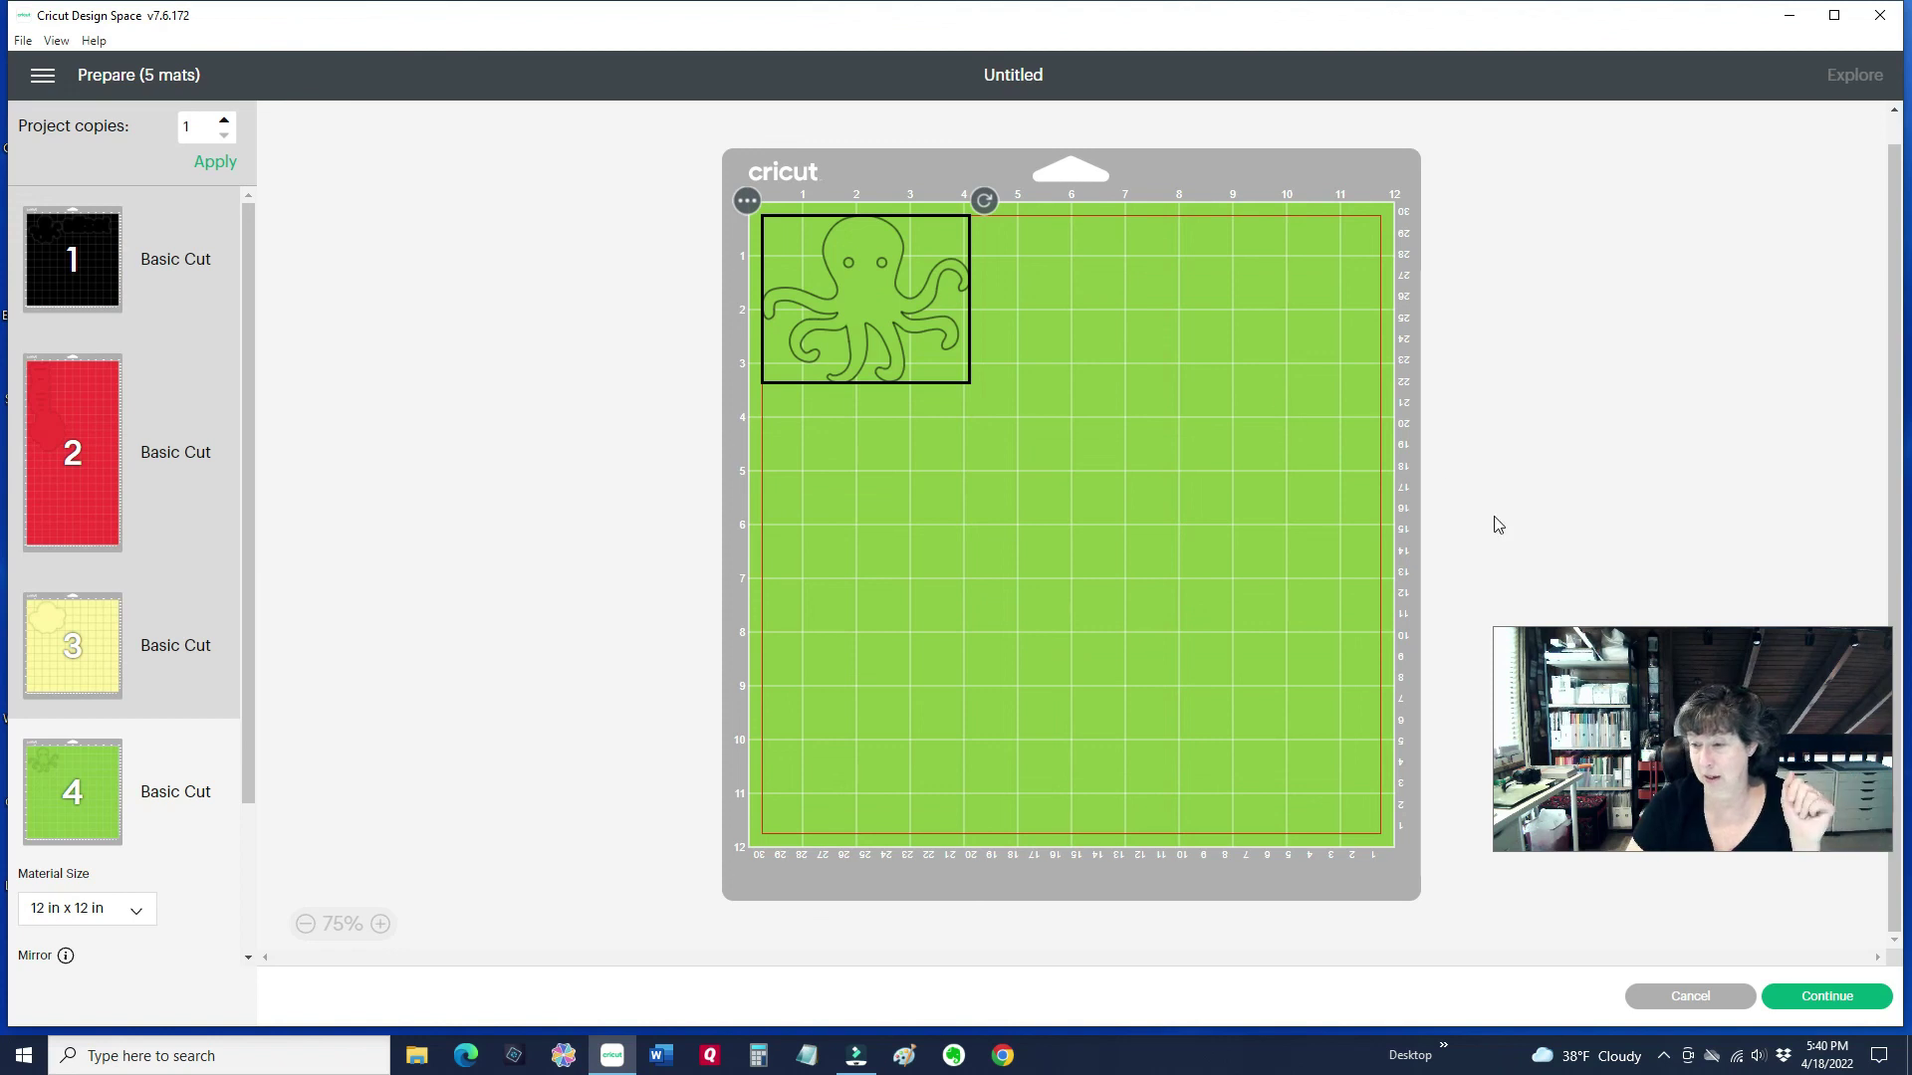
Cancel mat preparation and select the Text Offset and Text Offset Offset layers on the canvas.
click(1691, 997)
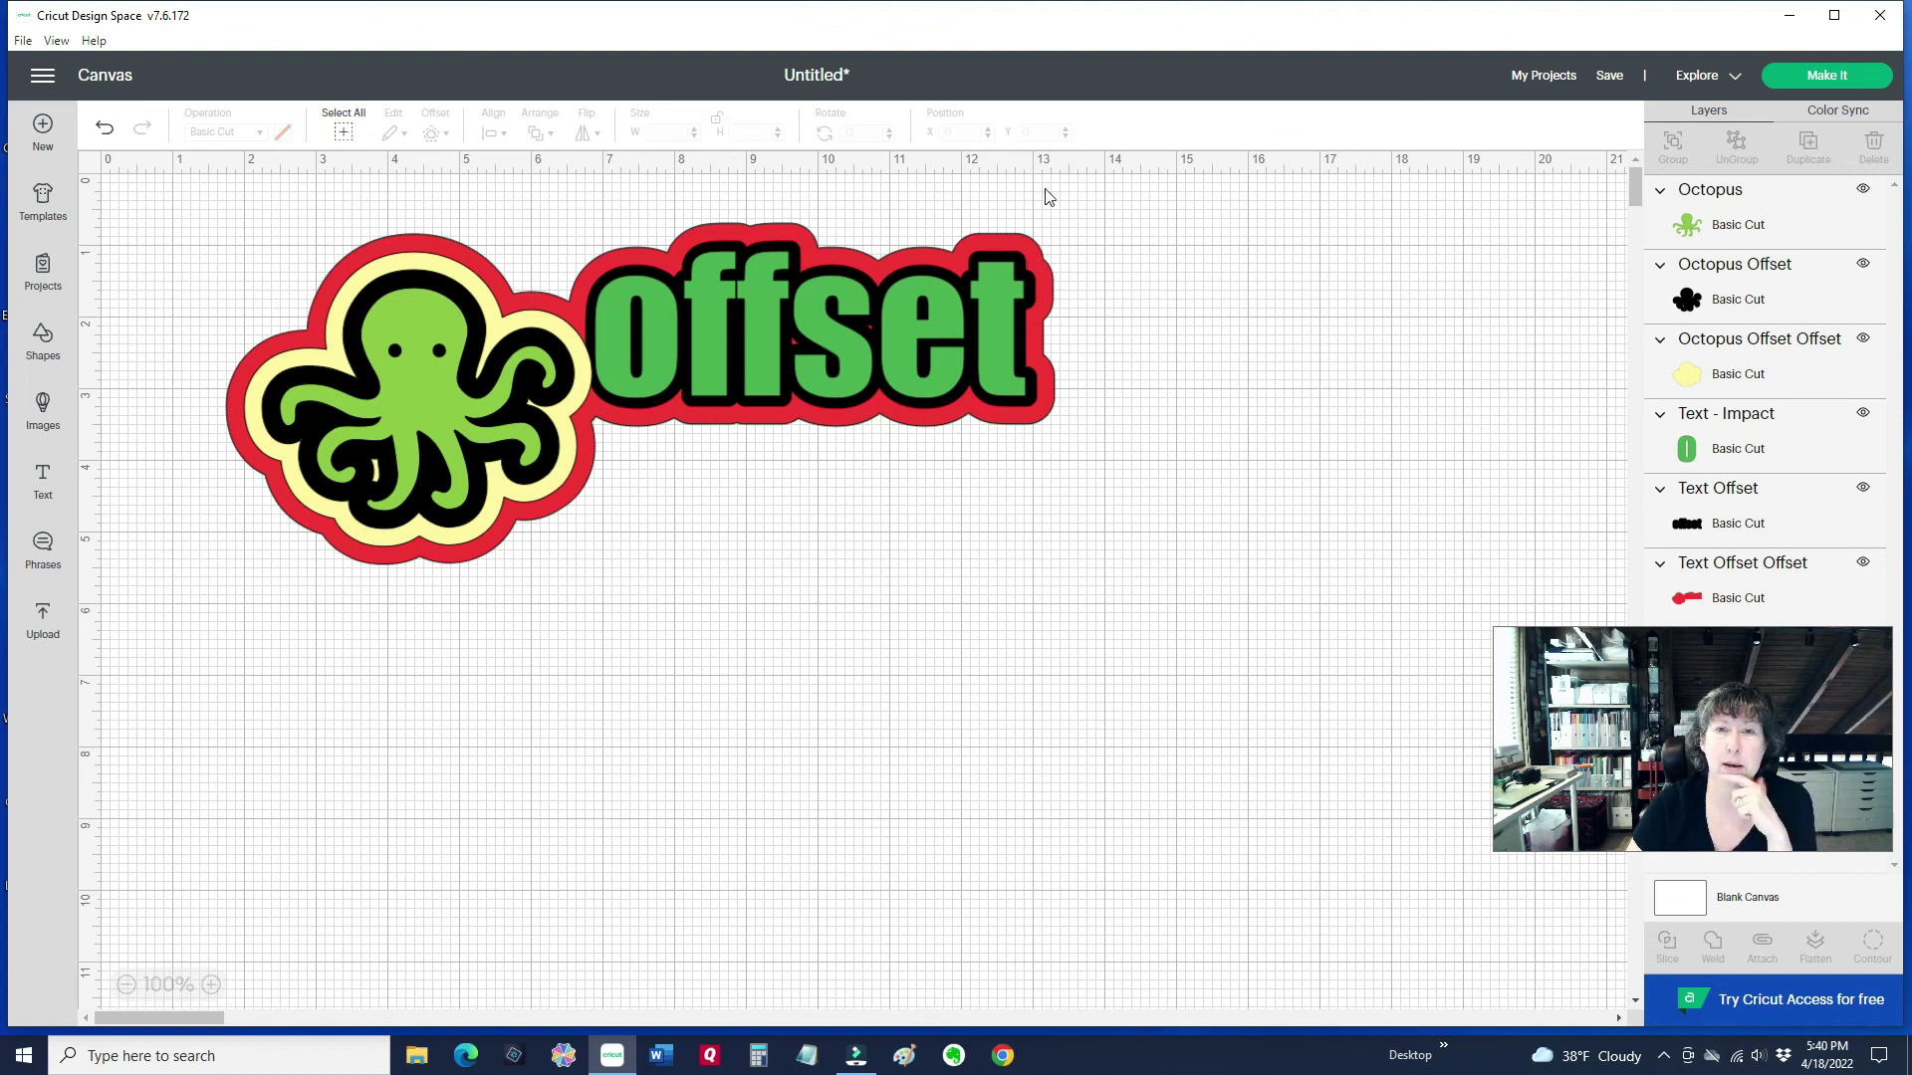
click(1028, 256)
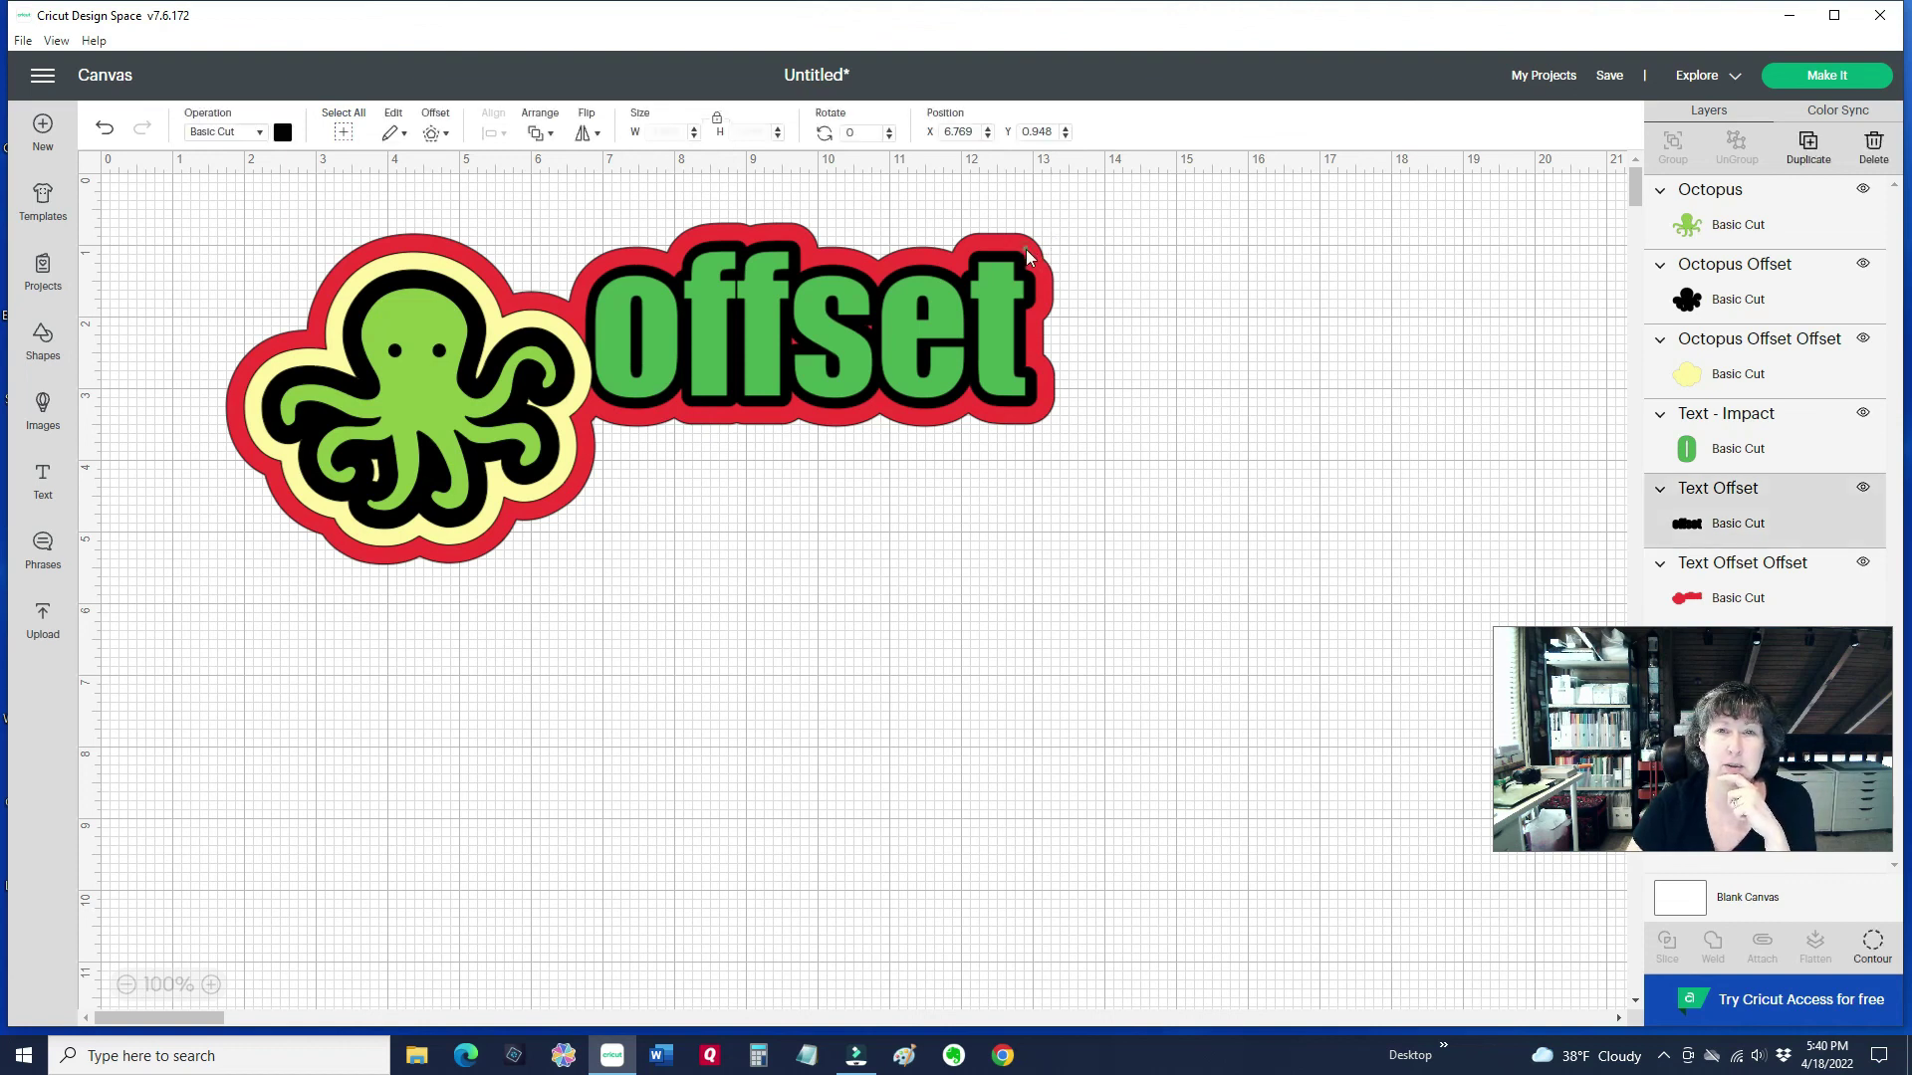
click(738, 453)
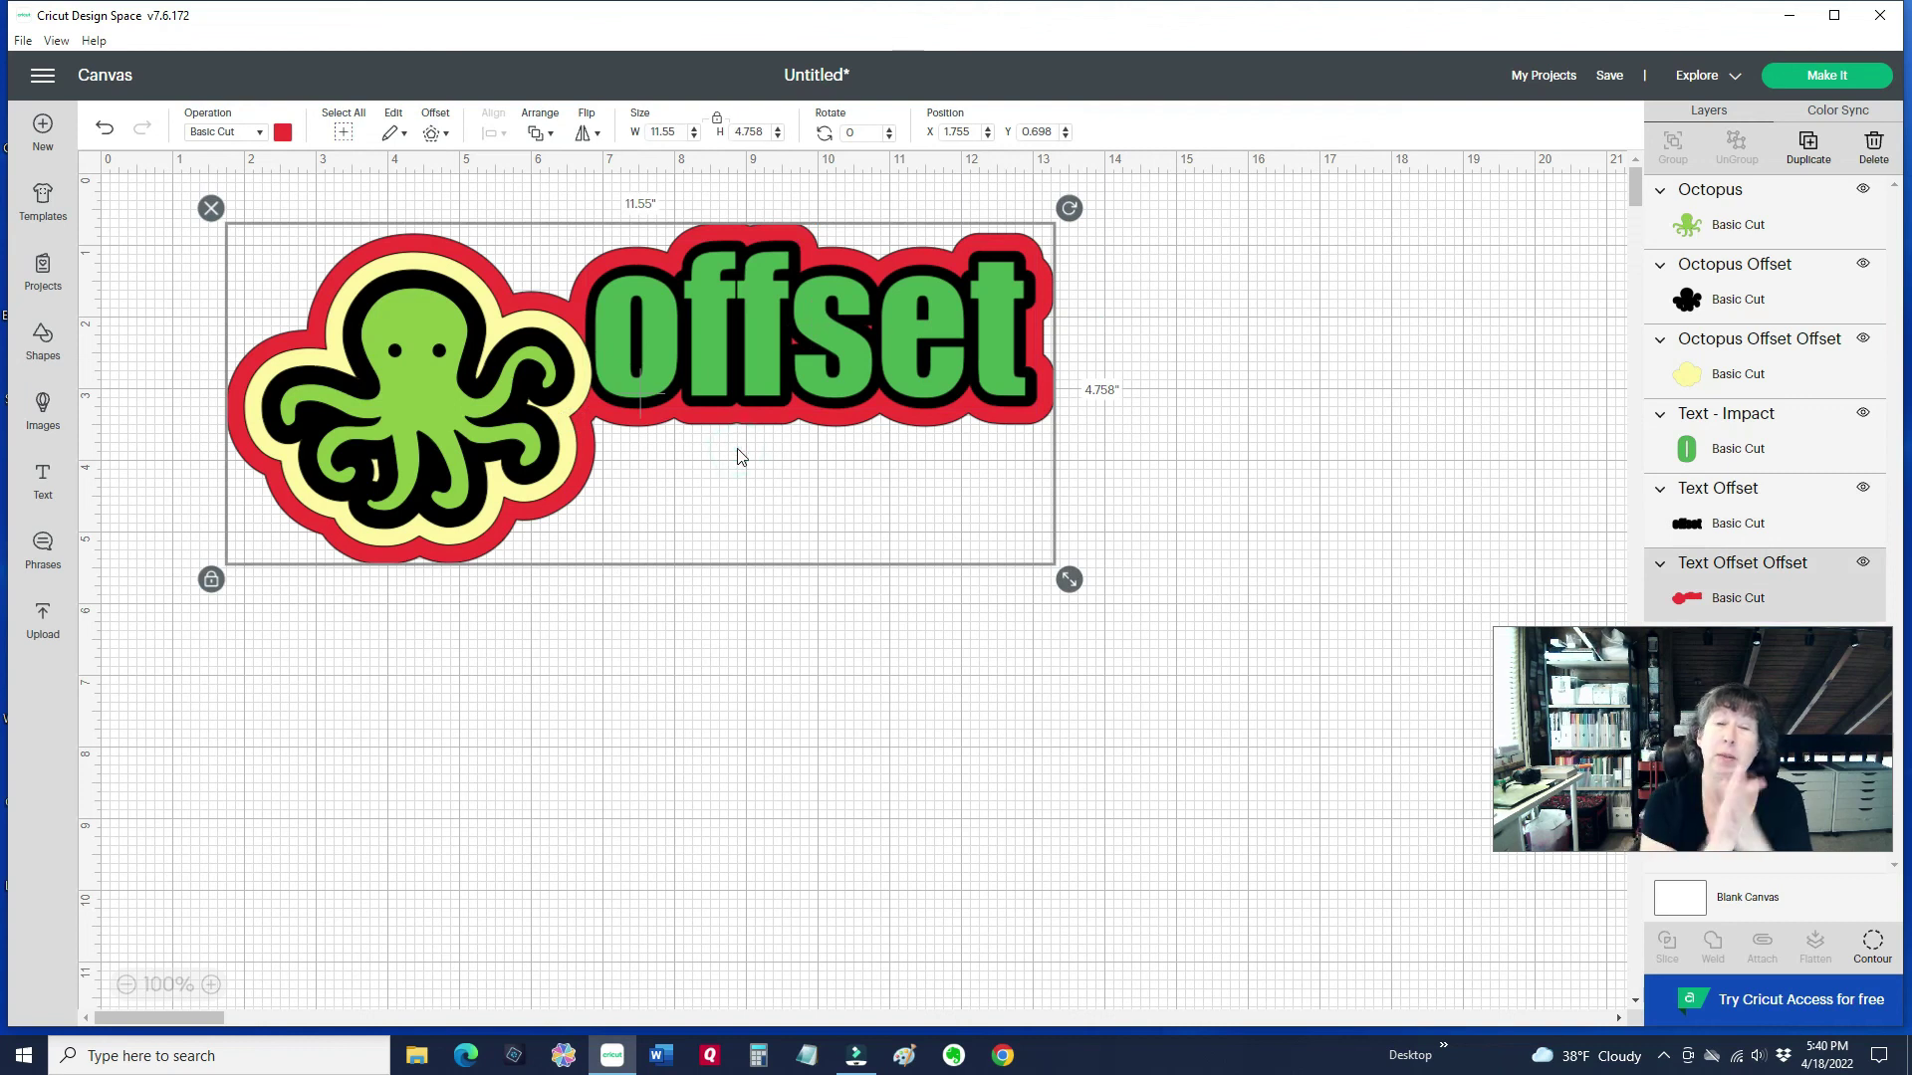